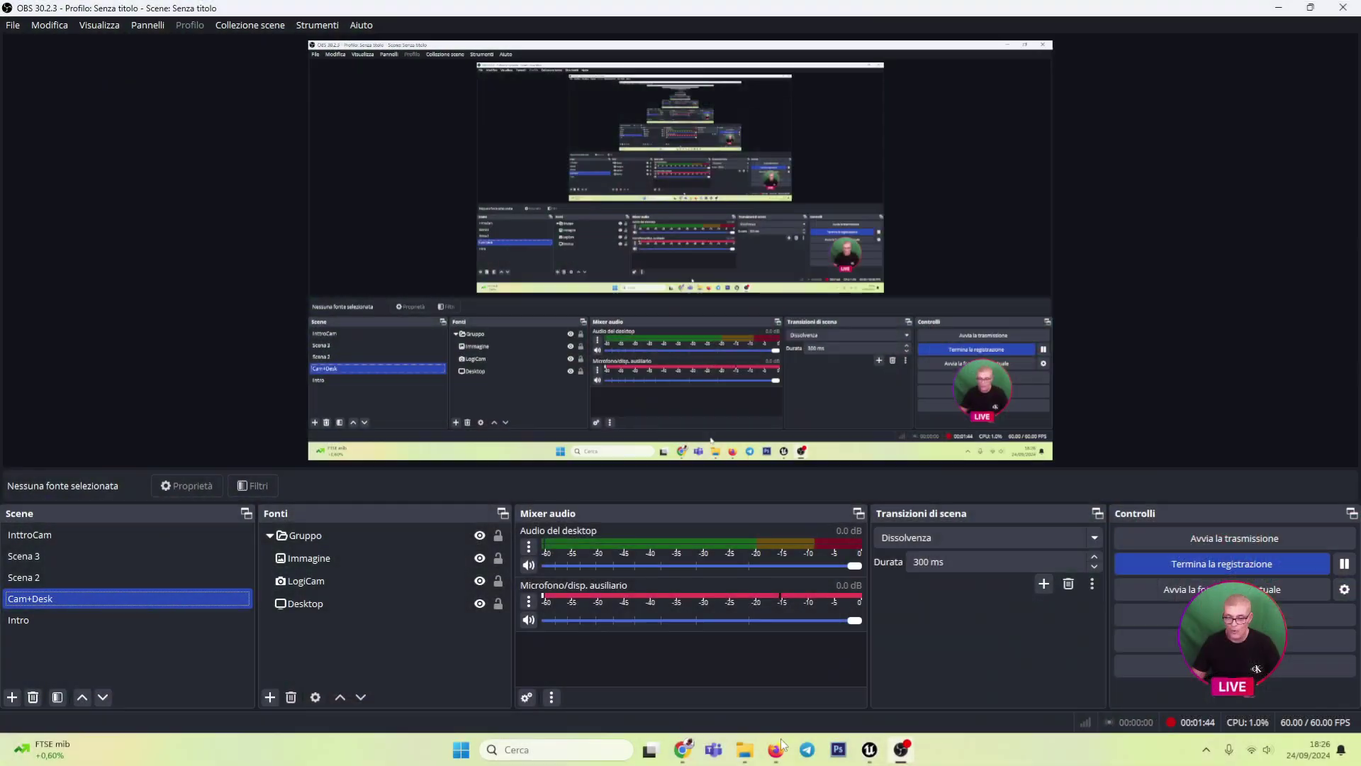
- Switch from OBS Studio to the Unreal Engine editor using its taskbar icon
{"action": "left_click", "coordinate": [863, 755]}
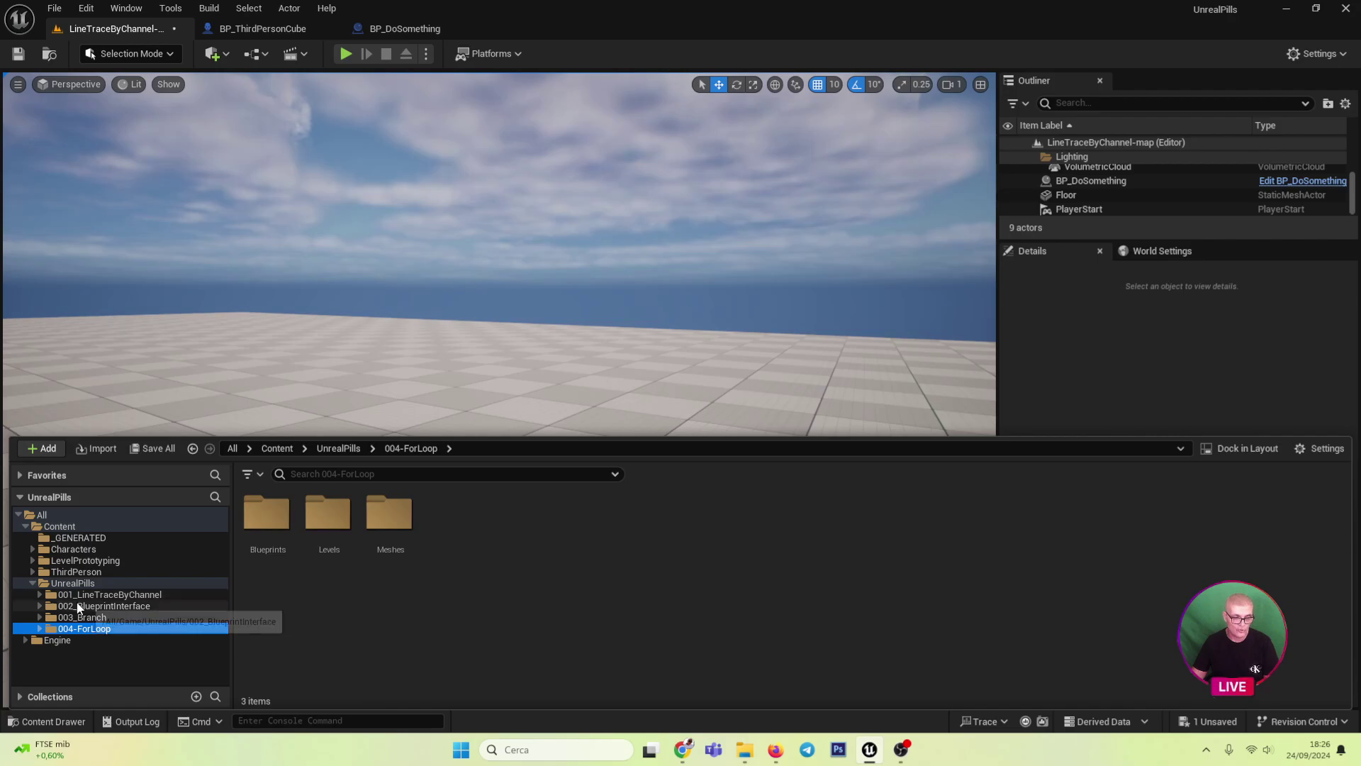
- Set the UnrealPills folder colour to crimson
{"action": "left_click", "coordinate": [75, 584]}
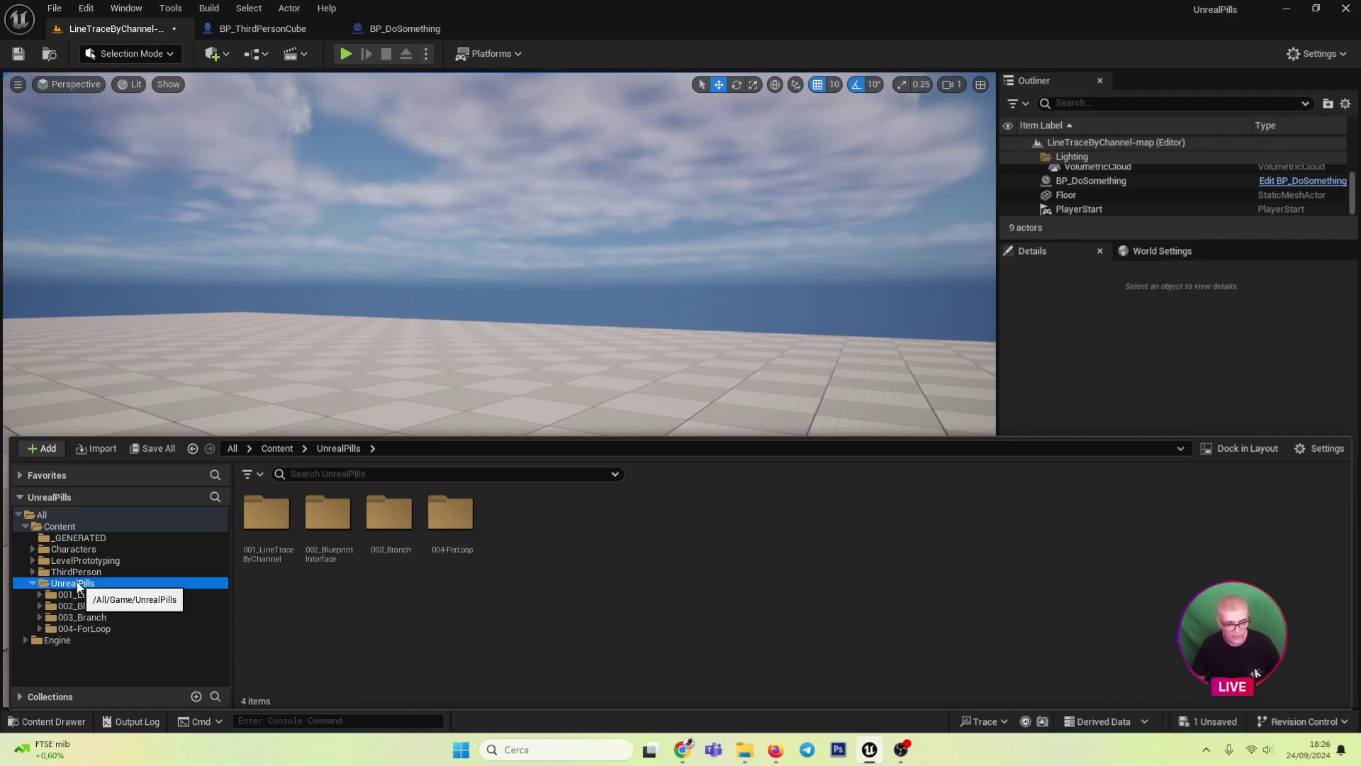
{"action": "right_click", "coordinate": [79, 585]}
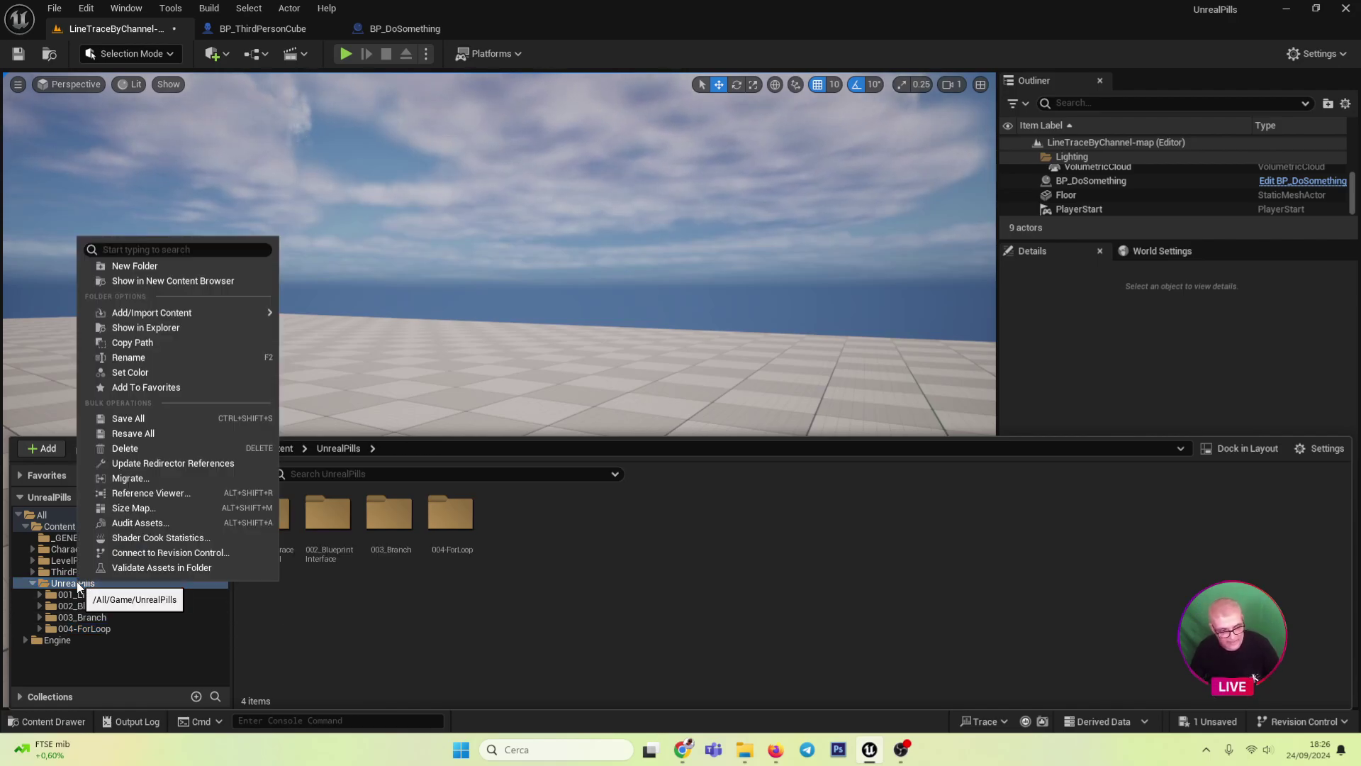
{"action": "left_click", "coordinate": [211, 372]}
{"action": "left_click", "coordinate": [374, 469]}
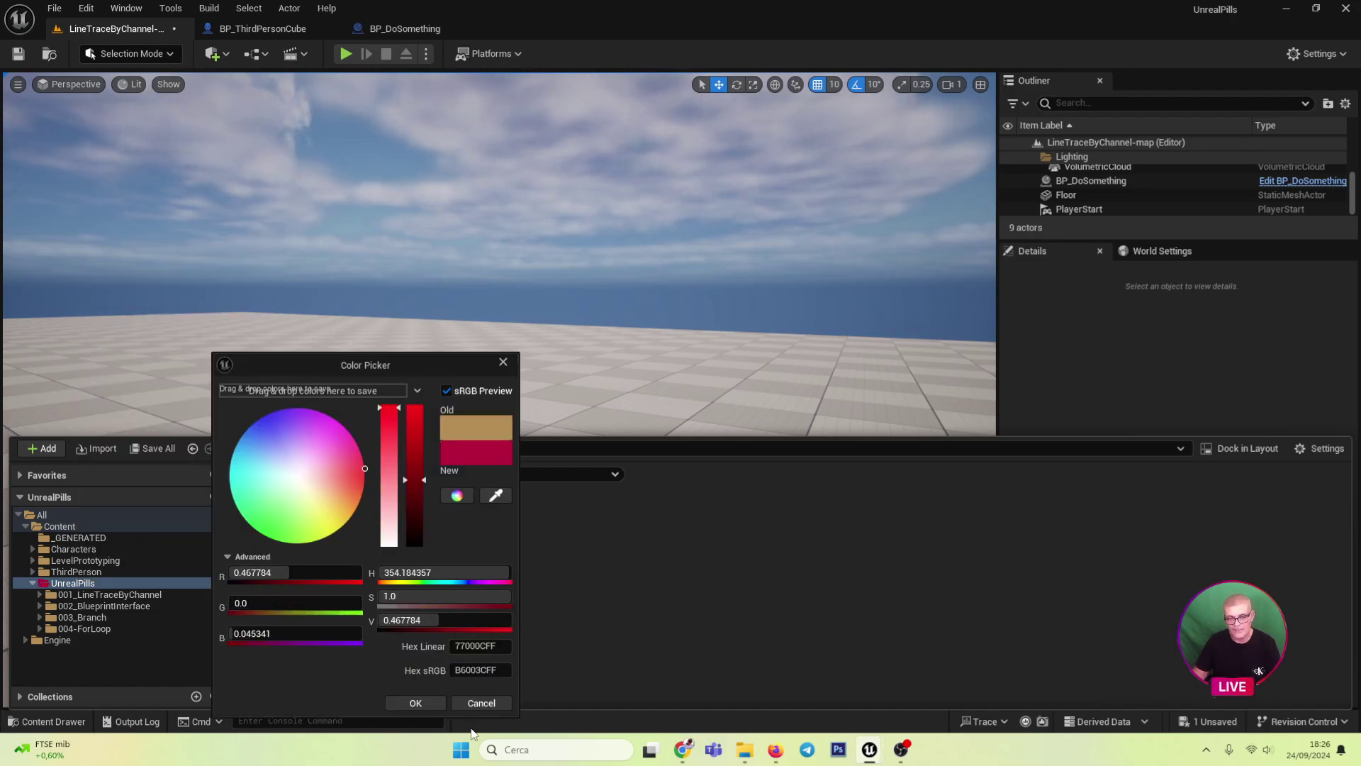
{"action": "left_click", "coordinate": [402, 702]}
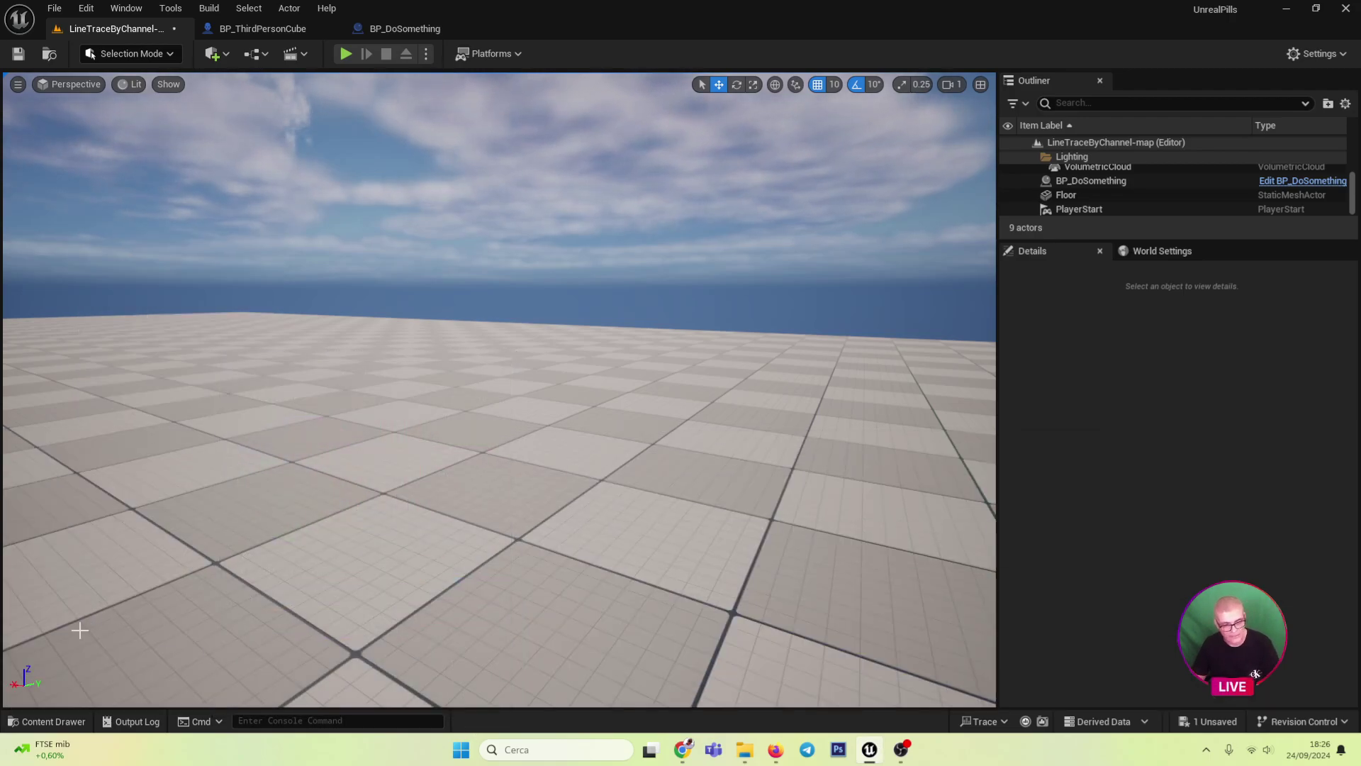
- Open 004-ForLoop in the Content Drawer, browse its subfolders, and settle on the empty Meshes folder
{"action": "left_click", "coordinate": [37, 721]}
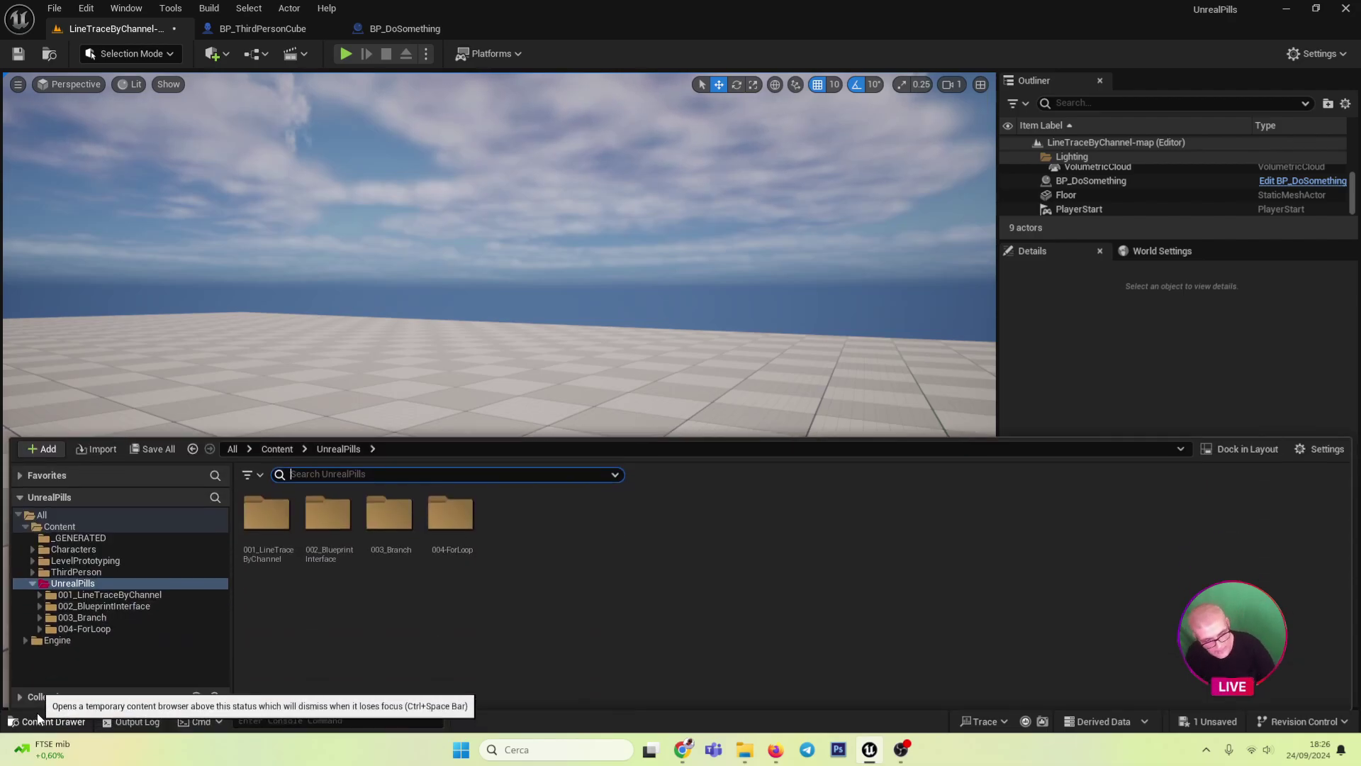
{"action": "double_click", "coordinate": [78, 630]}
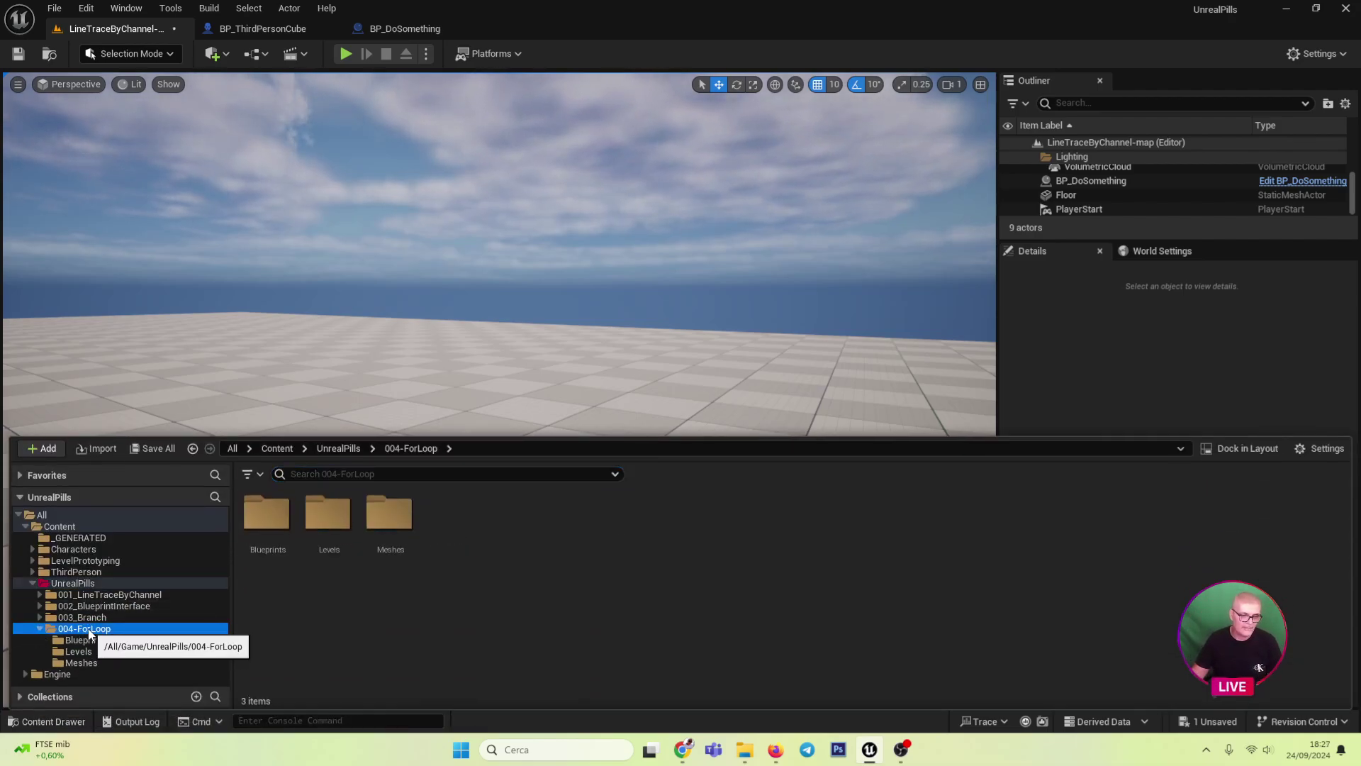
{"action": "left_click", "coordinate": [84, 640]}
{"action": "left_click", "coordinate": [79, 651]}
{"action": "left_click", "coordinate": [82, 663]}
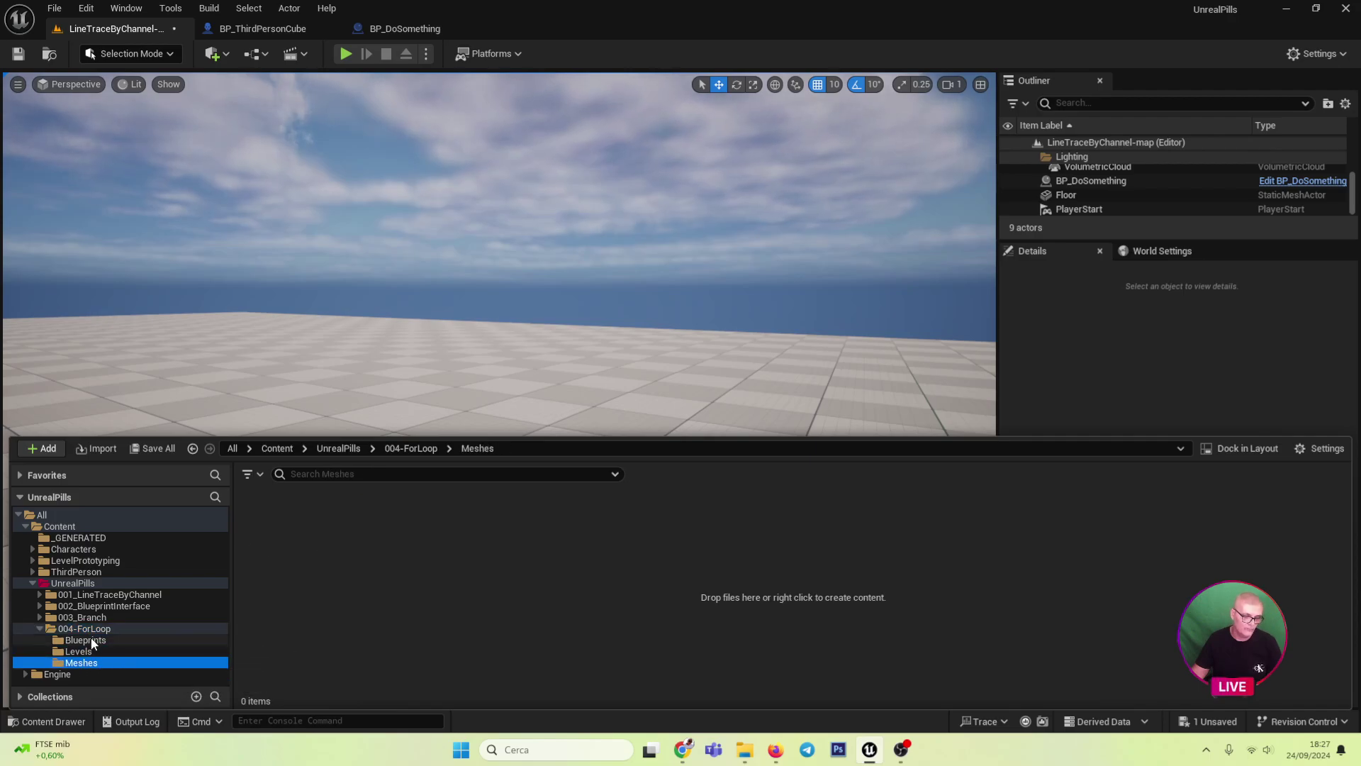
{"action": "left_click", "coordinate": [93, 641]}
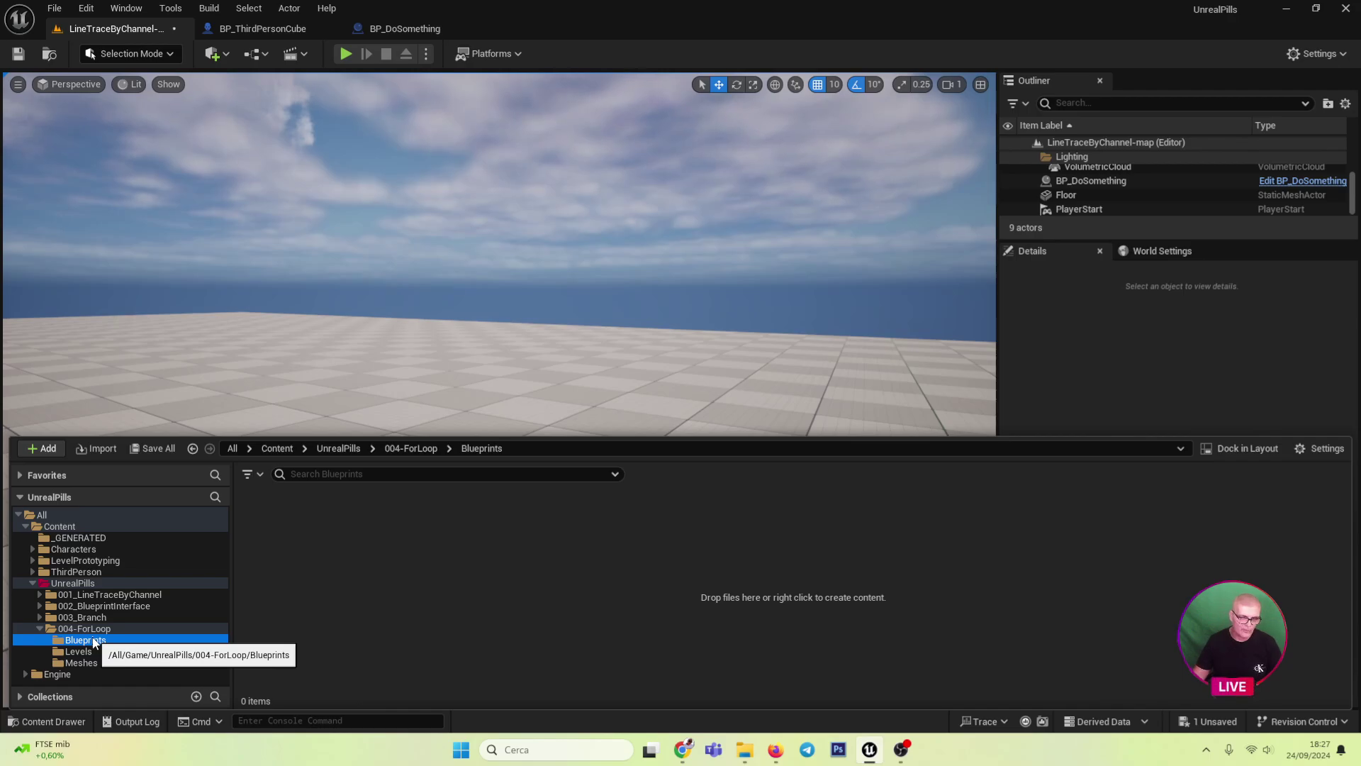
{"action": "left_click", "coordinate": [82, 663]}
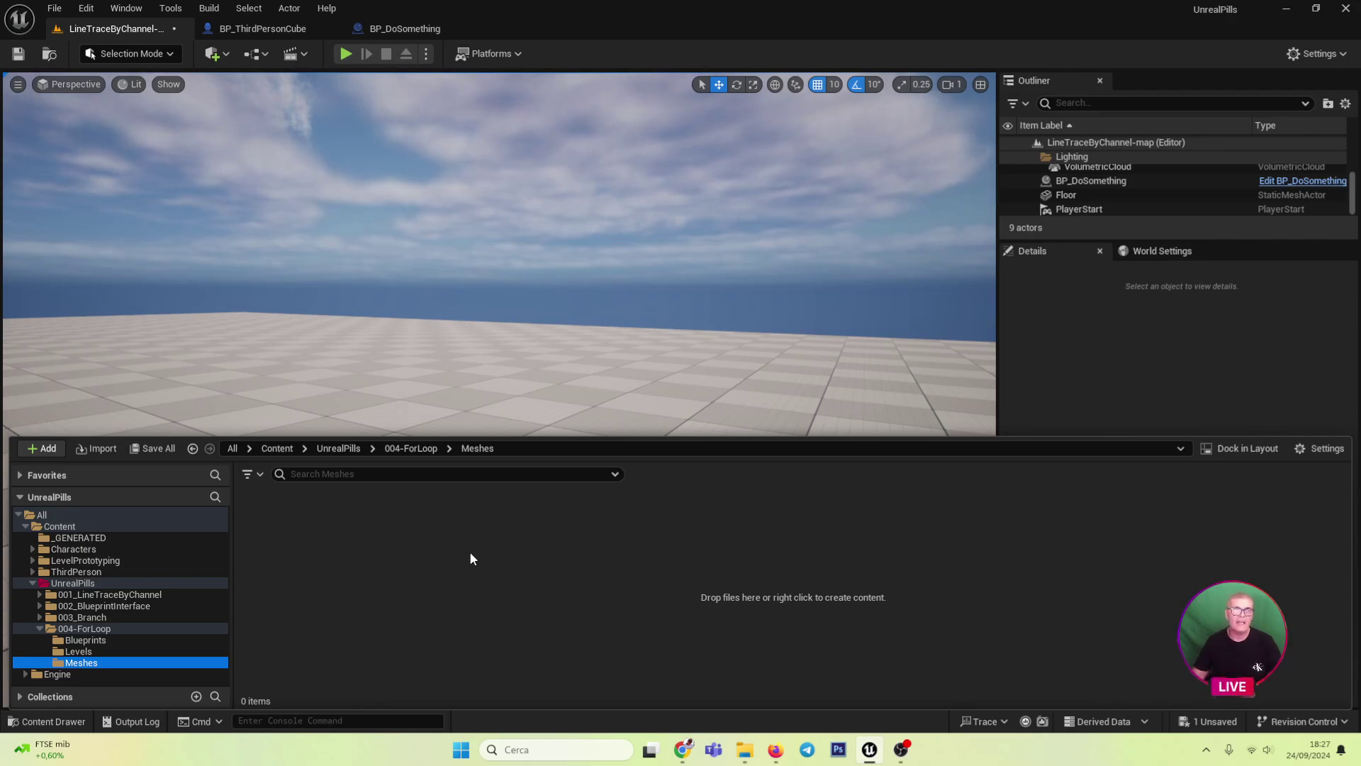
- In Modeling Mode, start a Box with width 400 and height 350
{"action": "left_click", "coordinate": [80, 58]}
{"action": "left_click", "coordinate": [79, 135]}
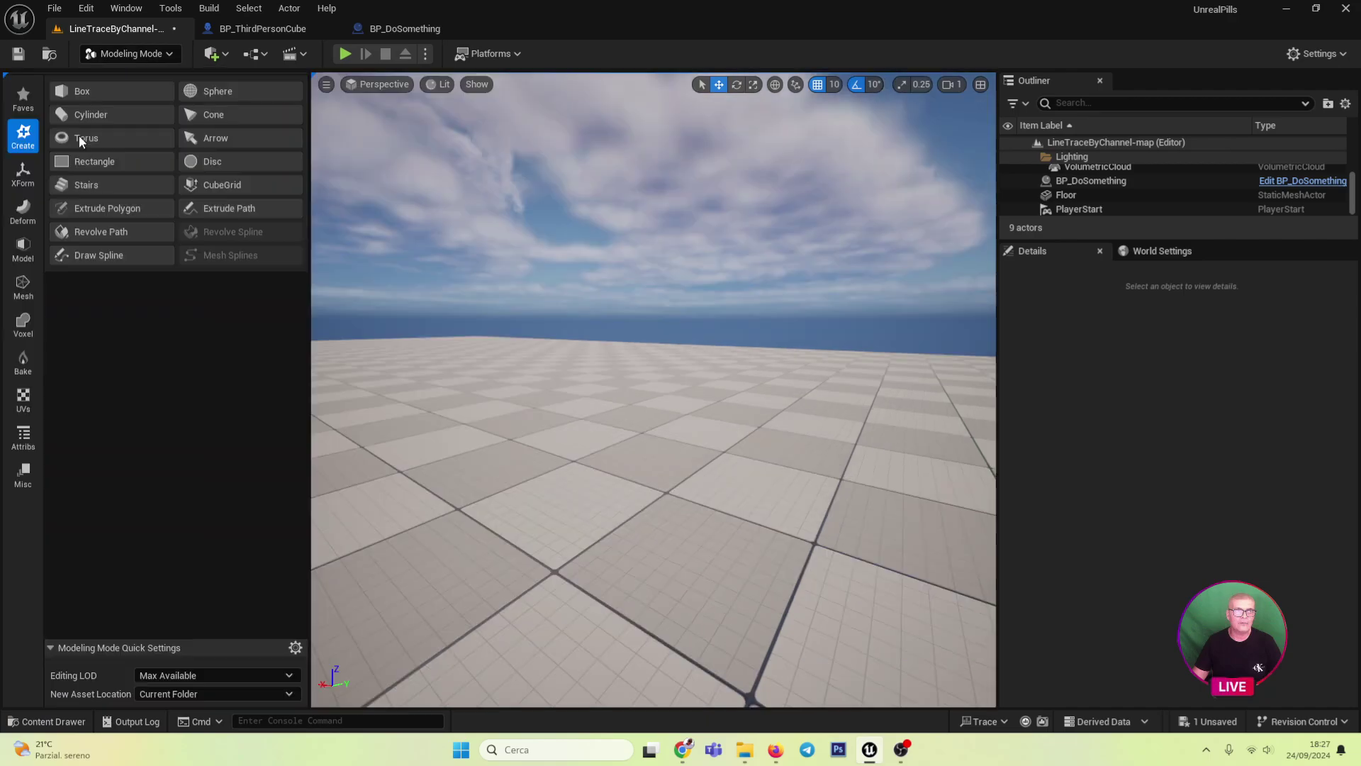
{"action": "left_click", "coordinate": [90, 92]}
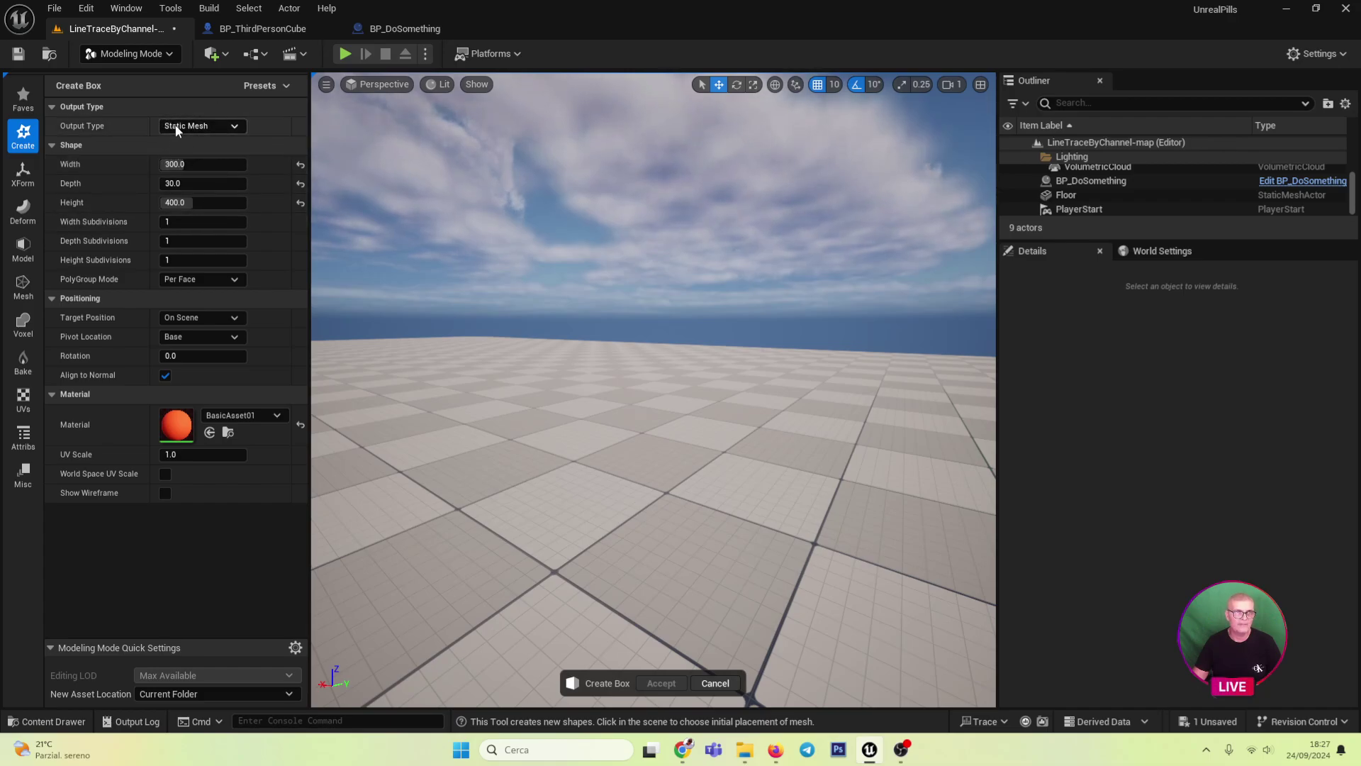
{"action": "left_click", "coordinate": [174, 163]}
{"action": "type", "text": "400"}
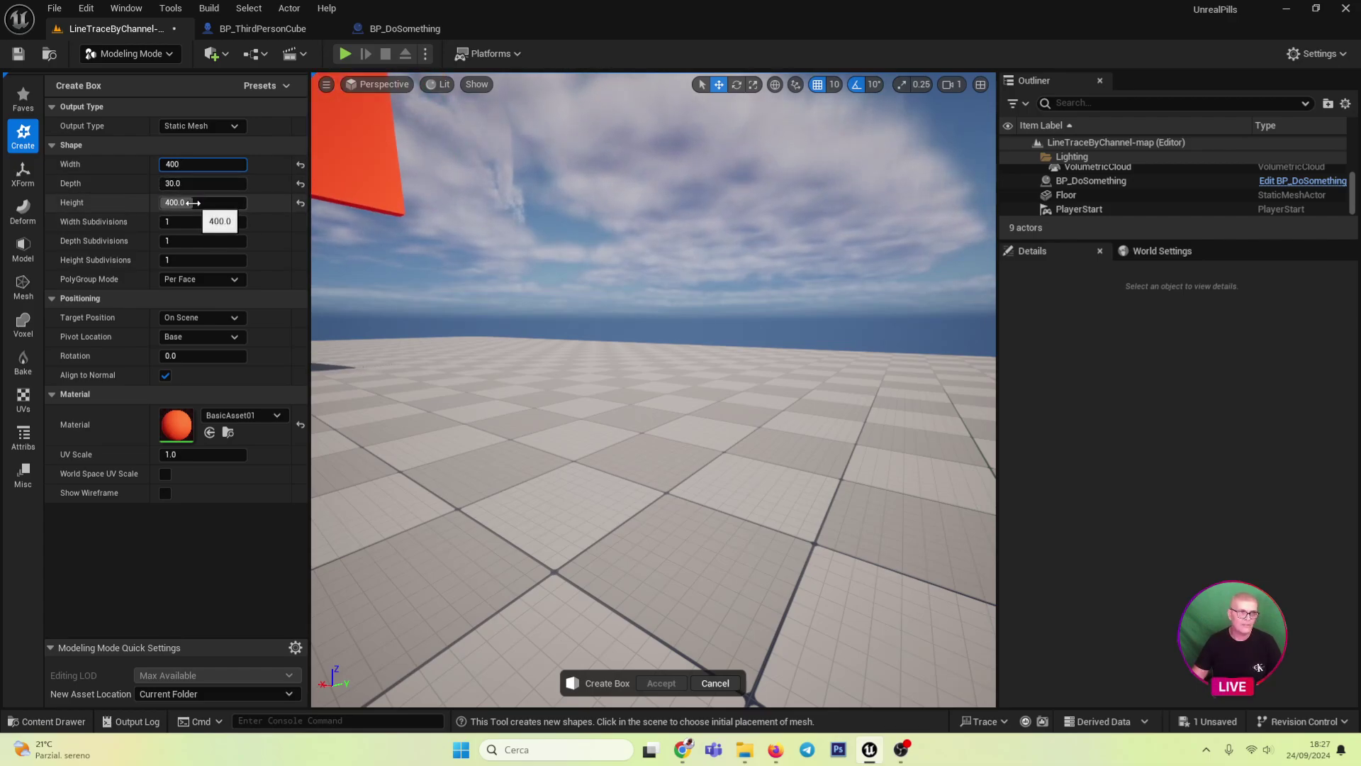
{"action": "key", "text": "Return"}
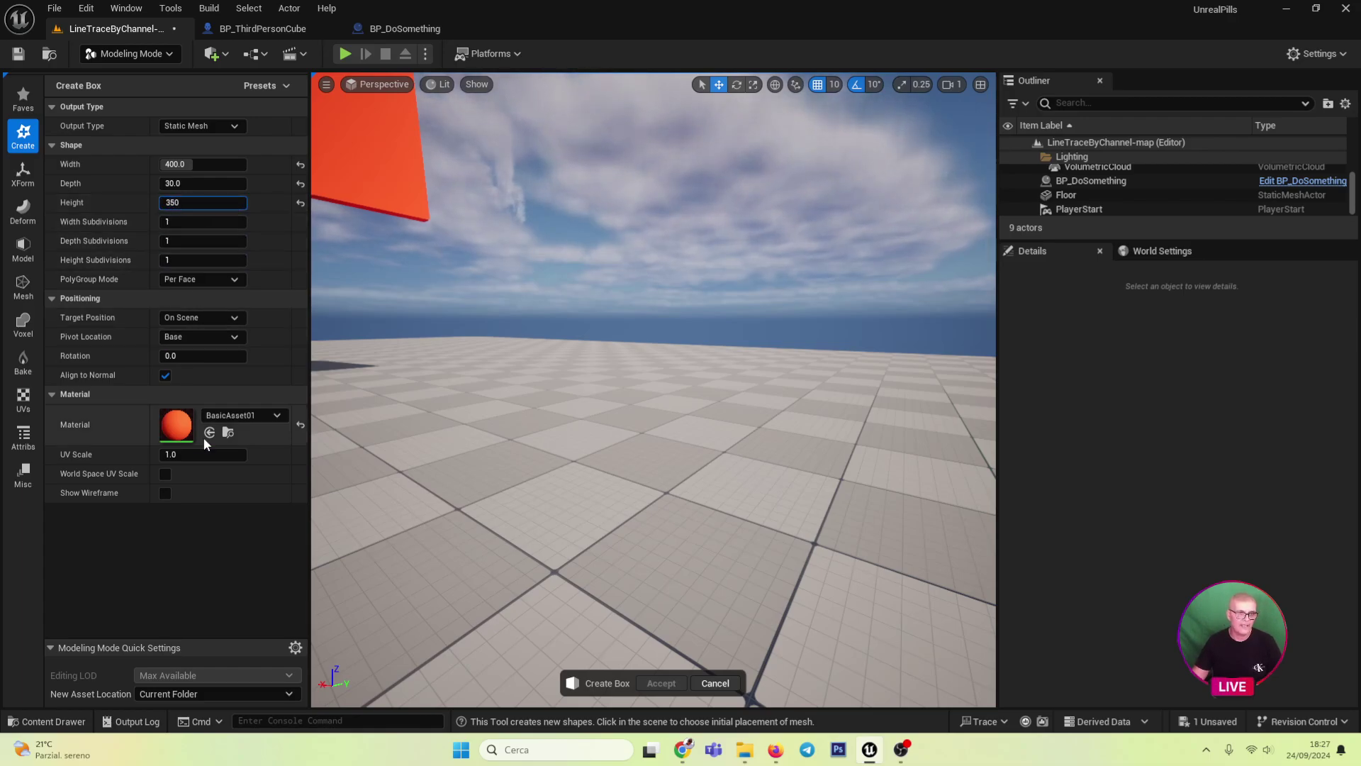
{"action": "left_click", "coordinate": [227, 414]}
{"action": "left_click", "coordinate": [231, 413]}
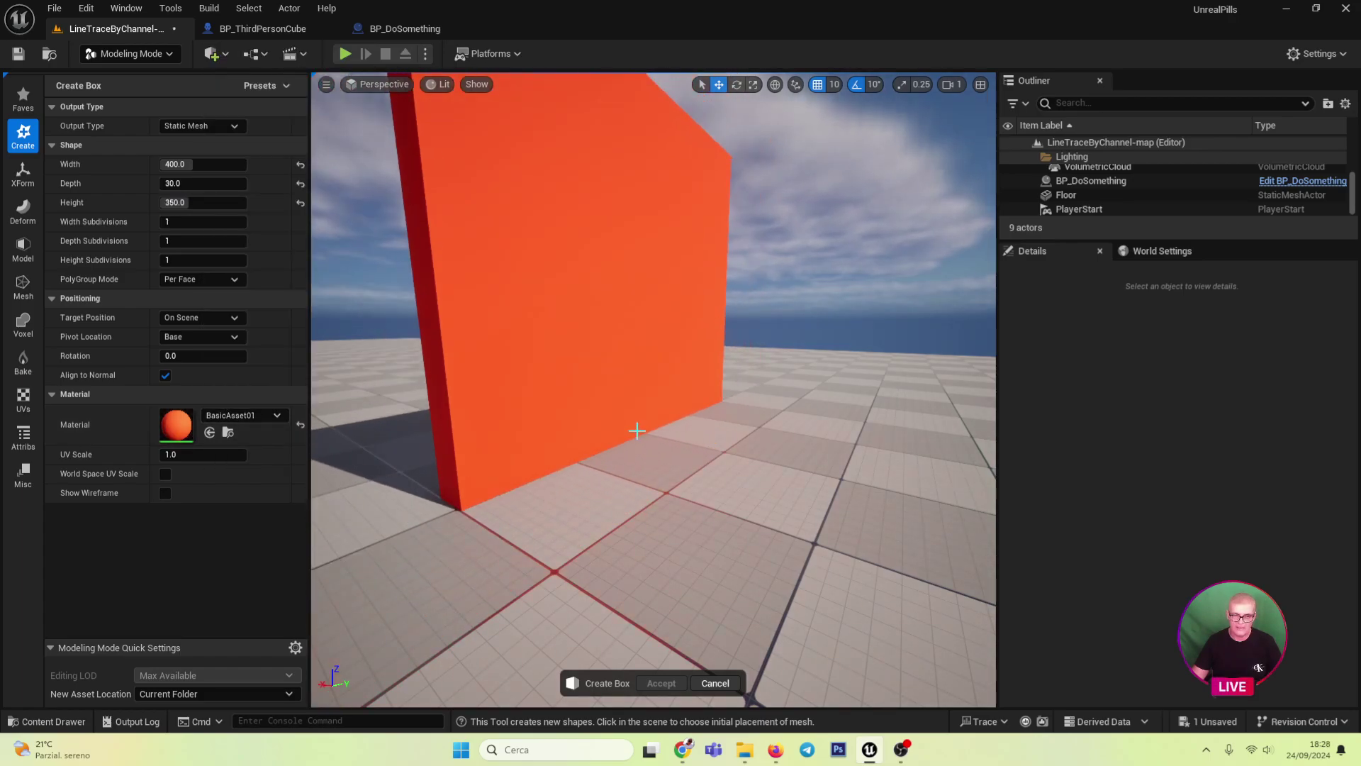
- Place the box on the floor, keep Current Folder as the save location, and accept it
{"action": "left_click", "coordinate": [634, 429]}
{"action": "scroll", "coordinate": [512, 504], "scroll_direction": "down", "scroll_amount": 3}
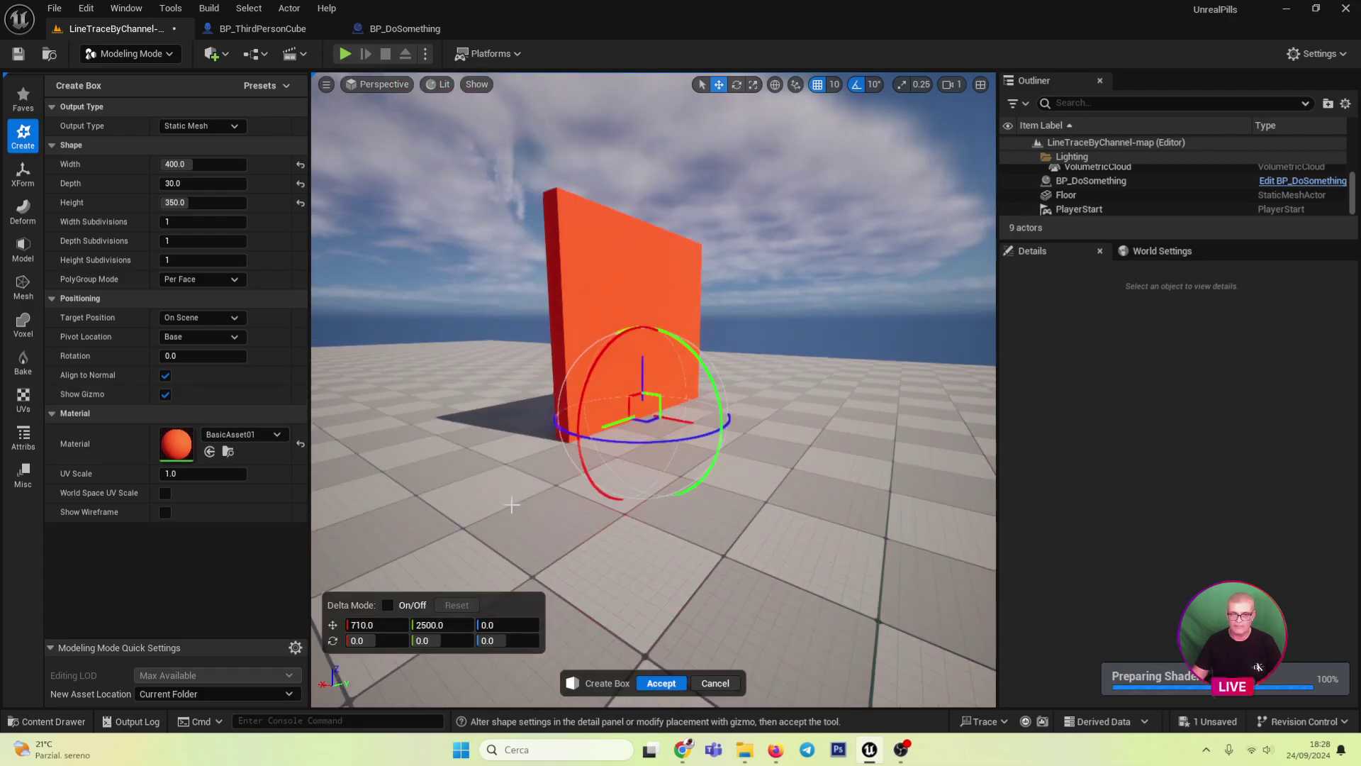
{"action": "right_click_drag", "start_coordinate": [511, 504], "coordinate": [691, 535]}
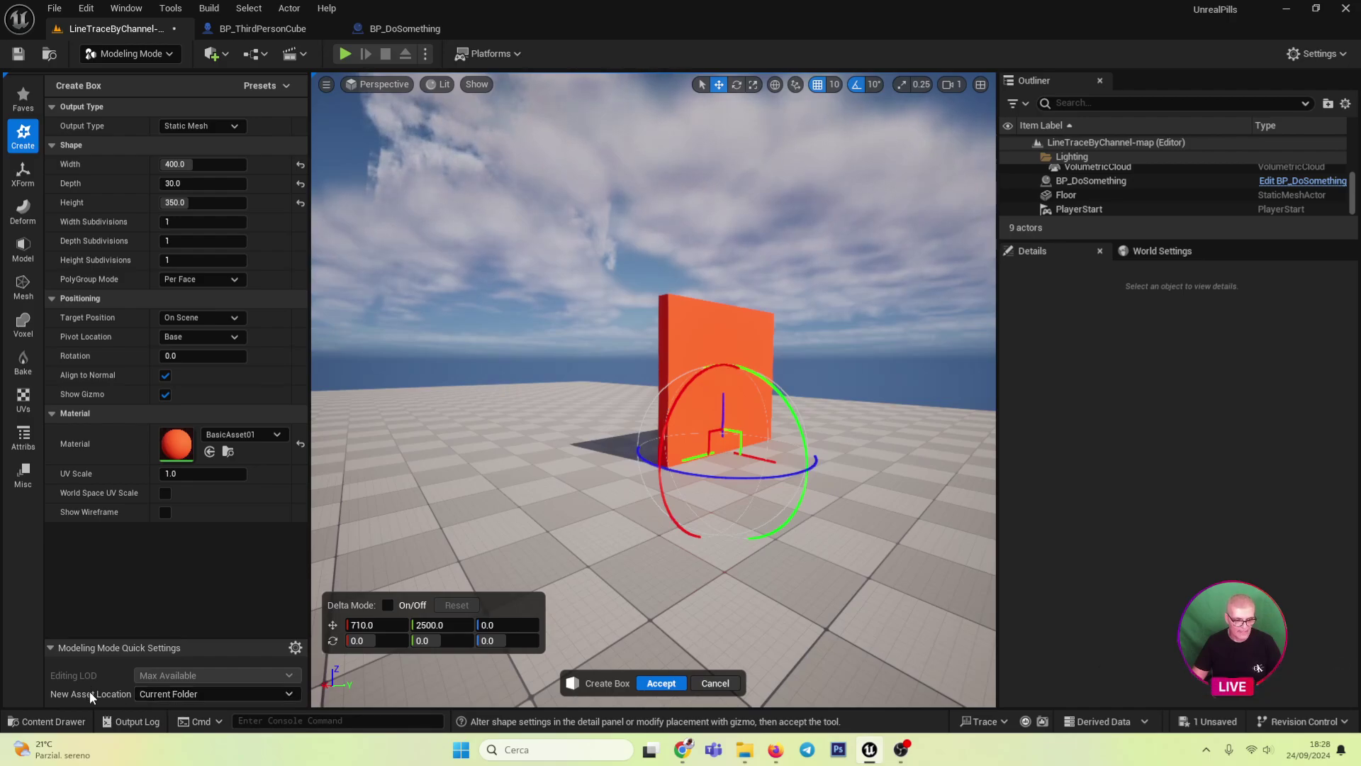
{"action": "left_click", "coordinate": [53, 720]}
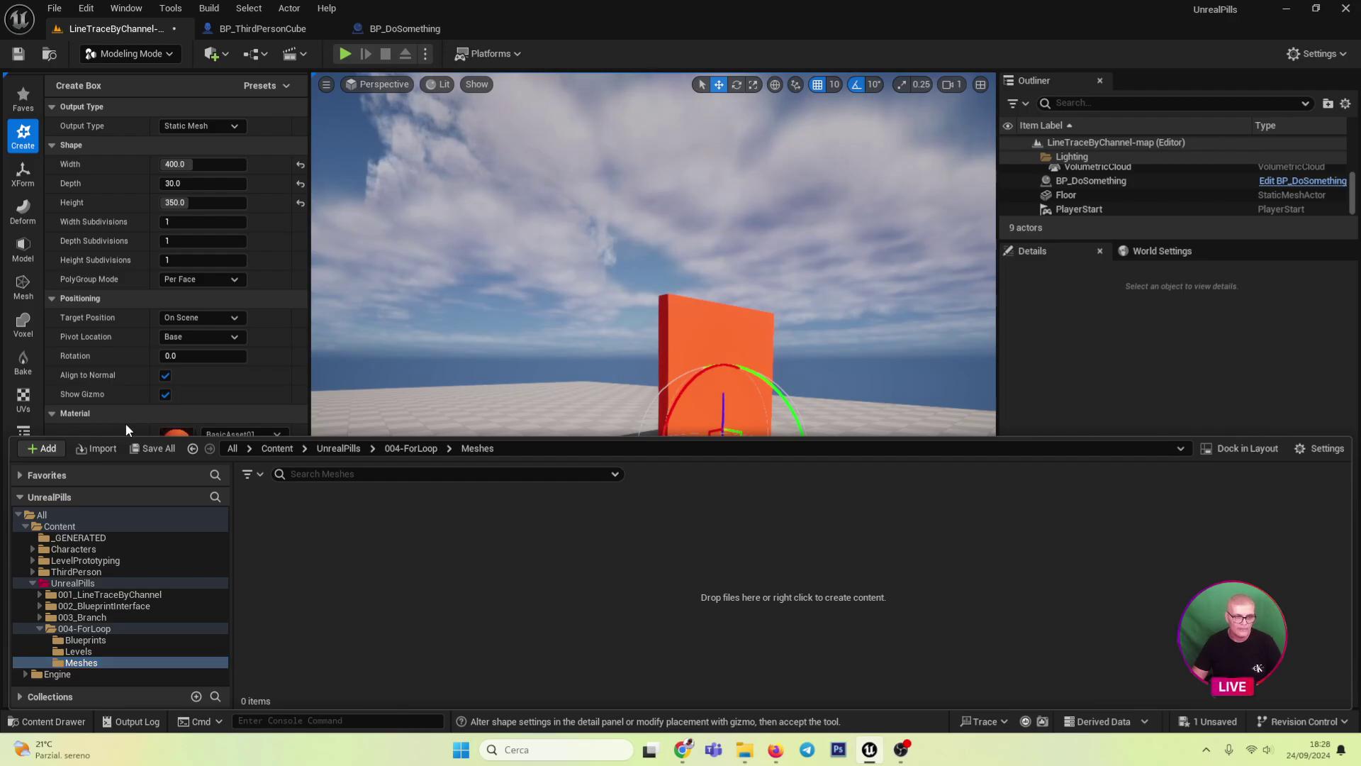
{"action": "left_click", "coordinate": [261, 385]}
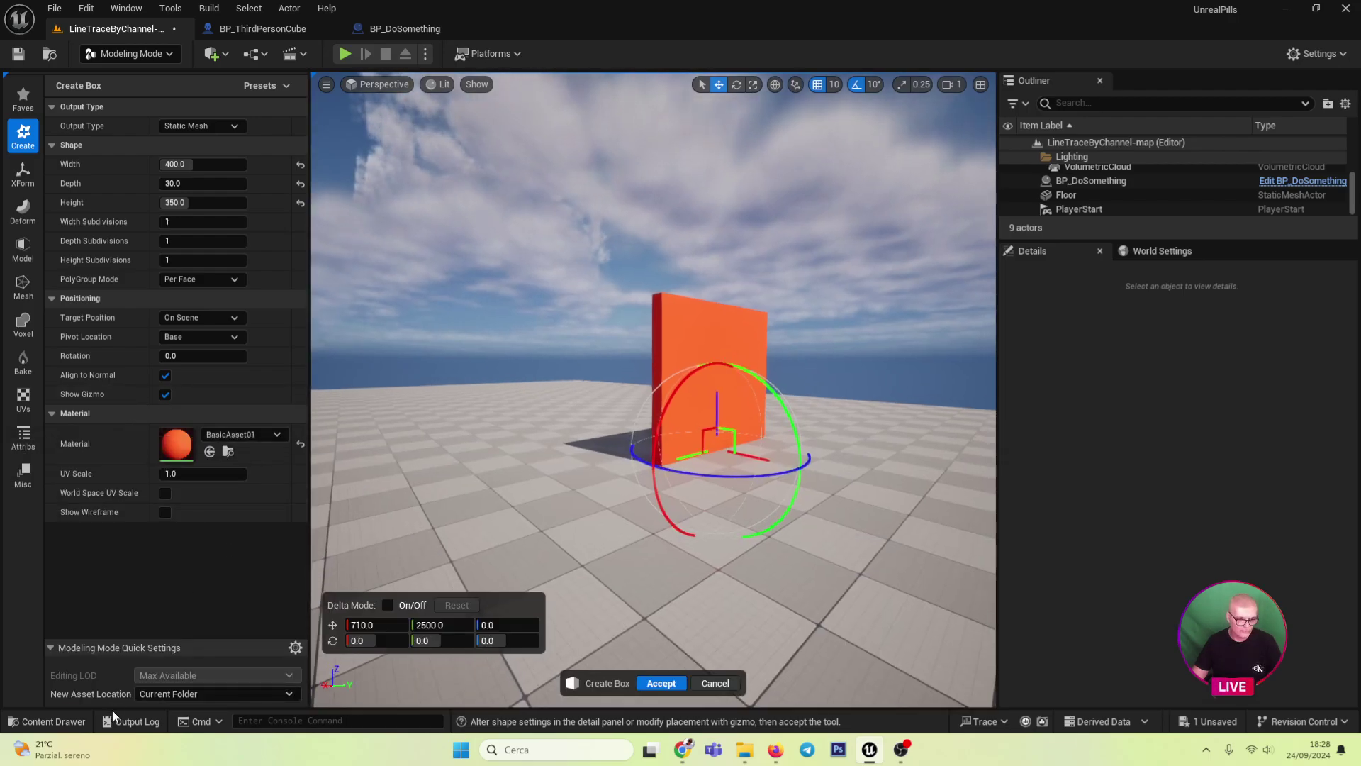
{"action": "left_click", "coordinate": [218, 694]}
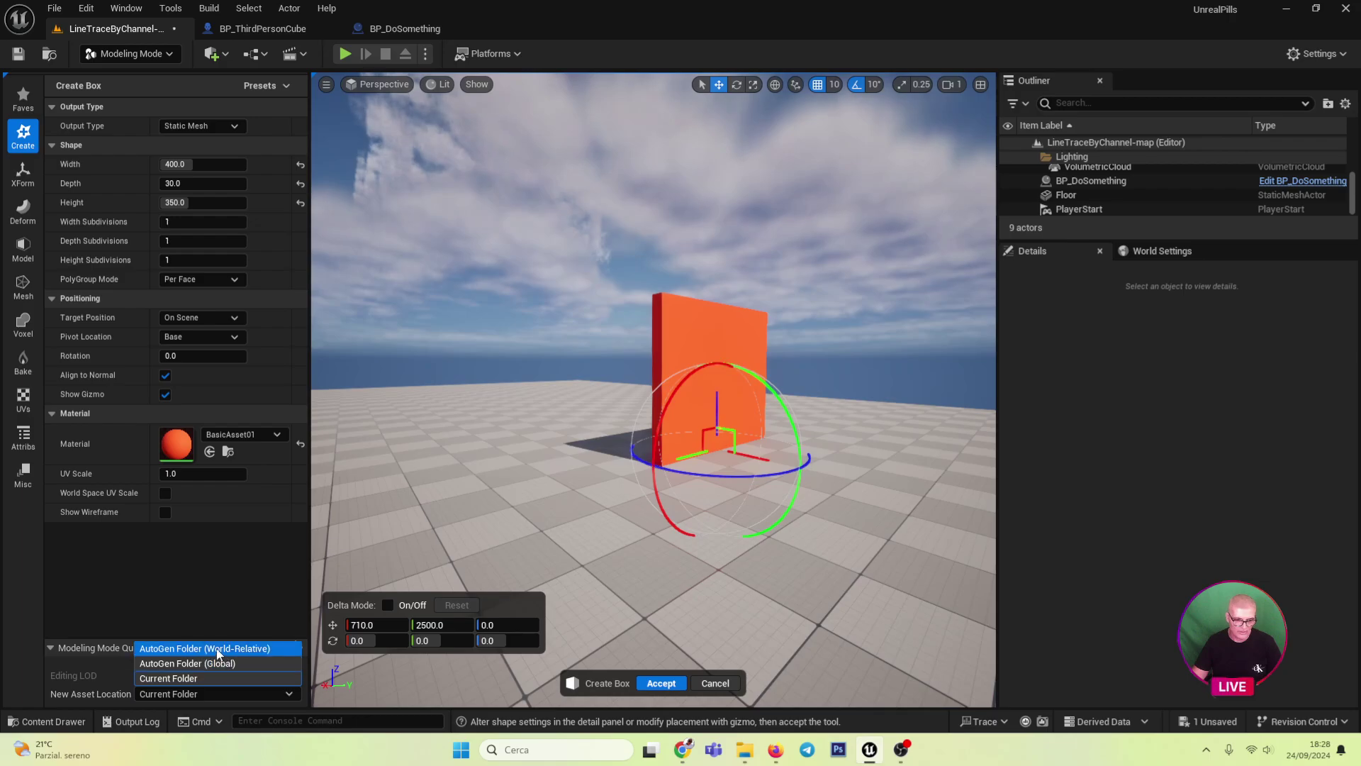
{"action": "left_click", "coordinate": [216, 662]}
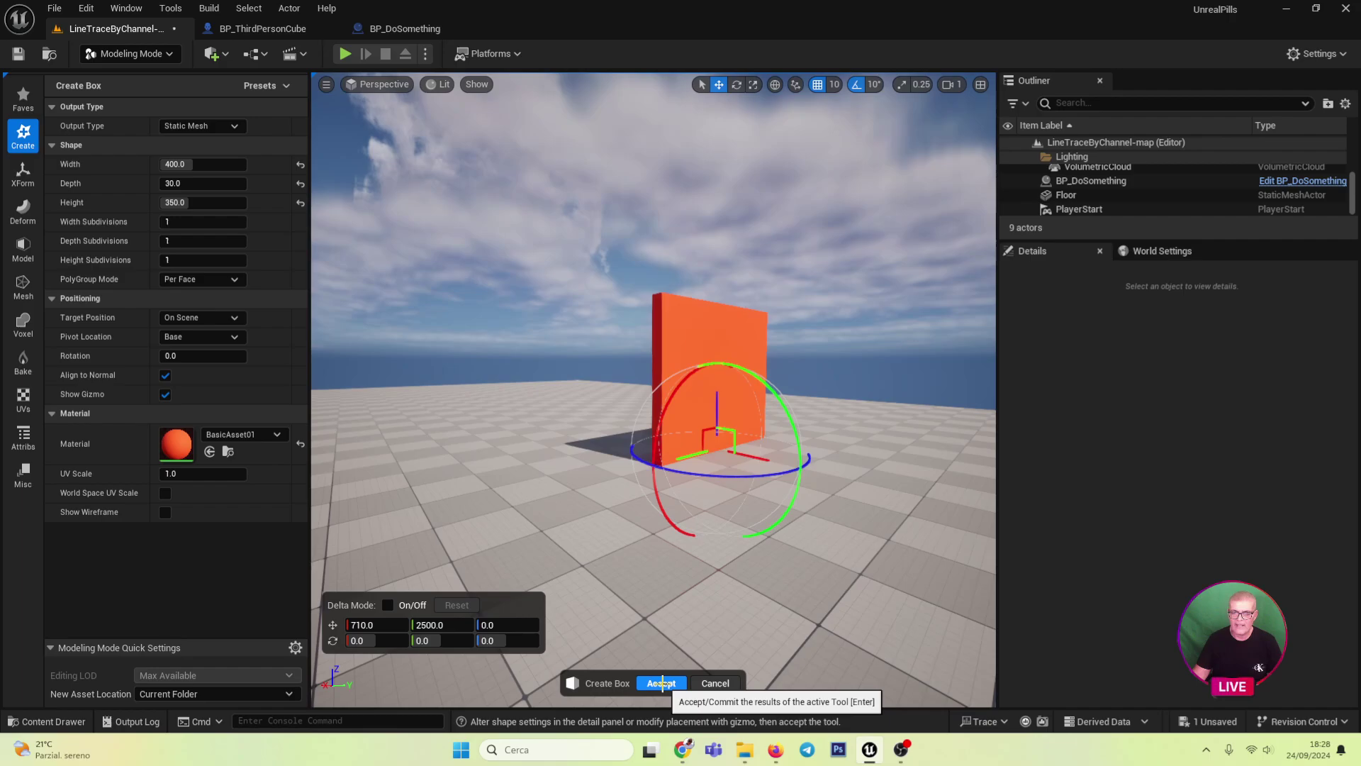
{"action": "left_click", "coordinate": [661, 682]}
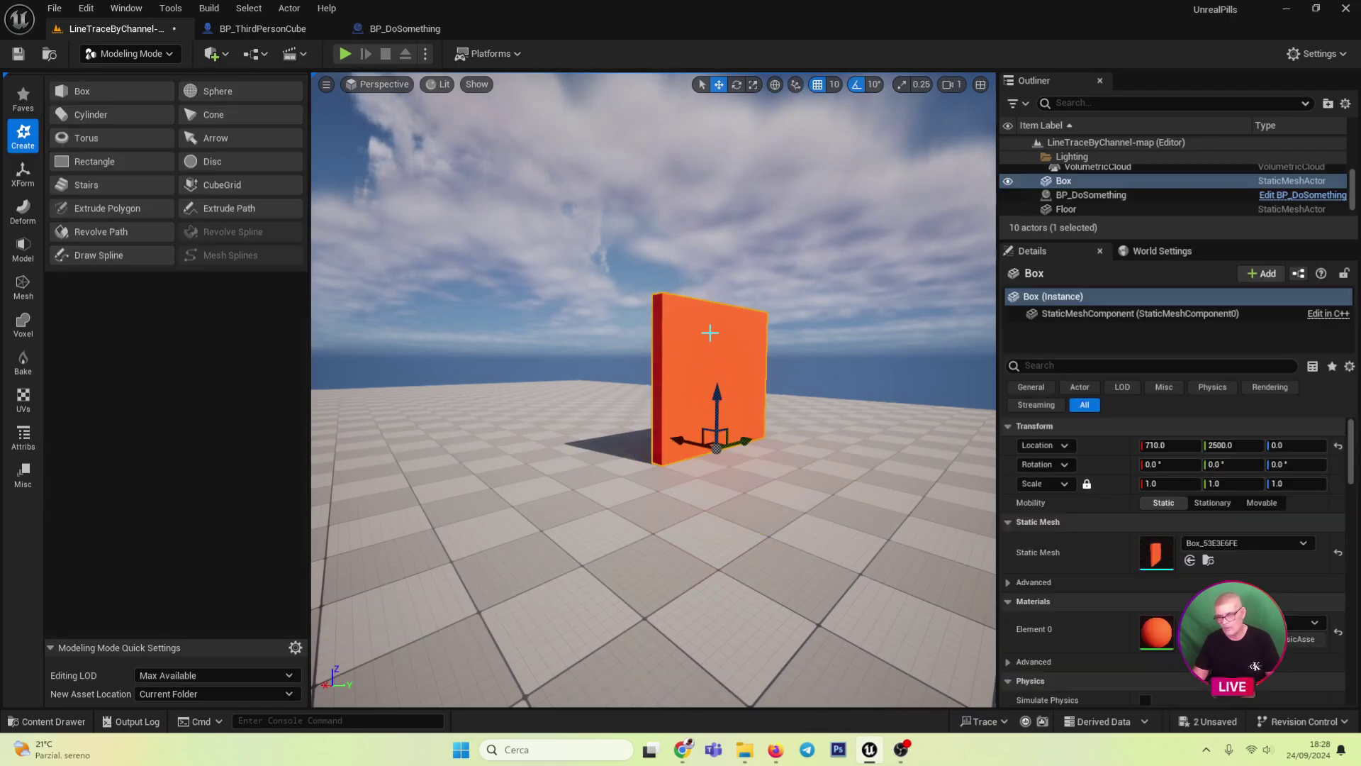
- Remove the box from the level, return to Selection mode, and rename its mesh asset SM_Wall
{"action": "key", "text": "Delete"}
{"action": "left_click", "coordinate": [127, 53]}
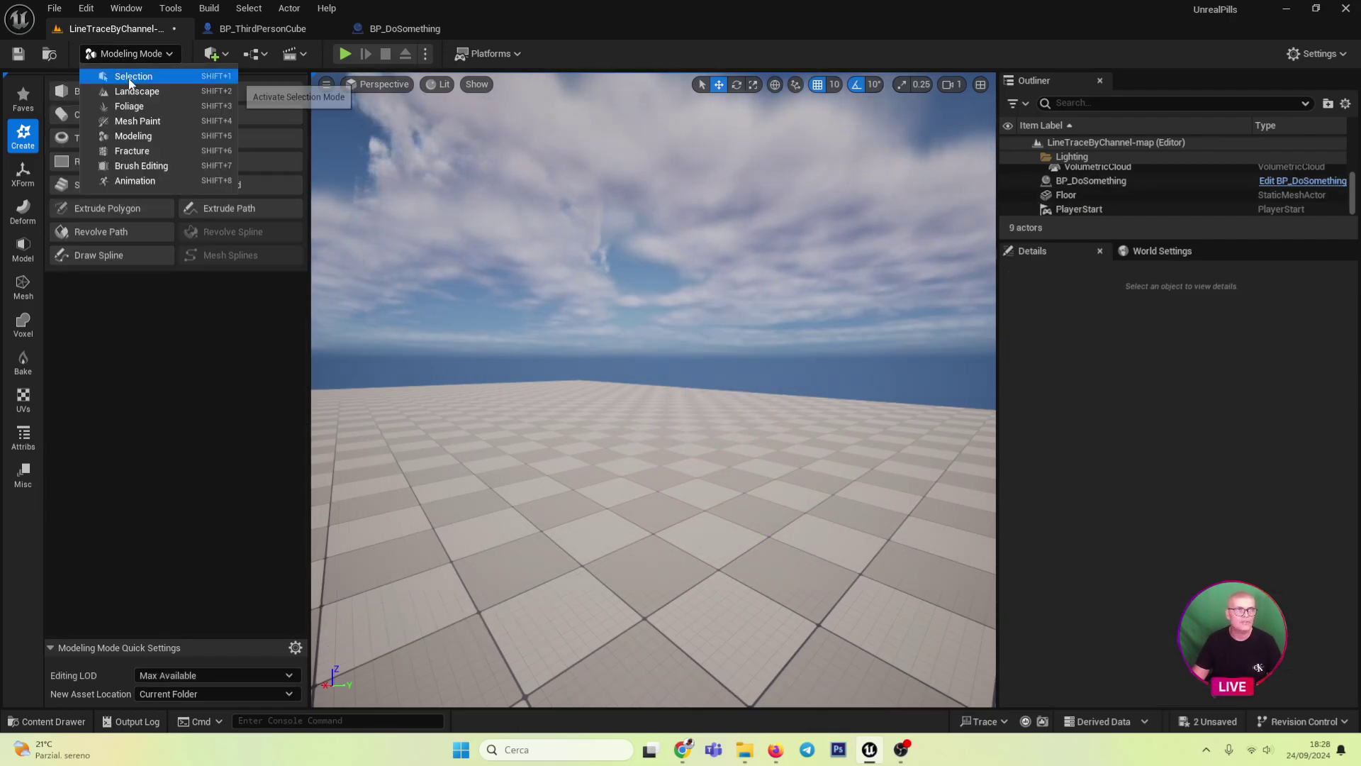
{"action": "left_click", "coordinate": [130, 77]}
{"action": "left_click", "coordinate": [47, 721]}
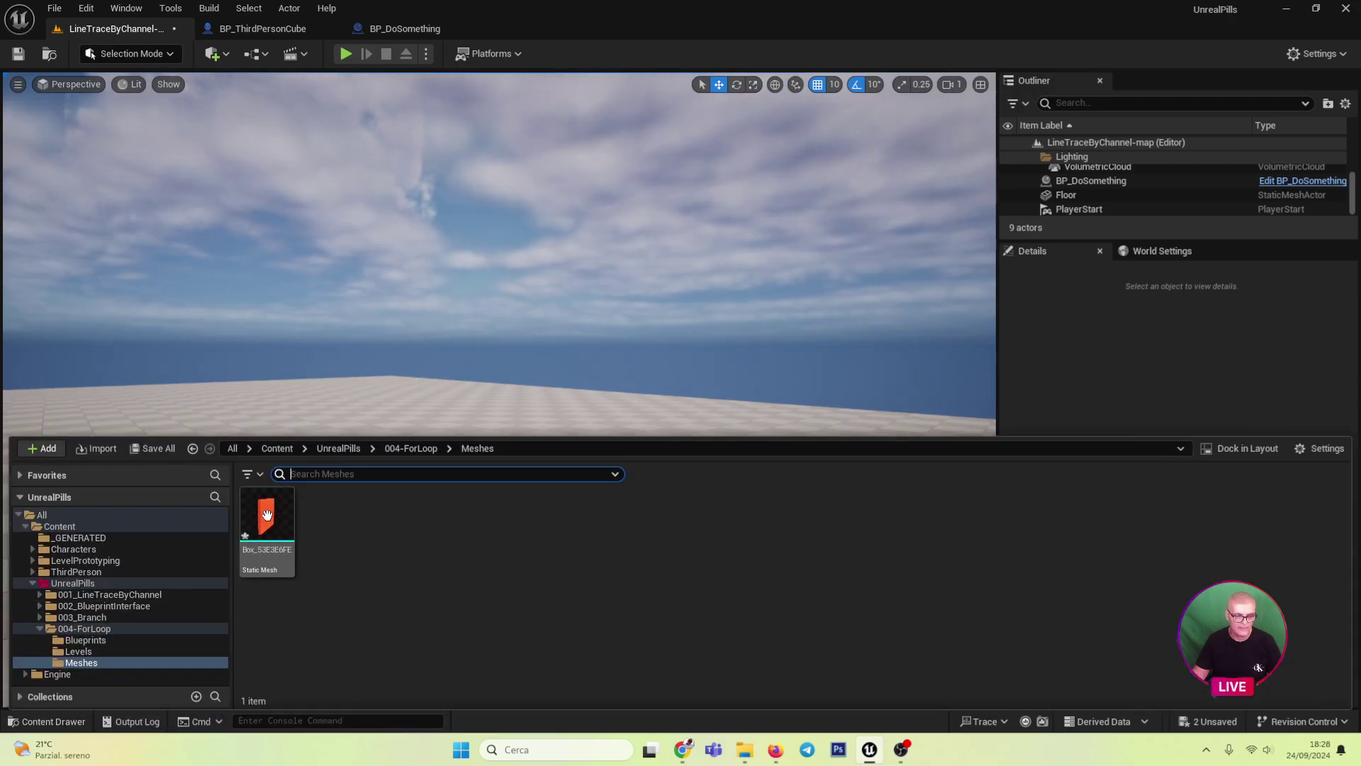
{"action": "left_click", "coordinate": [263, 550]}
{"action": "key", "text": "F2"}
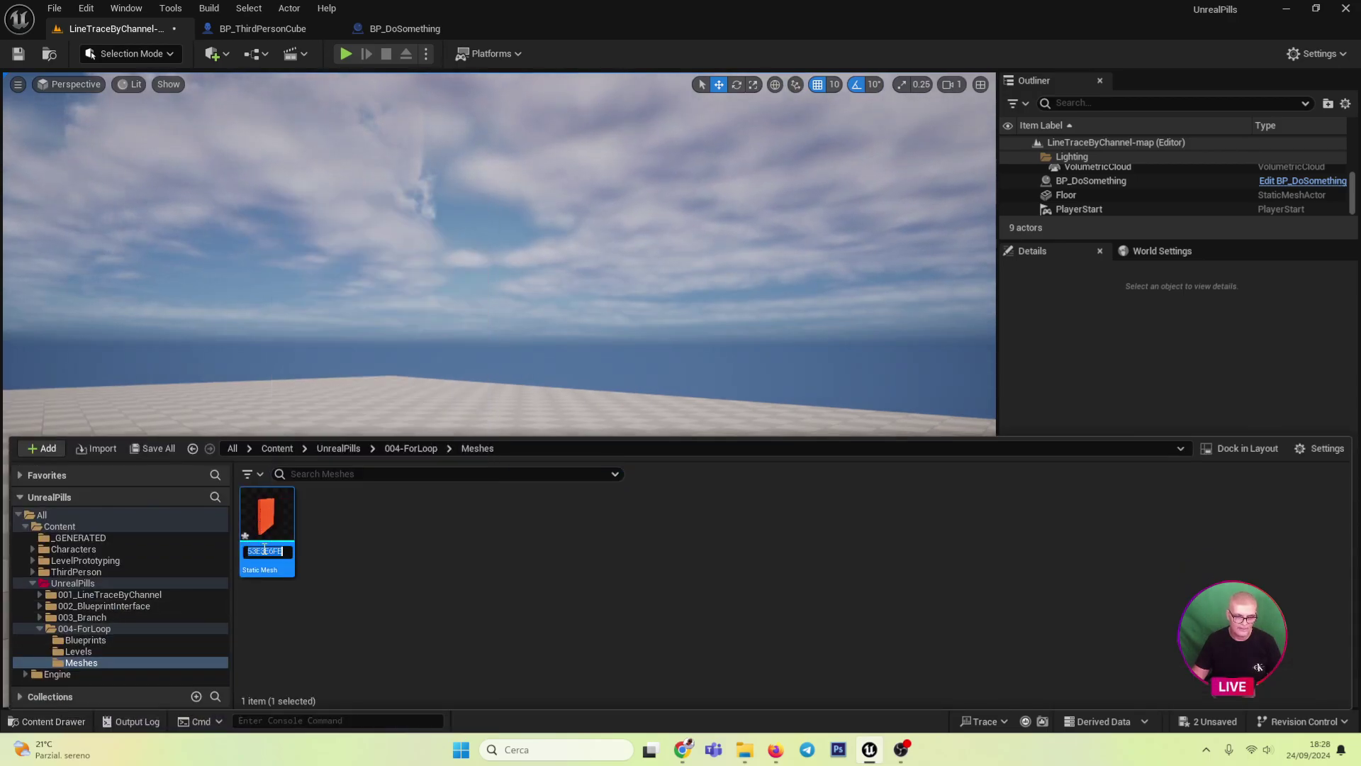
{"action": "type", "text": "SM_Wall"}
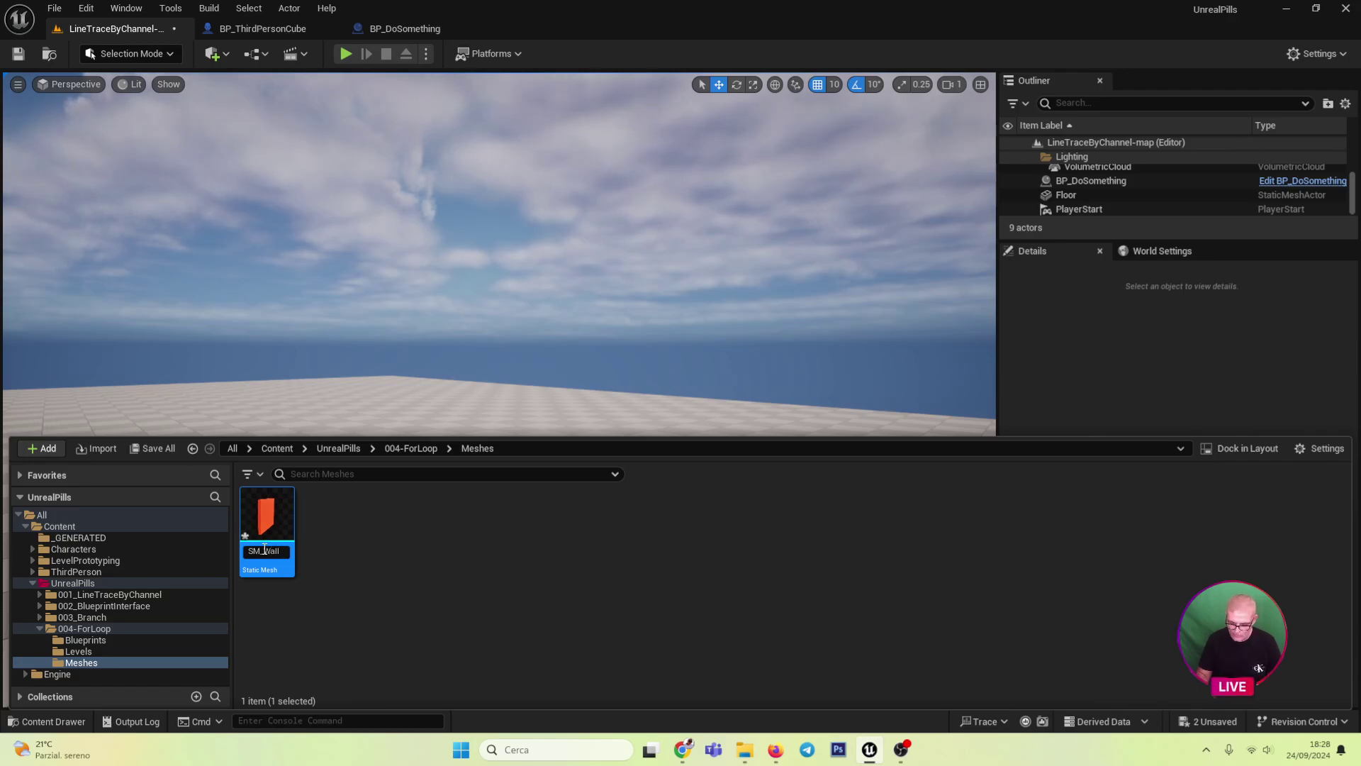
{"action": "key", "text": "Return"}
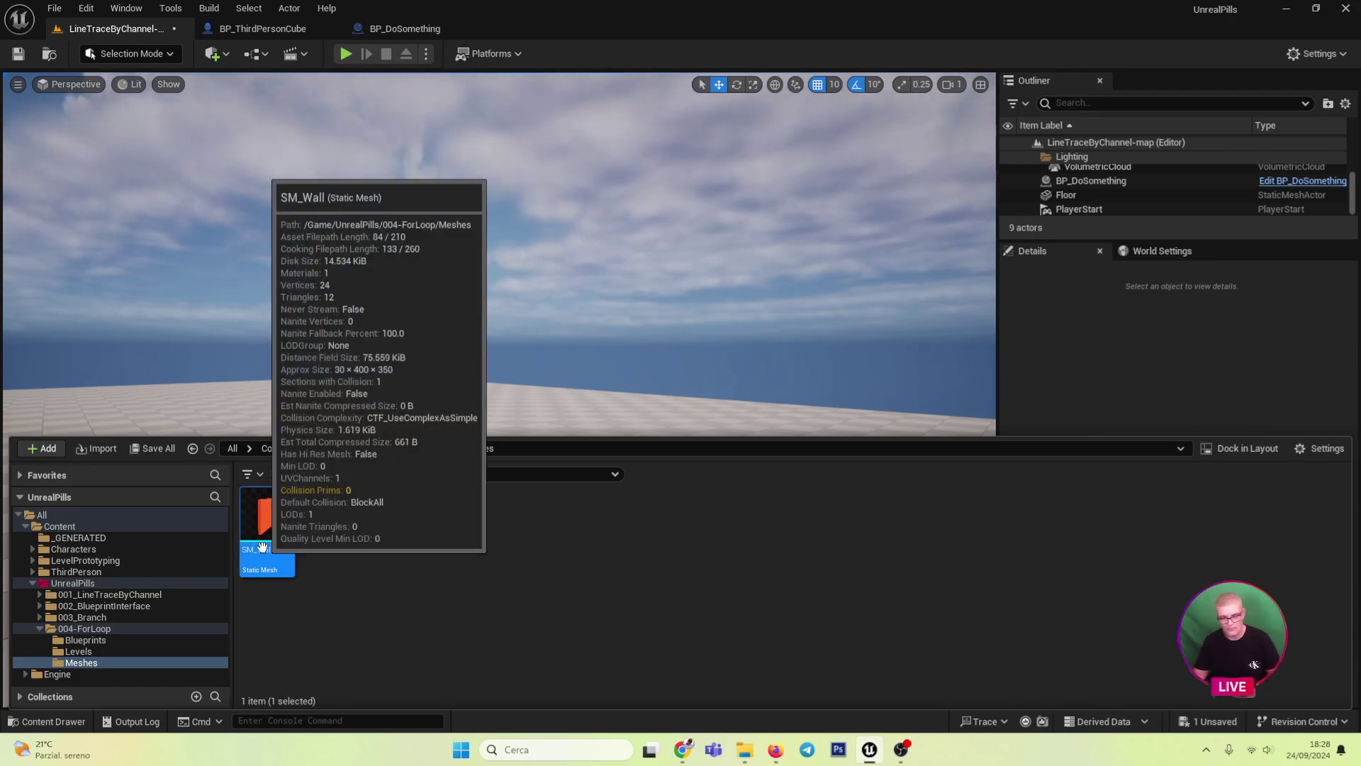
- Create an Actor Blueprint named BP_Wall in the 004-ForLoop Blueprints folder
{"action": "left_click", "coordinate": [85, 640]}
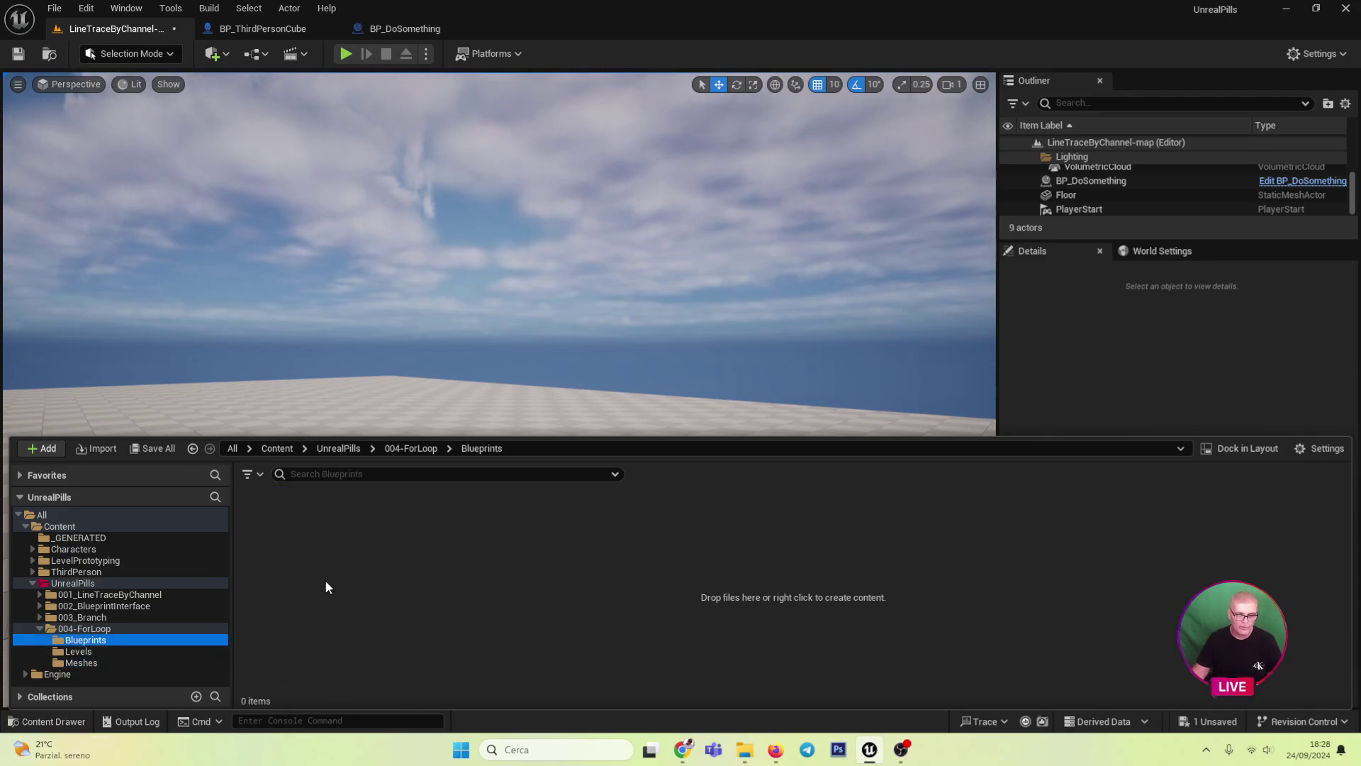
{"action": "right_click", "coordinate": [327, 579]}
{"action": "left_click", "coordinate": [410, 157]}
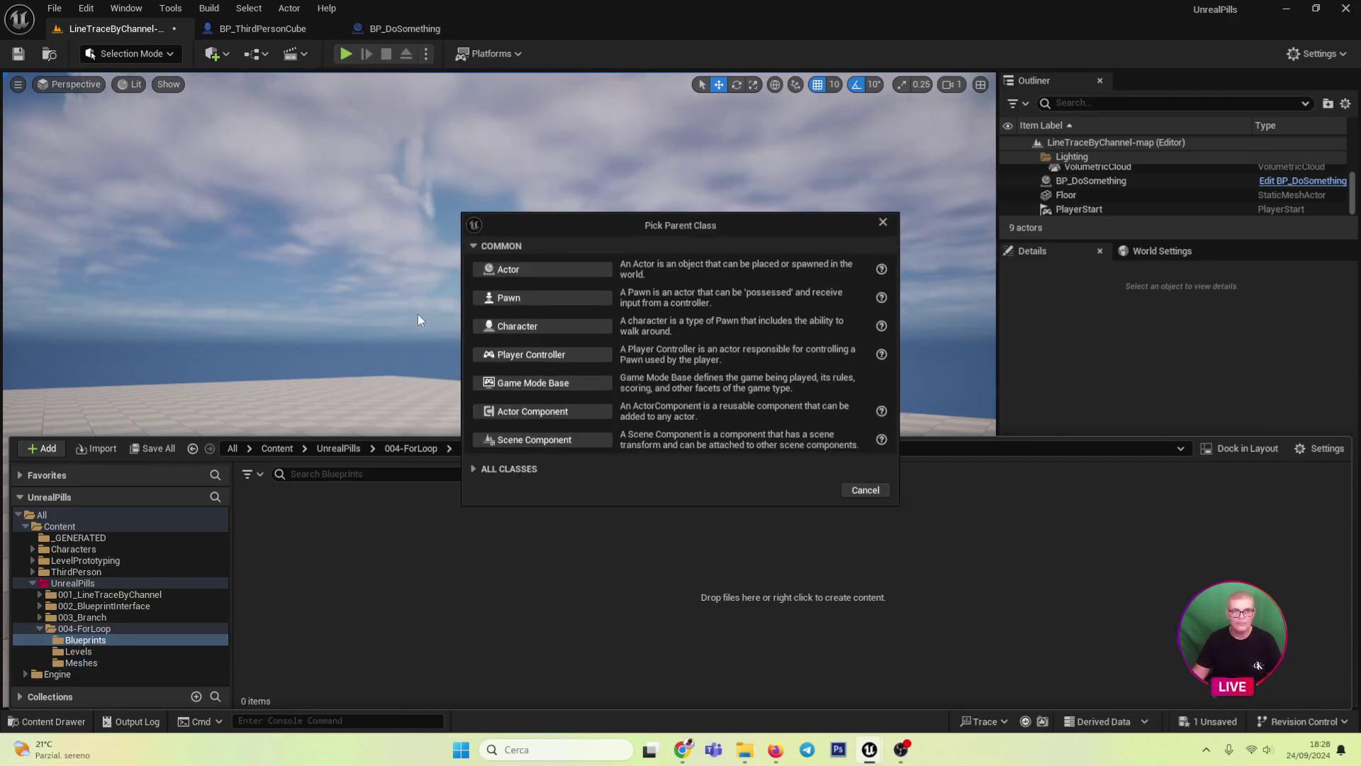
{"action": "left_click", "coordinate": [522, 270]}
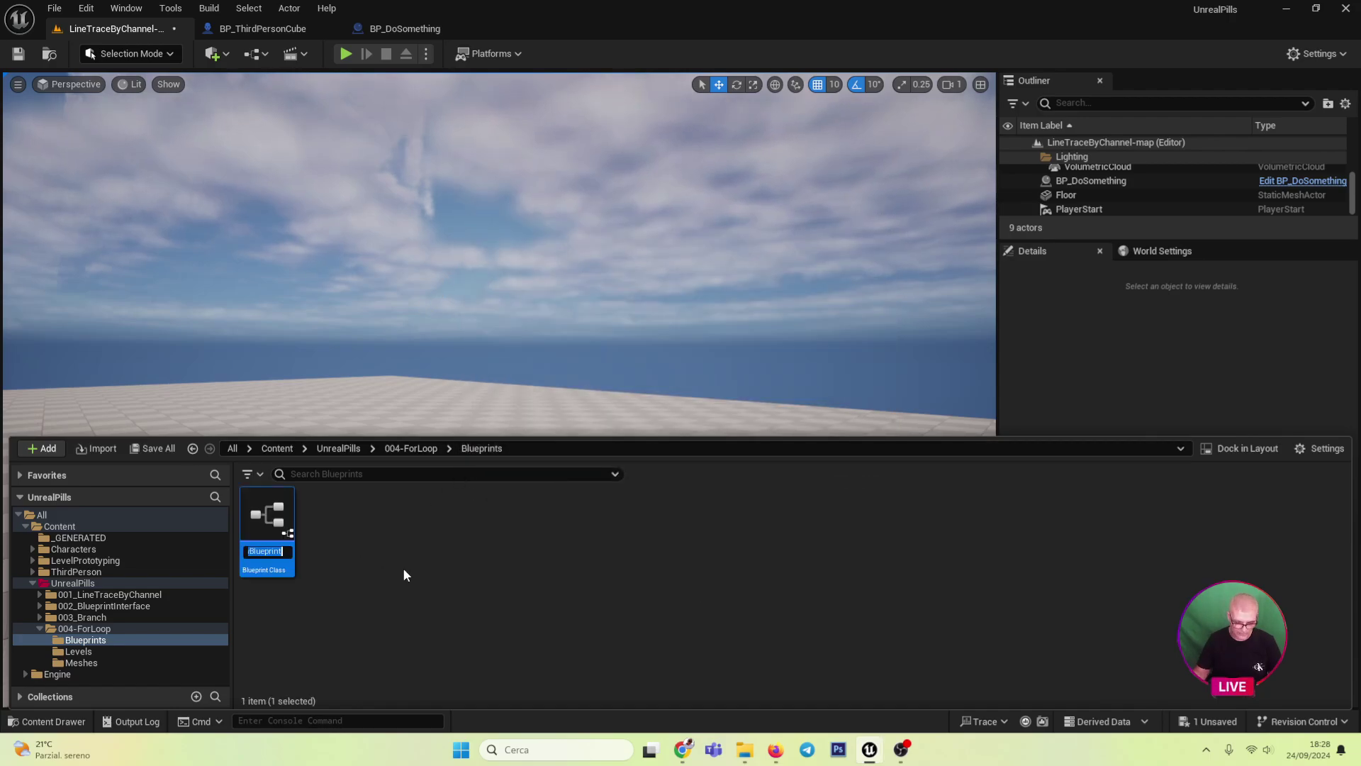
{"action": "type", "text": "BP_"}
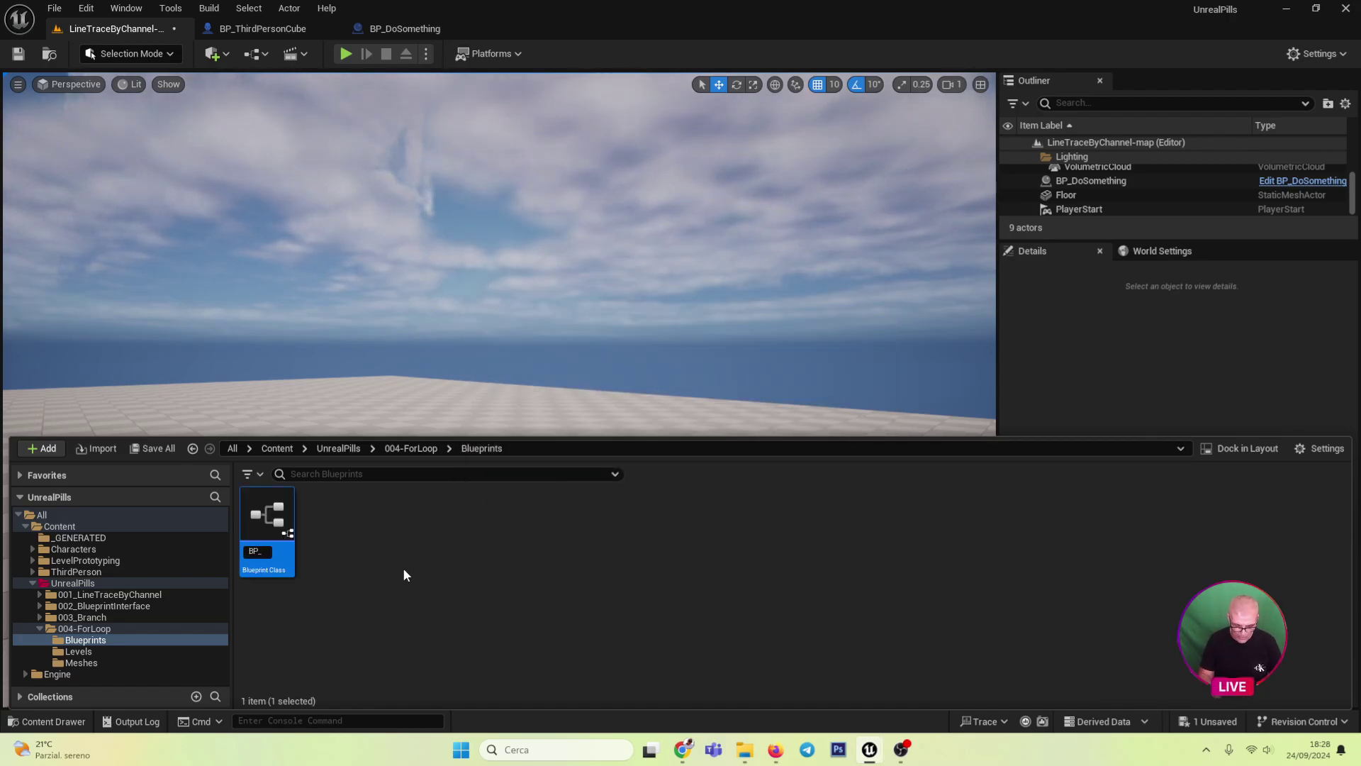
{"action": "type", "text": "Wall"}
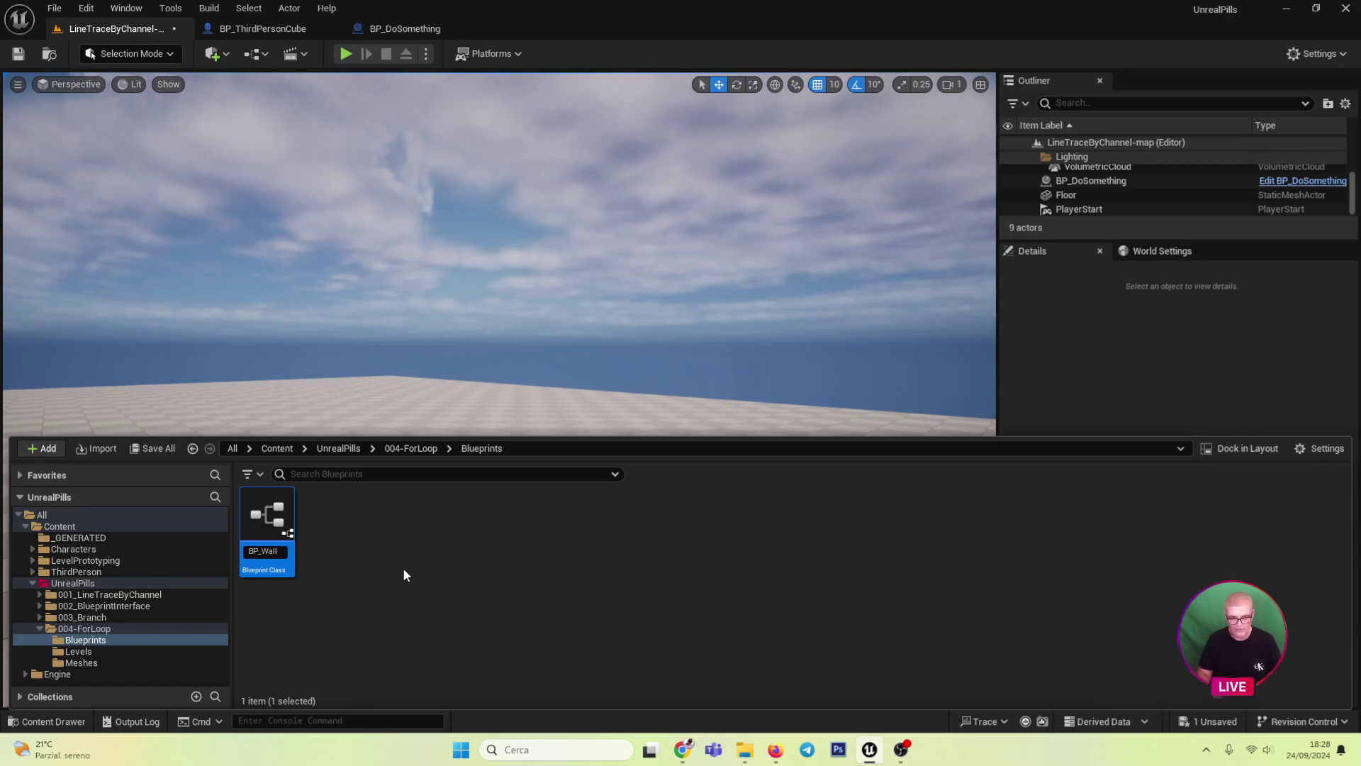
{"action": "key", "text": "Return"}
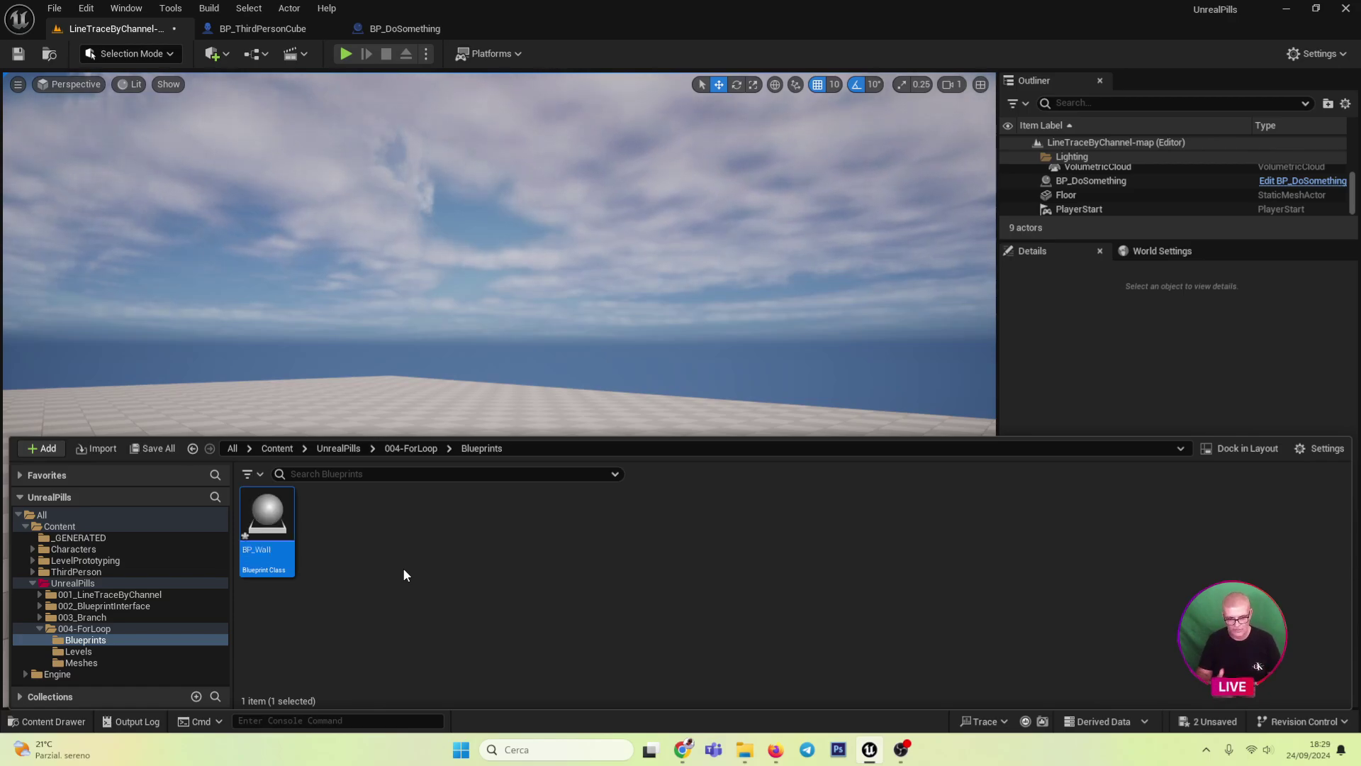
- Open BP_Wall and add the SM_Wall mesh from the Meshes folder as a component
{"action": "double_click", "coordinate": [270, 522]}
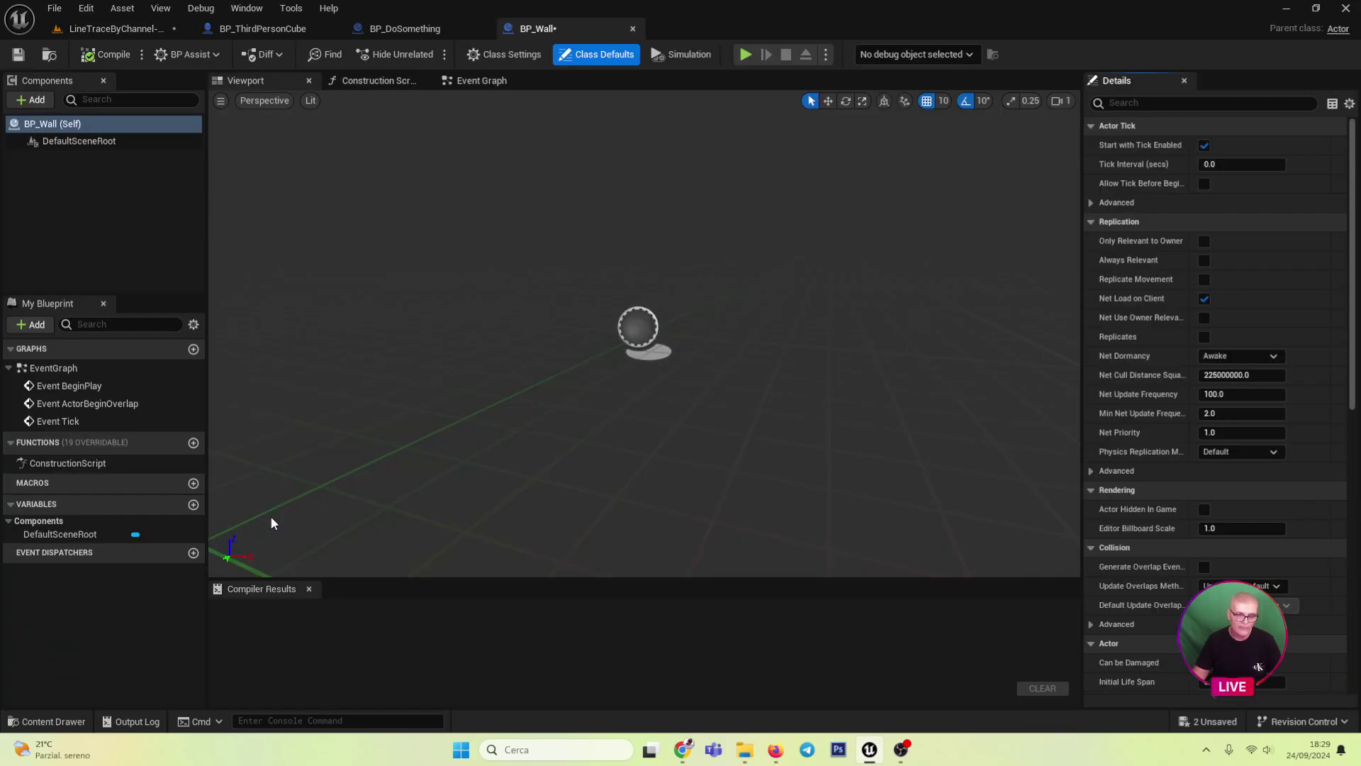
{"action": "left_click_drag", "start_coordinate": [559, 28], "coordinate": [581, 28]}
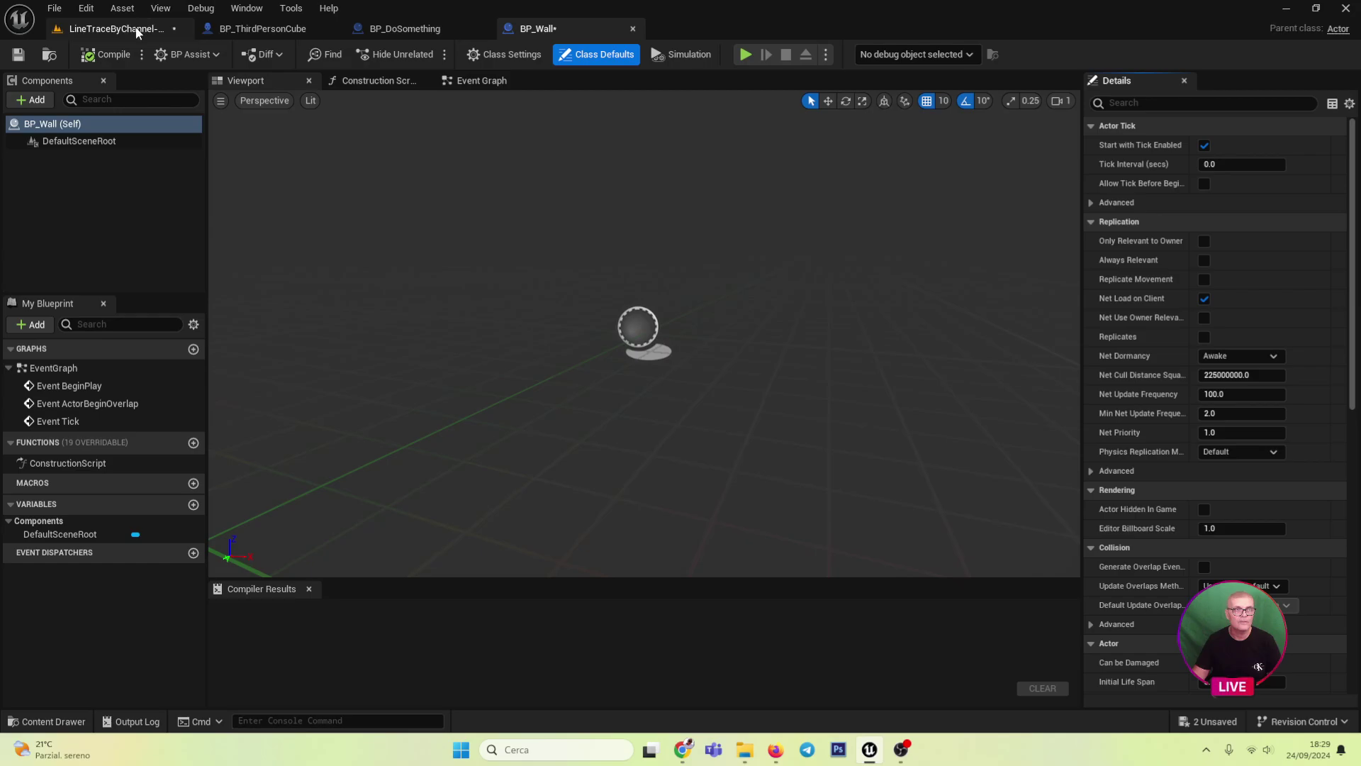
{"action": "left_click", "coordinate": [136, 30]}
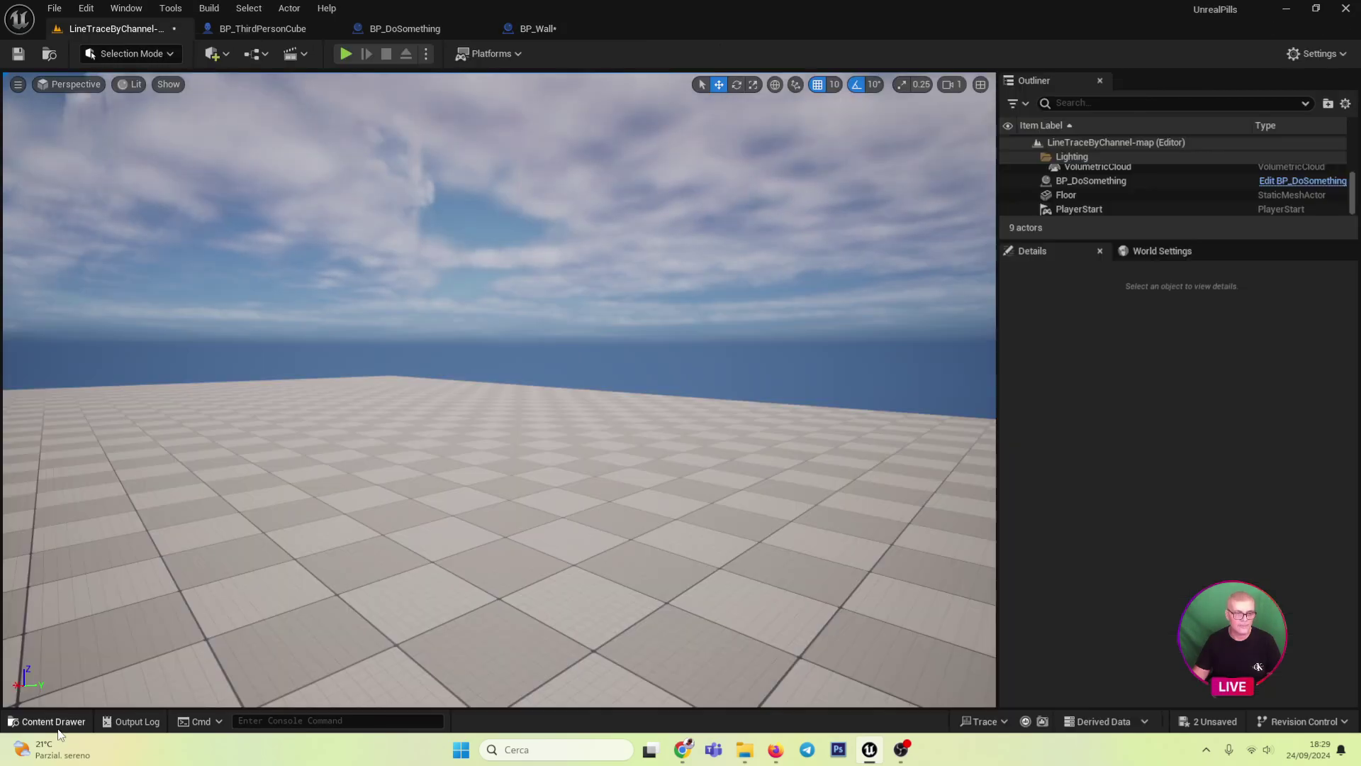
{"action": "left_click", "coordinate": [47, 721]}
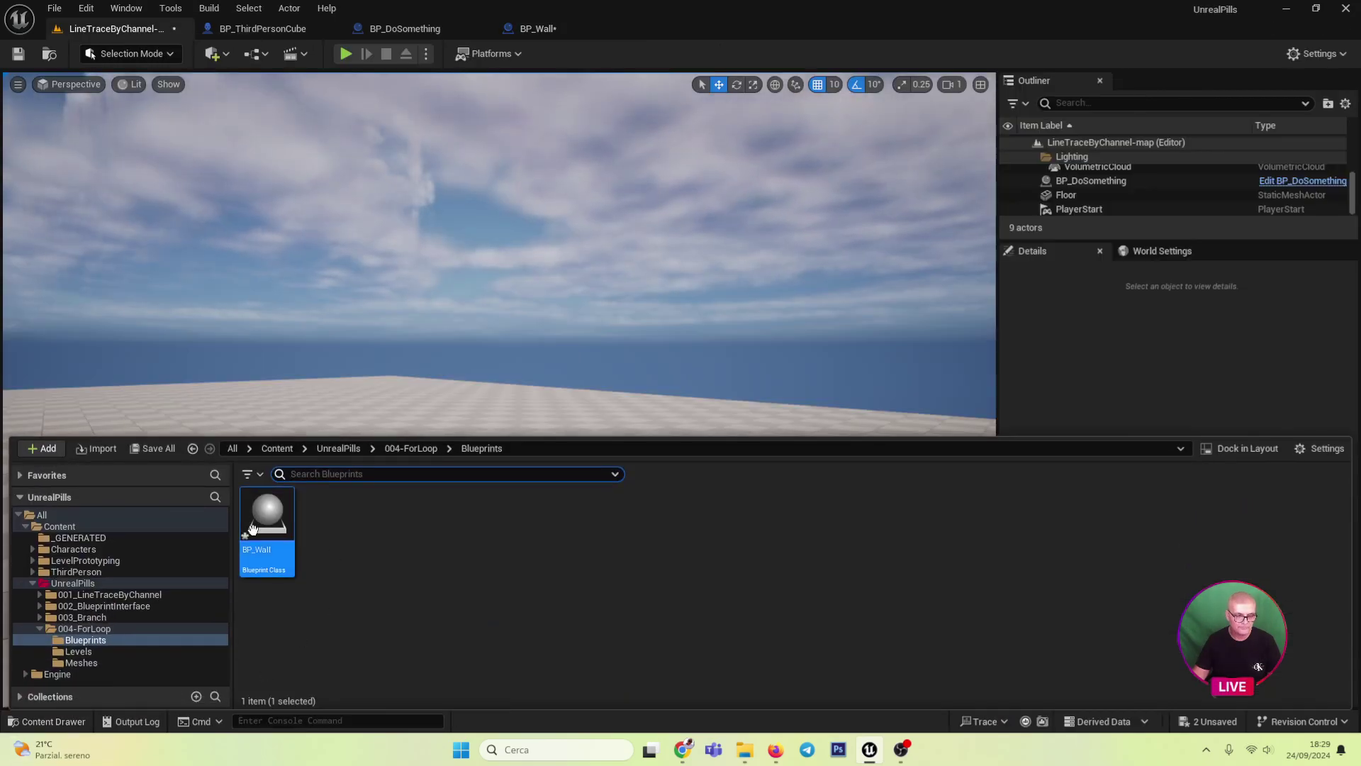
{"action": "left_click", "coordinate": [80, 662]}
{"action": "mouse_move", "coordinate": [267, 525]}
{"action": "left_mouse_down"}
{"action": "mouse_move", "coordinate": [482, 372]}
{"action": "mouse_move", "coordinate": [537, 29]}
{"action": "left_mouse_up"}
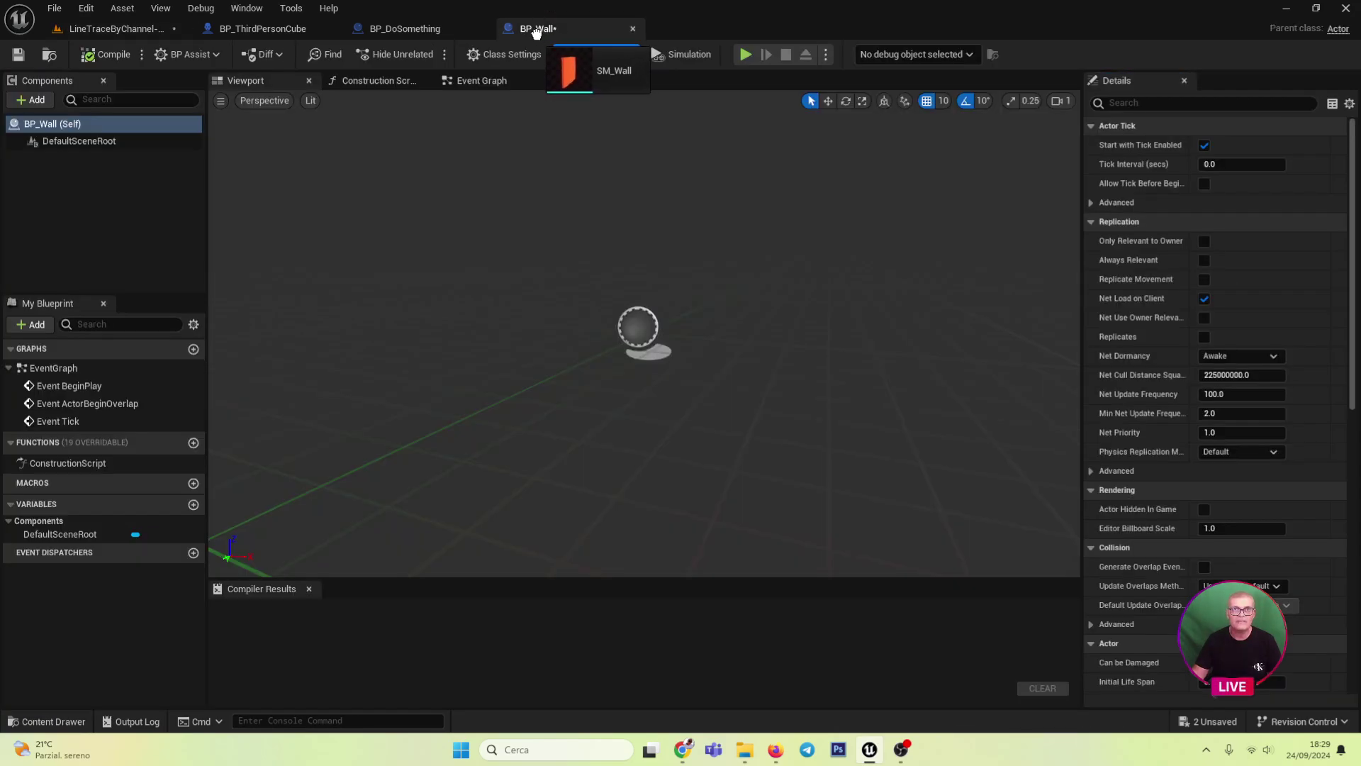
{"action": "left_click_drag", "start_coordinate": [537, 29], "coordinate": [44, 125]}
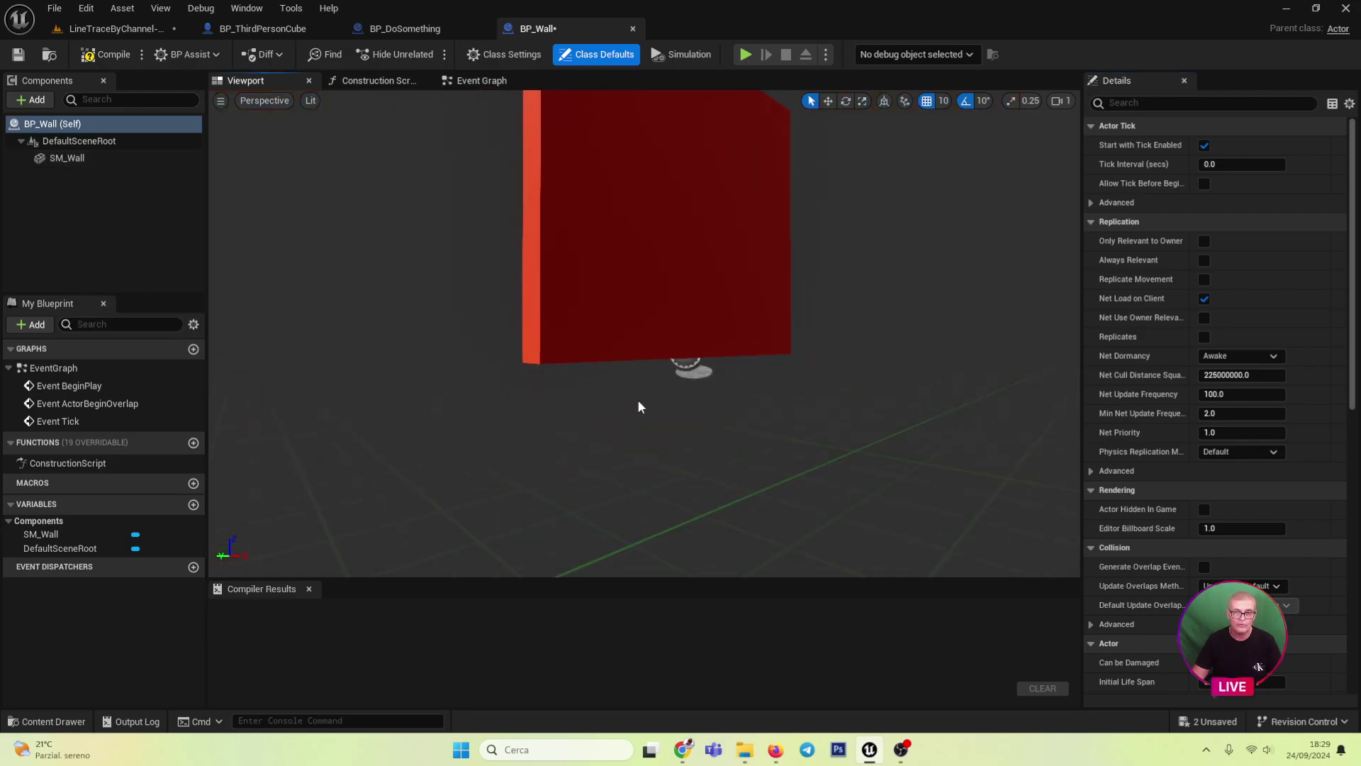
- Make SM_Wall the root component of BP_Wall, compile, and return to the level
{"action": "left_click_drag", "start_coordinate": [636, 399], "coordinate": [650, 382]}
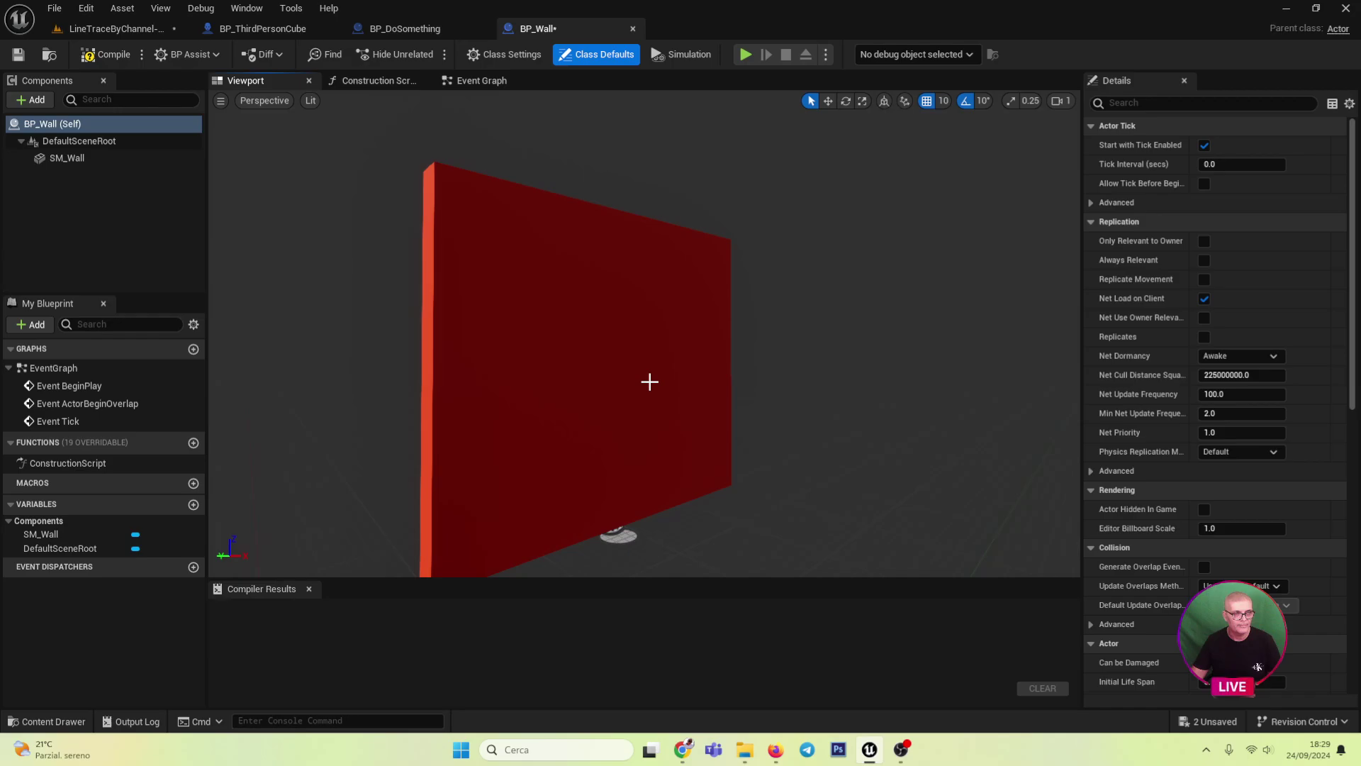
{"action": "left_click", "coordinate": [80, 159]}
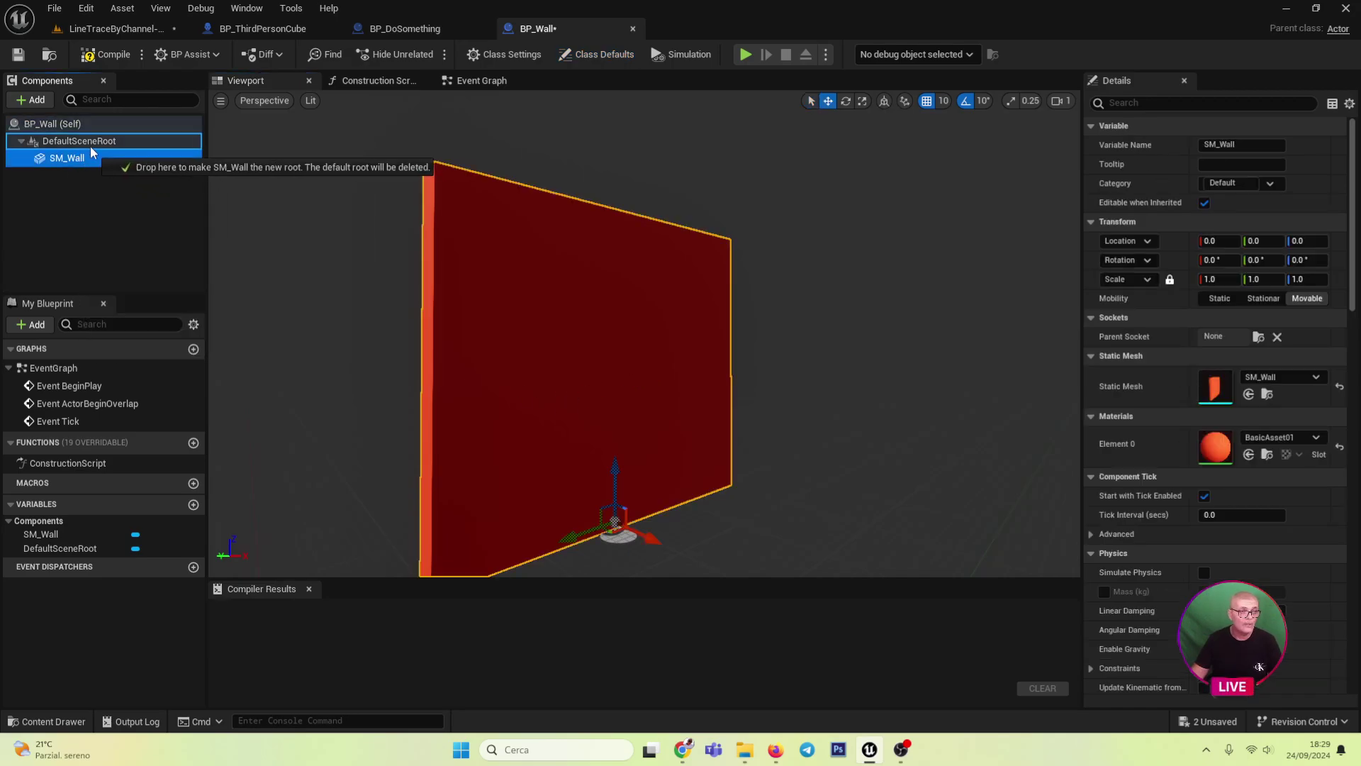
{"action": "left_click_drag", "start_coordinate": [81, 161], "coordinate": [90, 146]}
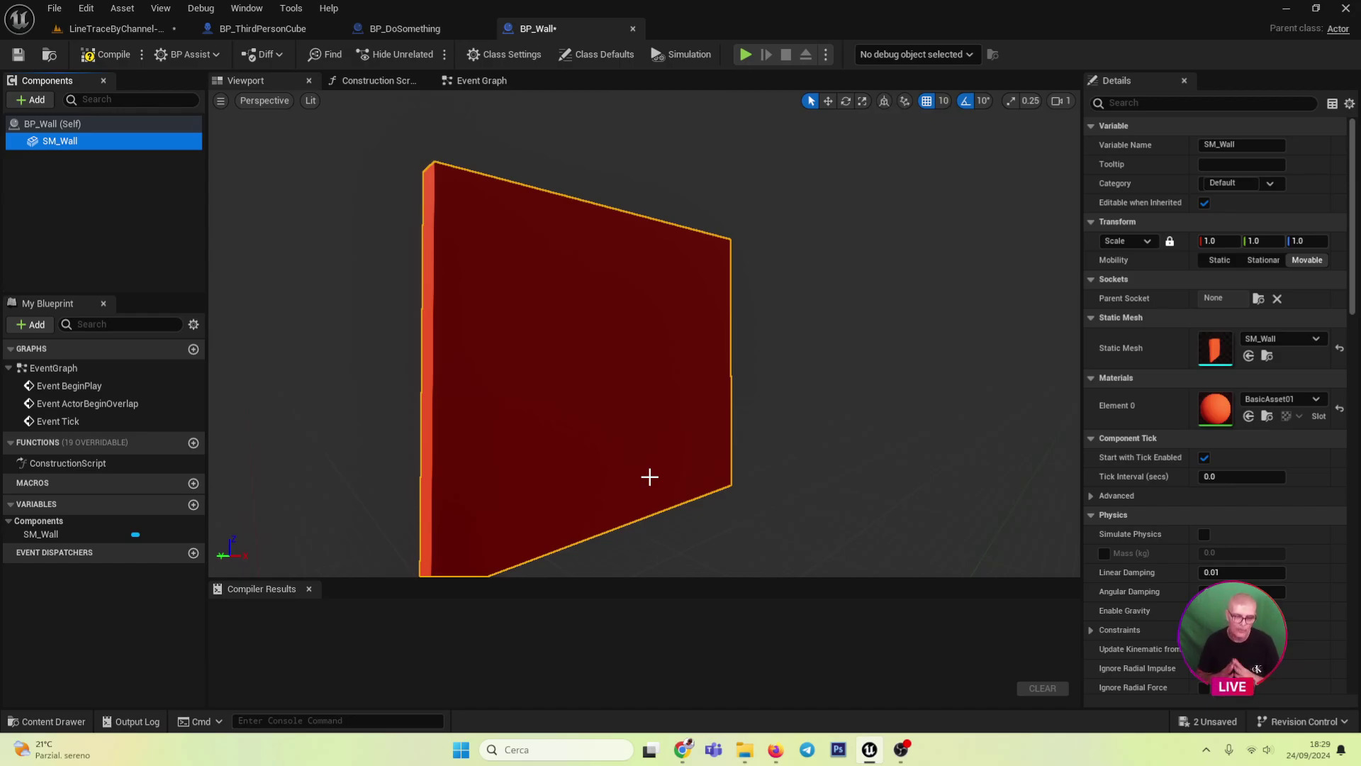
{"action": "scroll", "coordinate": [651, 441], "scroll_direction": "down", "scroll_amount": 1}
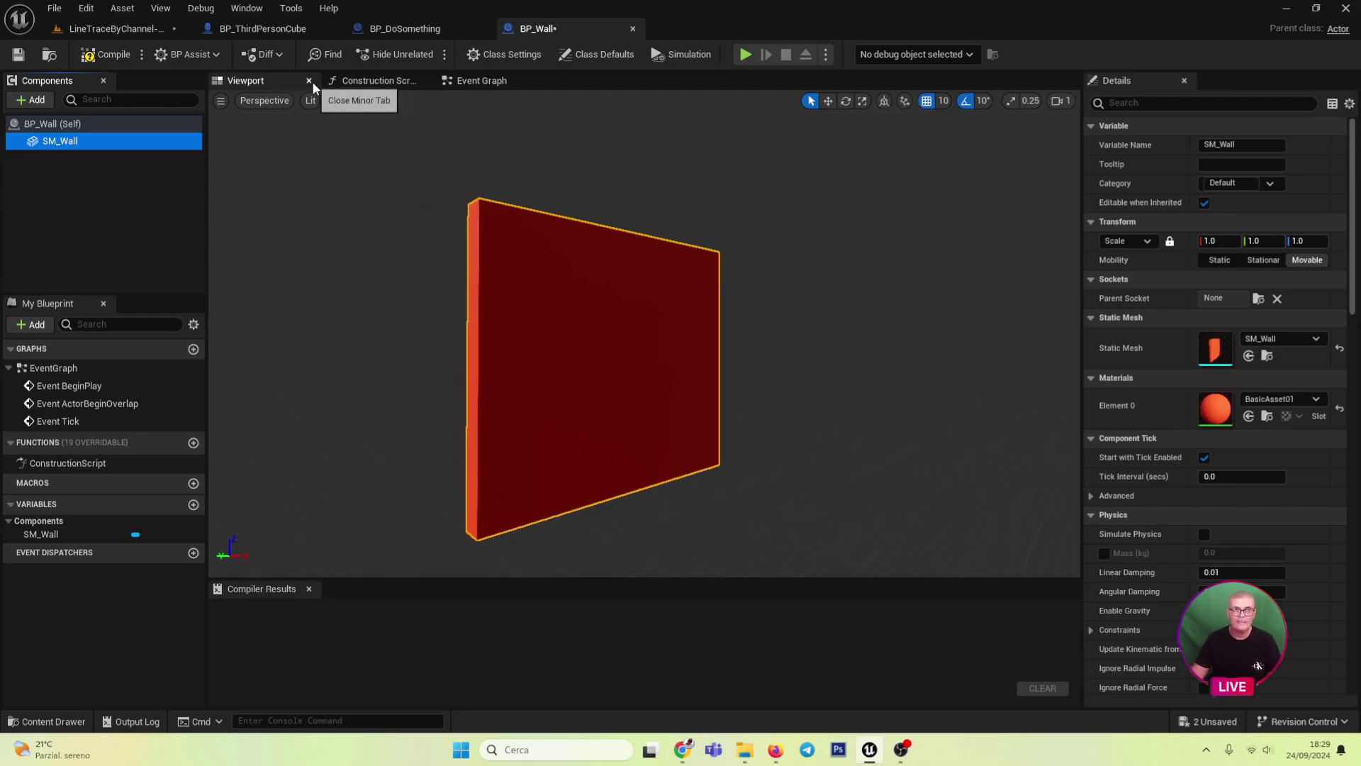
{"action": "scroll", "coordinate": [379, 296], "scroll_direction": "down", "scroll_amount": 3}
{"action": "left_click", "coordinate": [574, 348]}
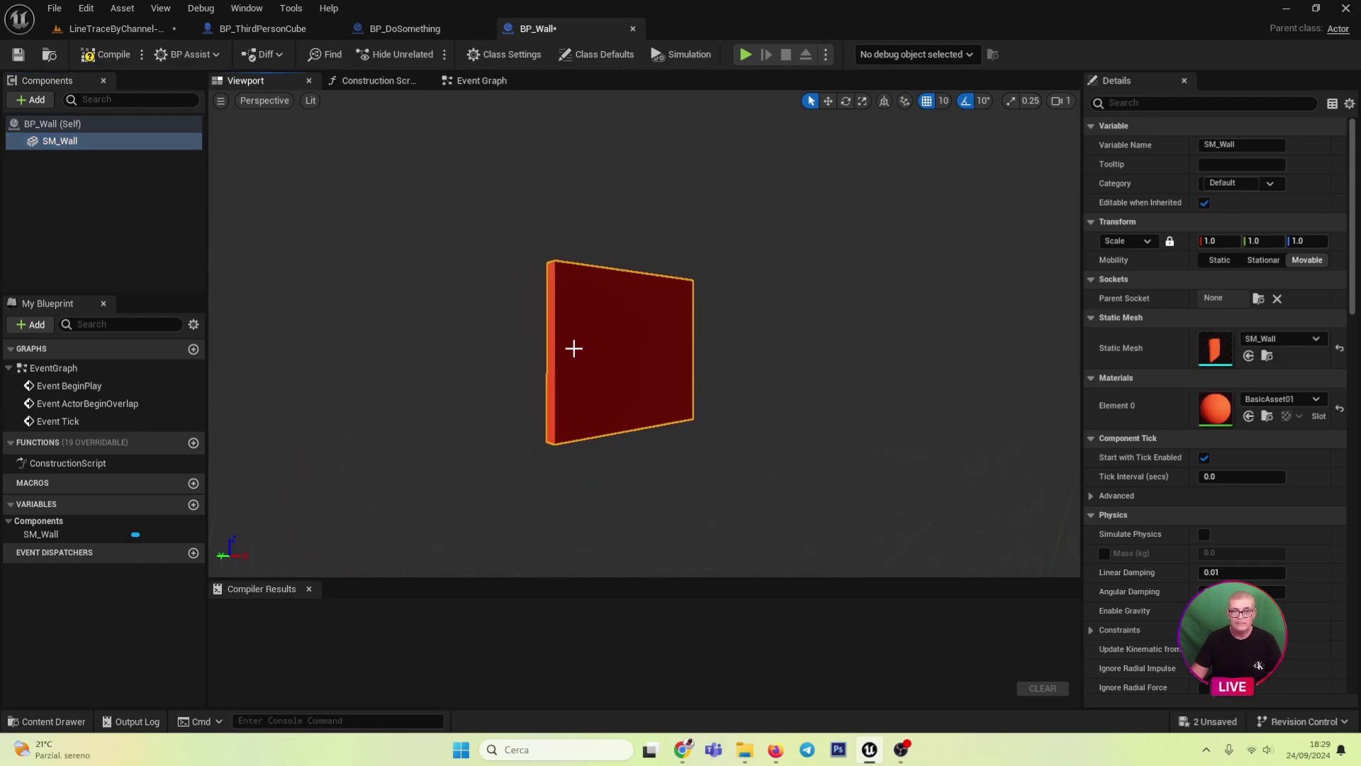
{"action": "scroll", "coordinate": [610, 404], "scroll_direction": "up", "scroll_amount": 1}
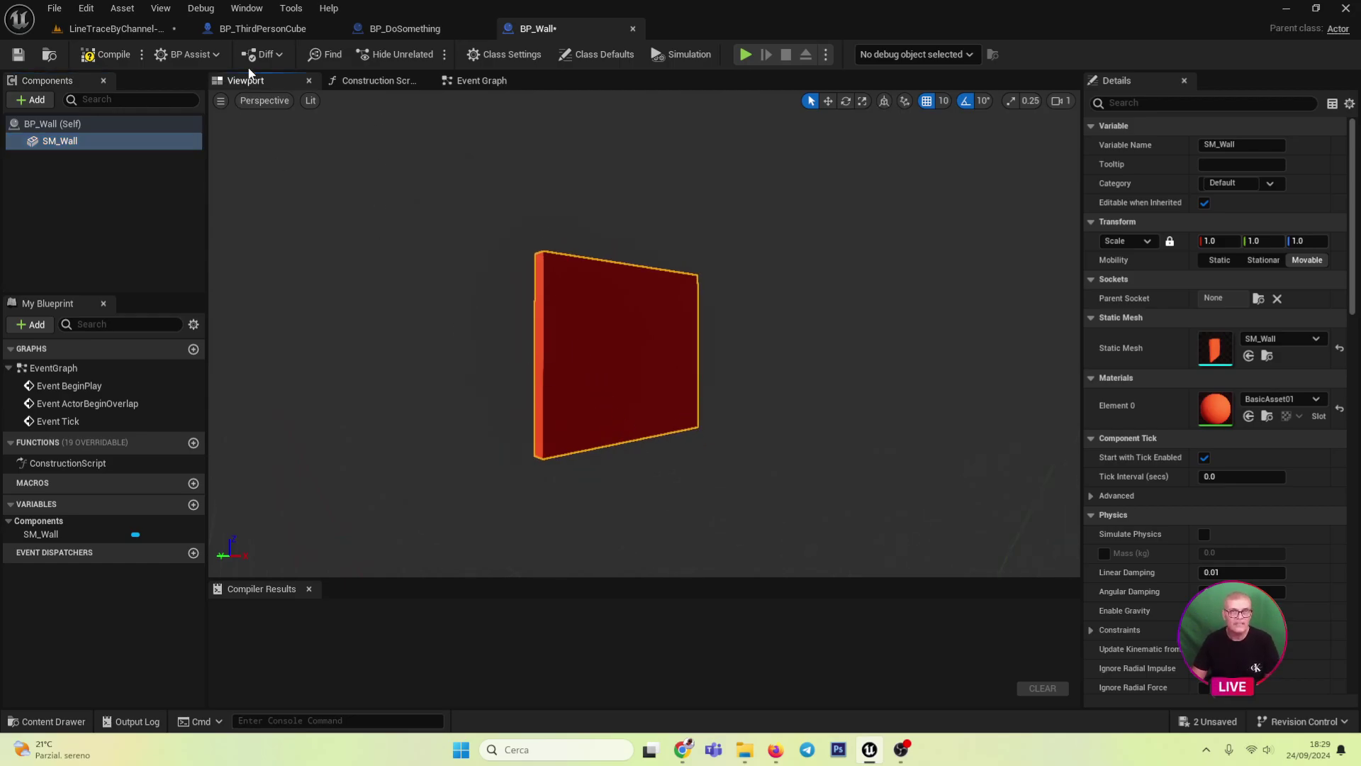
{"action": "left_click_drag", "start_coordinate": [636, 329], "coordinate": [567, 397]}
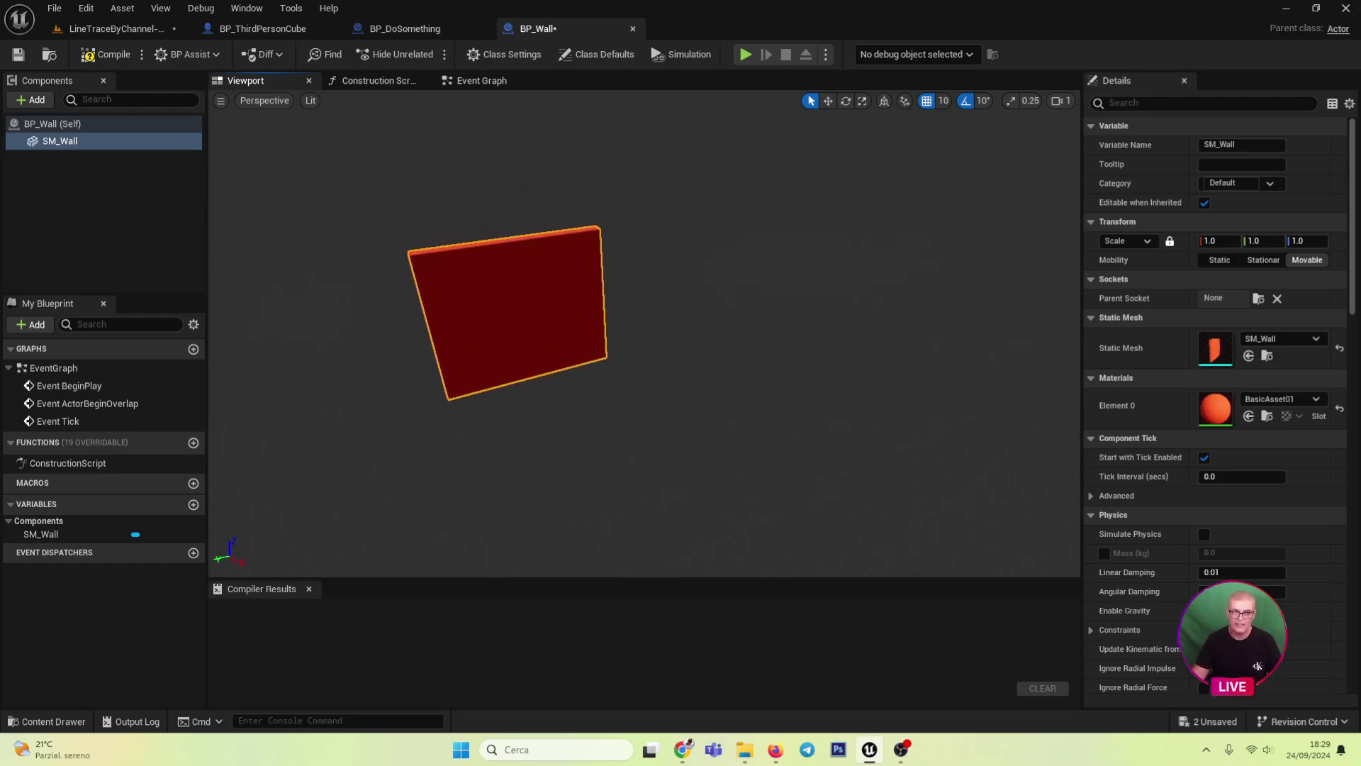
{"action": "left_click", "coordinate": [71, 126]}
{"action": "left_click", "coordinate": [61, 143]}
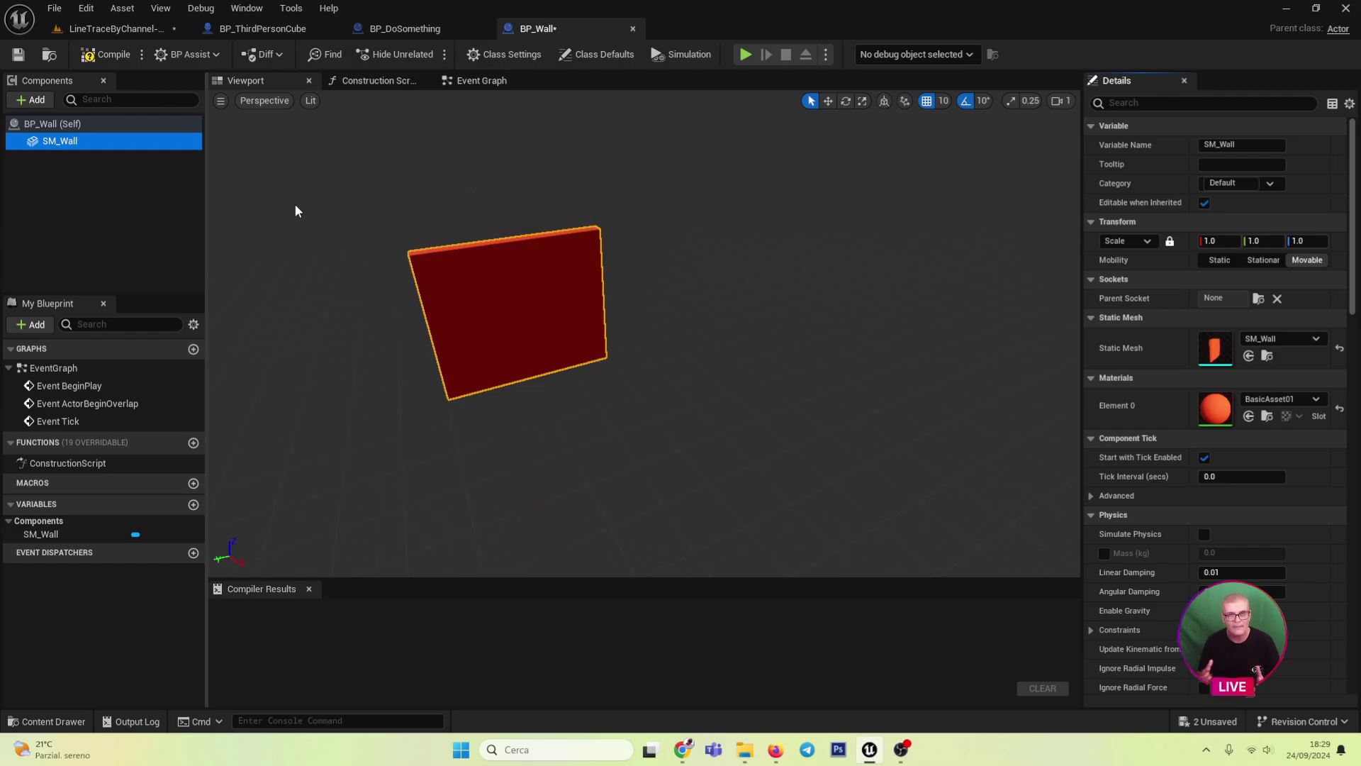
{"action": "left_click", "coordinate": [104, 50]}
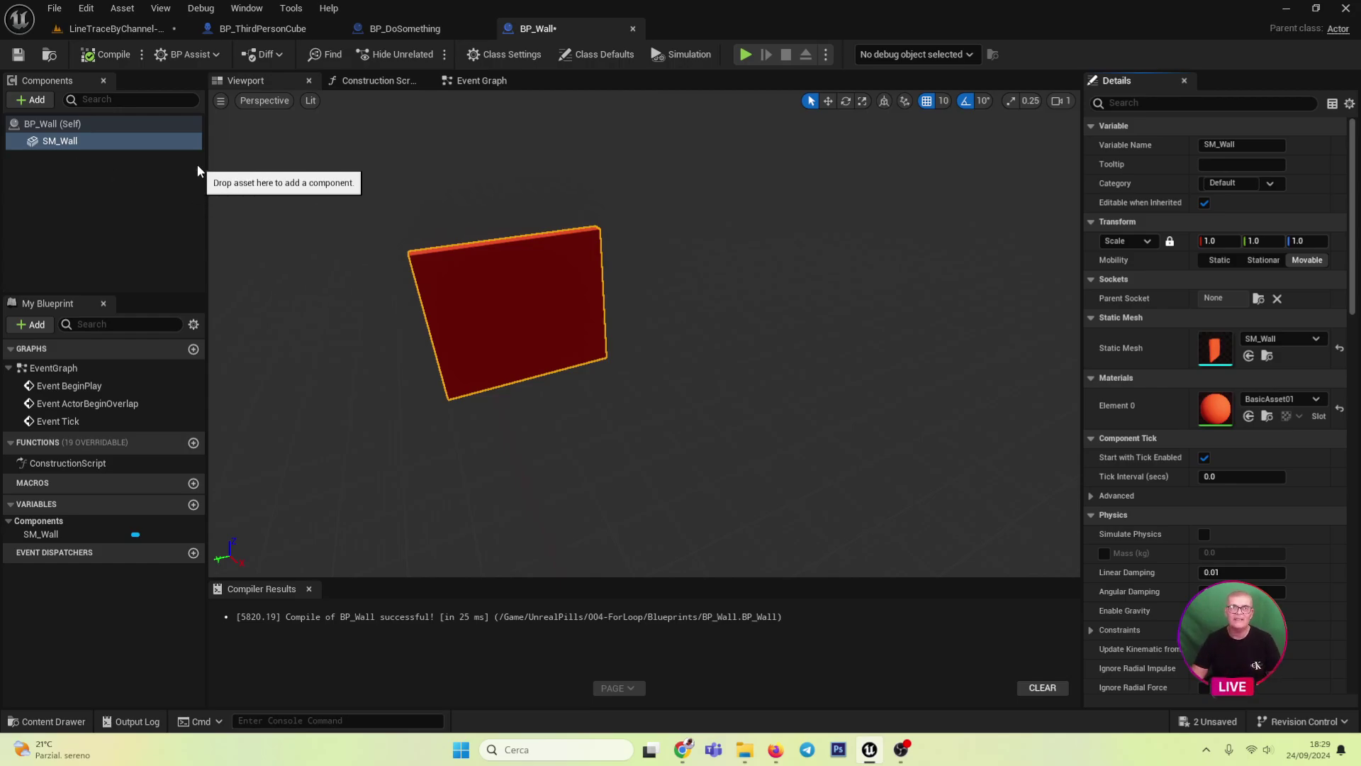
{"action": "left_click", "coordinate": [146, 32]}
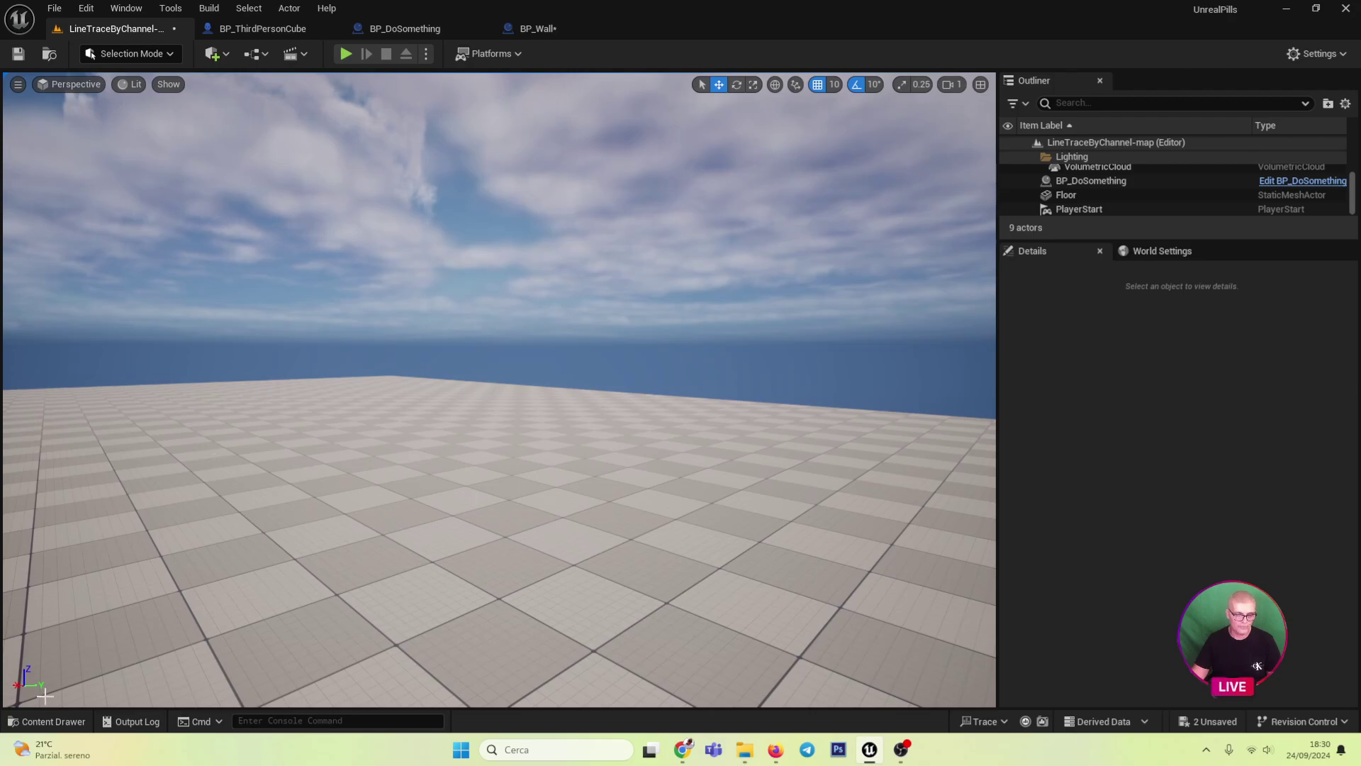
- Create an Actor Blueprint named BP_ForLoop in Meshes, dock its editor, and save it
{"action": "left_click", "coordinate": [46, 721]}
{"action": "right_click", "coordinate": [355, 572]}
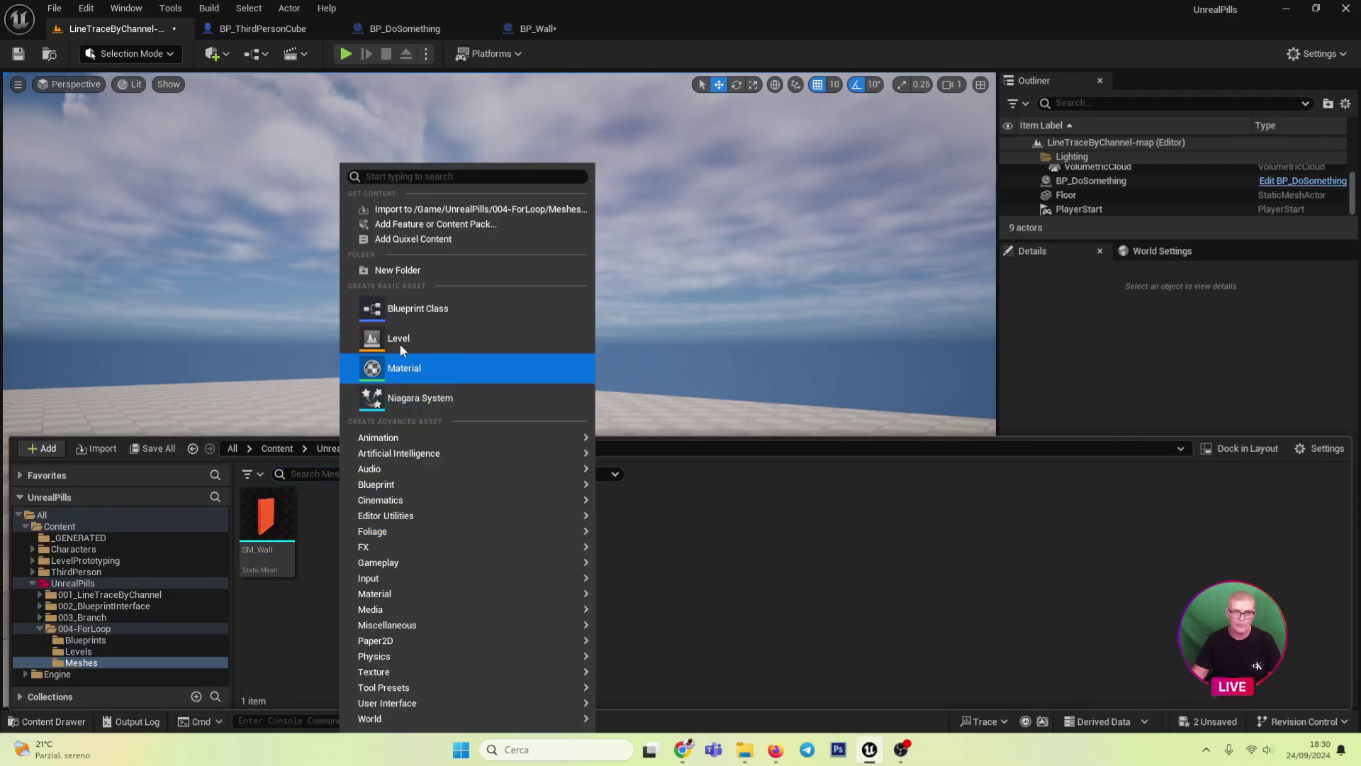
{"action": "left_click", "coordinate": [416, 309]}
{"action": "left_click", "coordinate": [515, 268]}
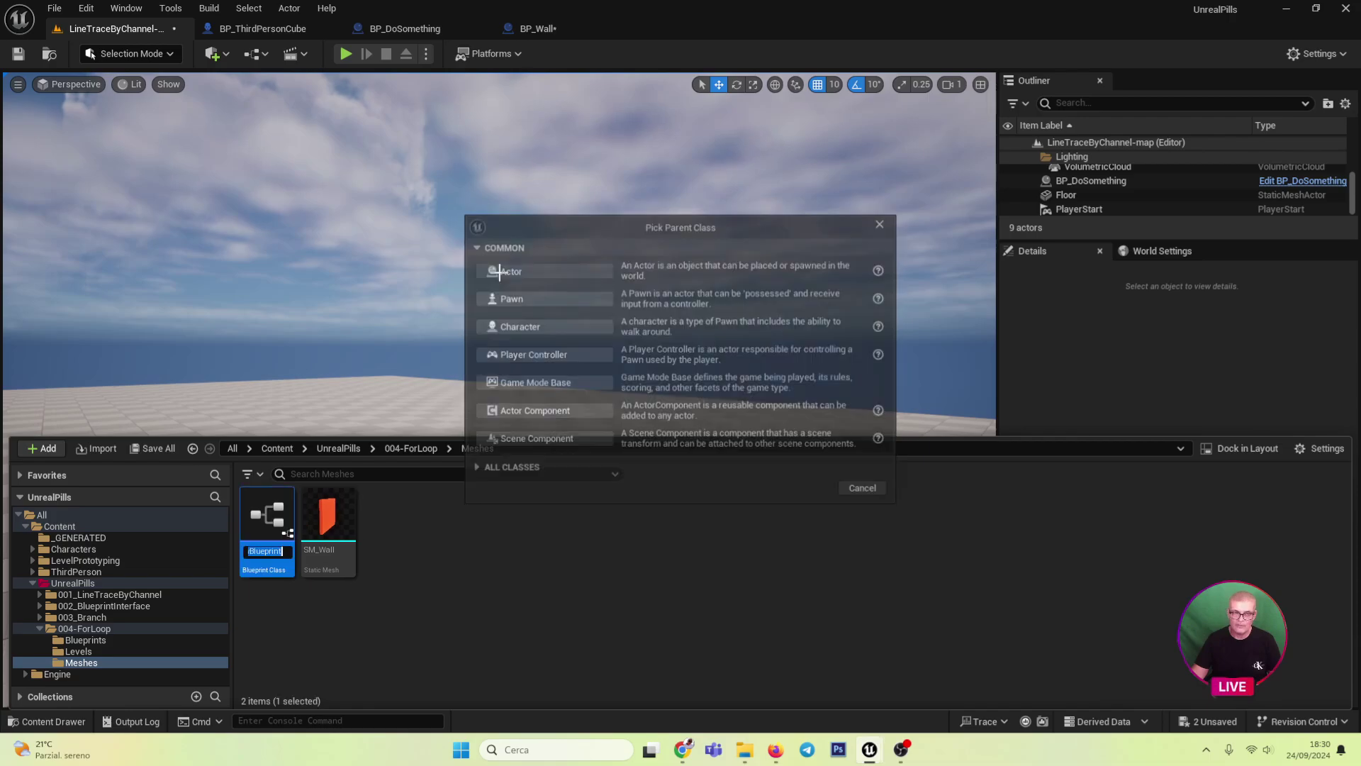
{"action": "type", "text": "BP_For"}
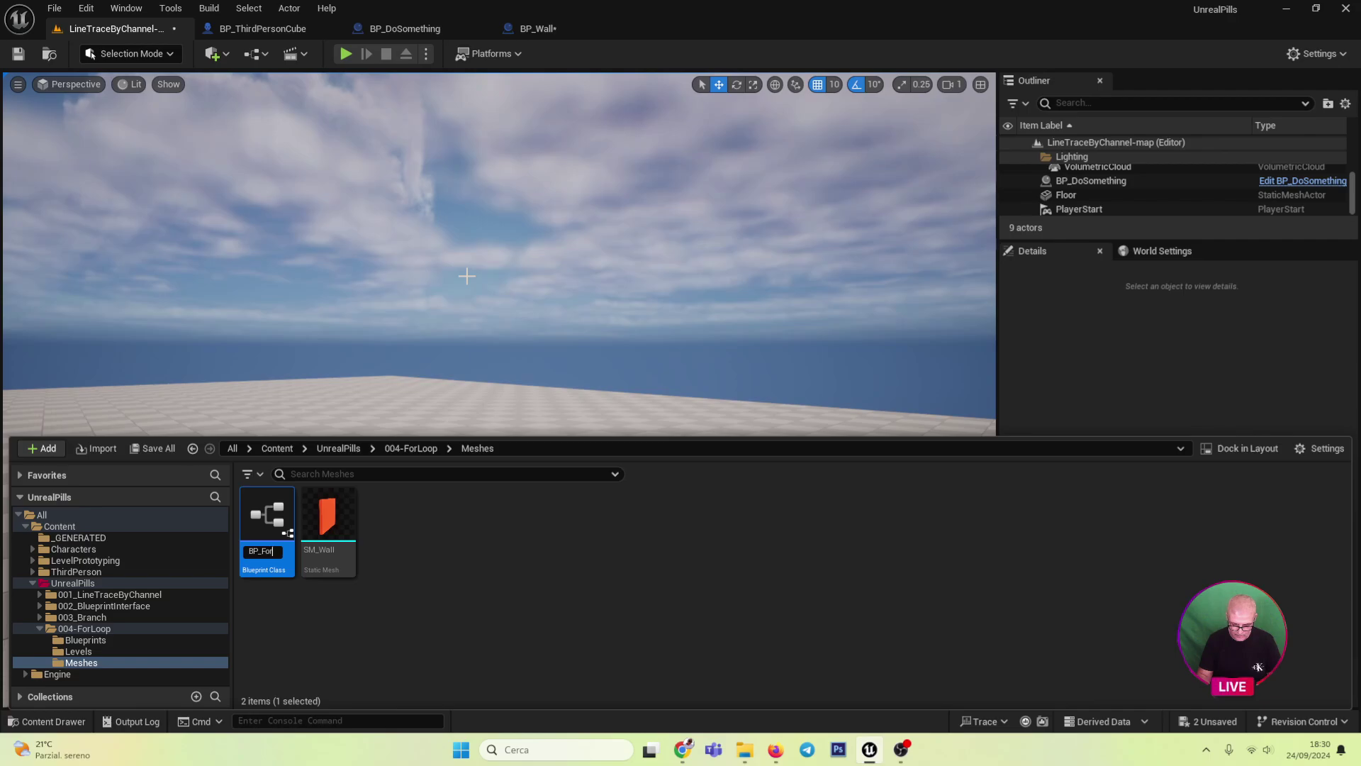
{"action": "type", "text": "oop"}
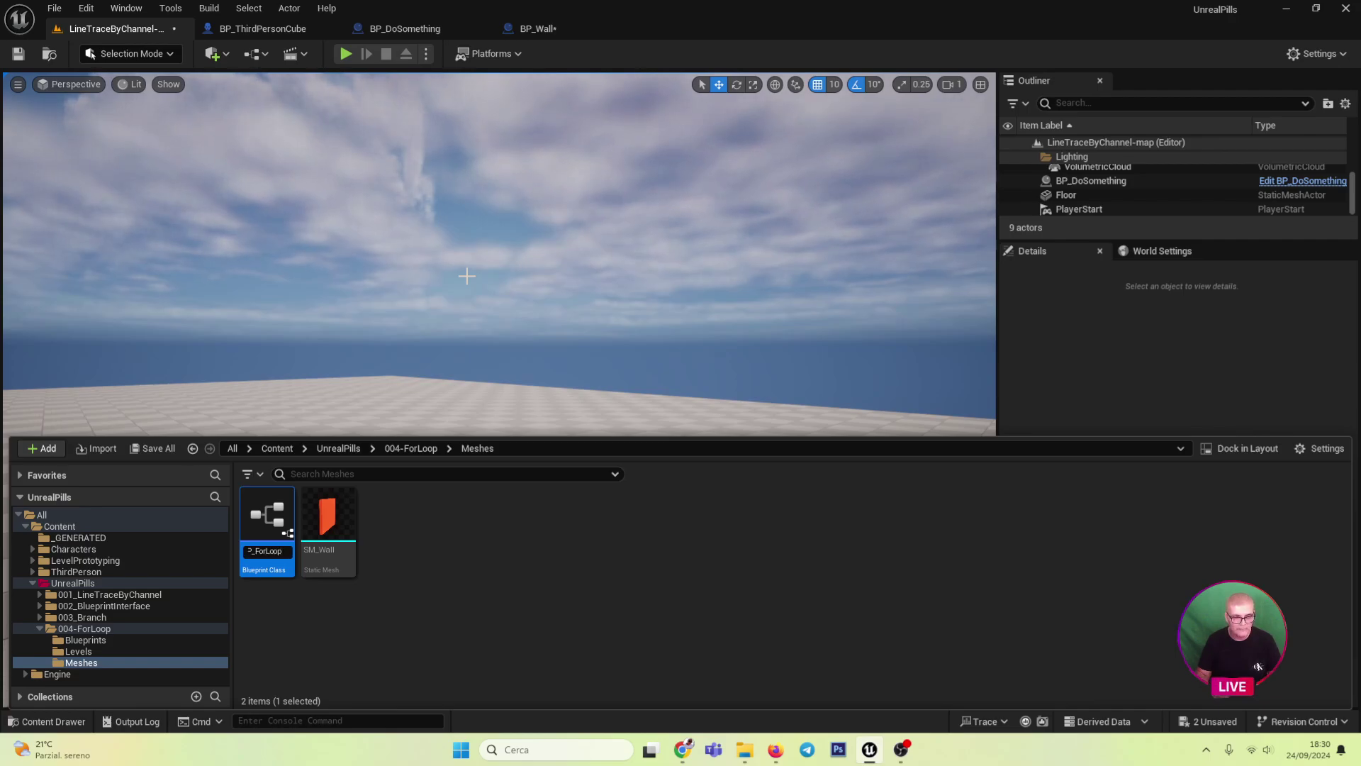
{"action": "key", "text": "Return"}
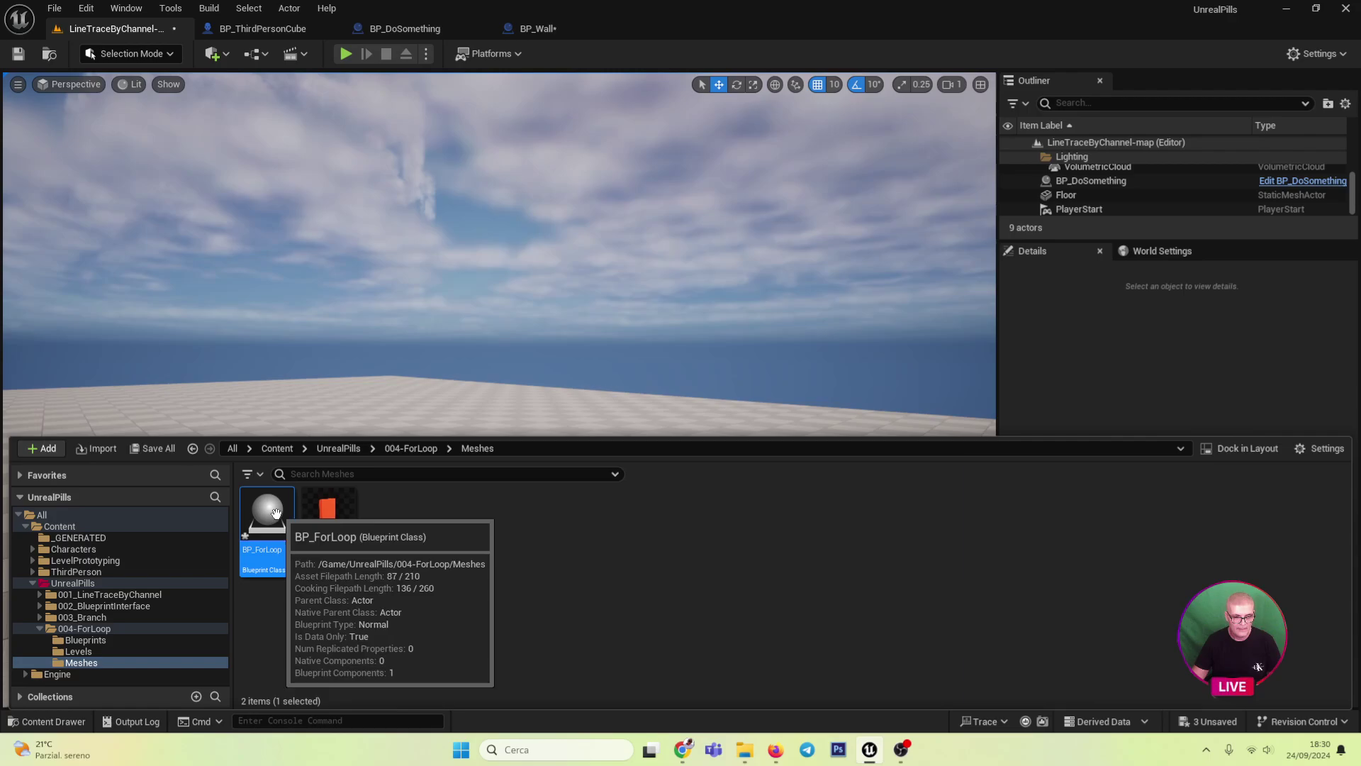
{"action": "double_click", "coordinate": [278, 503]}
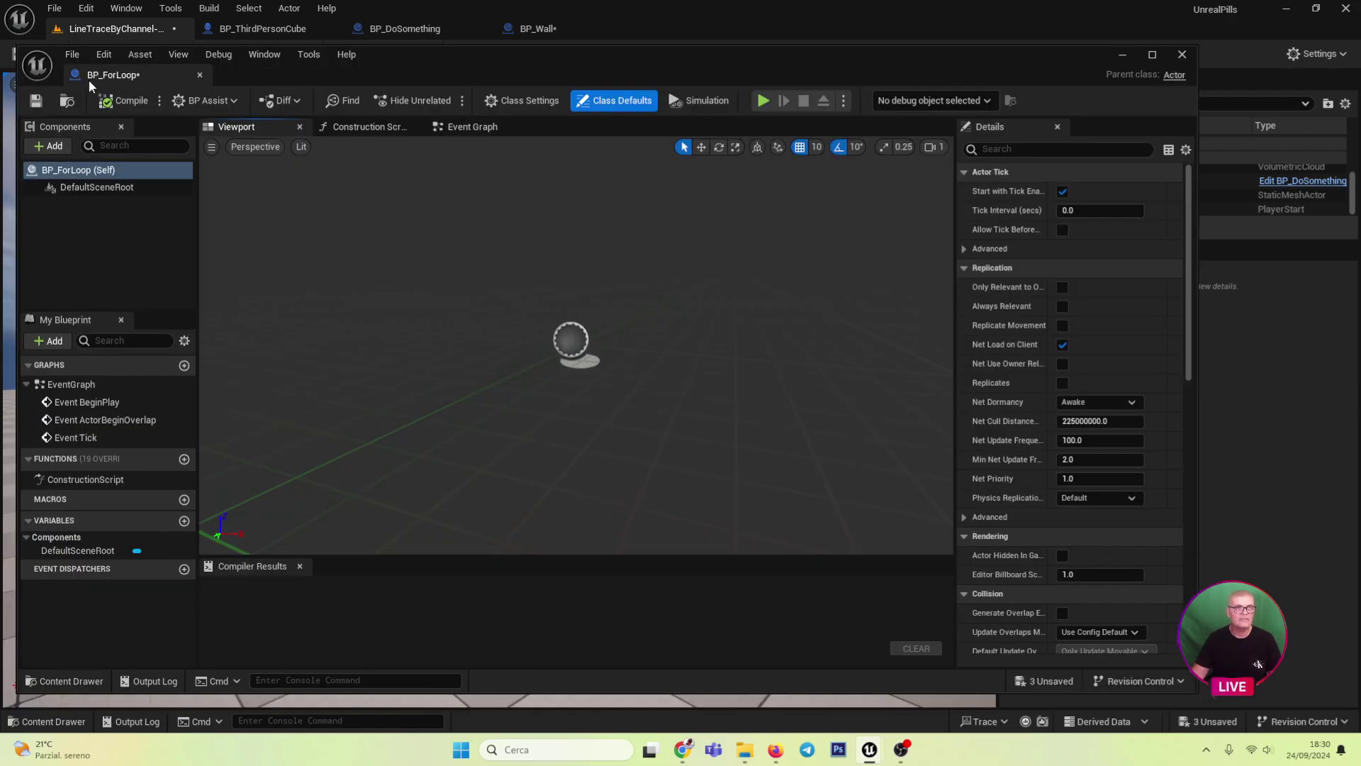
{"action": "left_click_drag", "start_coordinate": [88, 80], "coordinate": [660, 32]}
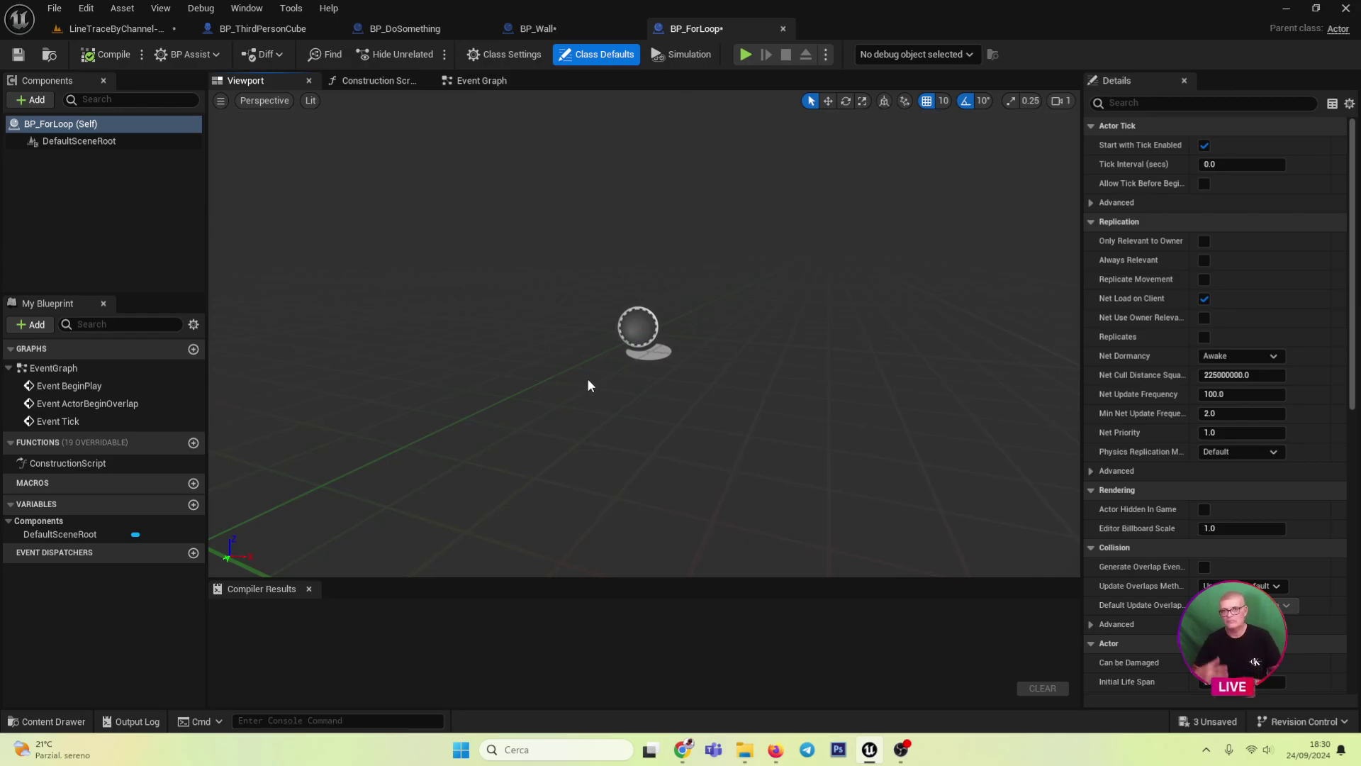
{"action": "left_click", "coordinate": [18, 54]}
- Back in the level editor, save all unsaved assets with File > Save All
{"action": "left_click", "coordinate": [106, 28]}
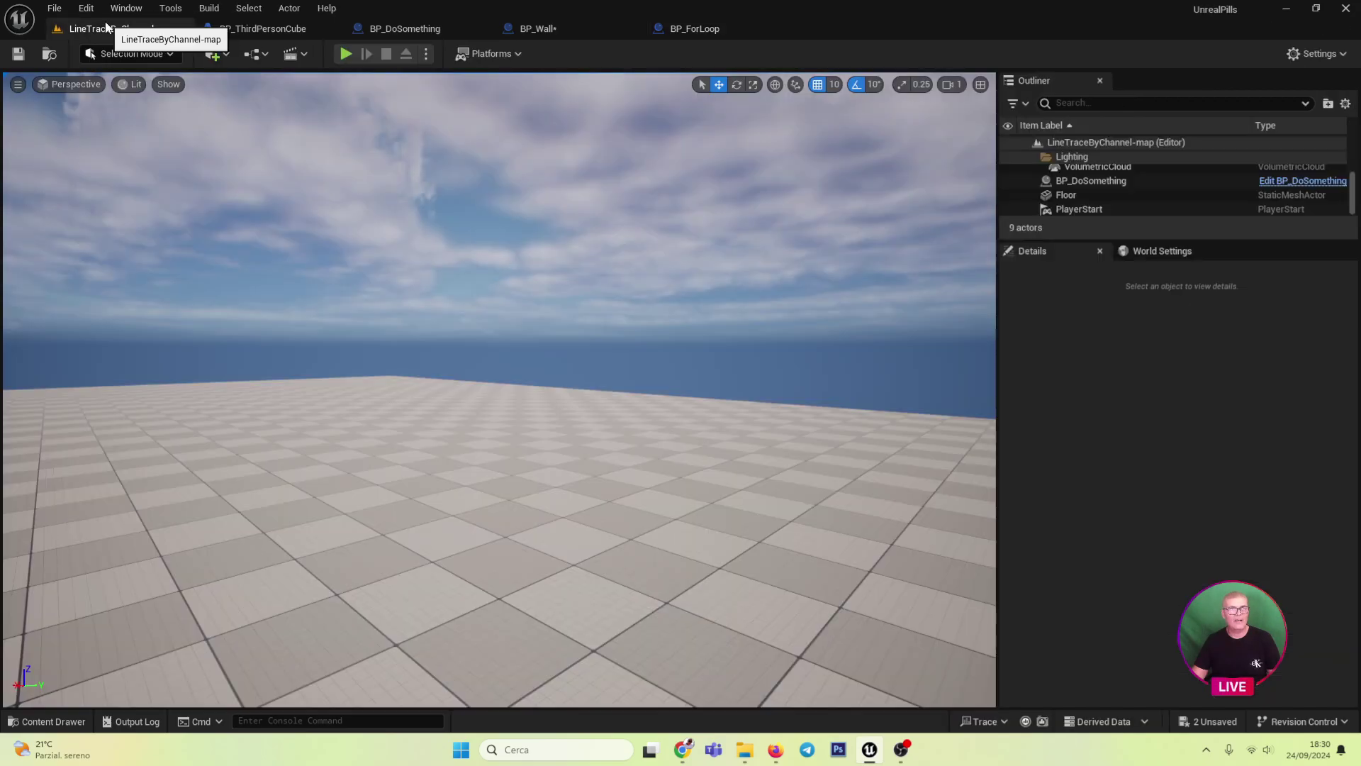
{"action": "right_click_drag", "start_coordinate": [496, 355], "coordinate": [638, 340]}
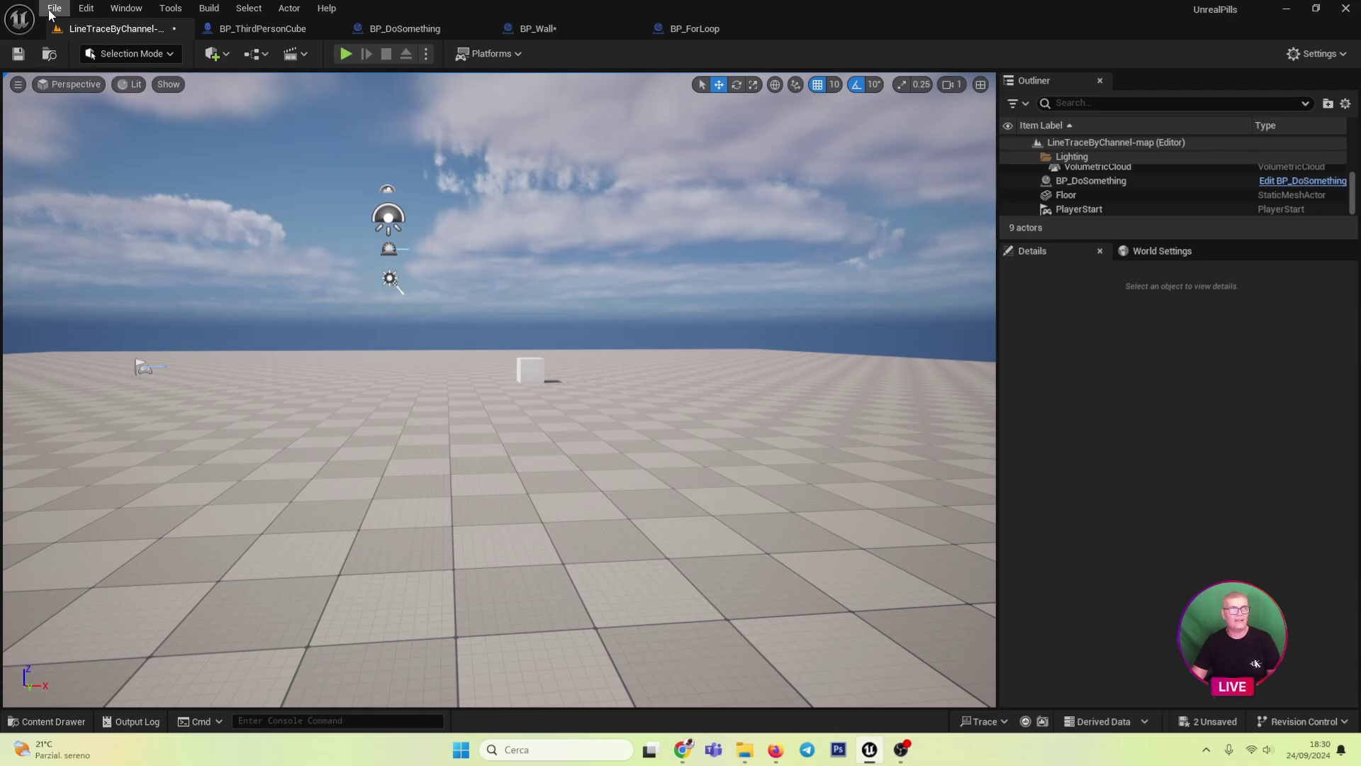
{"action": "left_click", "coordinate": [54, 8]}
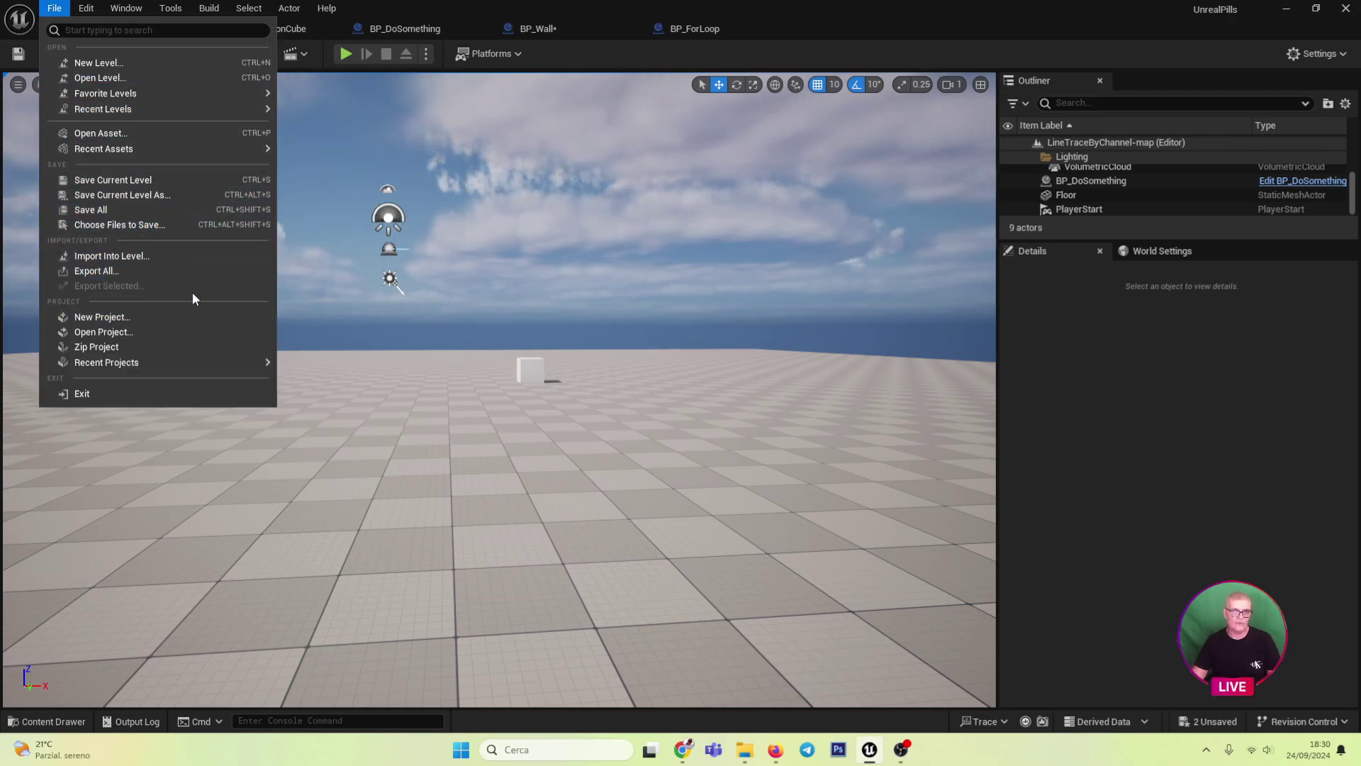
{"action": "left_click", "coordinate": [109, 210]}
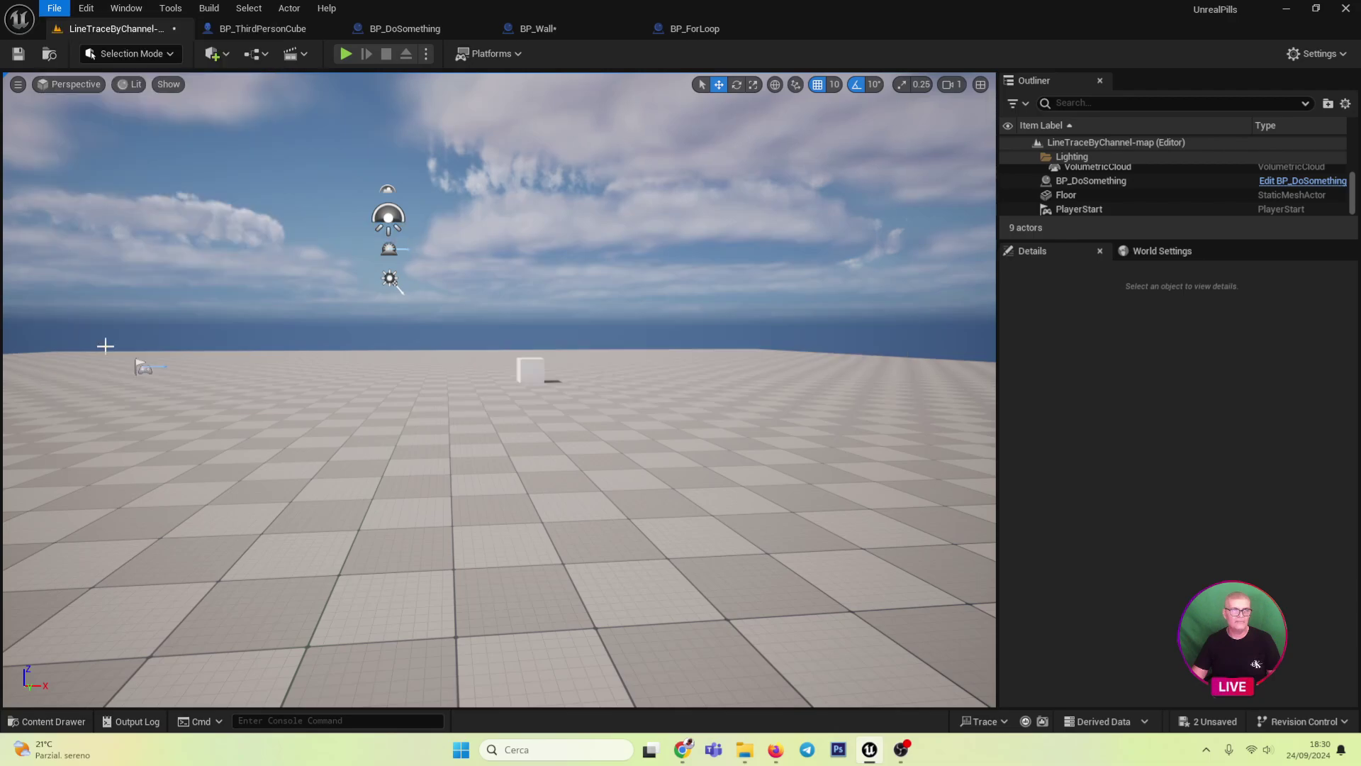
- Save the current level as ForLoop-map in the 004-ForLoop/Levels folder
{"action": "left_click", "coordinate": [54, 7]}
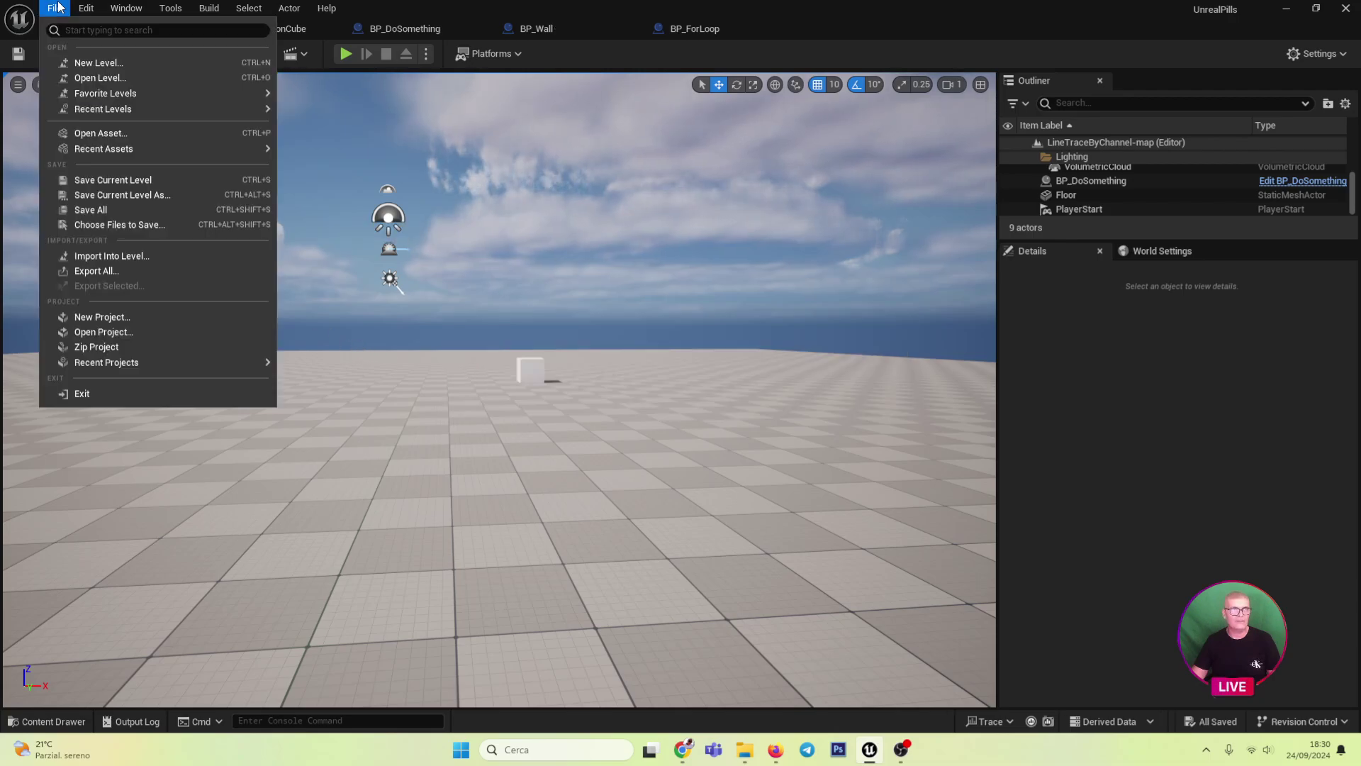
{"action": "left_click", "coordinate": [112, 195]}
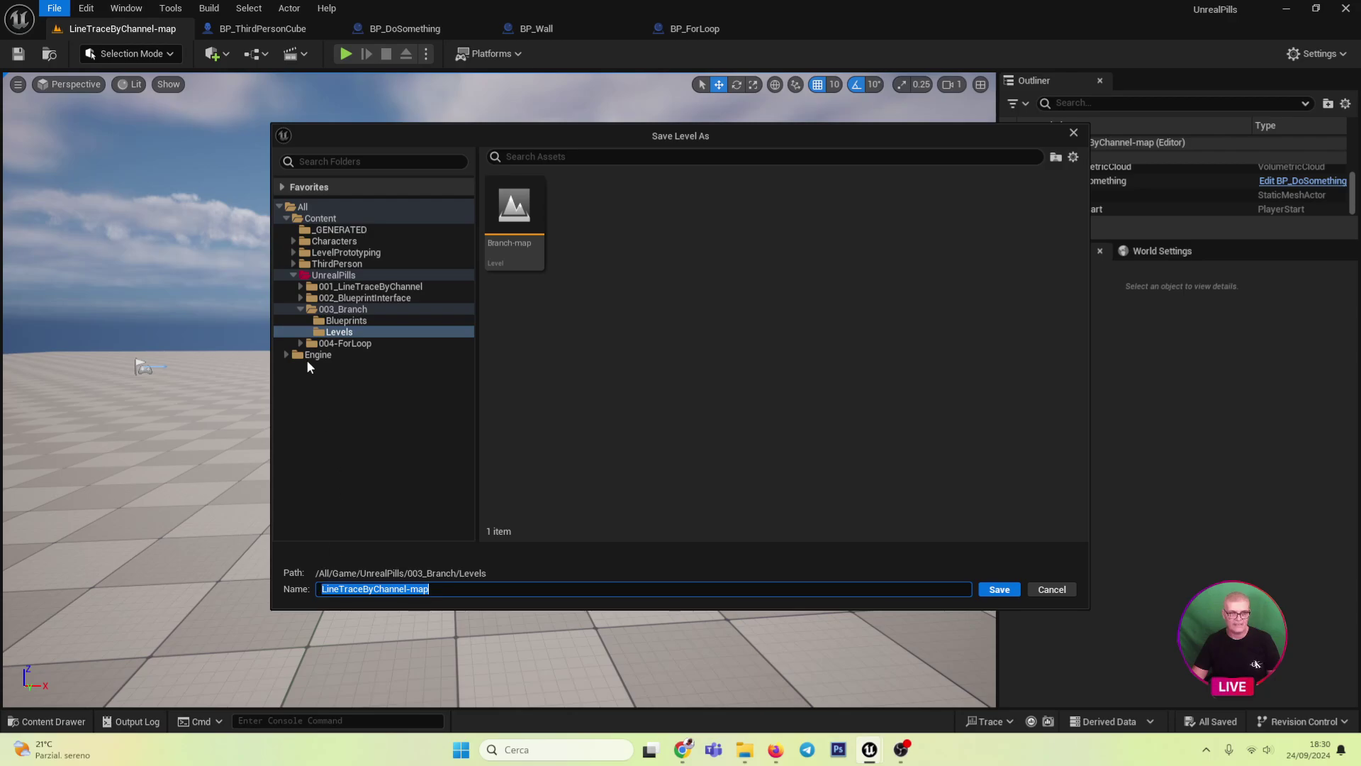
{"action": "double_click", "coordinate": [345, 343]}
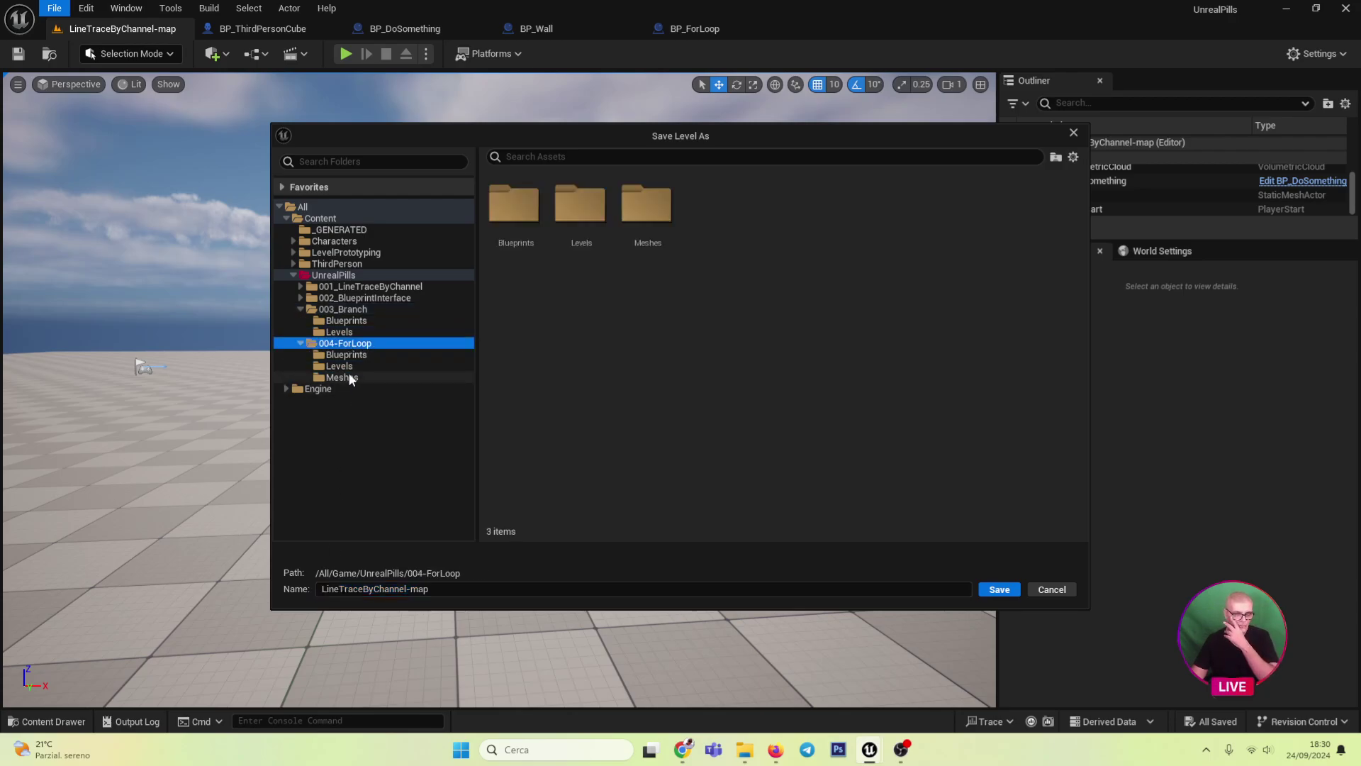
{"action": "left_click", "coordinate": [339, 366]}
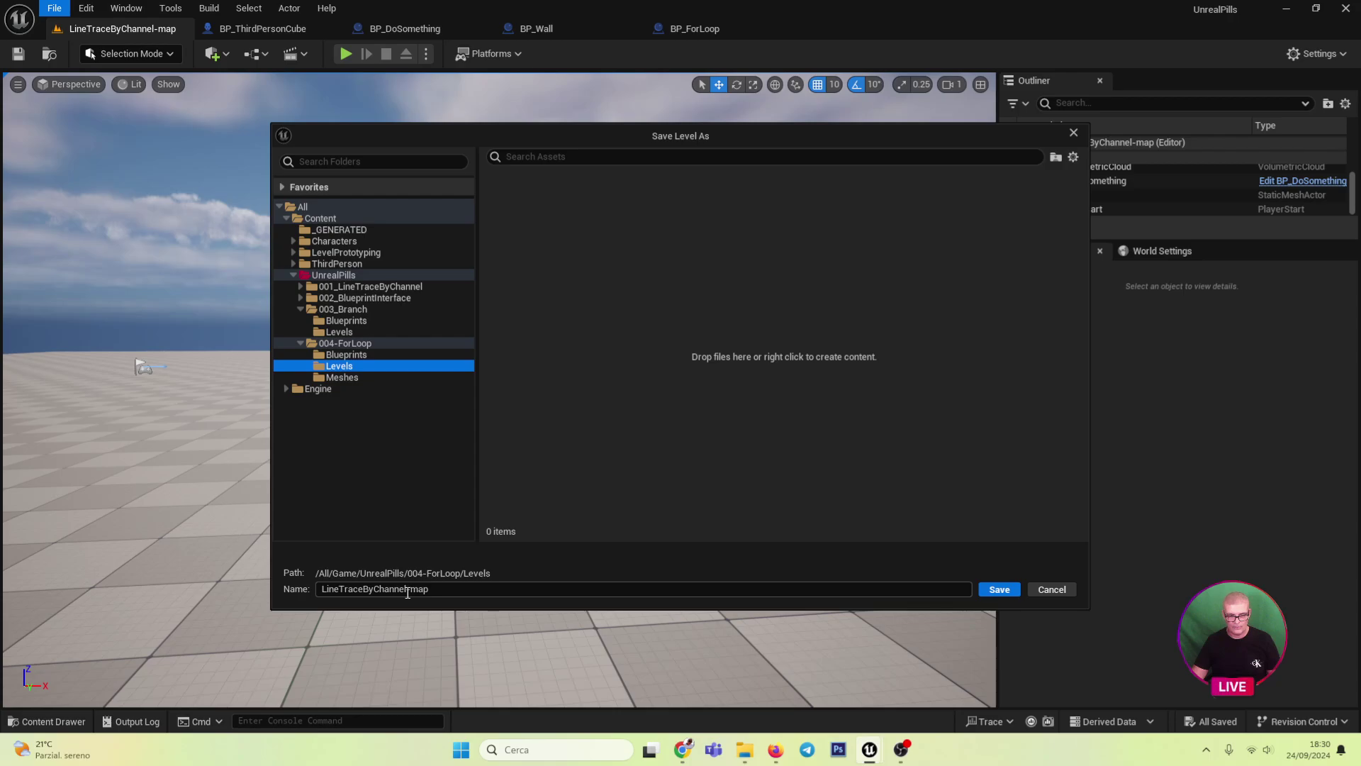
{"action": "left_click_drag", "start_coordinate": [408, 593], "coordinate": [194, 625]}
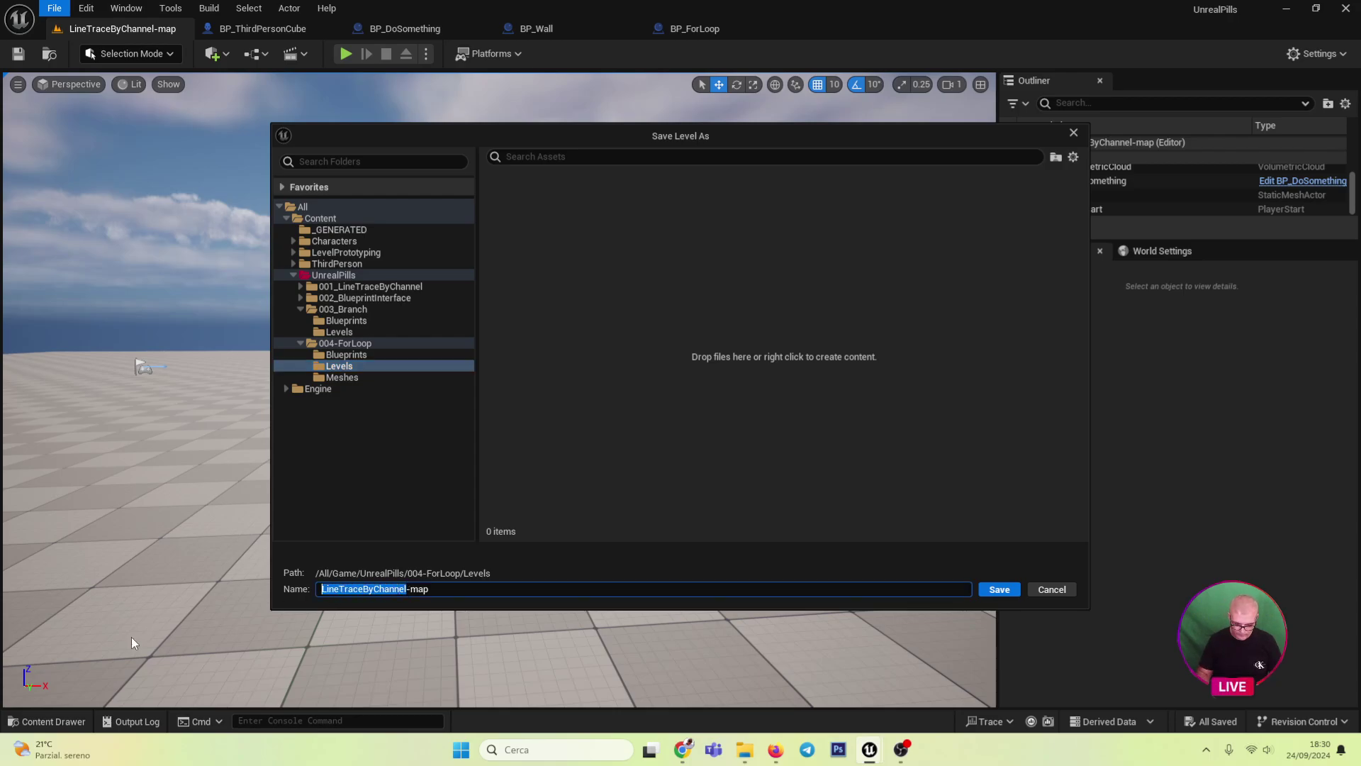
{"action": "type", "text": "For"}
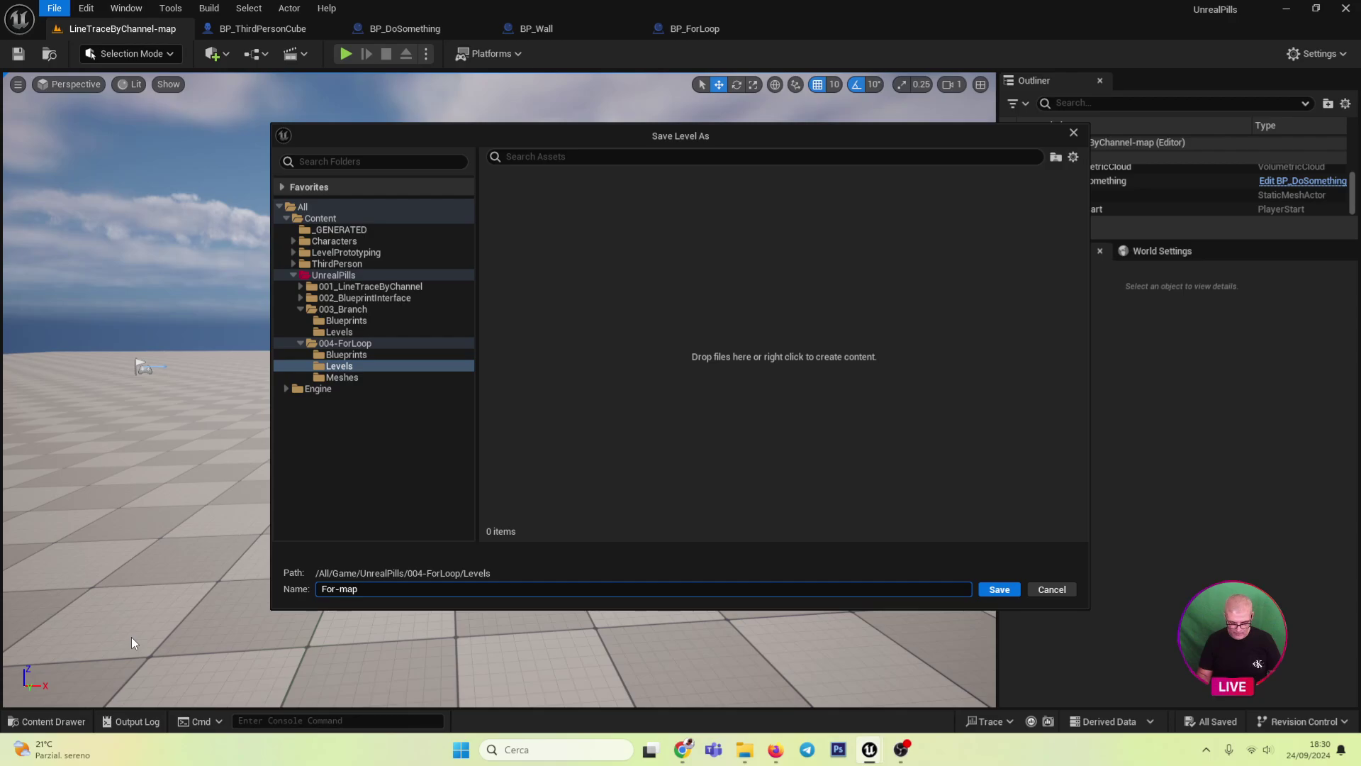
{"action": "type", "text": "Loop"}
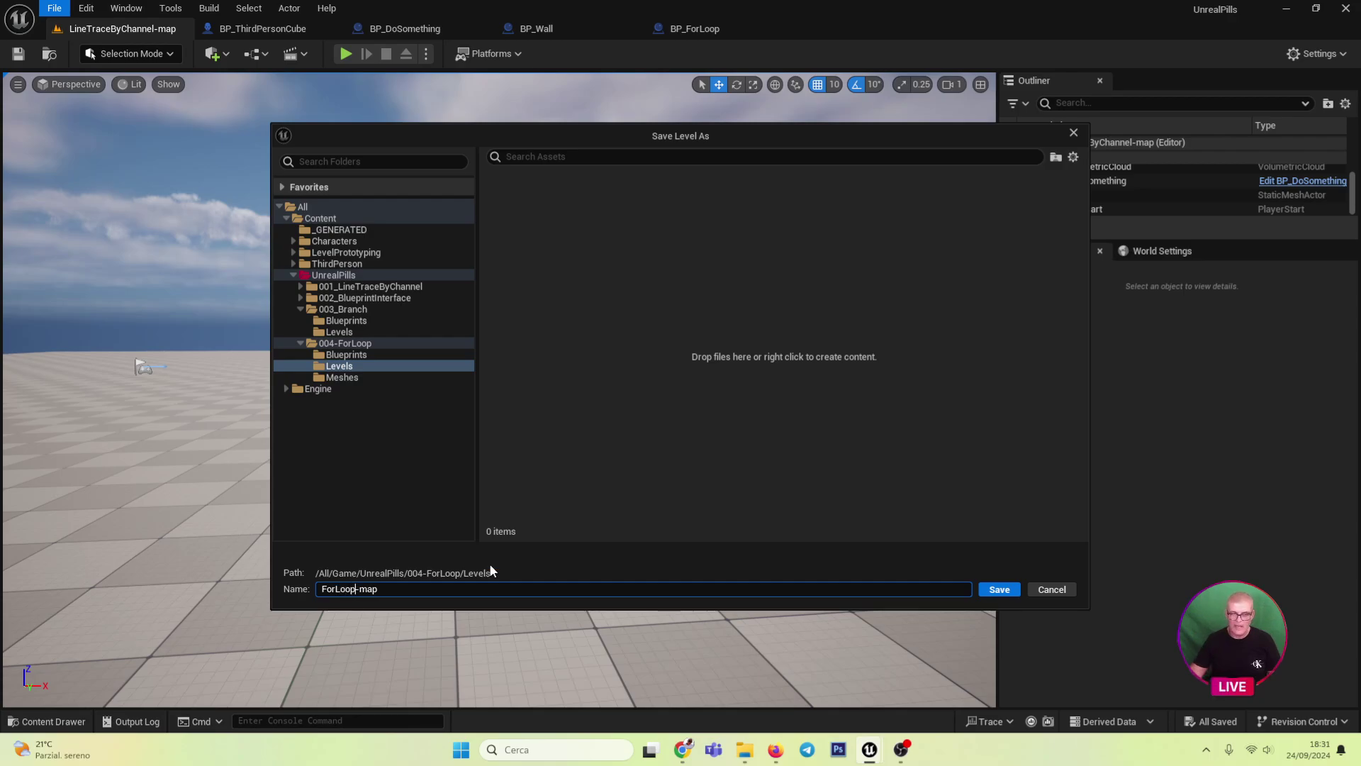
{"action": "left_click", "coordinate": [997, 590]}
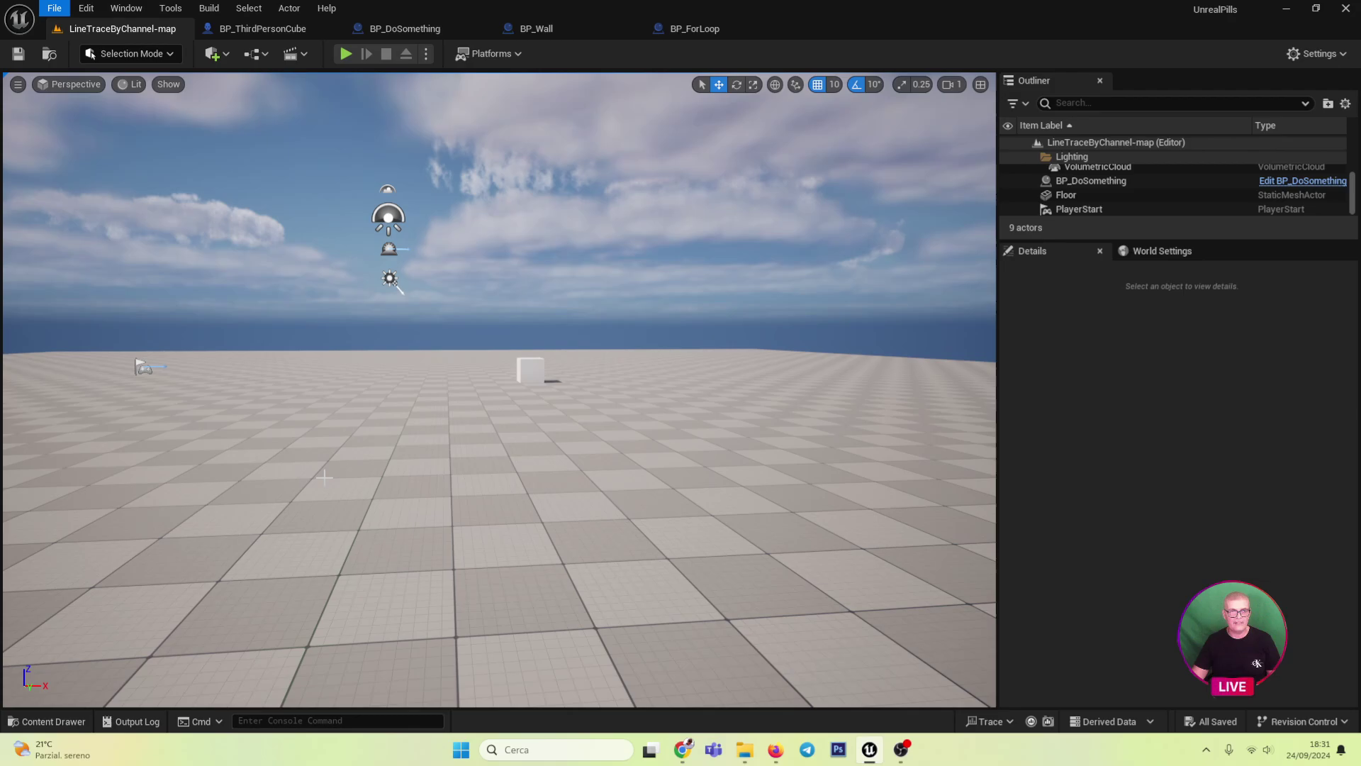
- Delete the cube from ForLoop-map and save the level
{"action": "mouse_move", "coordinate": [448, 290]}
{"action": "right_mouse_down"}
{"action": "mouse_move", "coordinate": [583, 439]}
{"action": "mouse_move", "coordinate": [530, 394]}
{"action": "right_mouse_up"}
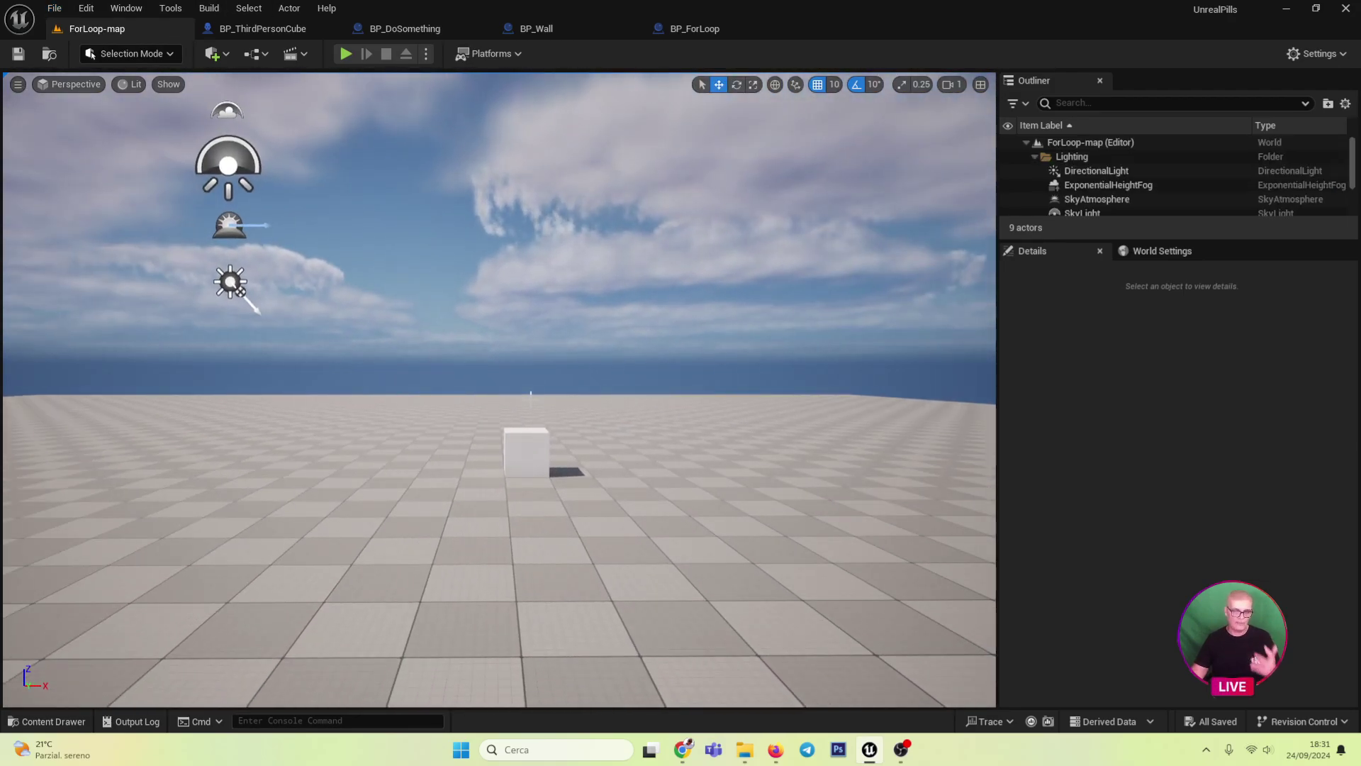
{"action": "left_click", "coordinate": [528, 451]}
{"action": "key", "text": "Delete"}
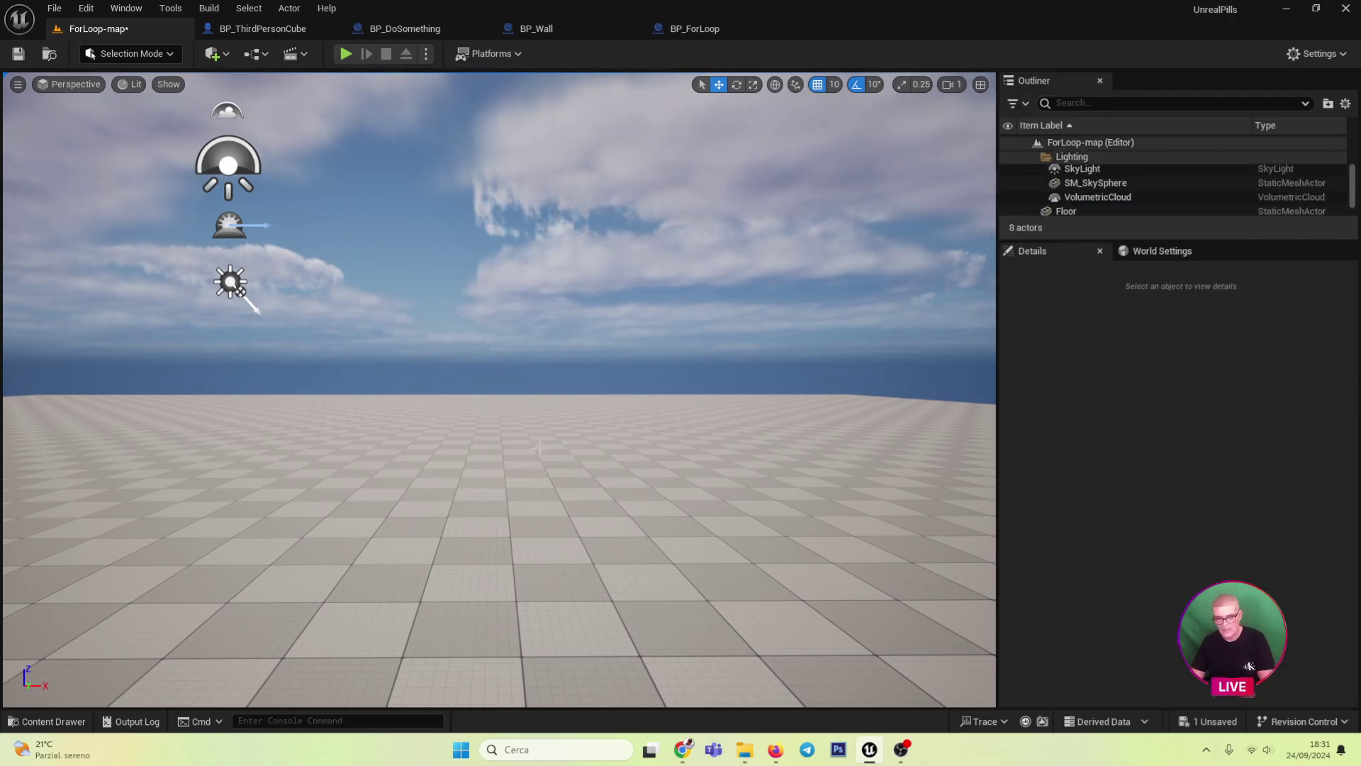
{"action": "right_click_drag", "start_coordinate": [528, 451], "coordinate": [387, 404]}
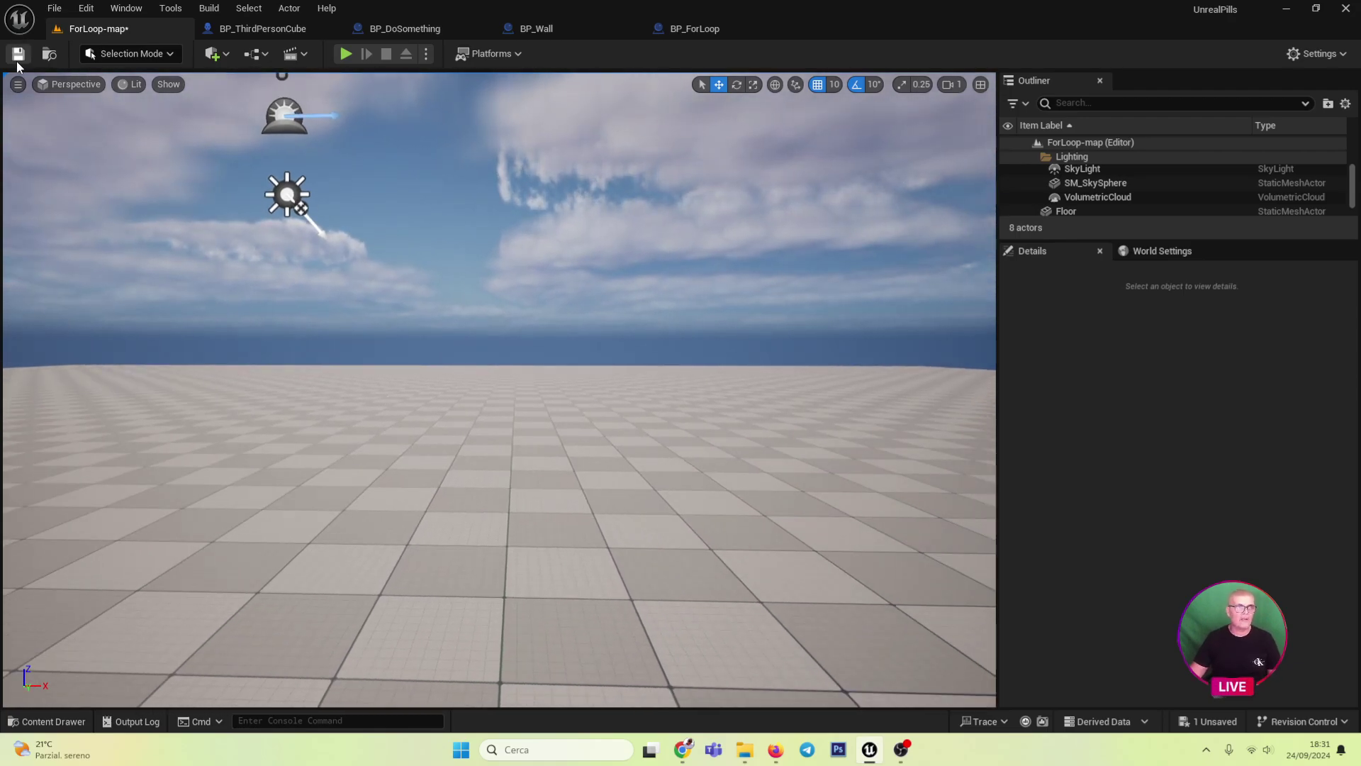
{"action": "left_click", "coordinate": [19, 53]}
- Move BP_ForLoop from the Meshes folder into the 004-ForLoop Blueprints folder
{"action": "left_click", "coordinate": [47, 721]}
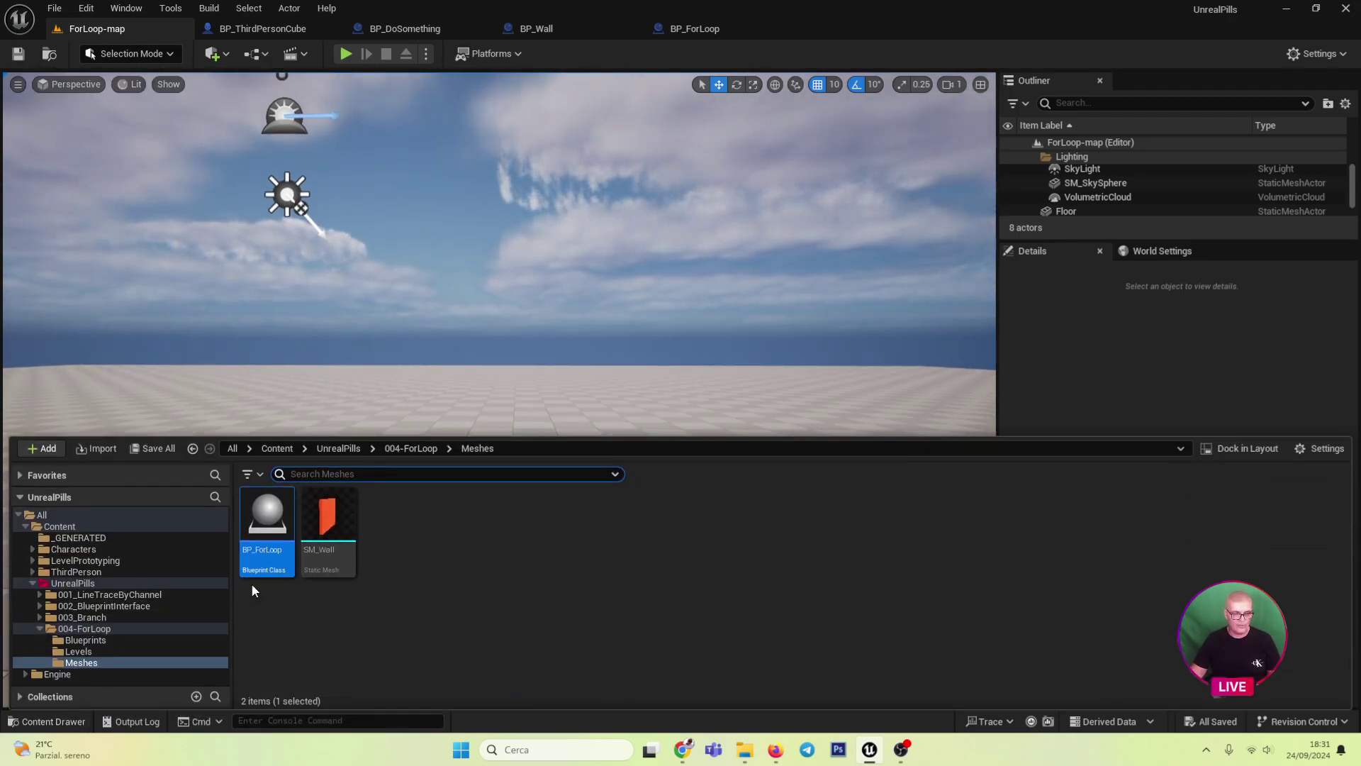
{"action": "left_click", "coordinate": [74, 640]}
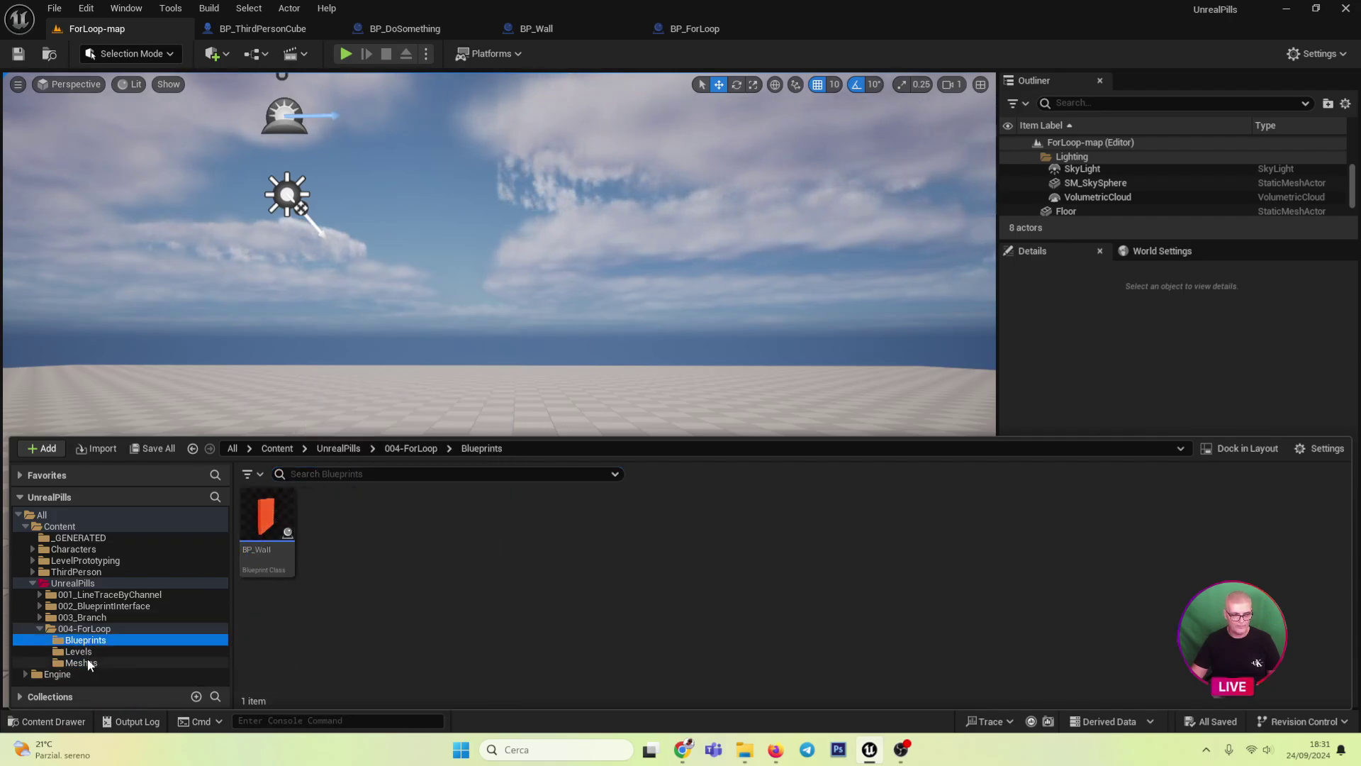
{"action": "left_click", "coordinate": [80, 662]}
{"action": "left_click_drag", "start_coordinate": [268, 516], "coordinate": [104, 640]}
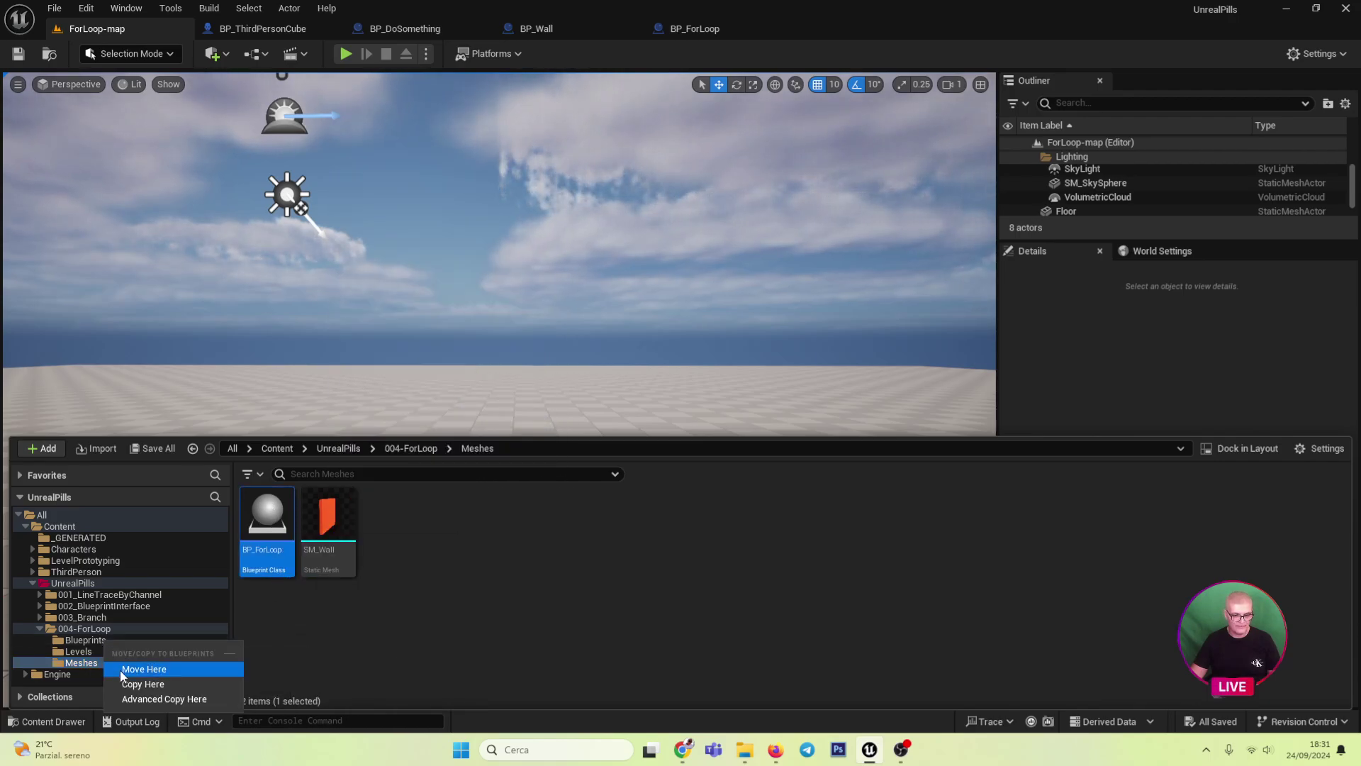
{"action": "left_click", "coordinate": [135, 665]}
{"action": "left_click", "coordinate": [90, 640]}
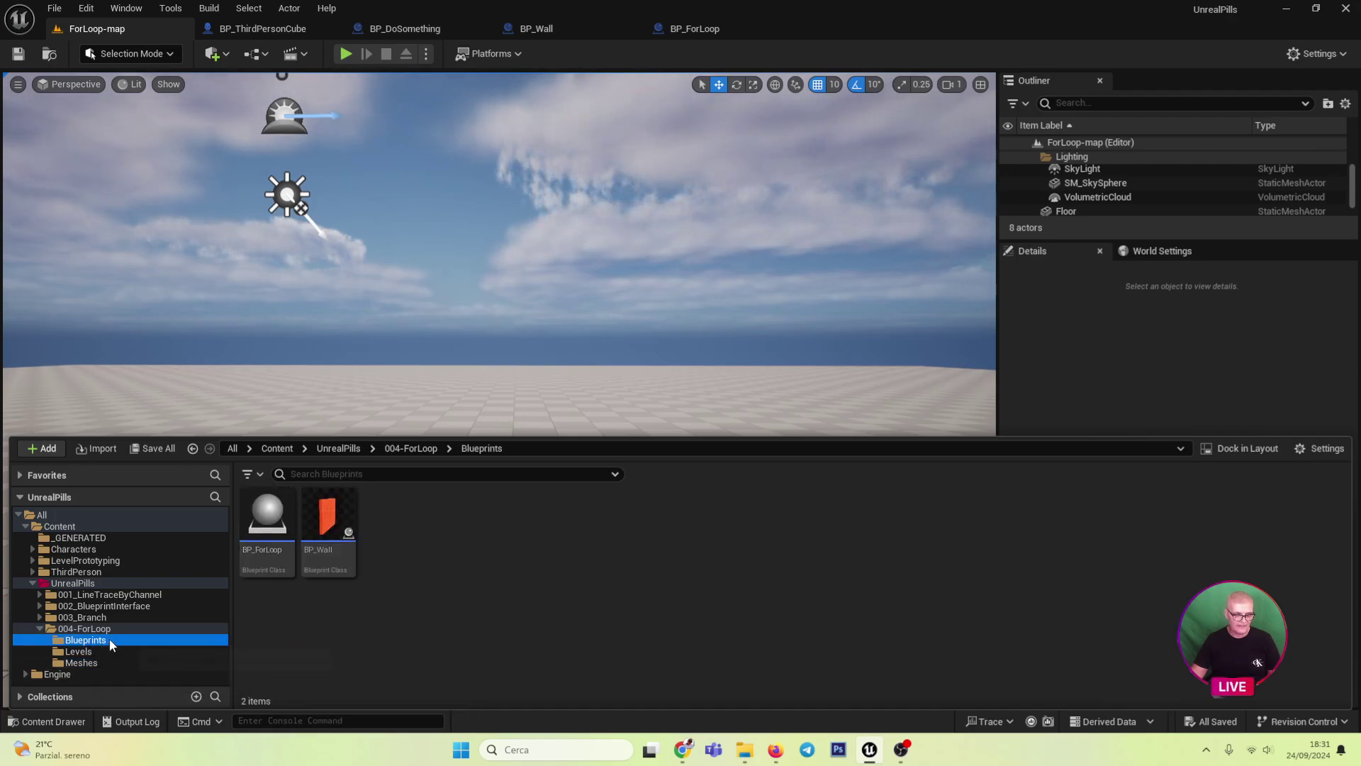
{"action": "left_click", "coordinate": [268, 521]}
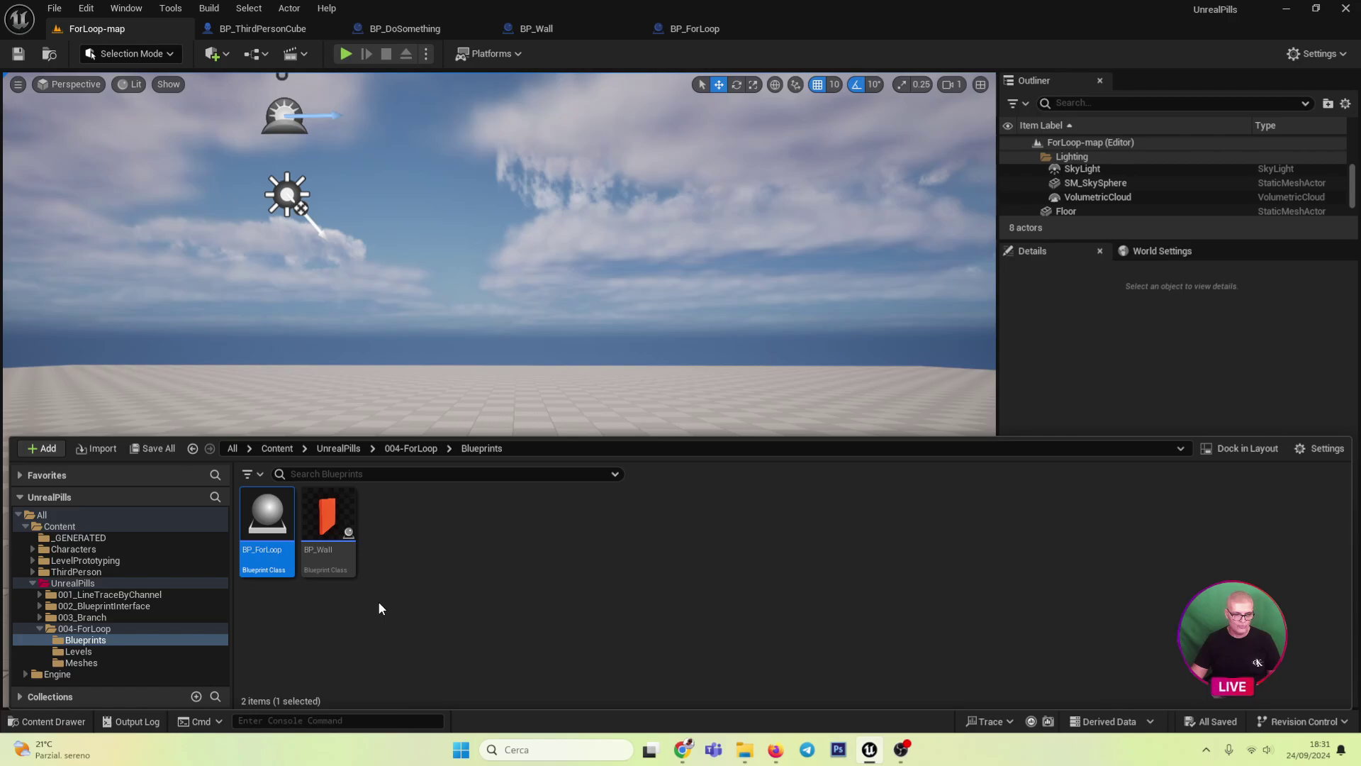
- In BP_ForLoop's Event Graph, connect BeginPlay to Enable Input, fed by Get Player Controller index 0
{"action": "double_click", "coordinate": [267, 516]}
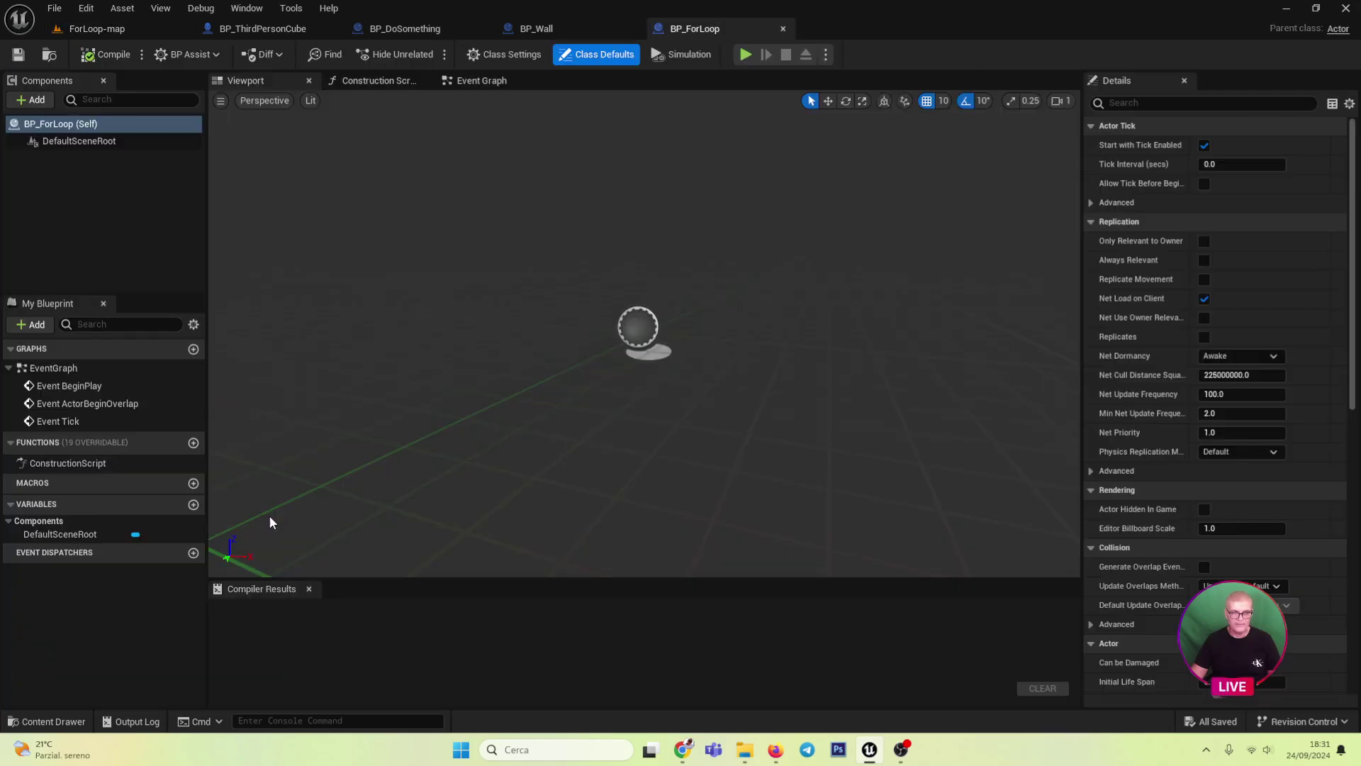
{"action": "left_click", "coordinate": [478, 81]}
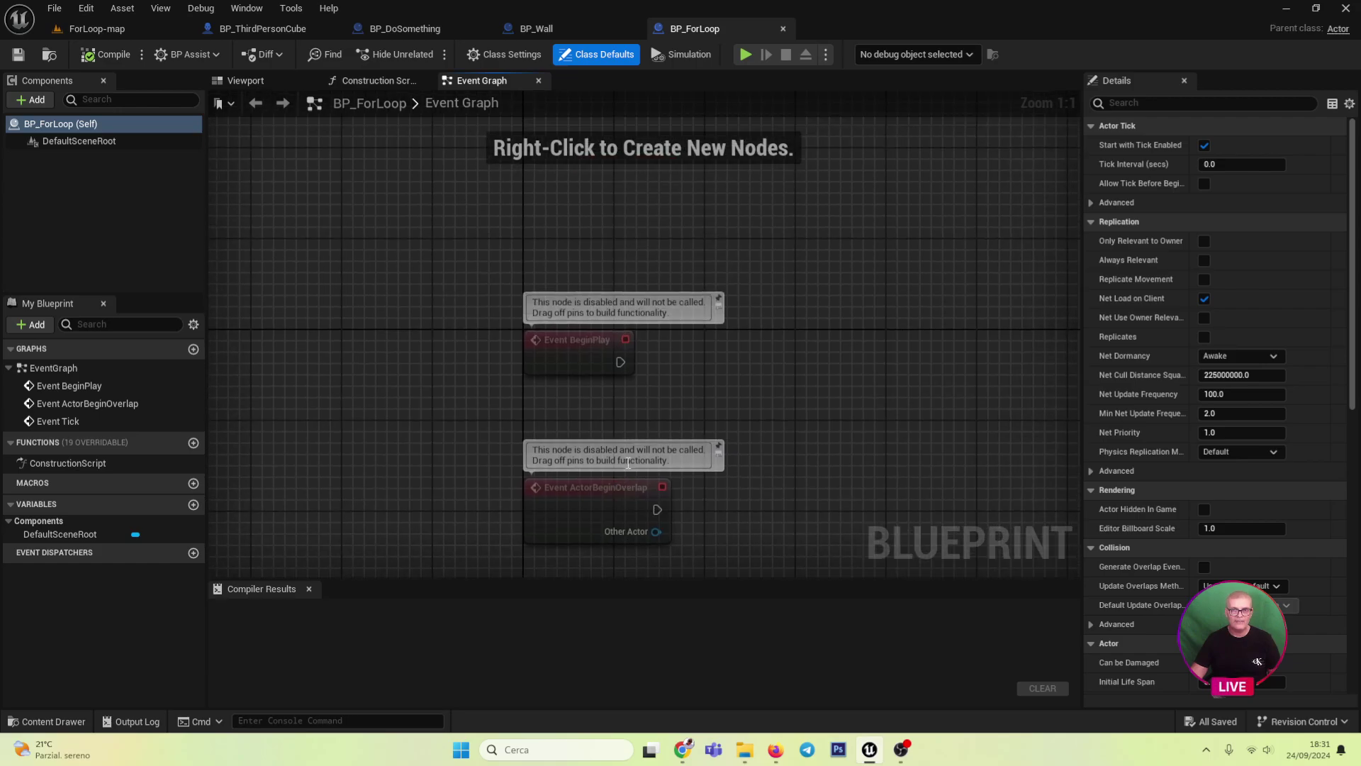
{"action": "left_click_drag", "start_coordinate": [621, 363], "coordinate": [765, 363]}
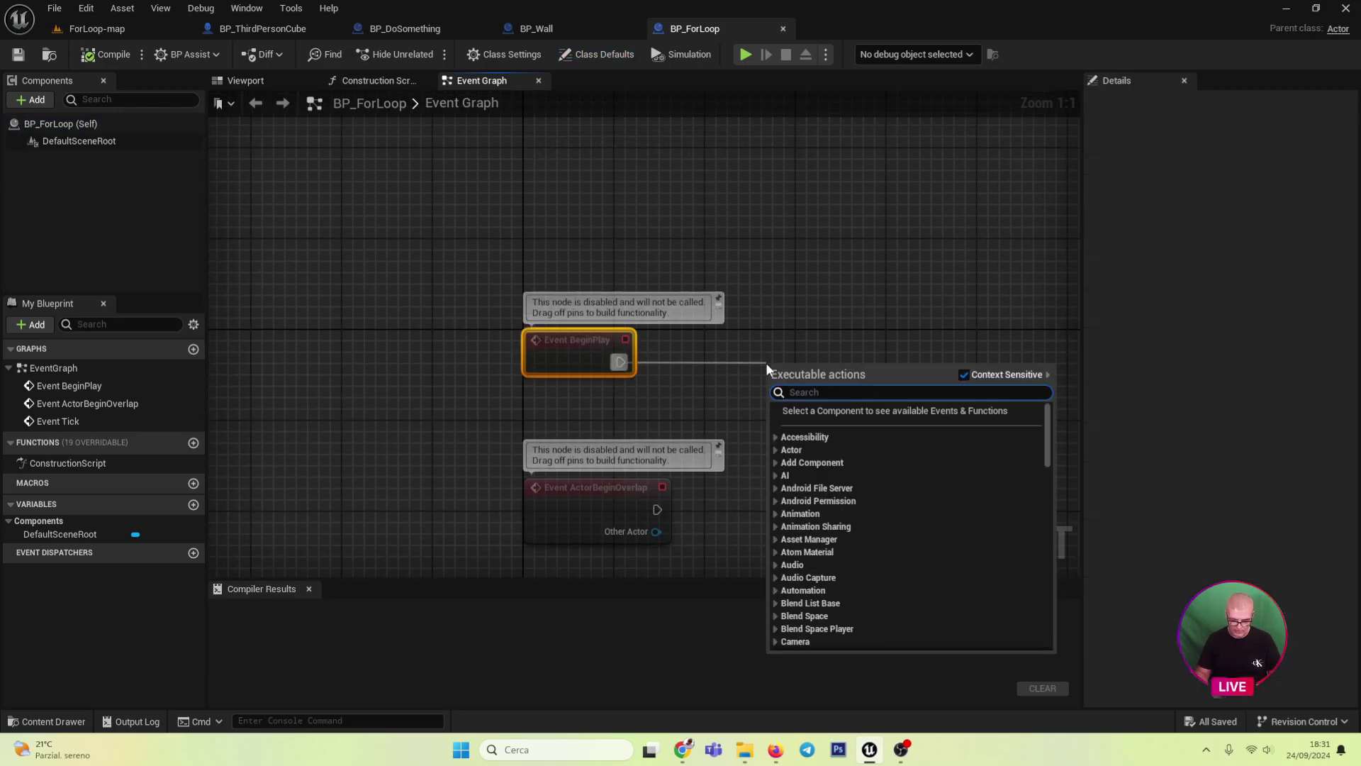
{"action": "type", "text": "enablein"}
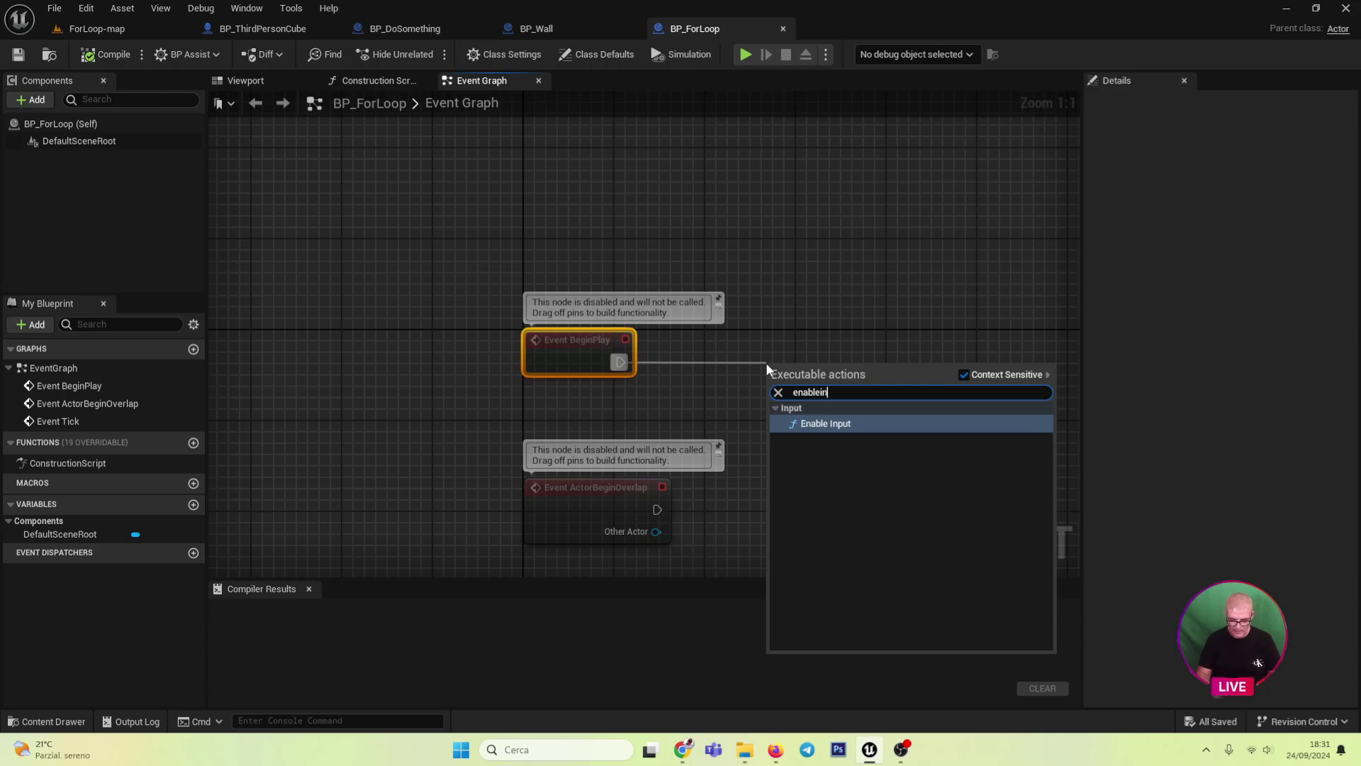
{"action": "left_click", "coordinate": [804, 426]}
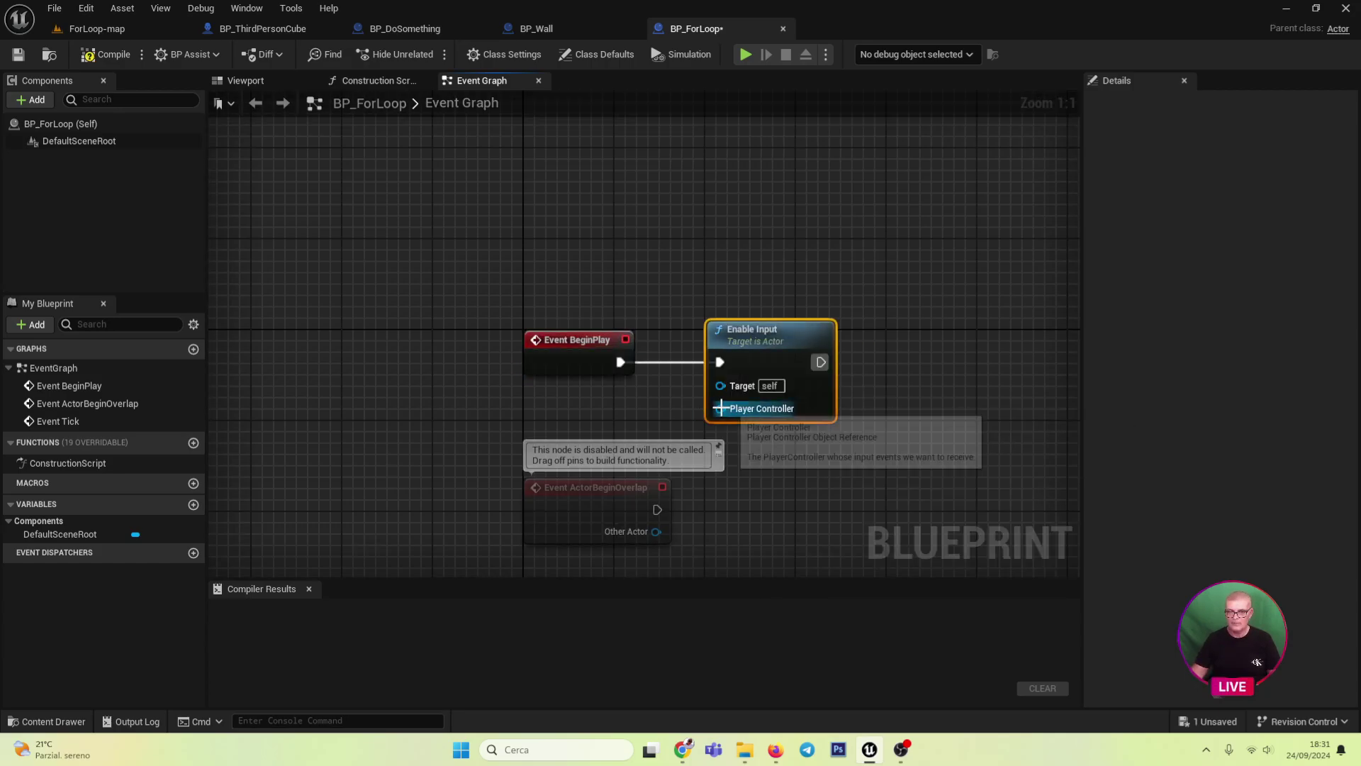
{"action": "left_click_drag", "start_coordinate": [720, 409], "coordinate": [647, 425]}
{"action": "type", "text": "ge"}
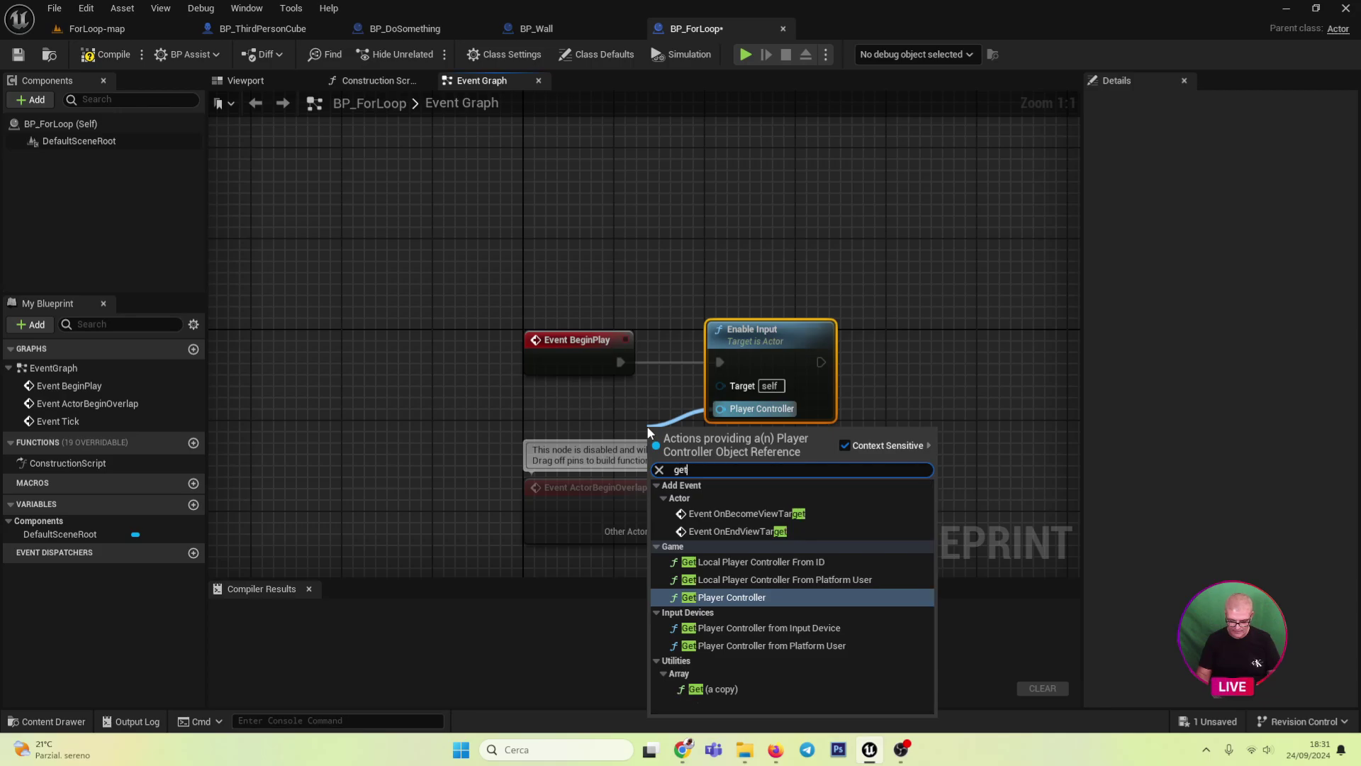
{"action": "type", "text": "tplayer"}
{"action": "key", "text": "Return"}
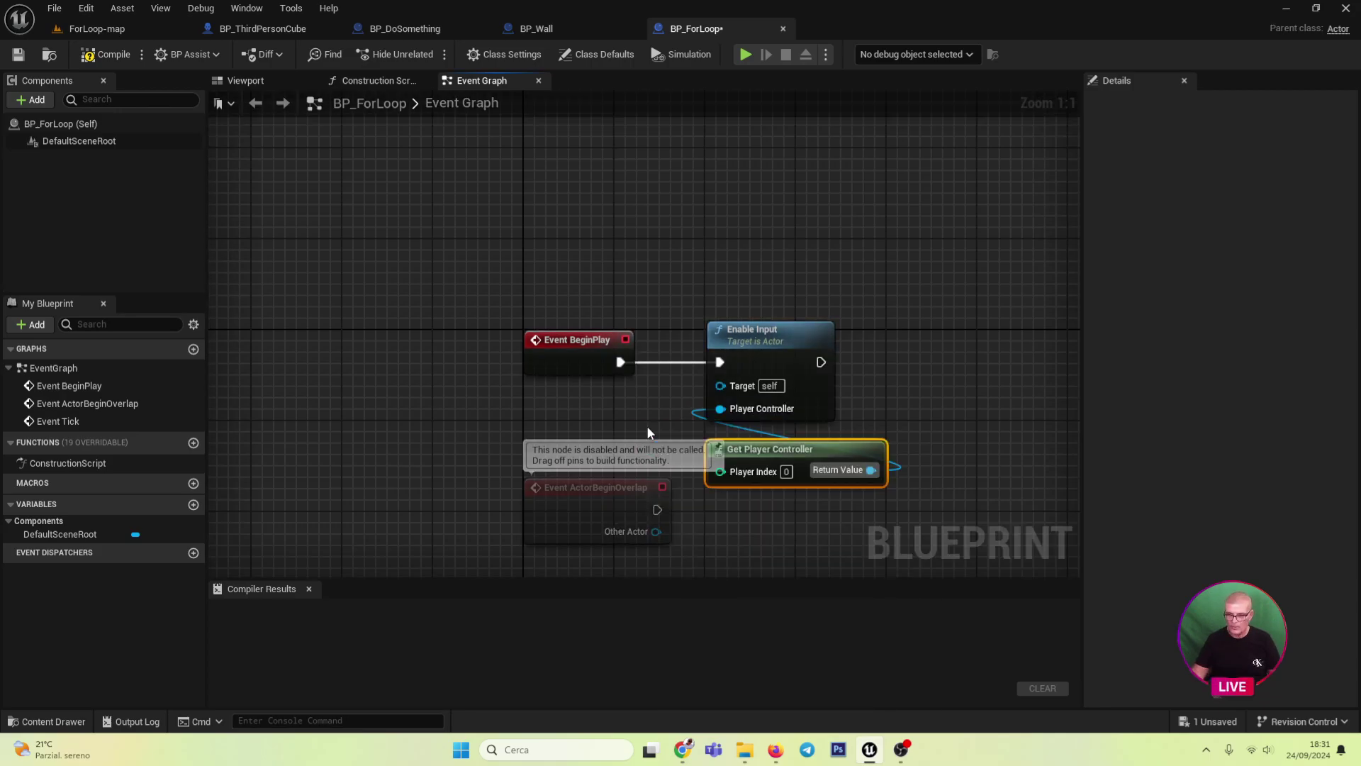
{"action": "mouse_move", "coordinate": [774, 166]}
{"action": "right_mouse_down"}
{"action": "mouse_move", "coordinate": [625, 204]}
{"action": "mouse_move", "coordinate": [655, 92]}
{"action": "right_mouse_up"}
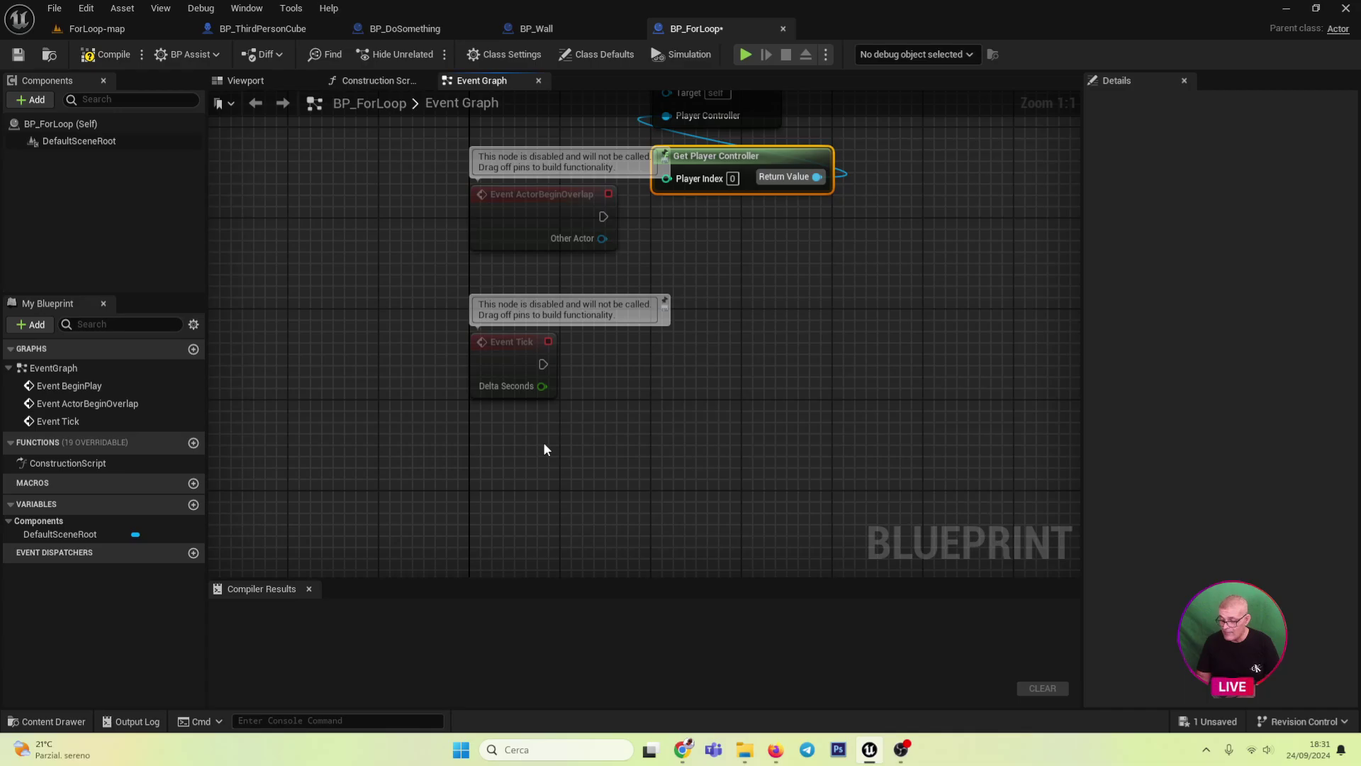
- Play ForLoop-map, press E twice to fire line traces, then stop with Esc
{"action": "left_click", "coordinate": [82, 27]}
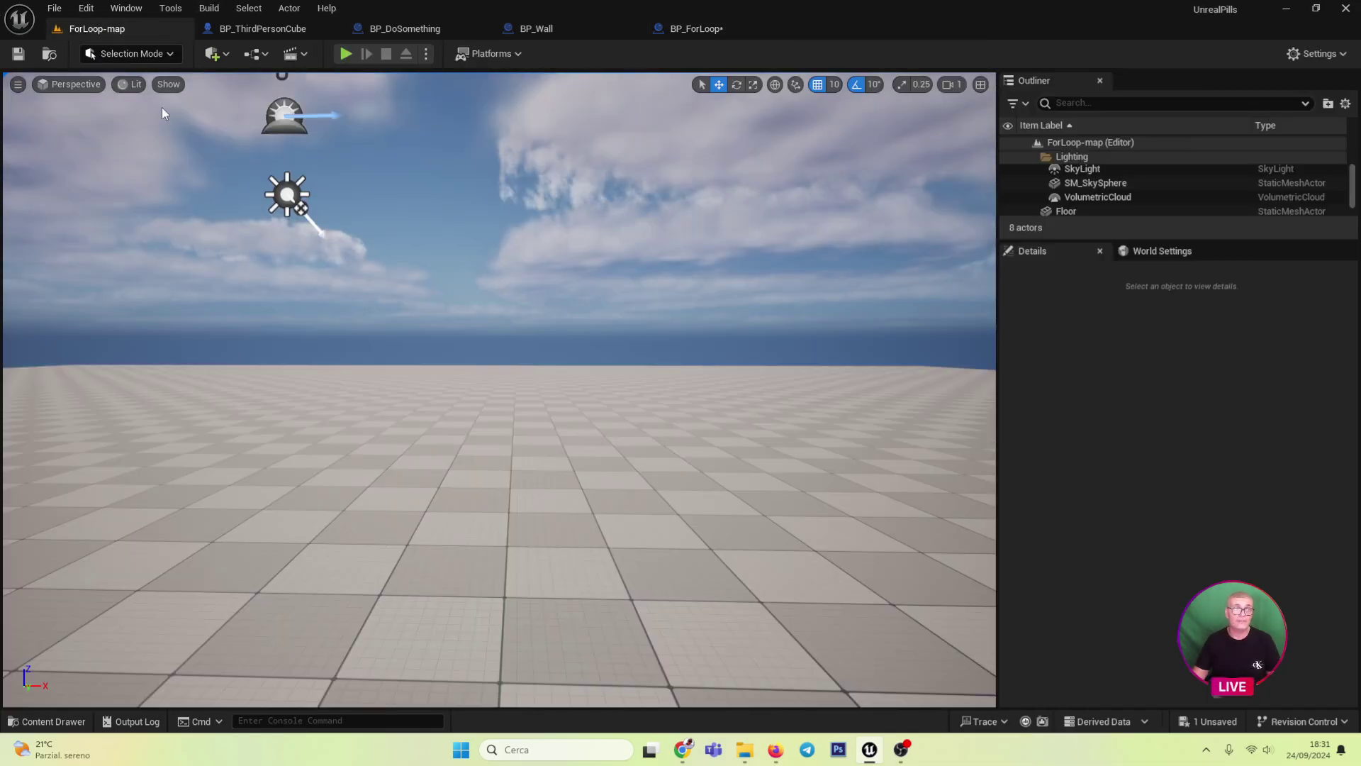
{"action": "left_click", "coordinate": [345, 54]}
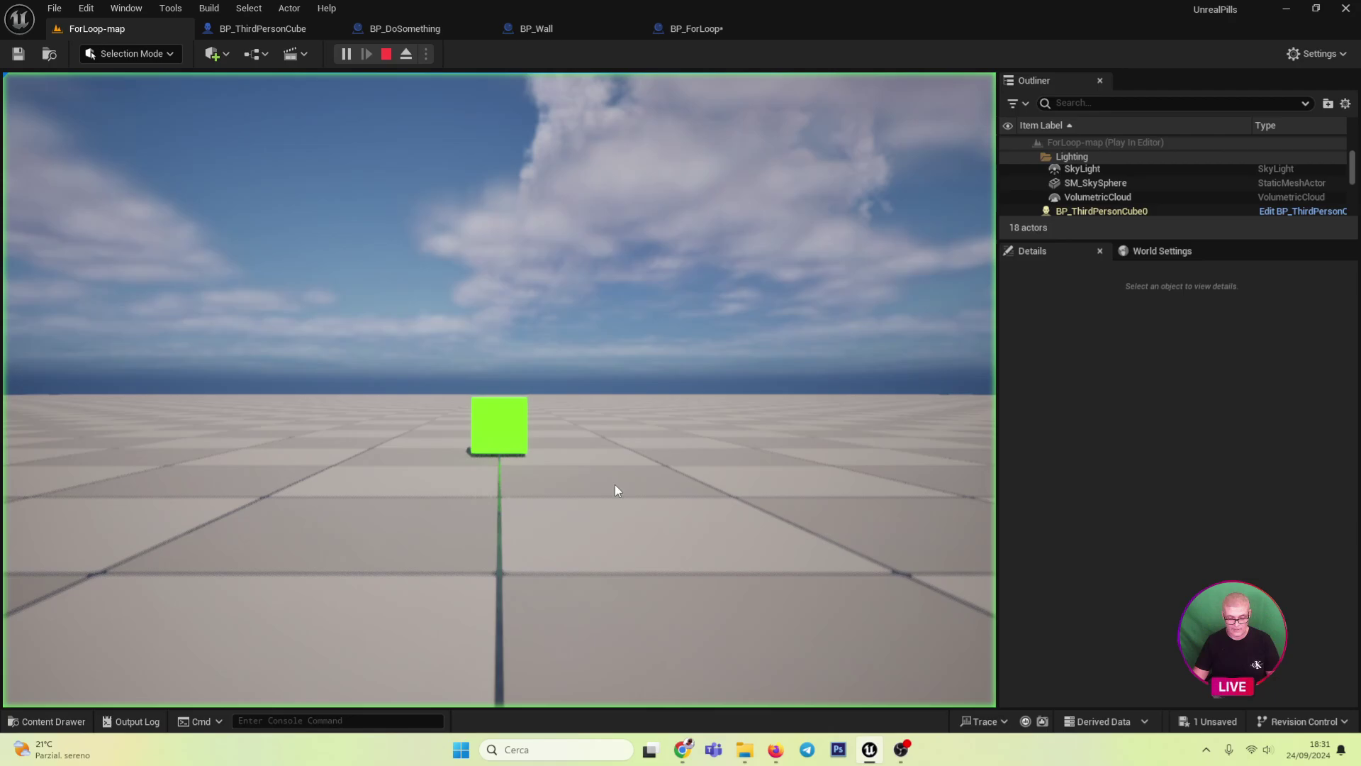
{"action": "key", "text": "e"}
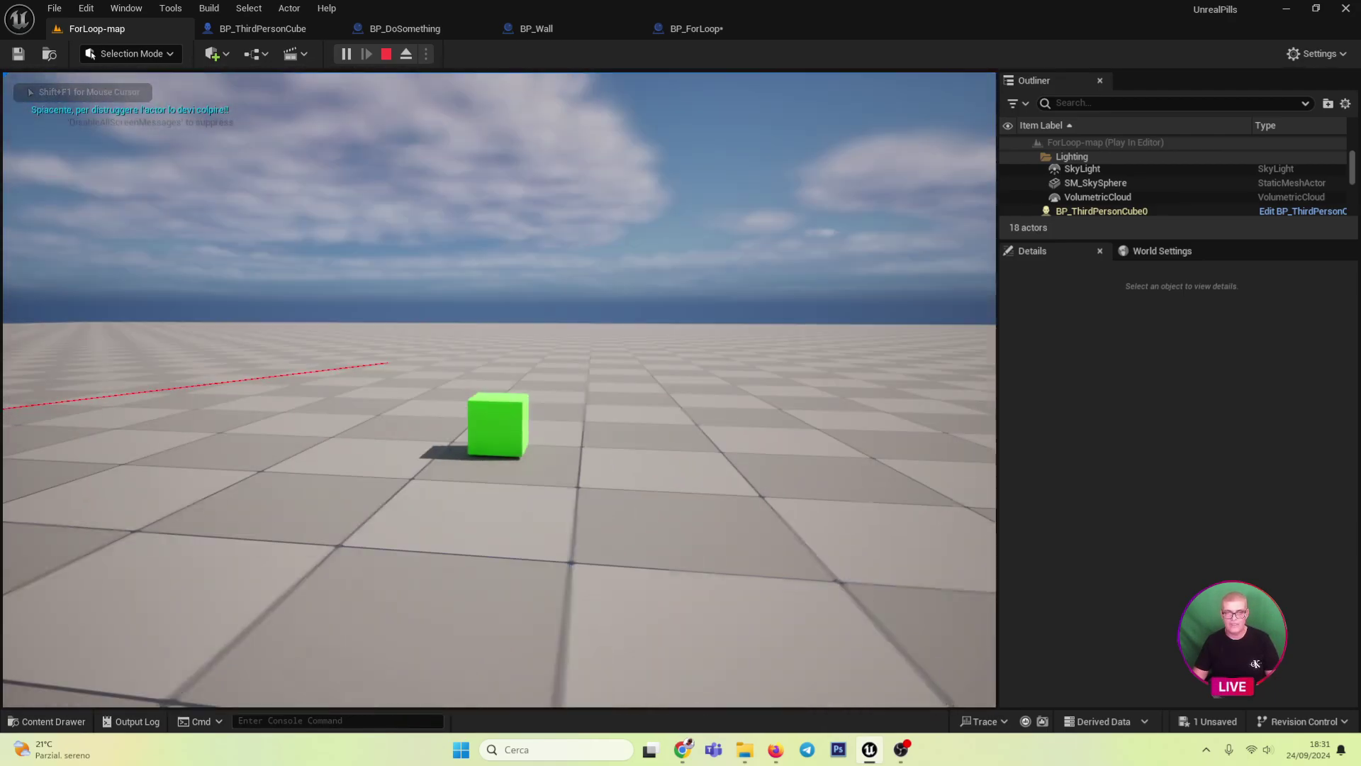
{"action": "key", "text": "e"}
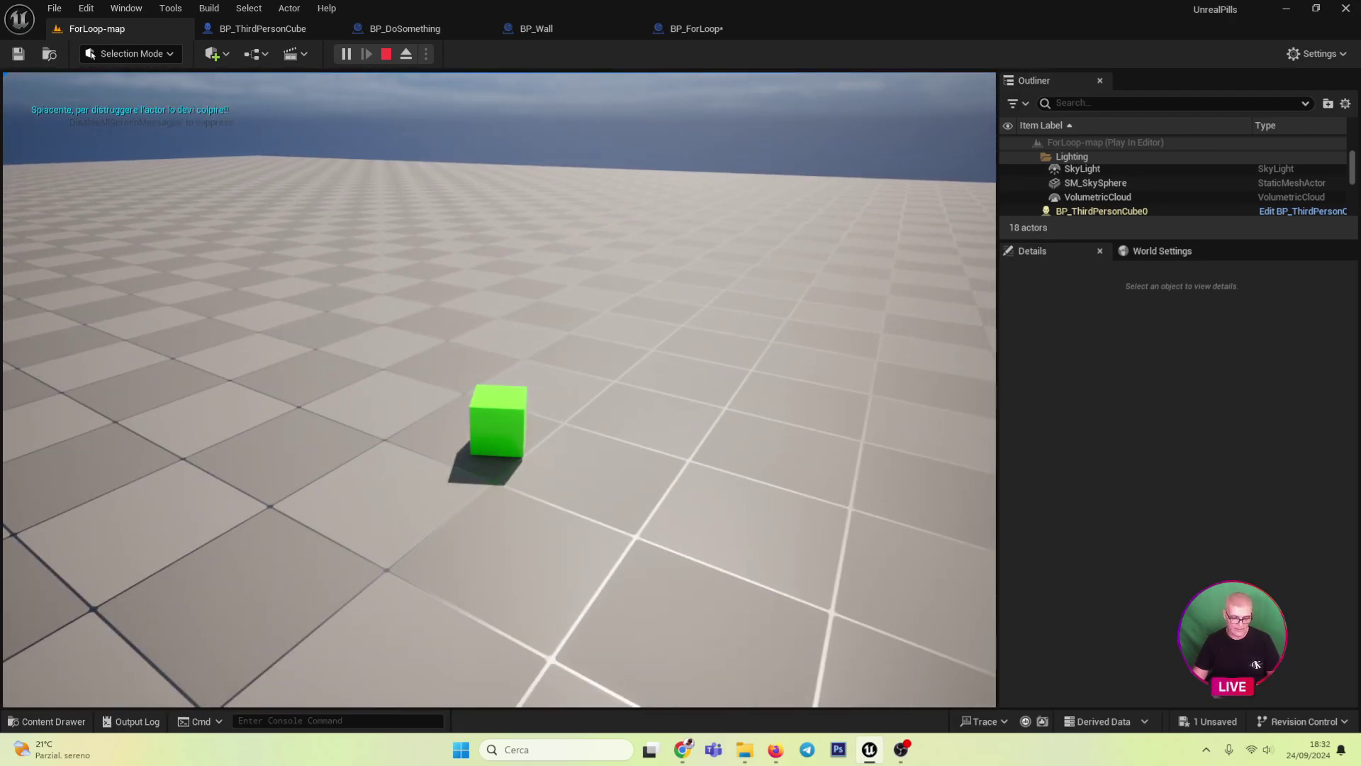
{"action": "key", "text": "Escape"}
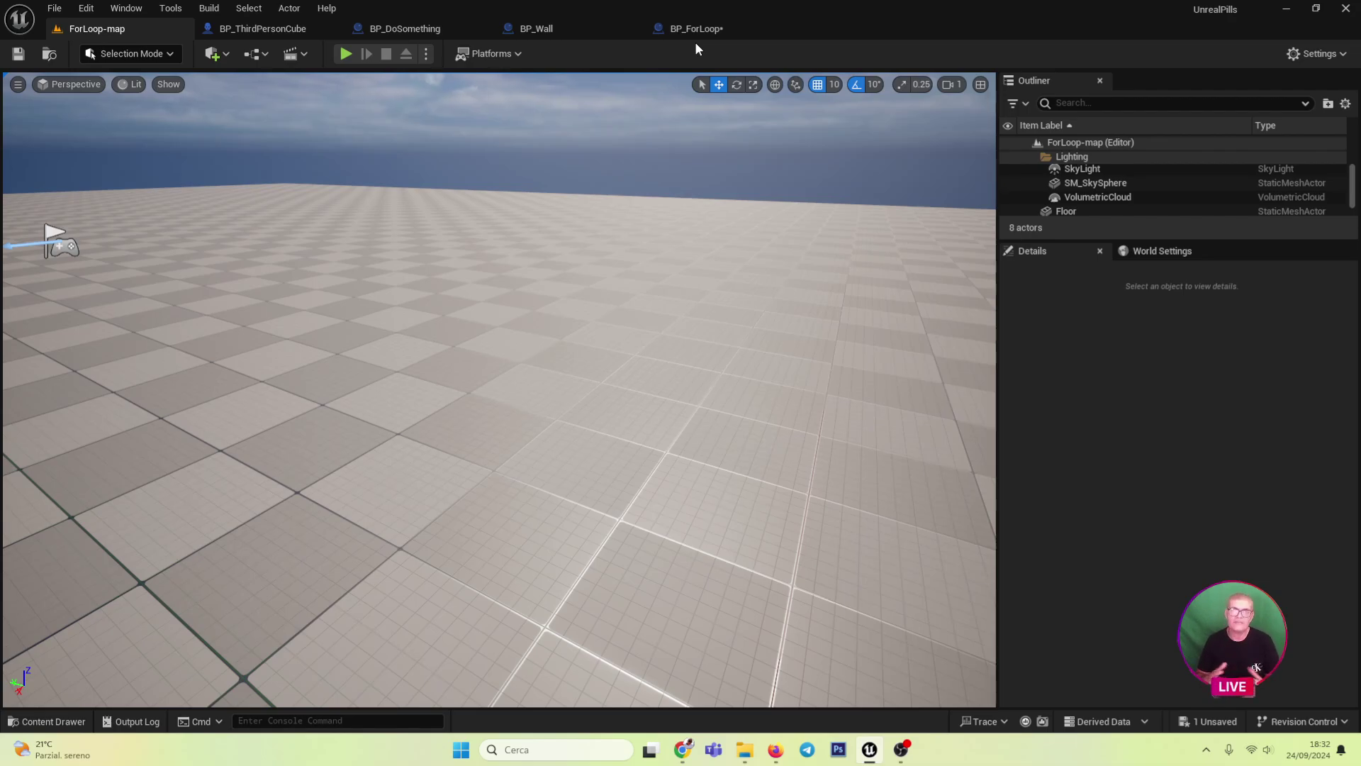
- In BP_ForLoop's Event Graph, add the keyboard E input event node found by searching 'input key e'
{"action": "left_click", "coordinate": [697, 30]}
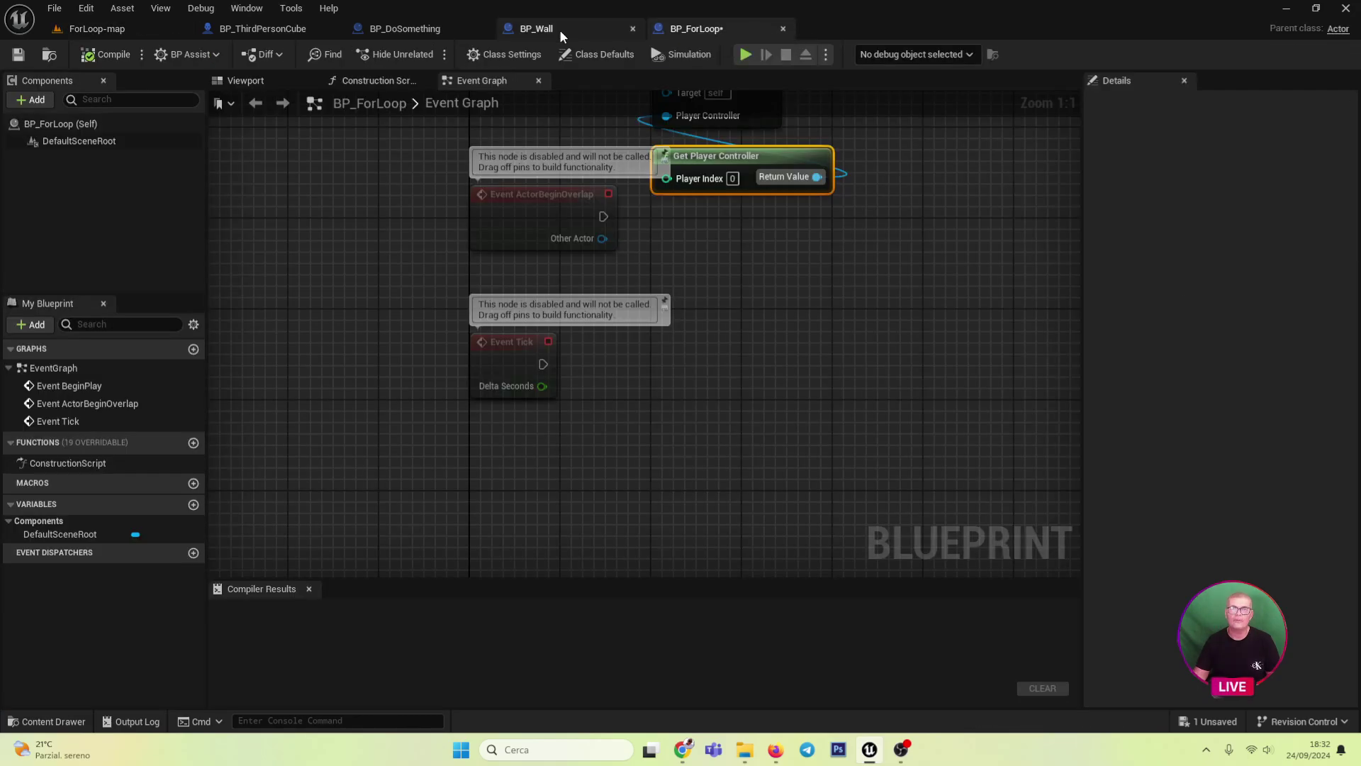
{"action": "mouse_move", "coordinate": [540, 428]}
{"action": "right_mouse_down"}
{"action": "mouse_move", "coordinate": [477, 563]}
{"action": "mouse_move", "coordinate": [485, 366]}
{"action": "right_mouse_up"}
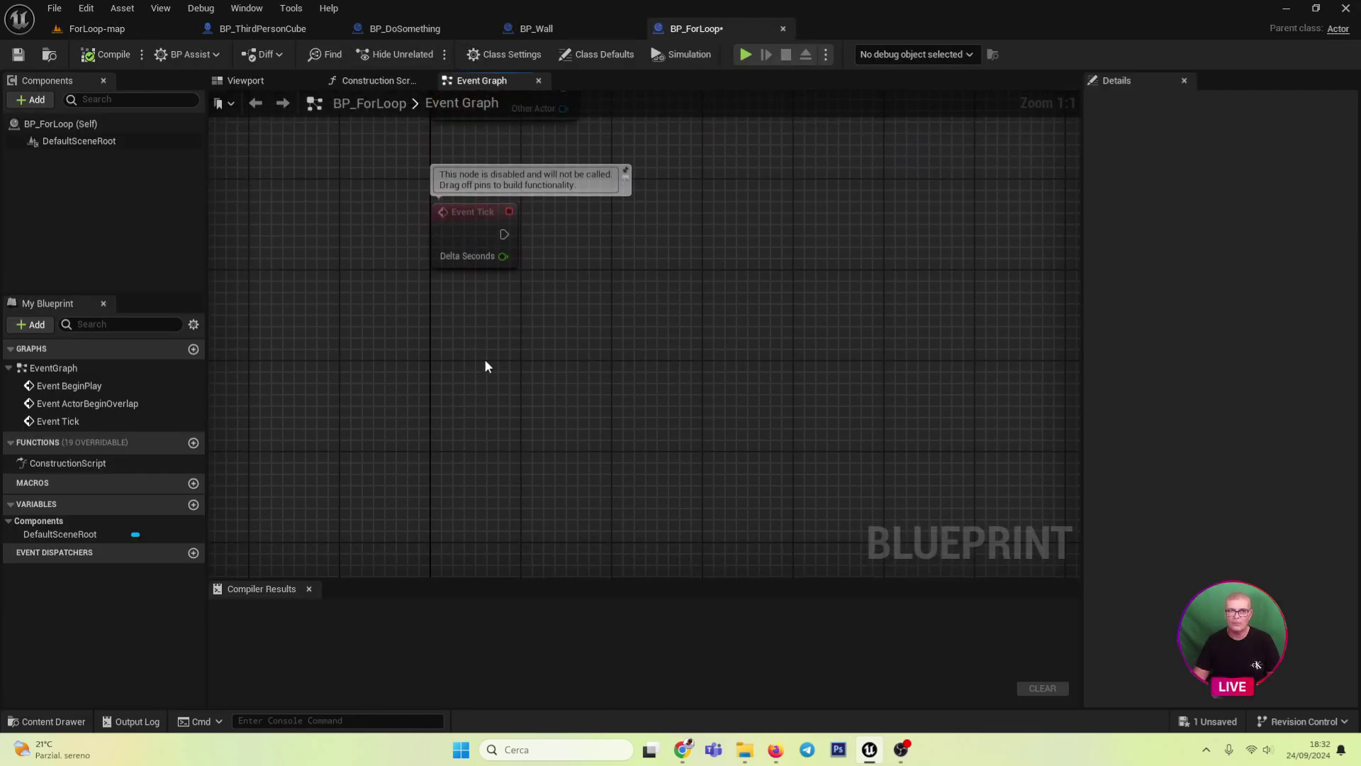
{"action": "right_click", "coordinate": [433, 363]}
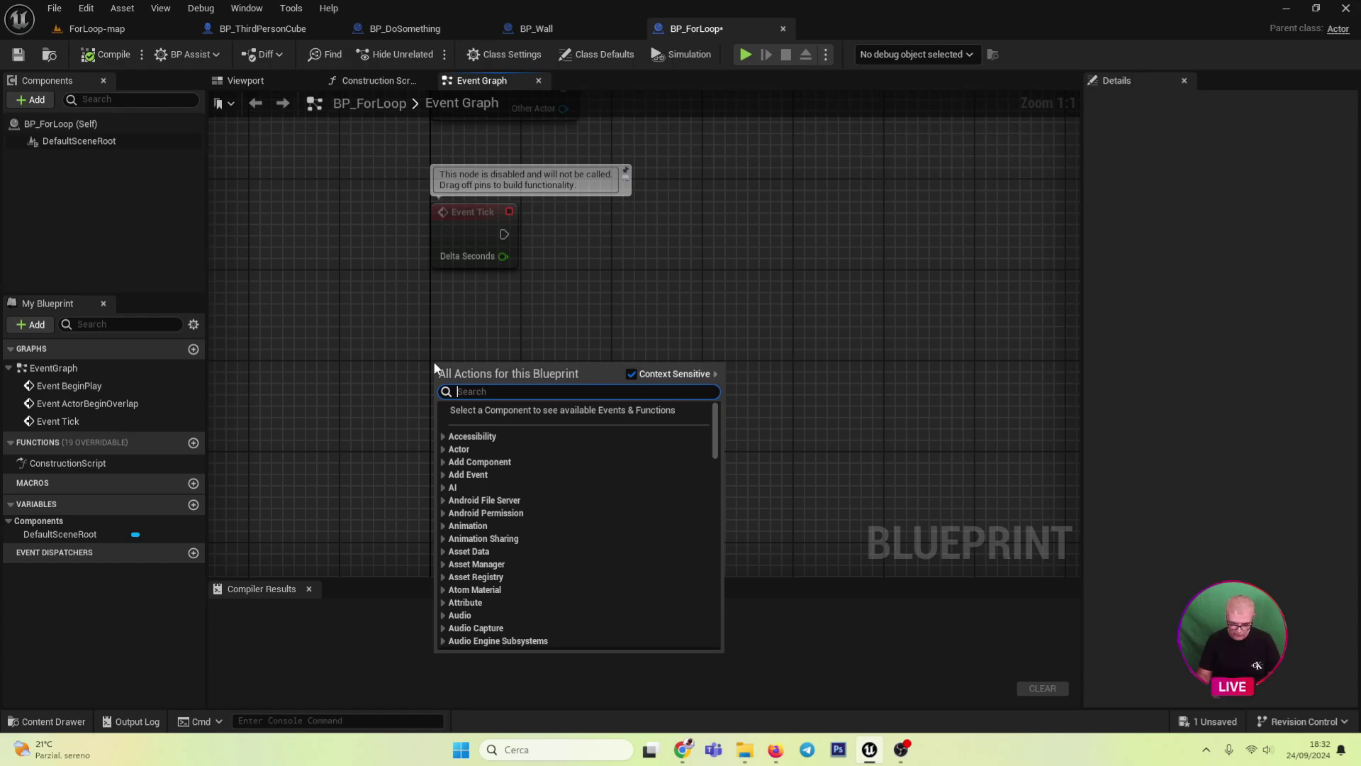
{"action": "type", "text": "inpu"}
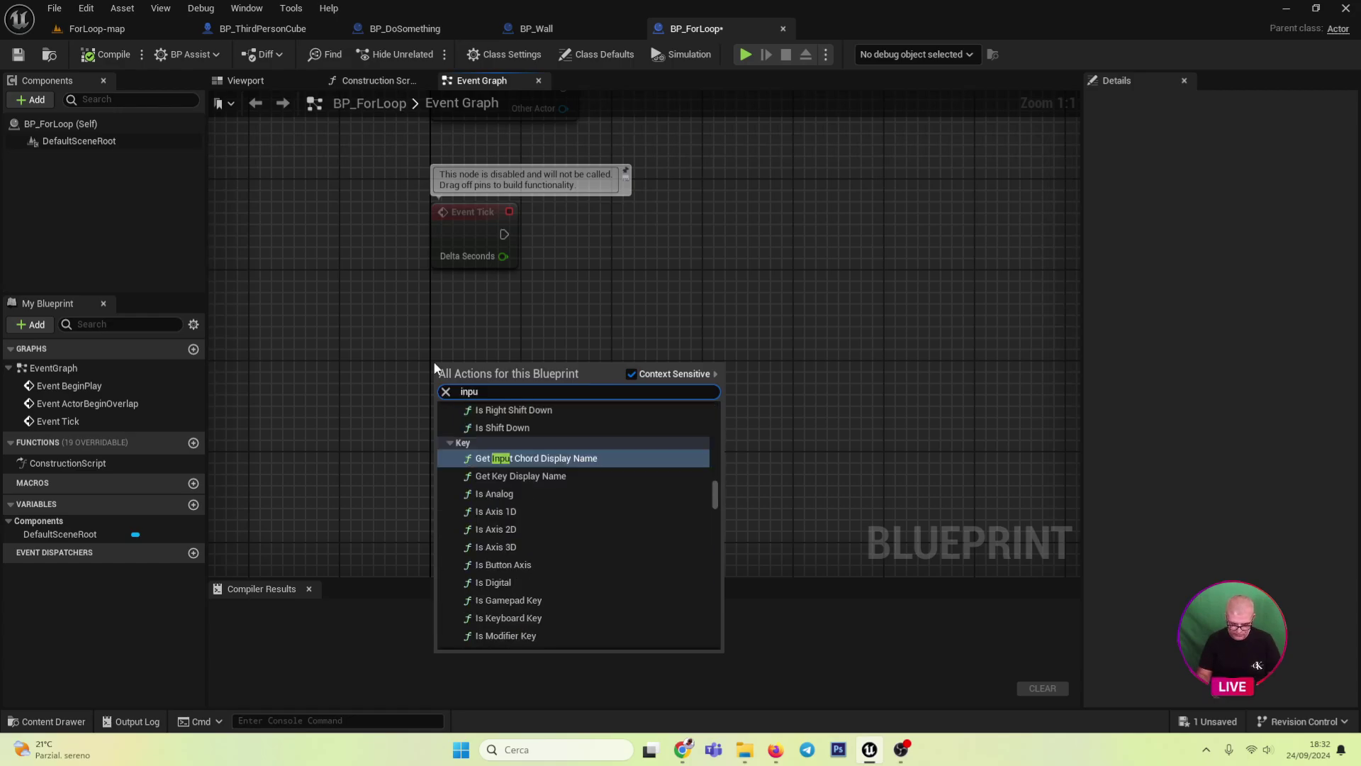
{"action": "type", "text": "t key f"}
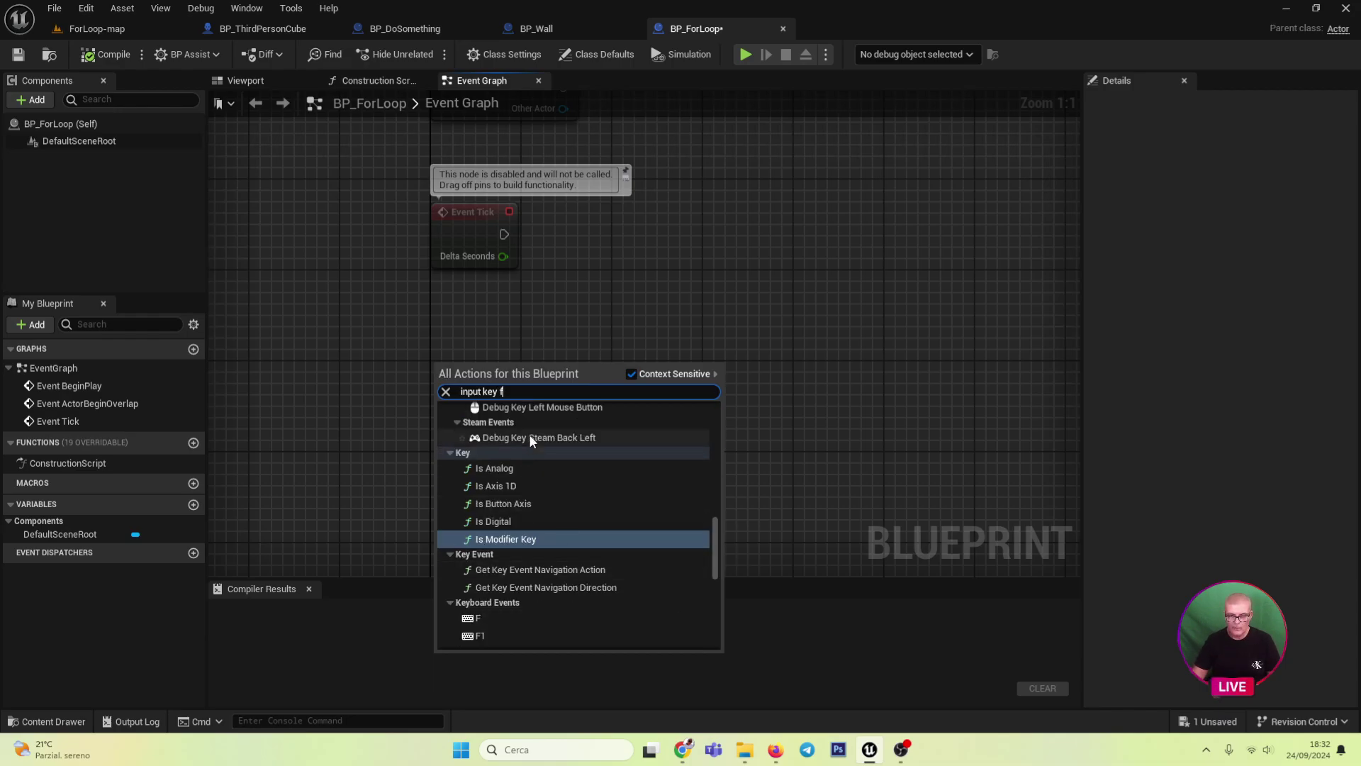
{"action": "key", "text": "BackSpace"}
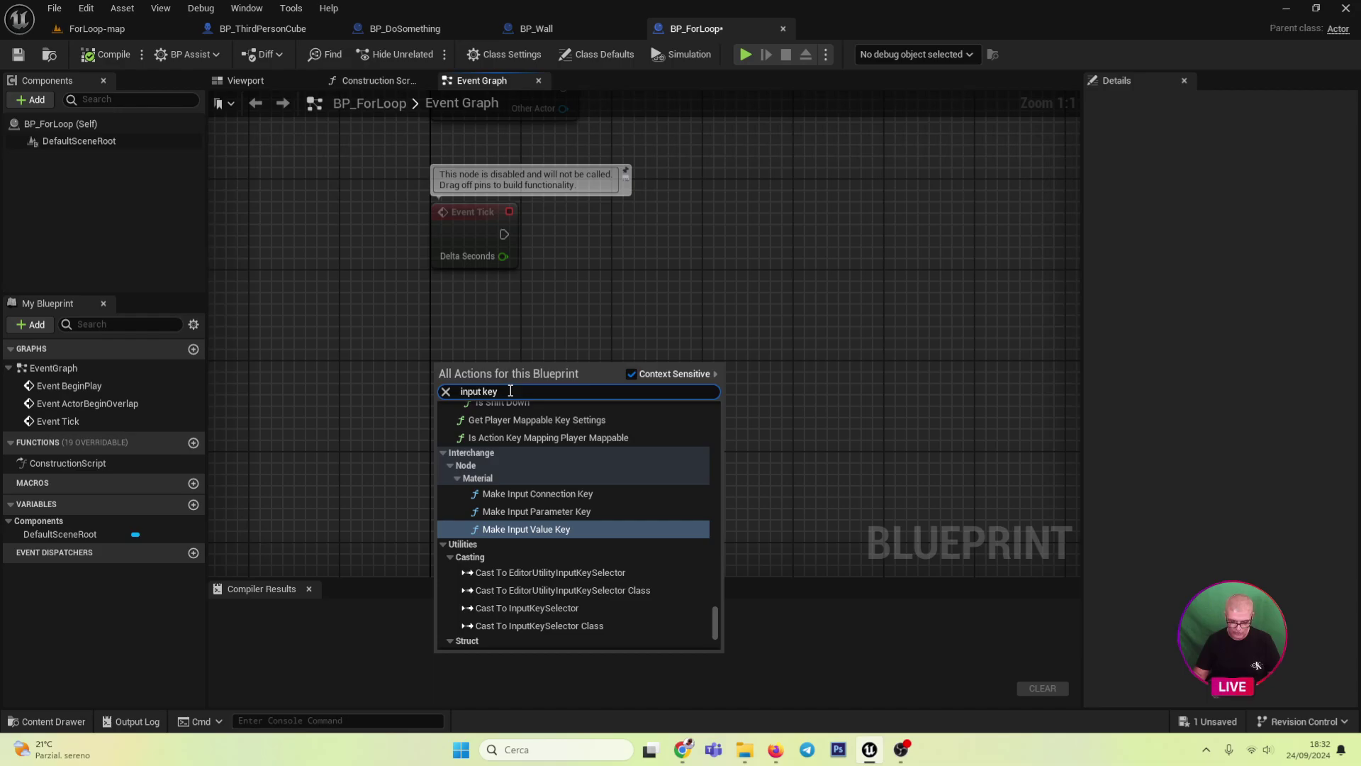
{"action": "type", "text": " e"}
{"action": "mouse_move", "coordinate": [714, 549]}
{"action": "left_mouse_down"}
{"action": "mouse_move", "coordinate": [713, 443]}
{"action": "mouse_move", "coordinate": [711, 565]}
{"action": "left_mouse_up"}
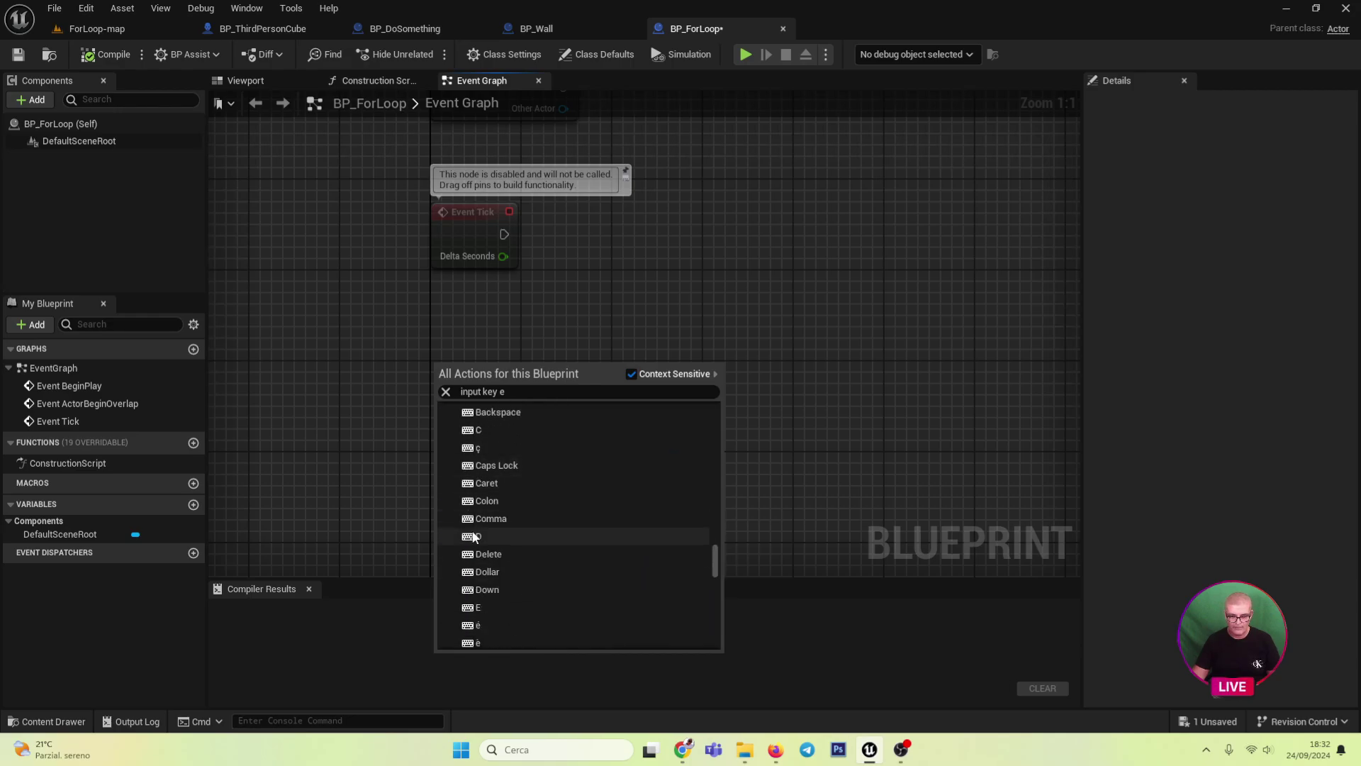
{"action": "left_click", "coordinate": [488, 607]}
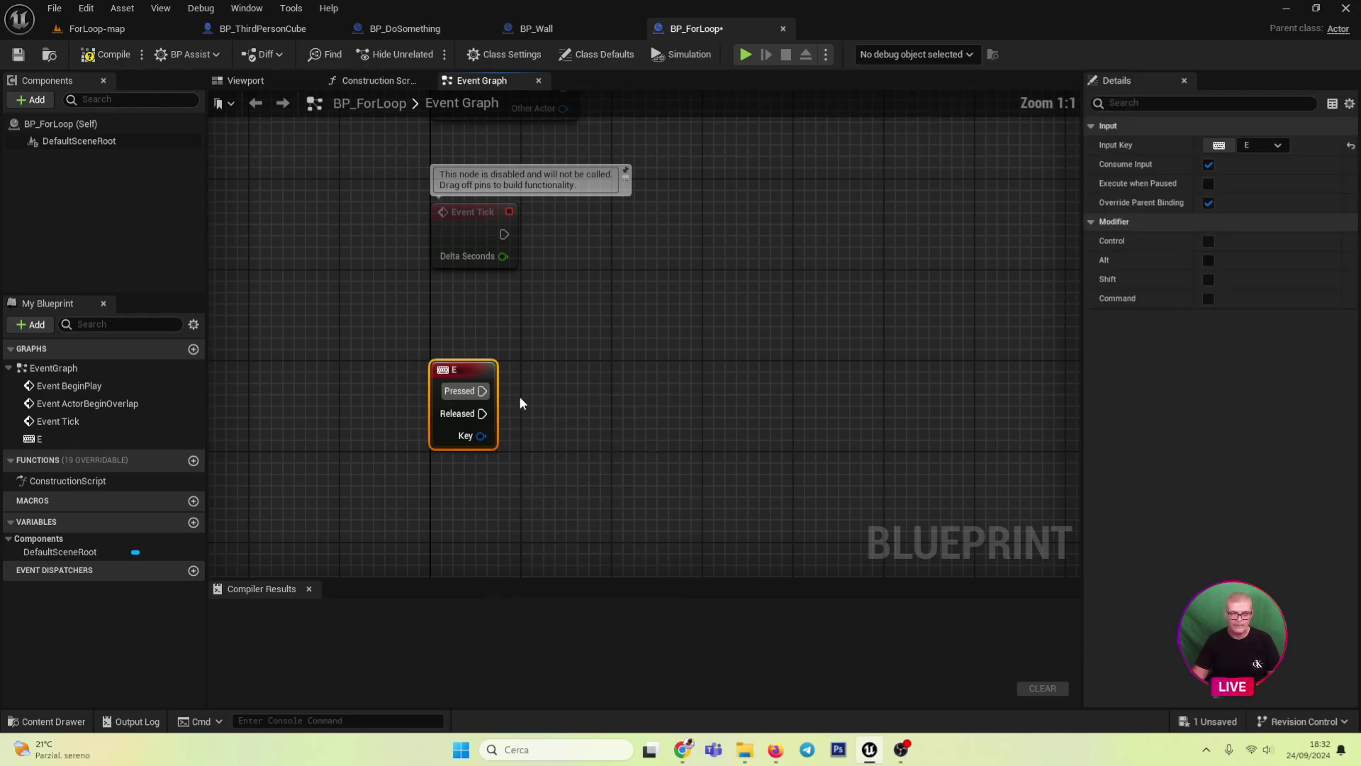
{"action": "right_click_drag", "start_coordinate": [519, 396], "coordinate": [441, 401]}
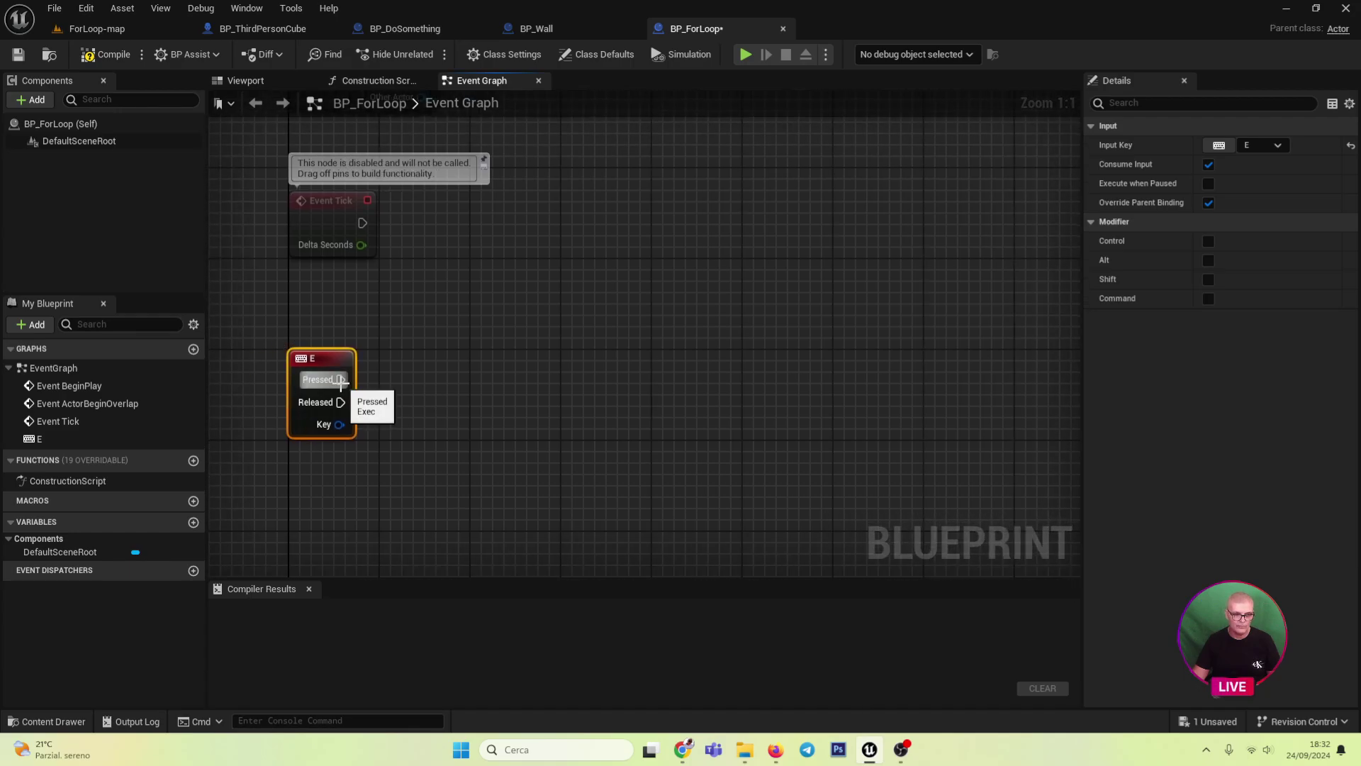
- Attach a For Loop node to the E key's Pressed output
{"action": "left_click_drag", "start_coordinate": [341, 379], "coordinate": [527, 385]}
{"action": "type", "text": "fo"}
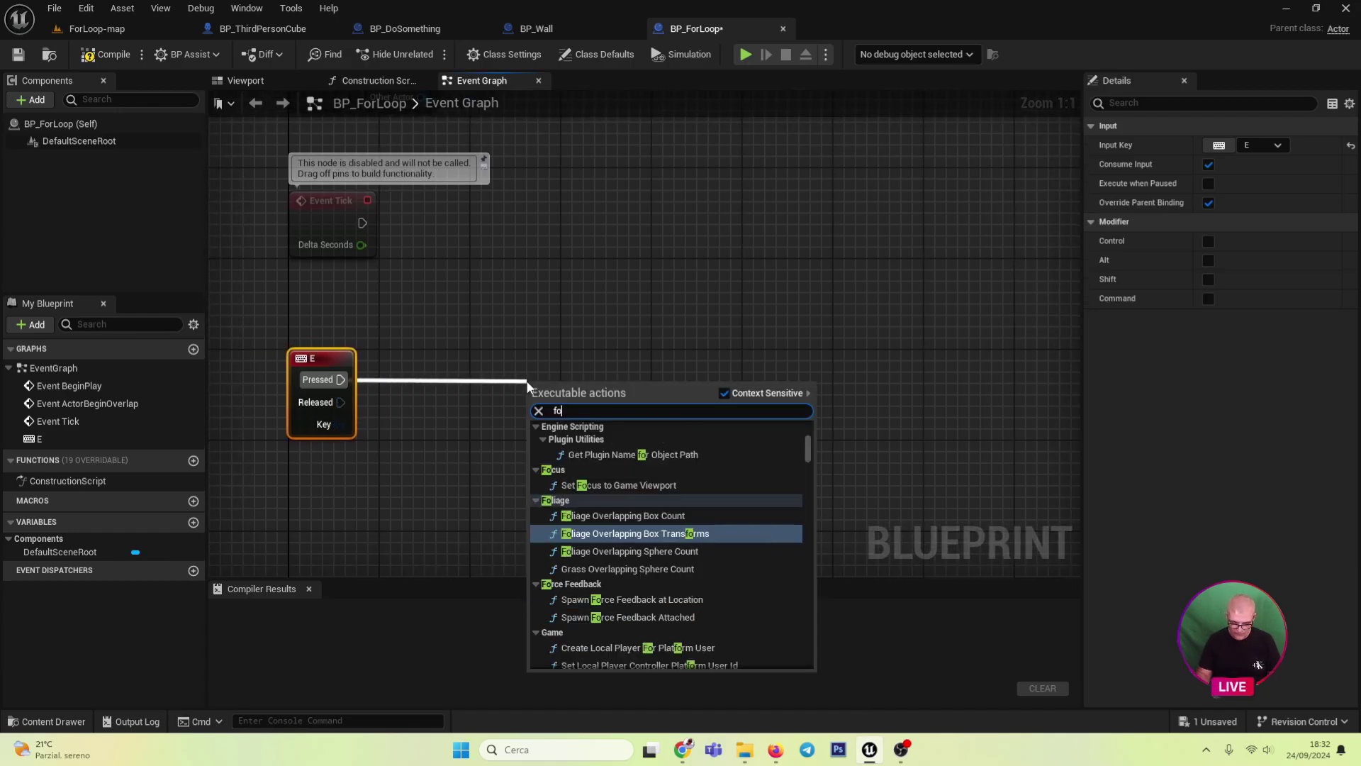
{"action": "type", "text": "rloo"}
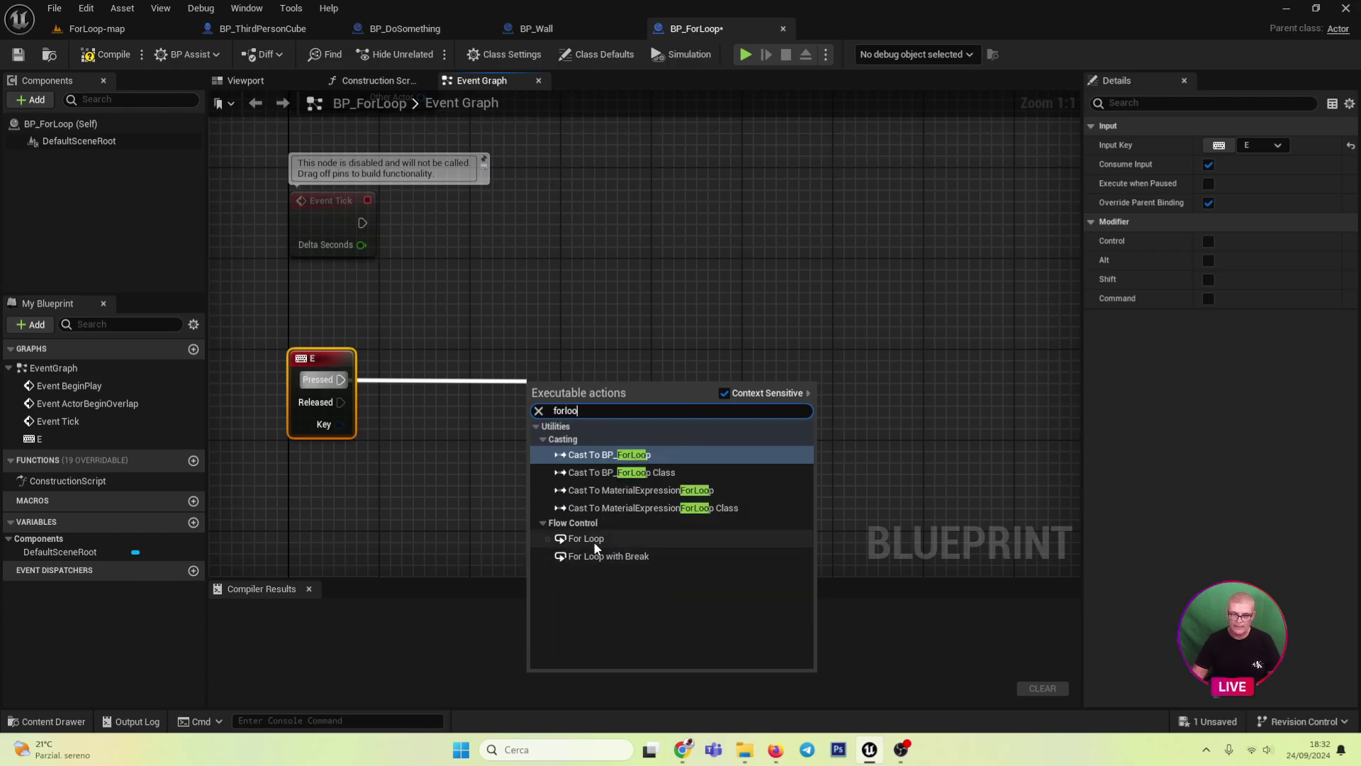
{"action": "left_click", "coordinate": [588, 539]}
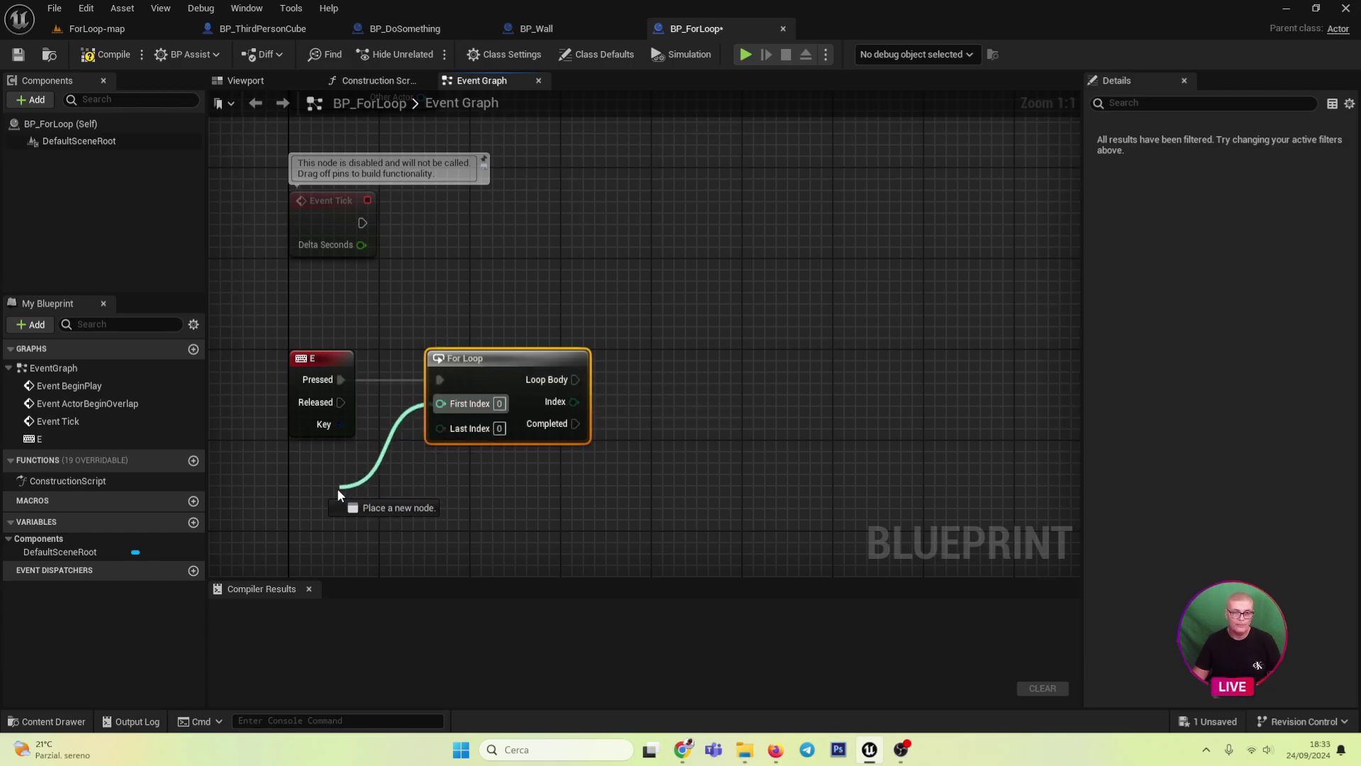
{"action": "left_click_drag", "start_coordinate": [439, 405], "coordinate": [337, 488]}
{"action": "left_click", "coordinate": [322, 529]}
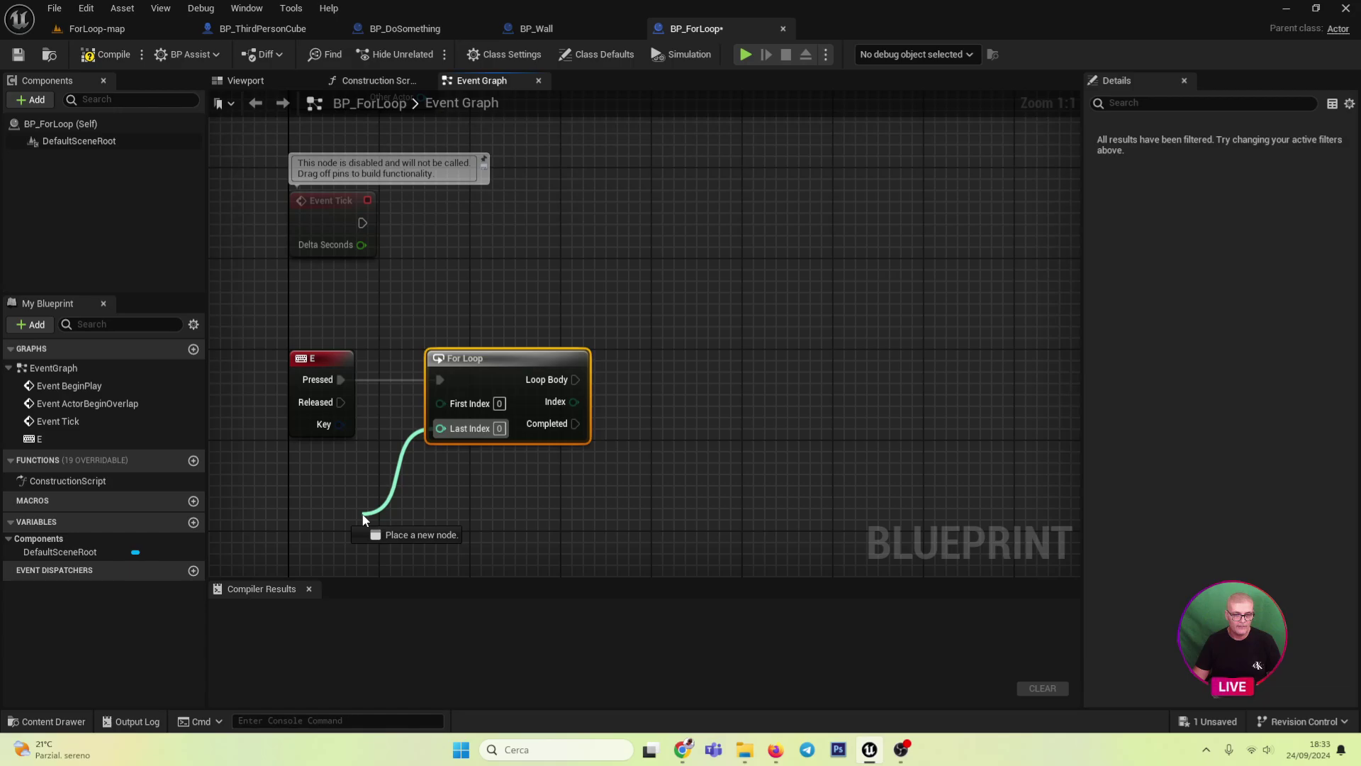
{"action": "left_click_drag", "start_coordinate": [439, 428], "coordinate": [293, 479]}
{"action": "left_click", "coordinate": [293, 479]}
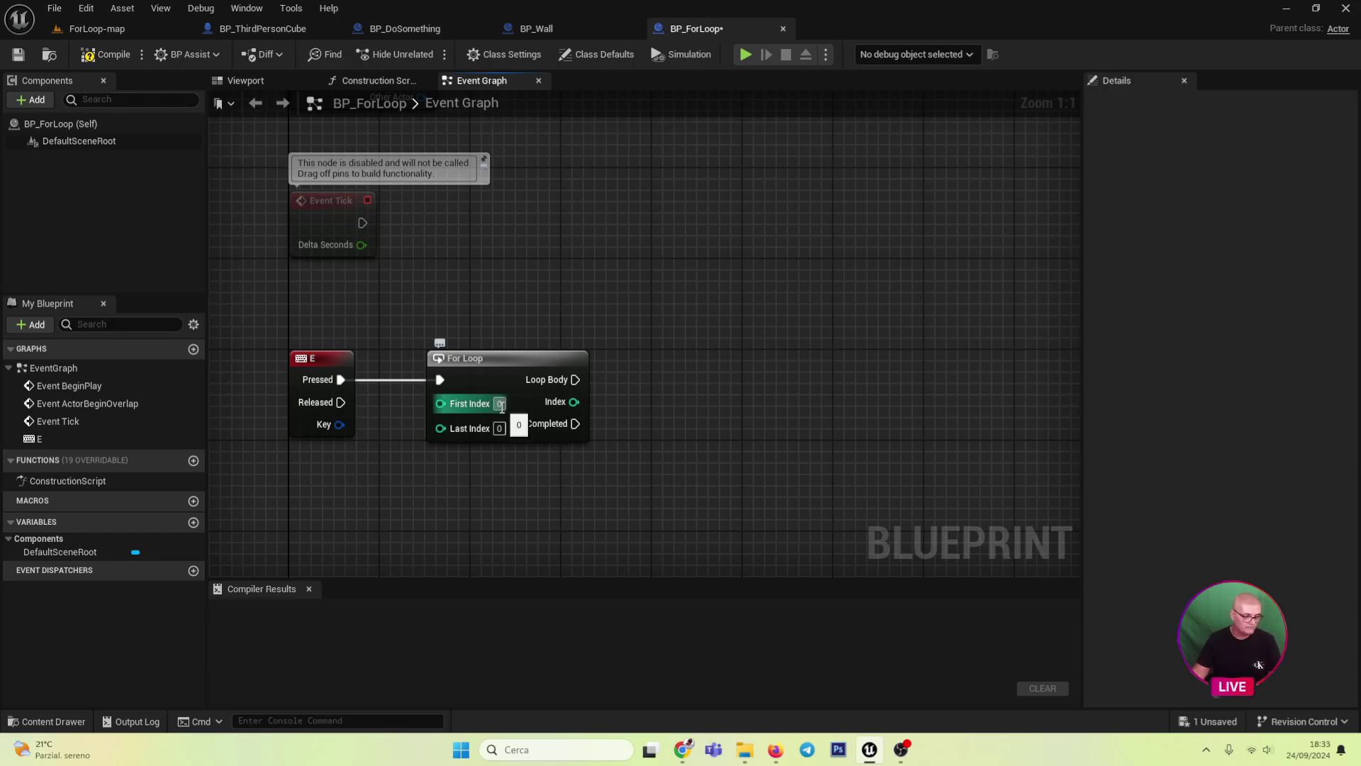
- Set the For Loop's Last Index to 9 and try its Loop Body, Completed and Index outputs
{"action": "left_click", "coordinate": [492, 431]}
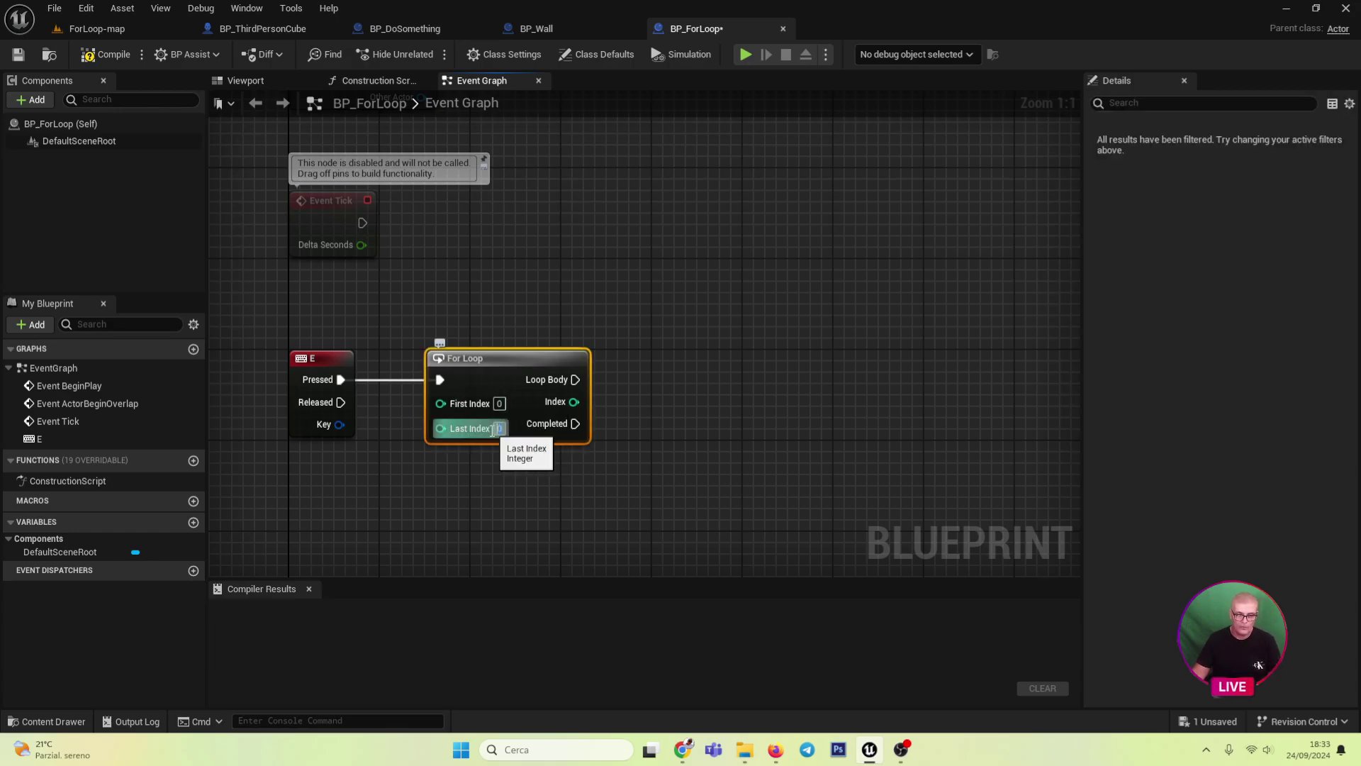
{"action": "type", "text": "9"}
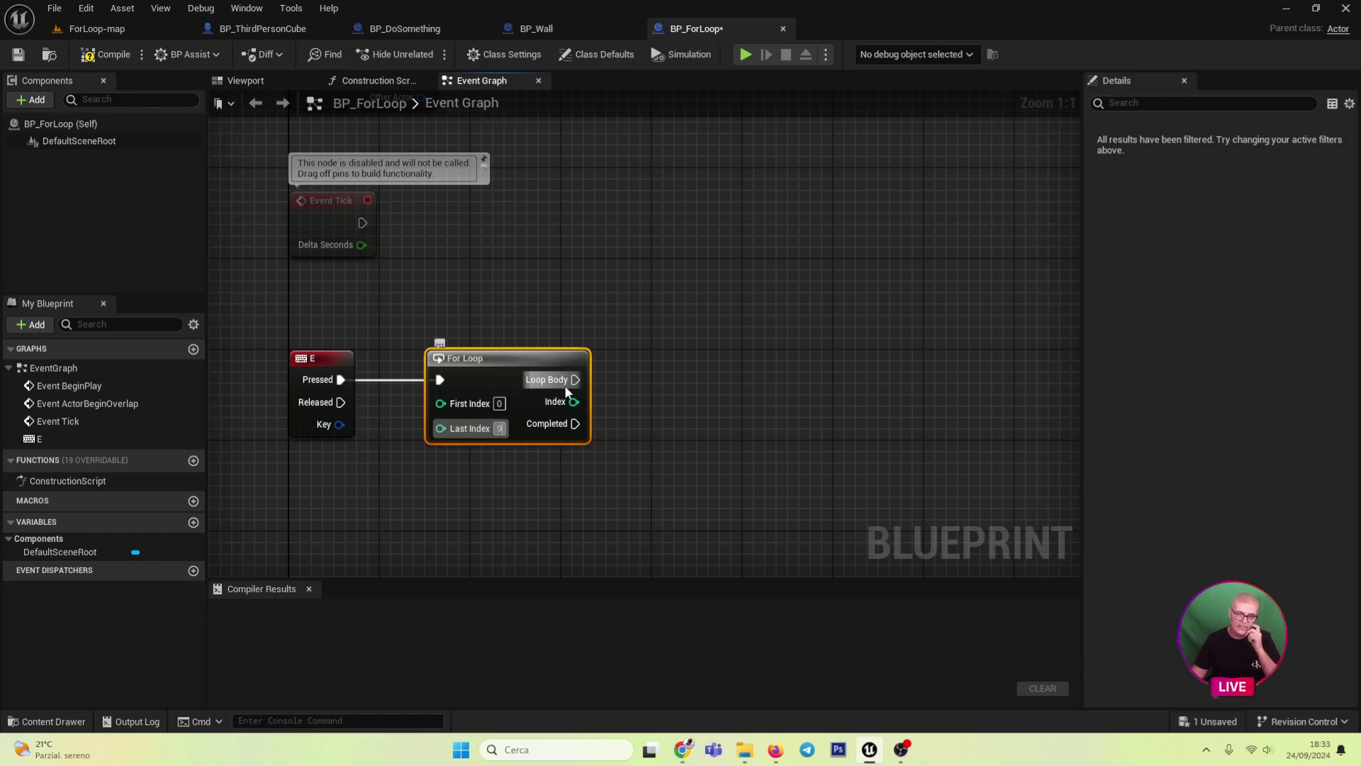
{"action": "left_click_drag", "start_coordinate": [575, 380], "coordinate": [723, 383]}
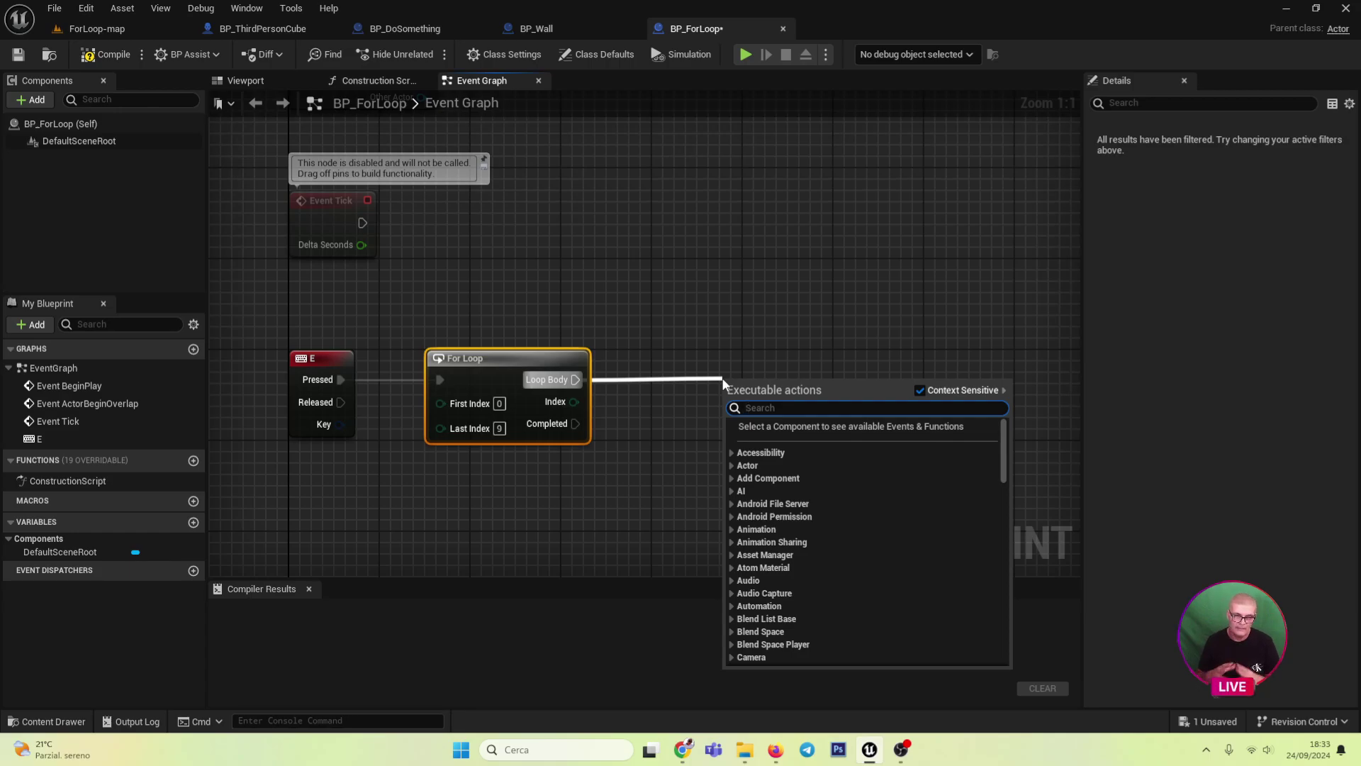
{"action": "left_click", "coordinate": [611, 394]}
{"action": "left_click_drag", "start_coordinate": [575, 424], "coordinate": [633, 525]}
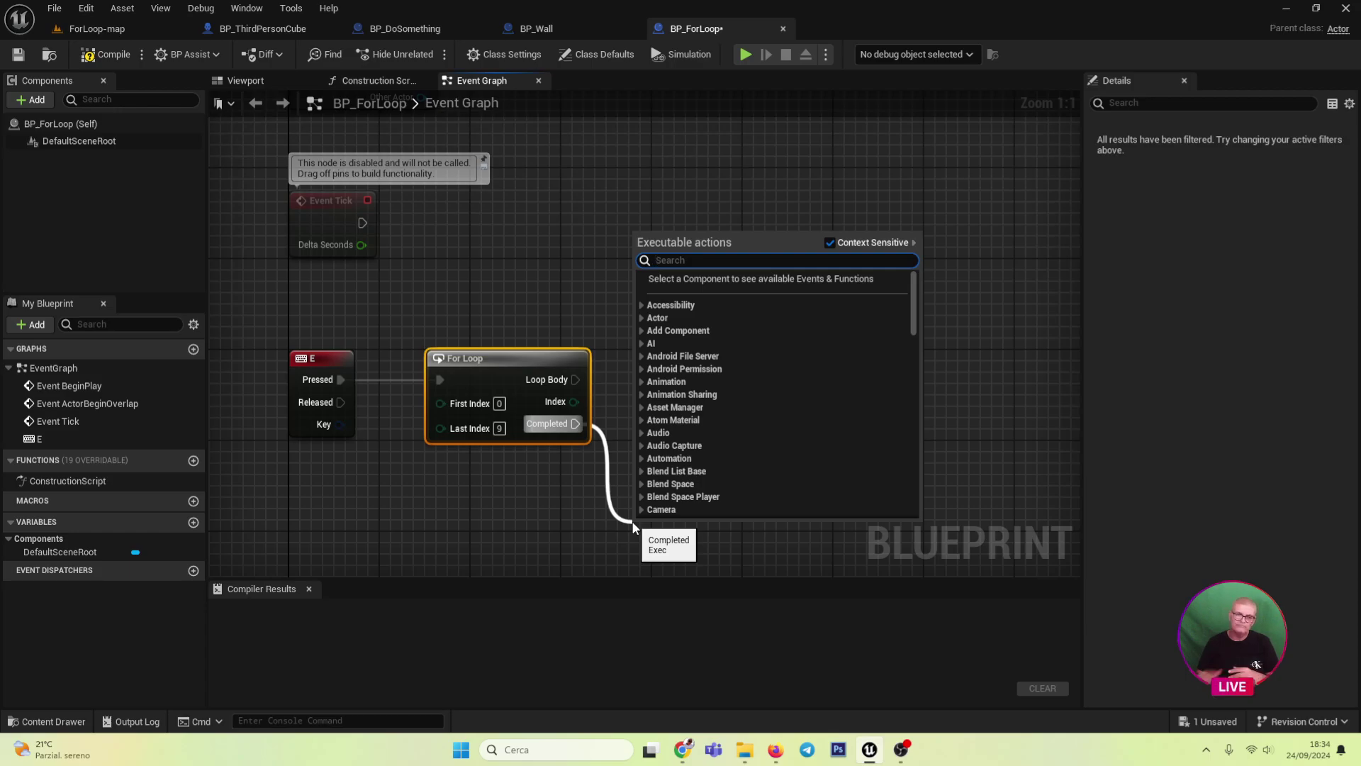
{"action": "left_click", "coordinate": [541, 254]}
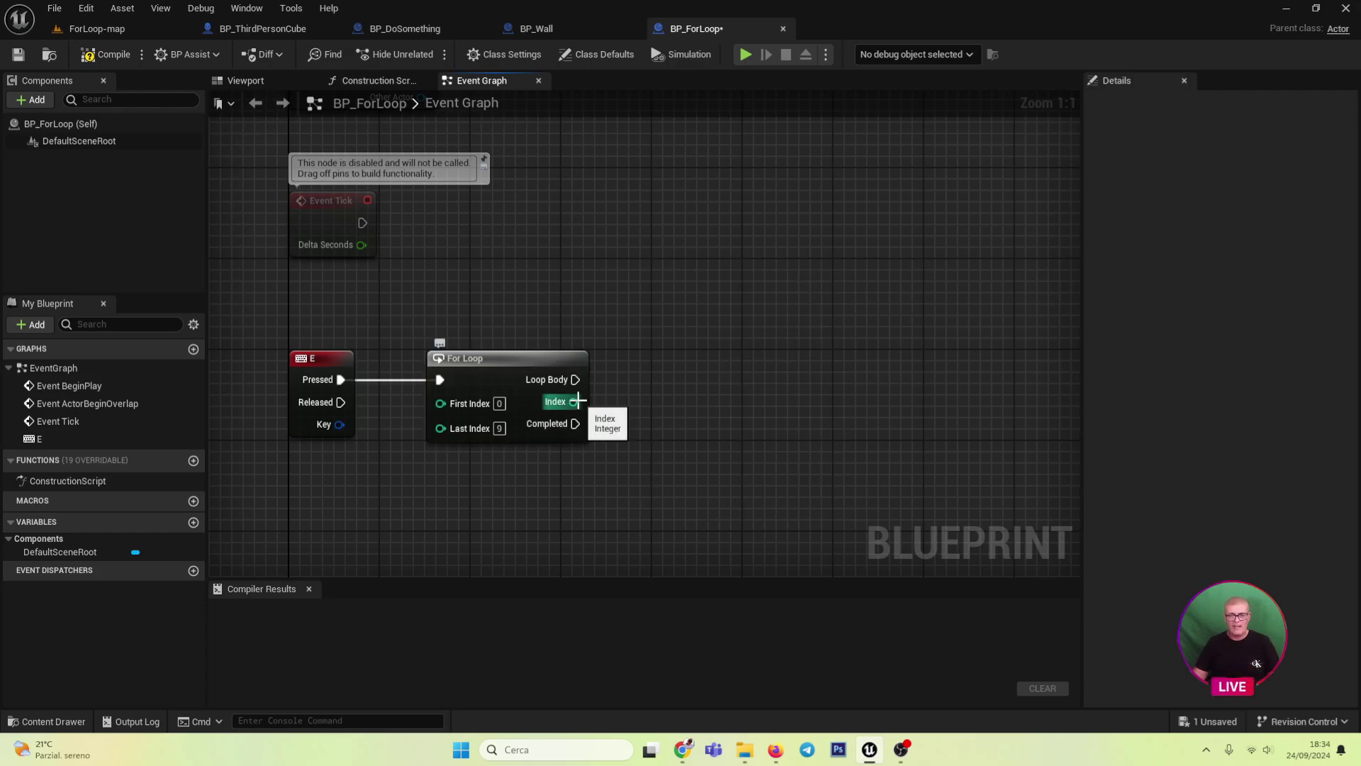
{"action": "left_click_drag", "start_coordinate": [575, 402], "coordinate": [657, 487]}
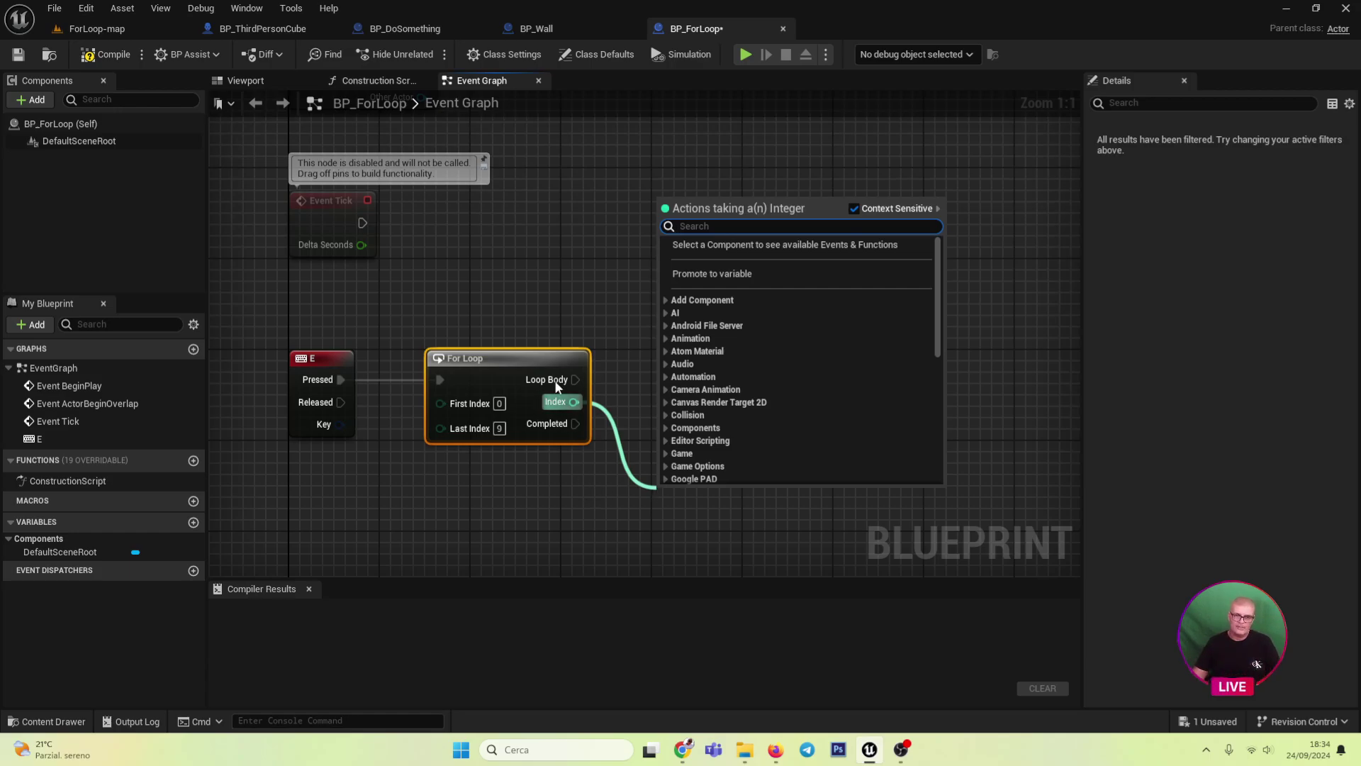
- Wire the loop Index into a new Multiply node and set its second input to 500
{"action": "left_click", "coordinate": [564, 539]}
{"action": "right_click_drag", "start_coordinate": [649, 450], "coordinate": [539, 386]}
{"action": "left_click_drag", "start_coordinate": [463, 337], "coordinate": [573, 486]}
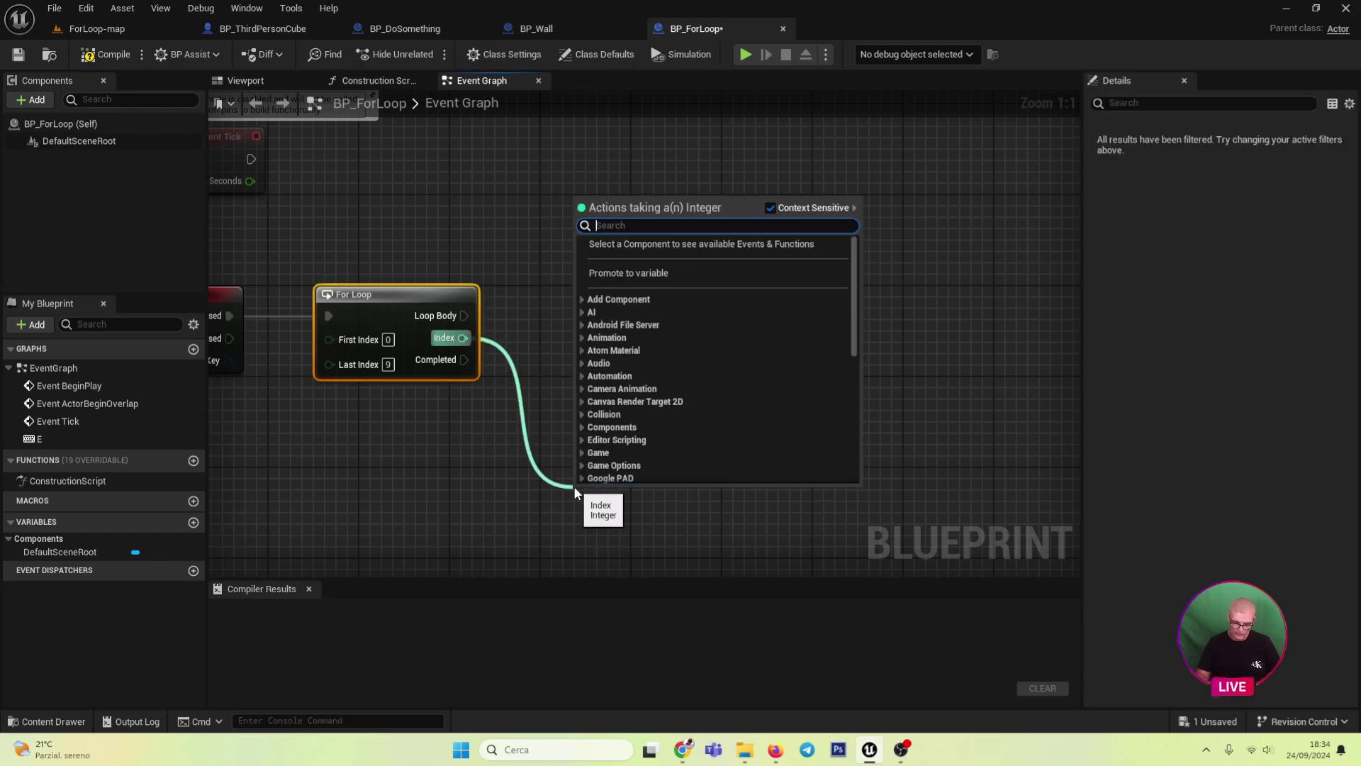
{"action": "type", "text": "mult"}
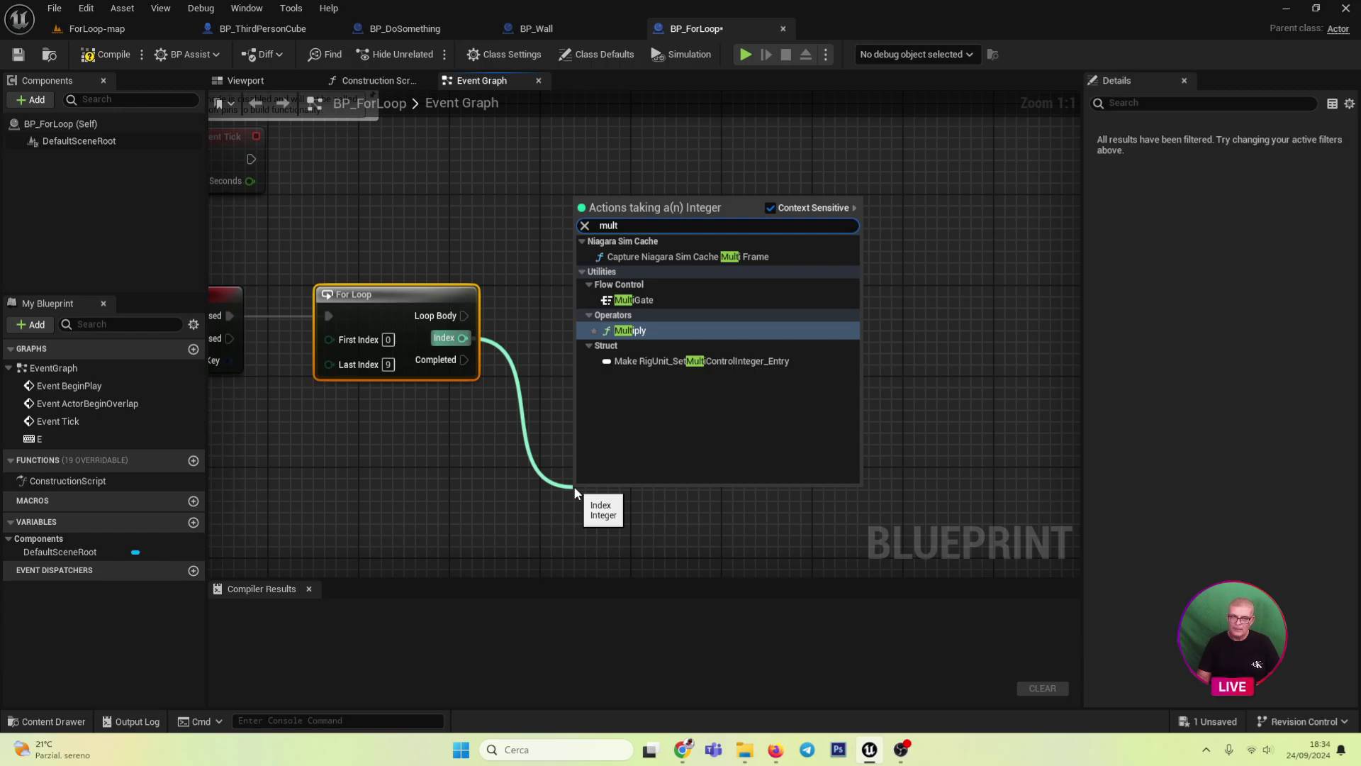
{"action": "left_click", "coordinate": [624, 330]}
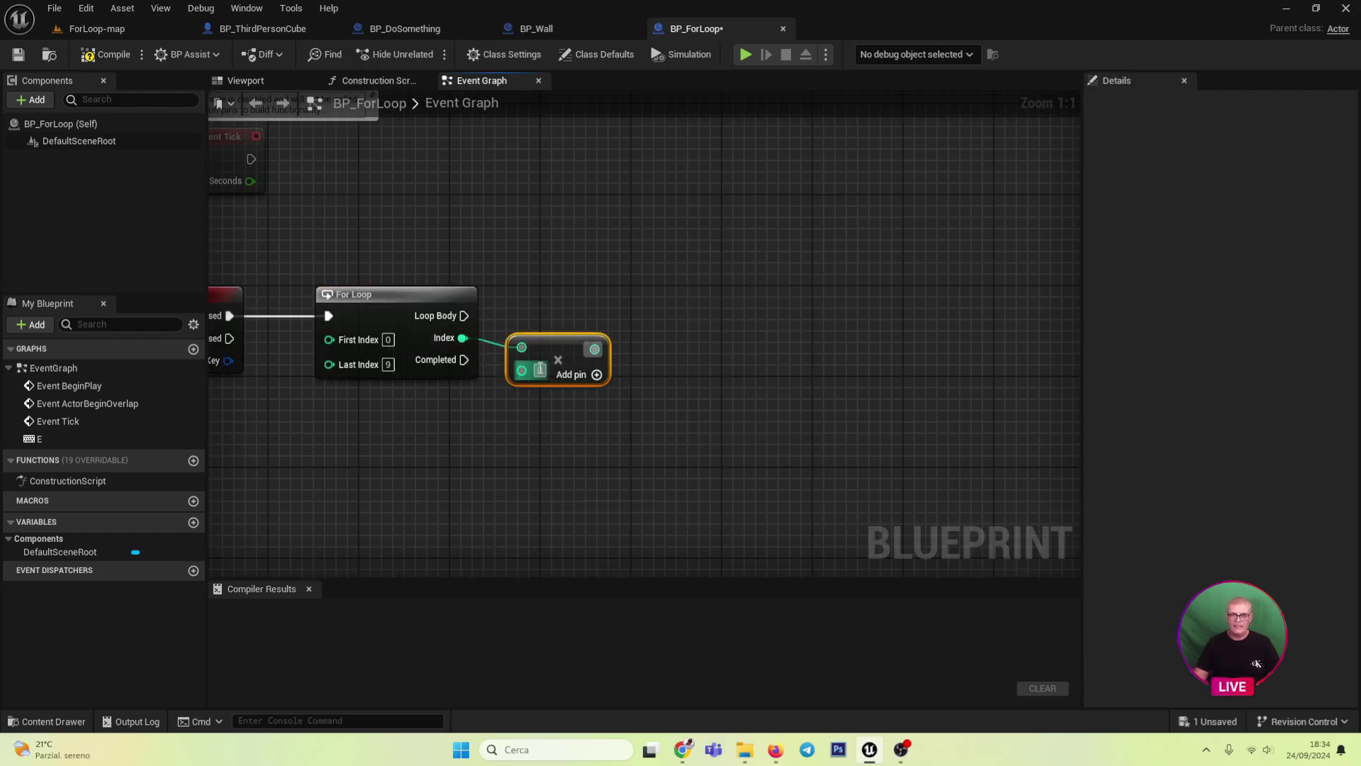
{"action": "left_click_drag", "start_coordinate": [550, 350], "coordinate": [595, 405]}
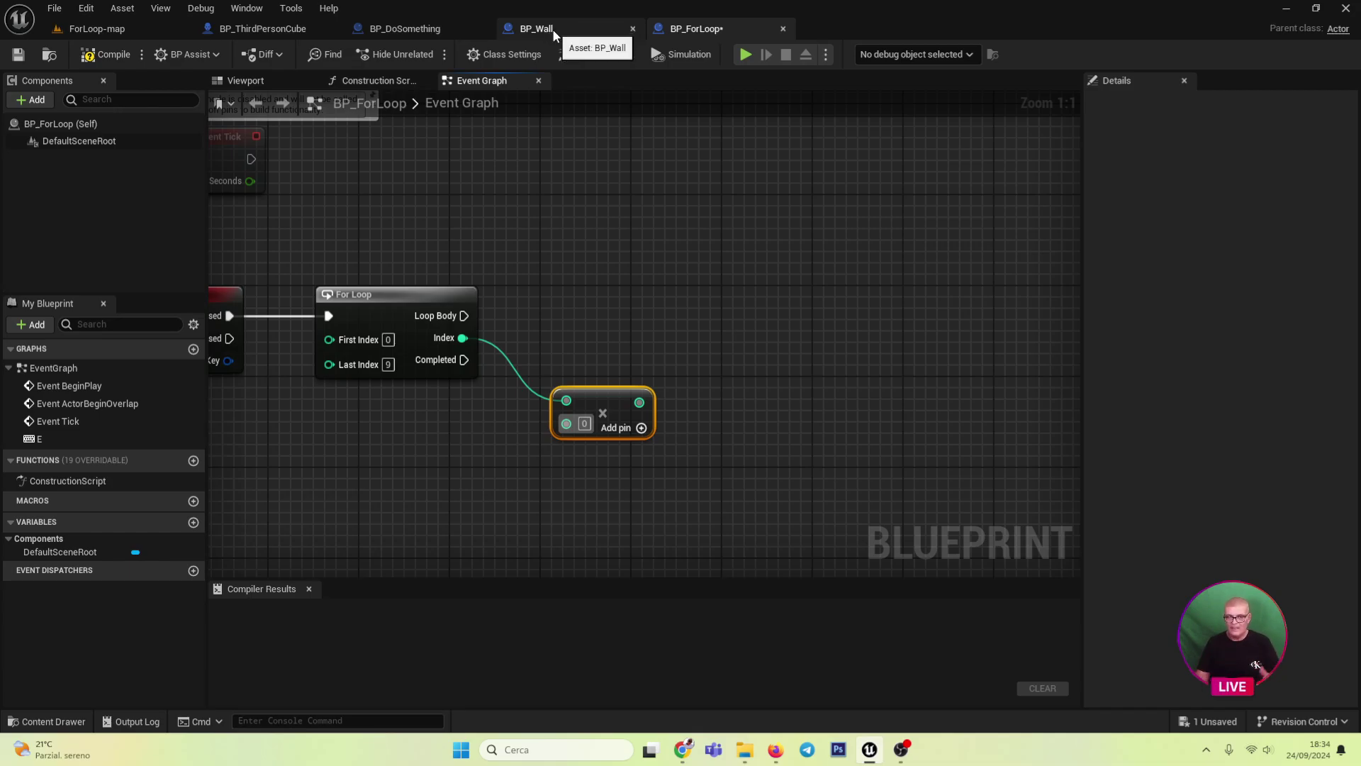
{"action": "left_click", "coordinate": [584, 423]}
{"action": "type", "text": "9"}
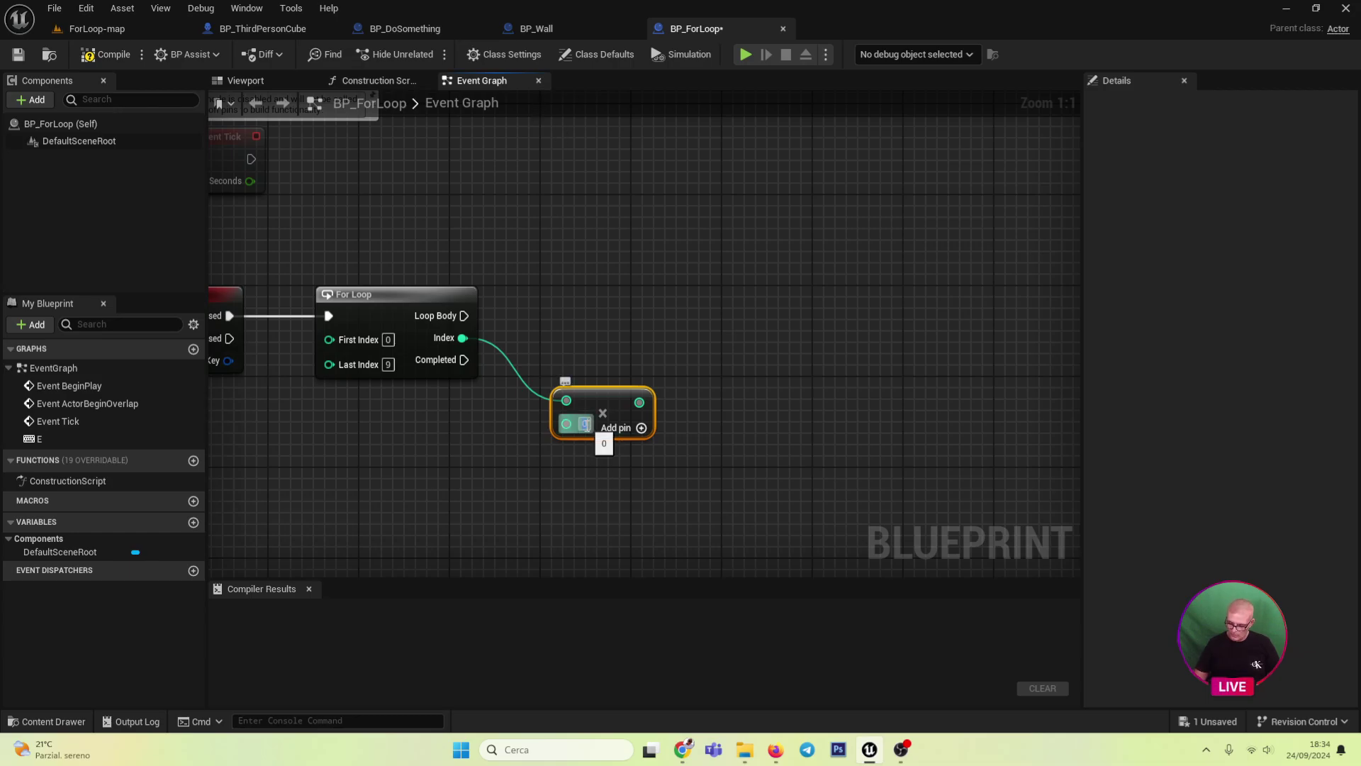
{"action": "key", "text": "BackSpace"}
{"action": "type", "text": "500"}
{"action": "key", "text": "Return"}
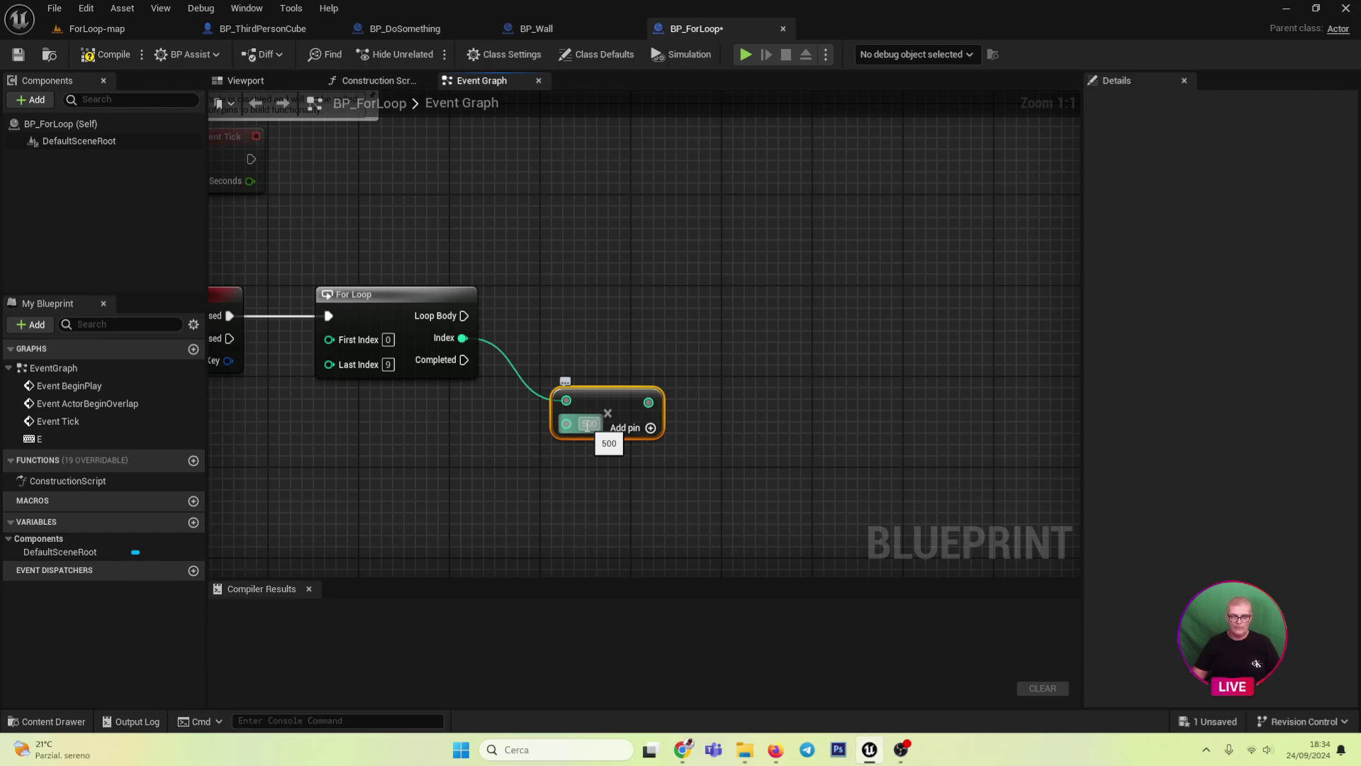
{"action": "left_click_drag", "start_coordinate": [595, 404], "coordinate": [606, 450]}
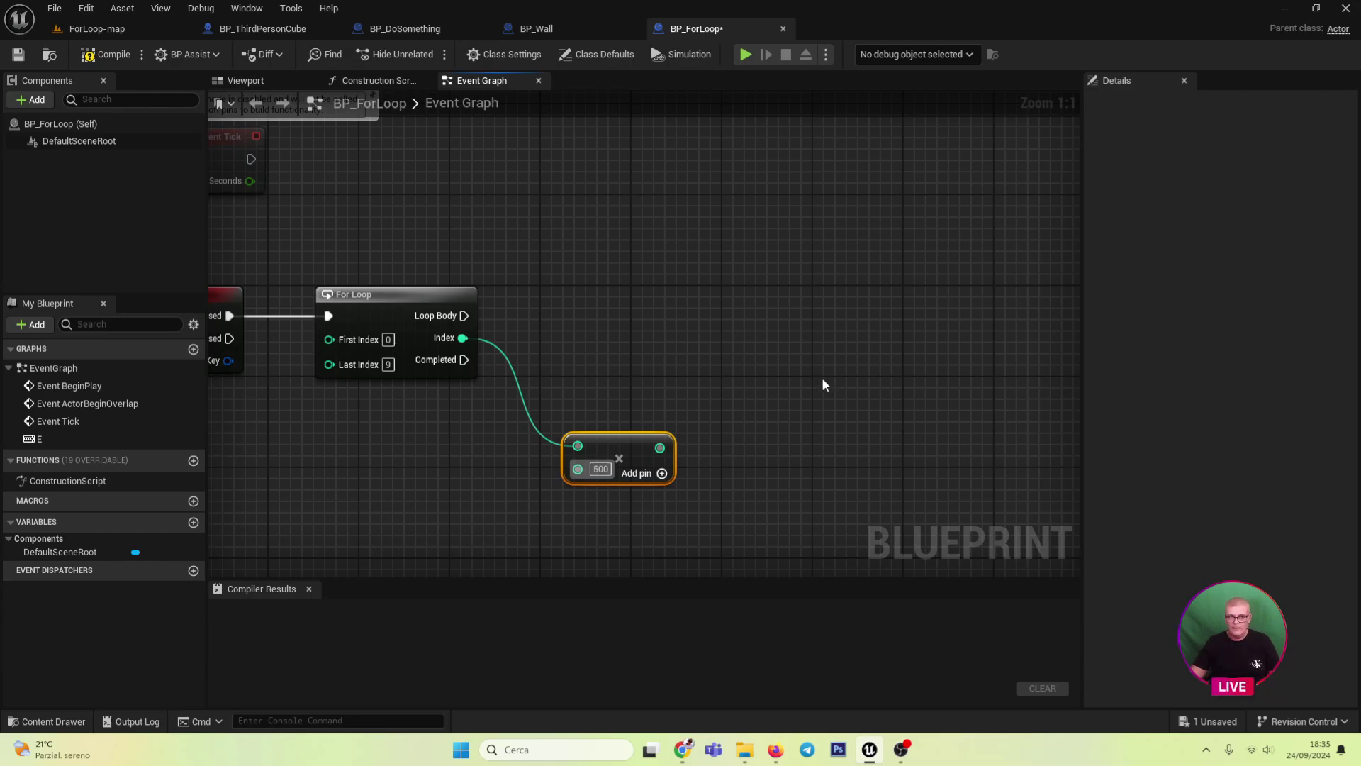
- Add a Spawn Actor from Class node on Loop Body with Class BP_Wall, then search 'make' from Spawn Transform
{"action": "left_click_drag", "start_coordinate": [464, 316], "coordinate": [743, 320]}
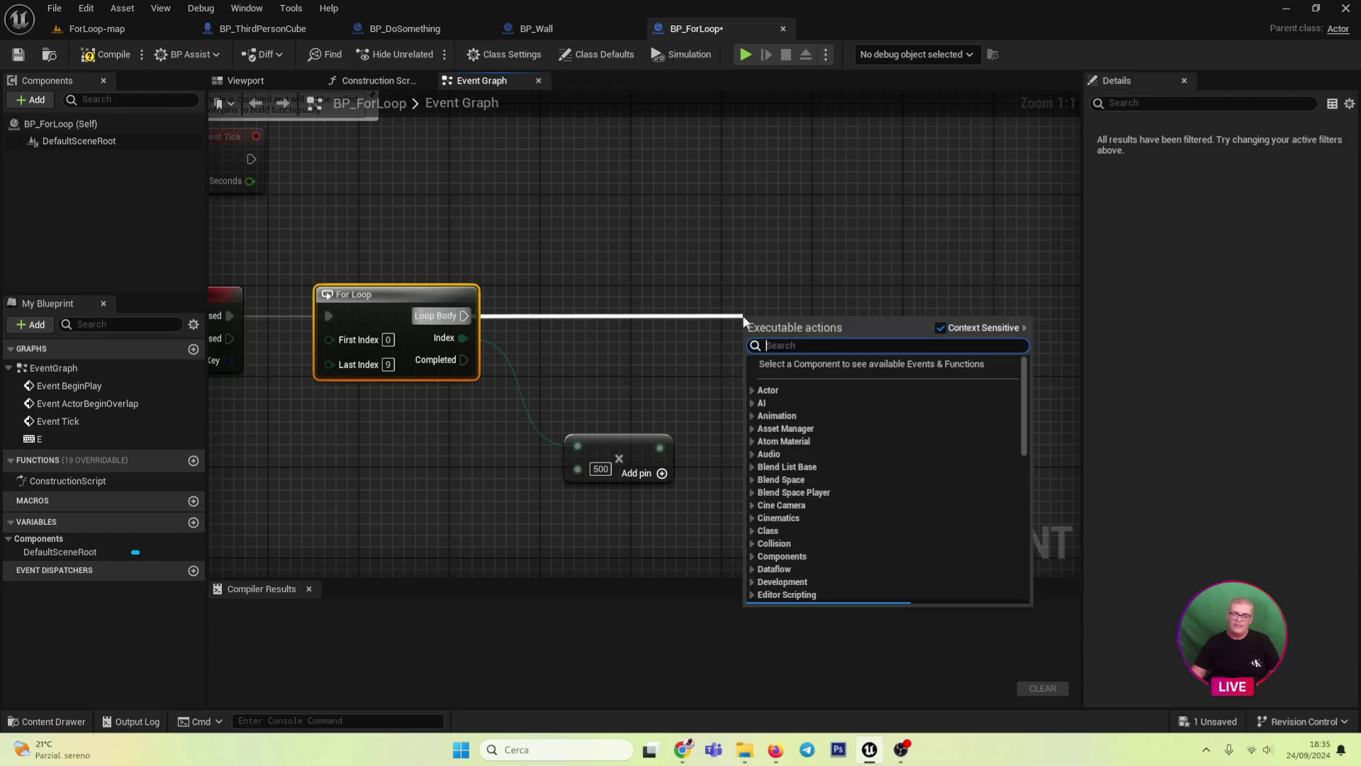
{"action": "type", "text": "spa"}
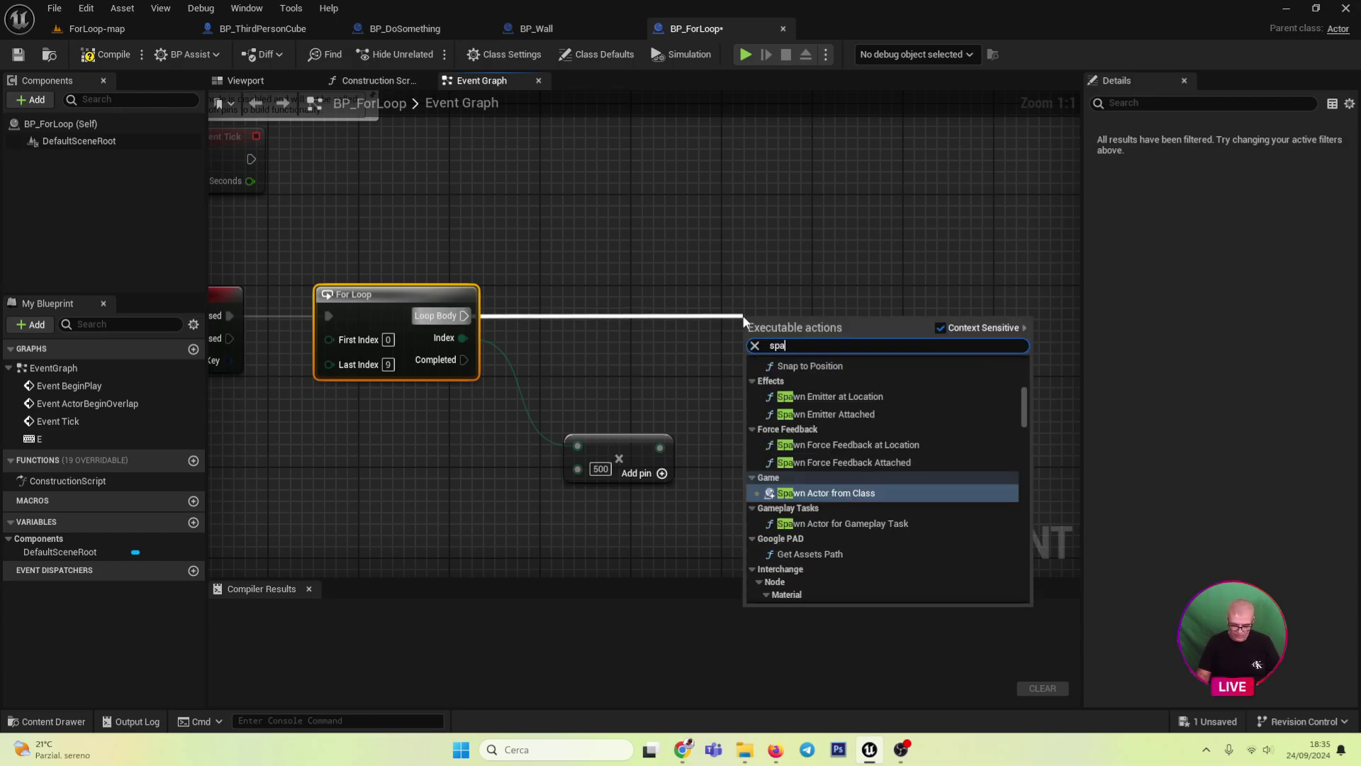
{"action": "type", "text": "wnac"}
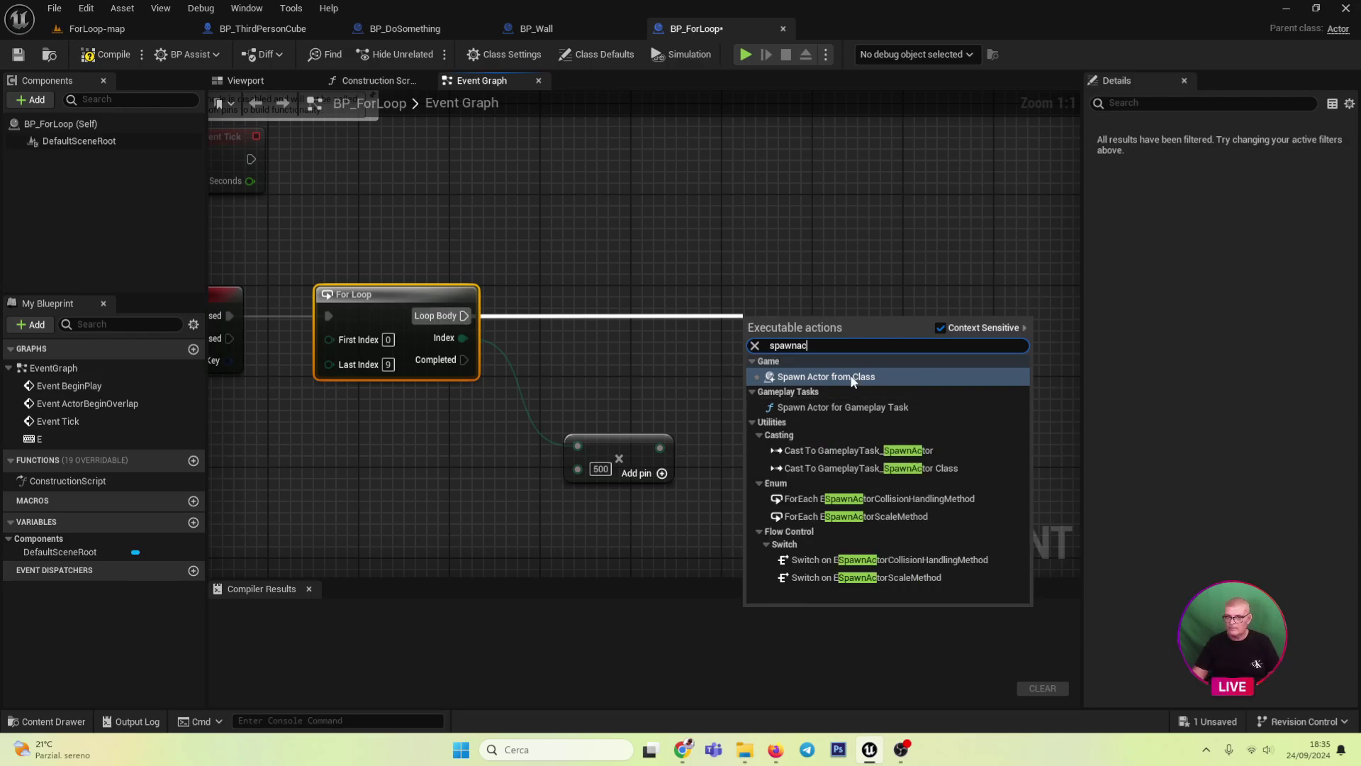
{"action": "left_click", "coordinate": [922, 392]}
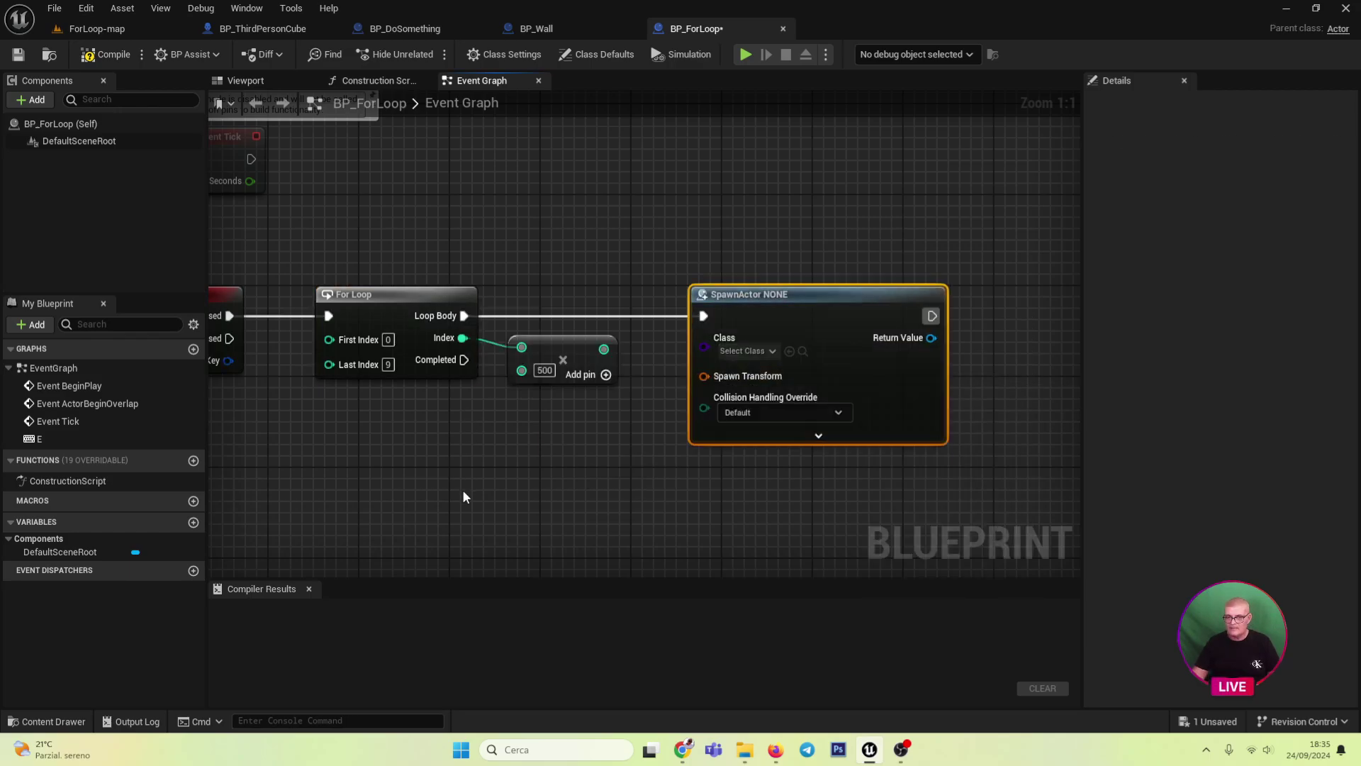
{"action": "left_click", "coordinate": [737, 351]}
{"action": "type", "text": "bp"}
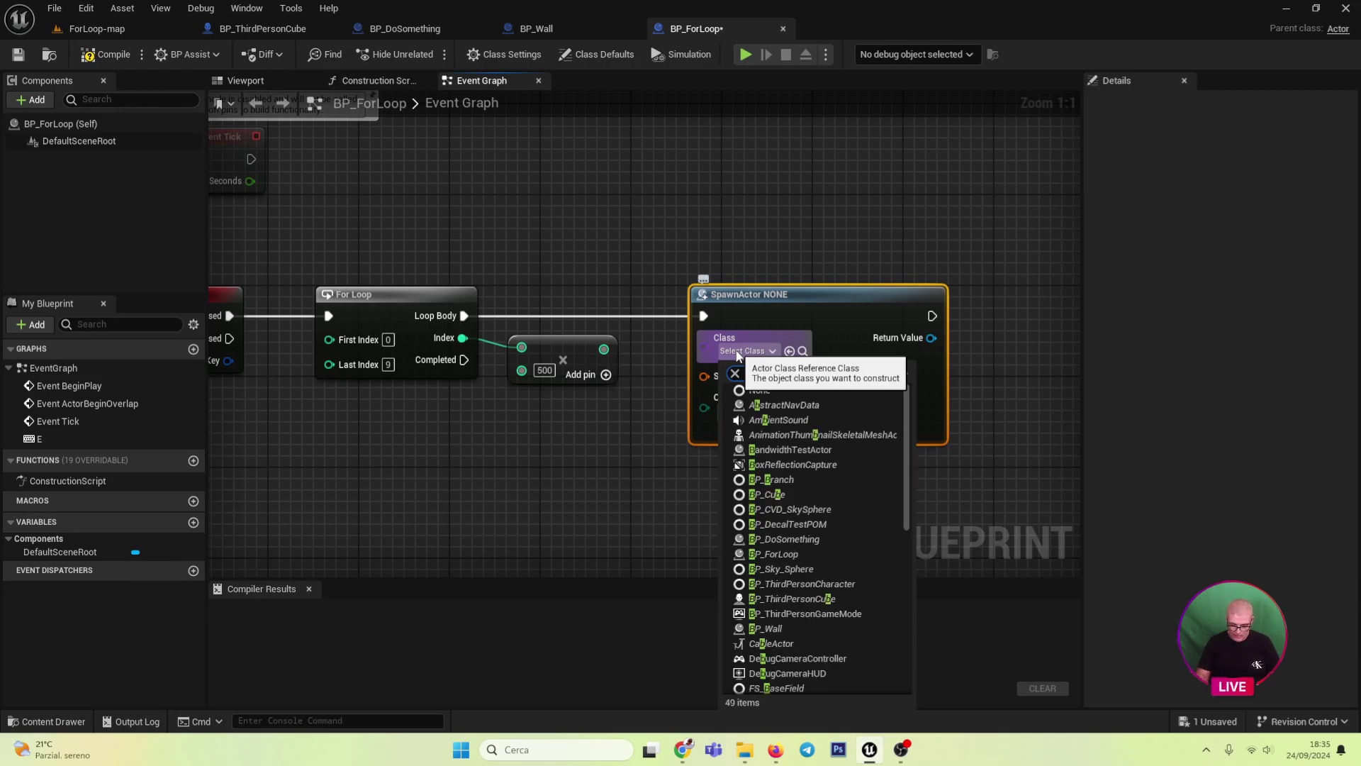
{"action": "type", "text": " wall"}
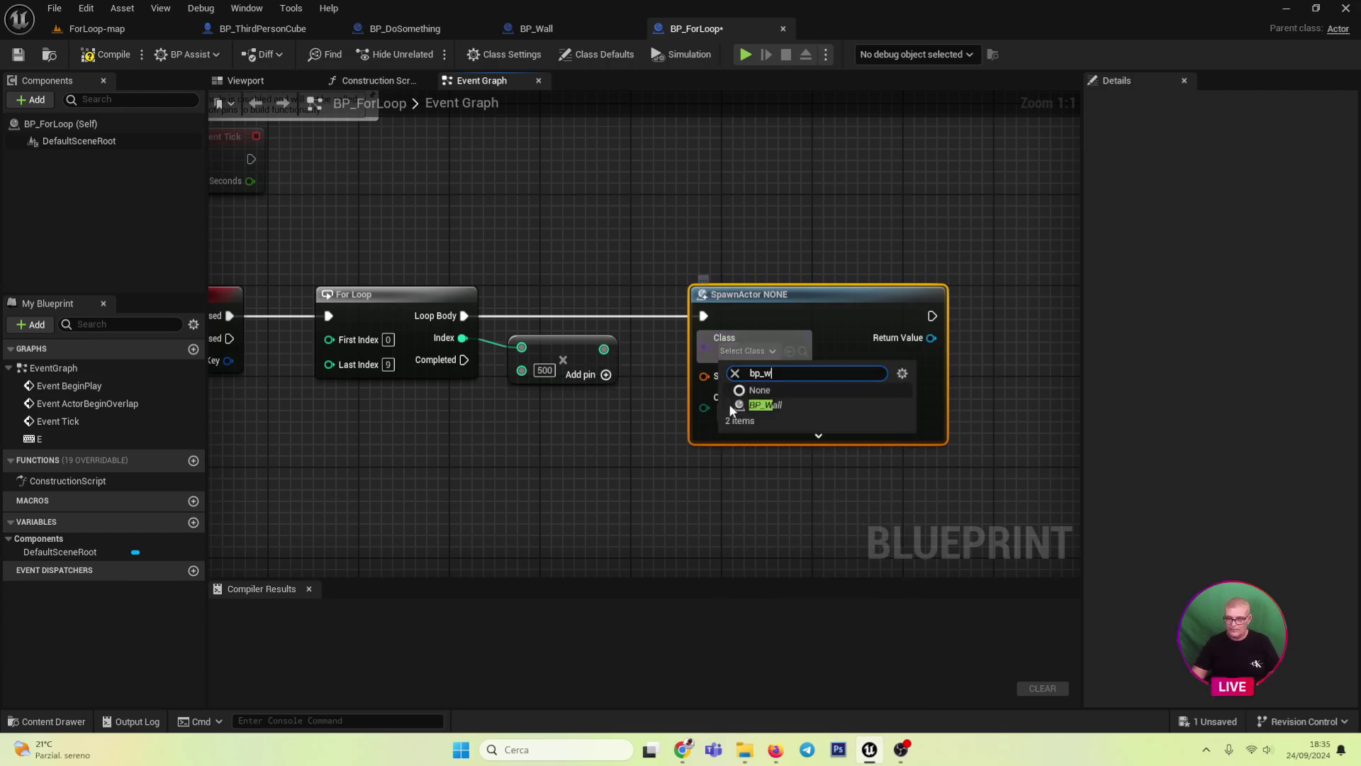
{"action": "left_click", "coordinate": [759, 401]}
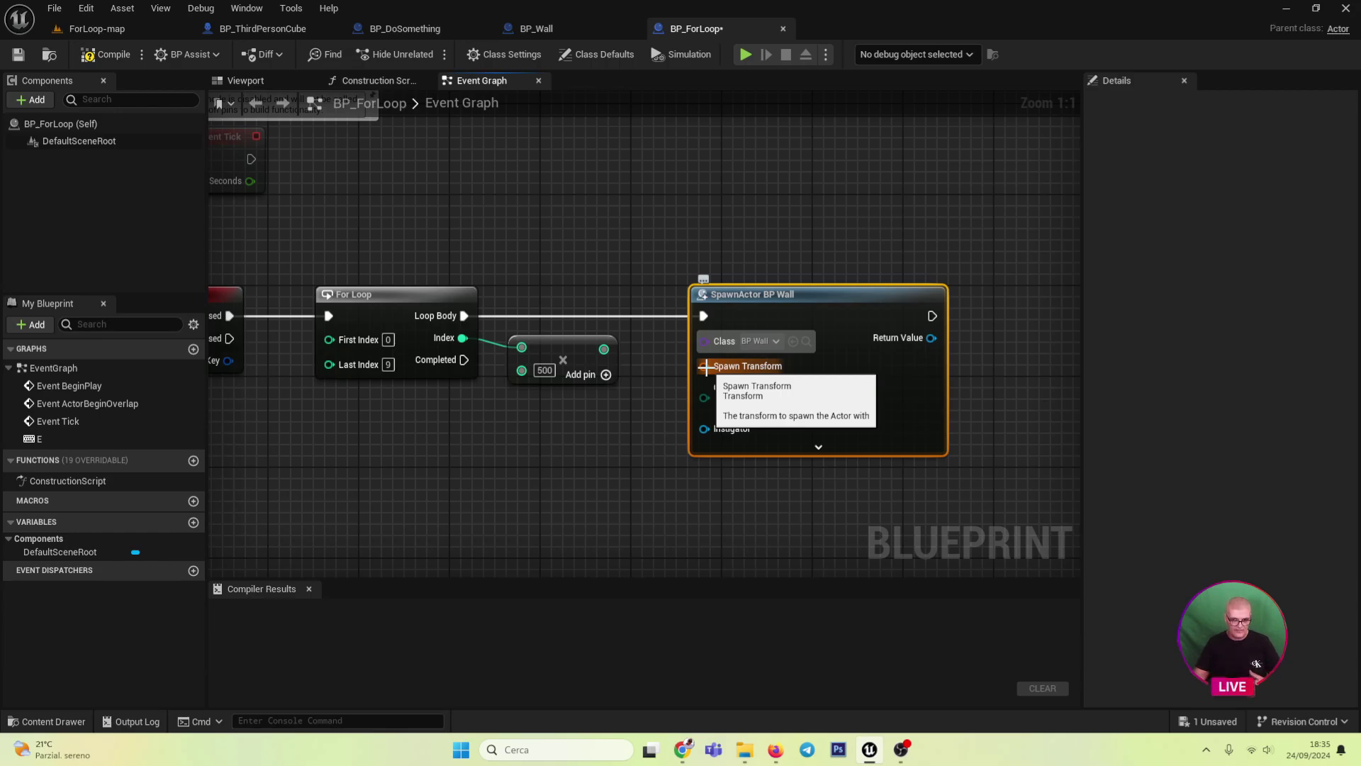
{"action": "left_click_drag", "start_coordinate": [705, 366], "coordinate": [623, 469]}
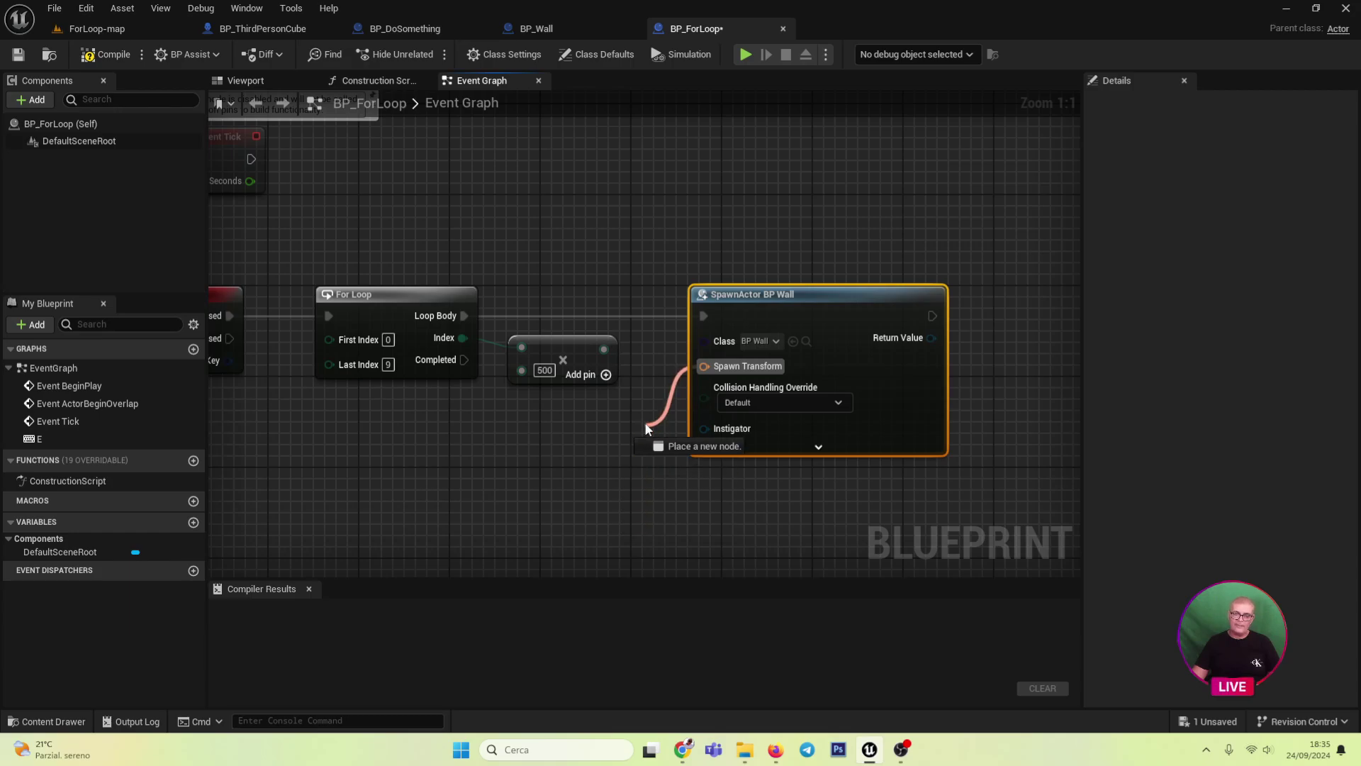
{"action": "type", "text": "ma"}
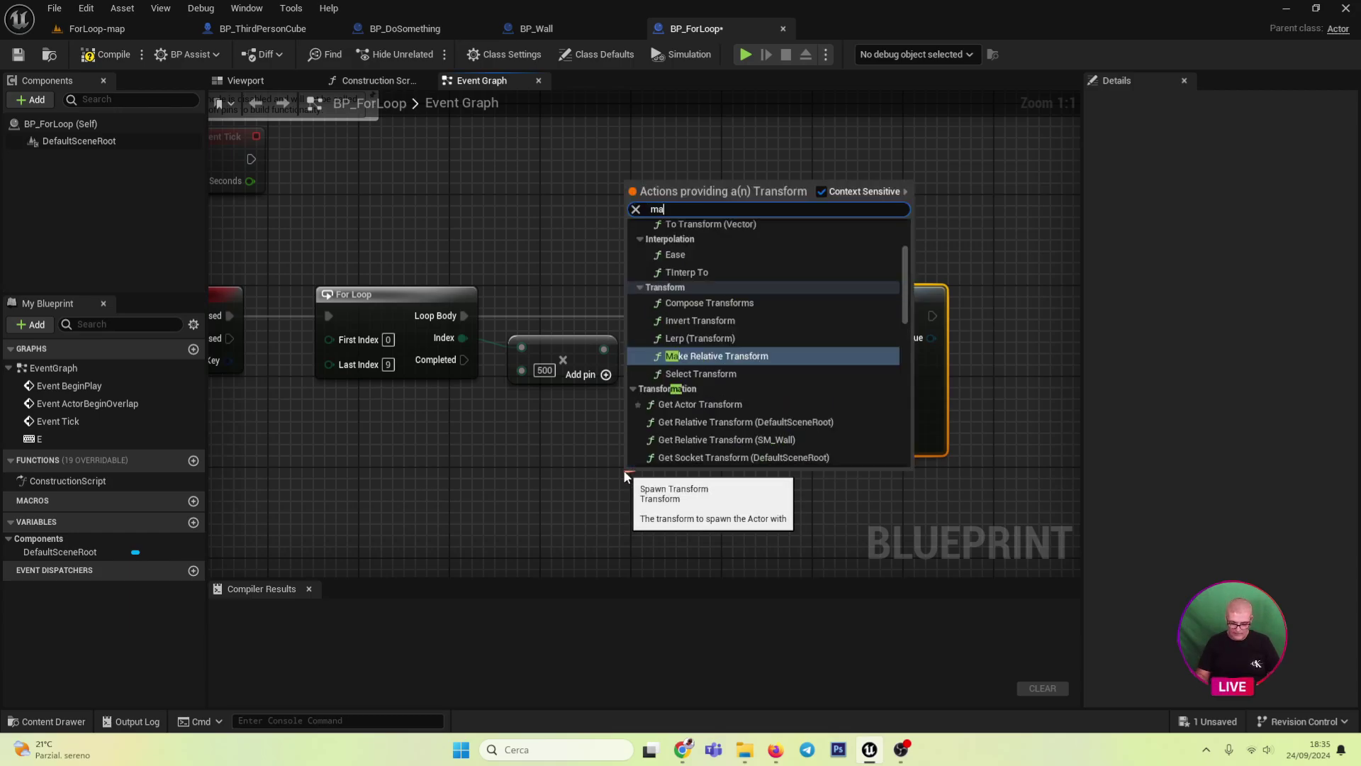
{"action": "type", "text": "ke"}
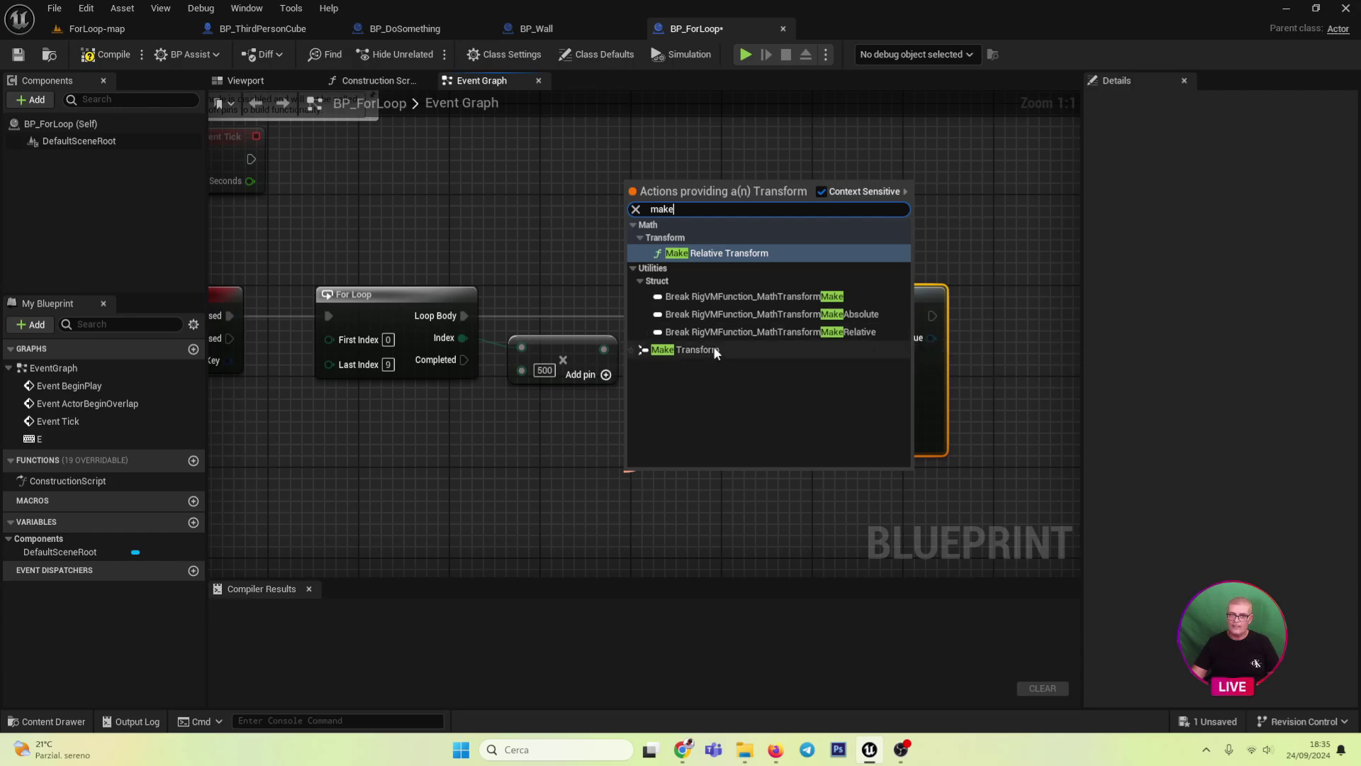
- Add a Make Transform for Spawn Transform, split its Location, and wire Index × 500 into Location Y
{"action": "left_click", "coordinate": [713, 349]}
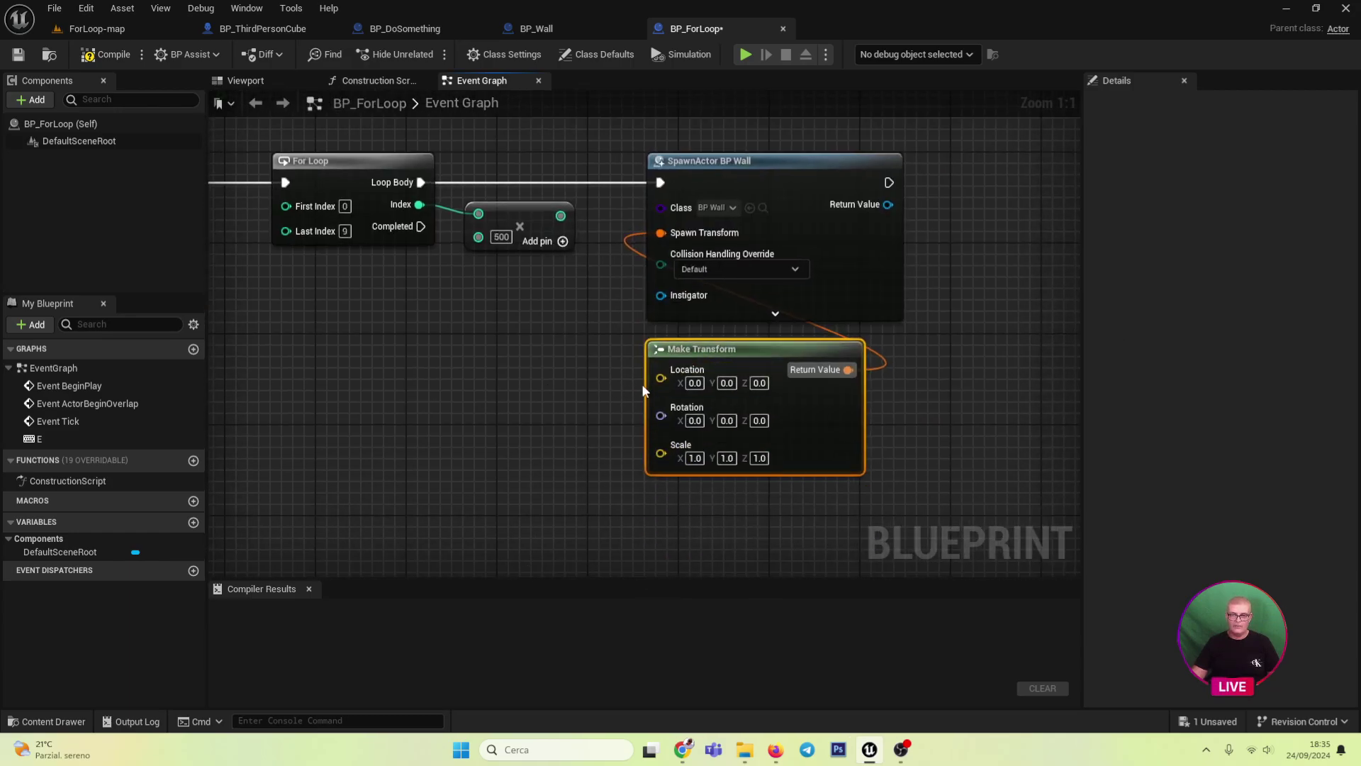
{"action": "right_click", "coordinate": [656, 379]}
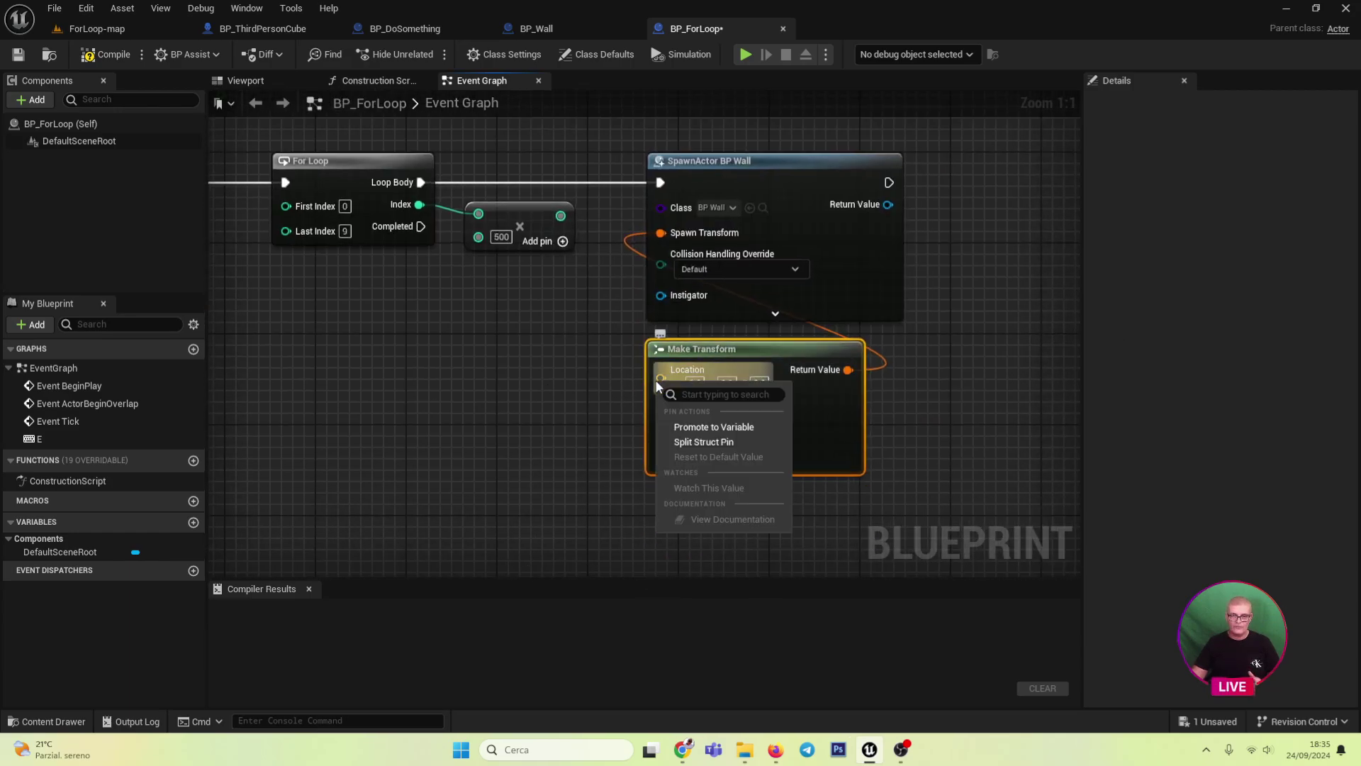
{"action": "left_click", "coordinate": [684, 444]}
{"action": "mouse_move", "coordinate": [500, 209]}
{"action": "left_mouse_down"}
{"action": "mouse_move", "coordinate": [476, 367]}
{"action": "mouse_move", "coordinate": [564, 268]}
{"action": "mouse_move", "coordinate": [640, 372]}
{"action": "mouse_move", "coordinate": [641, 402]}
{"action": "left_mouse_up"}
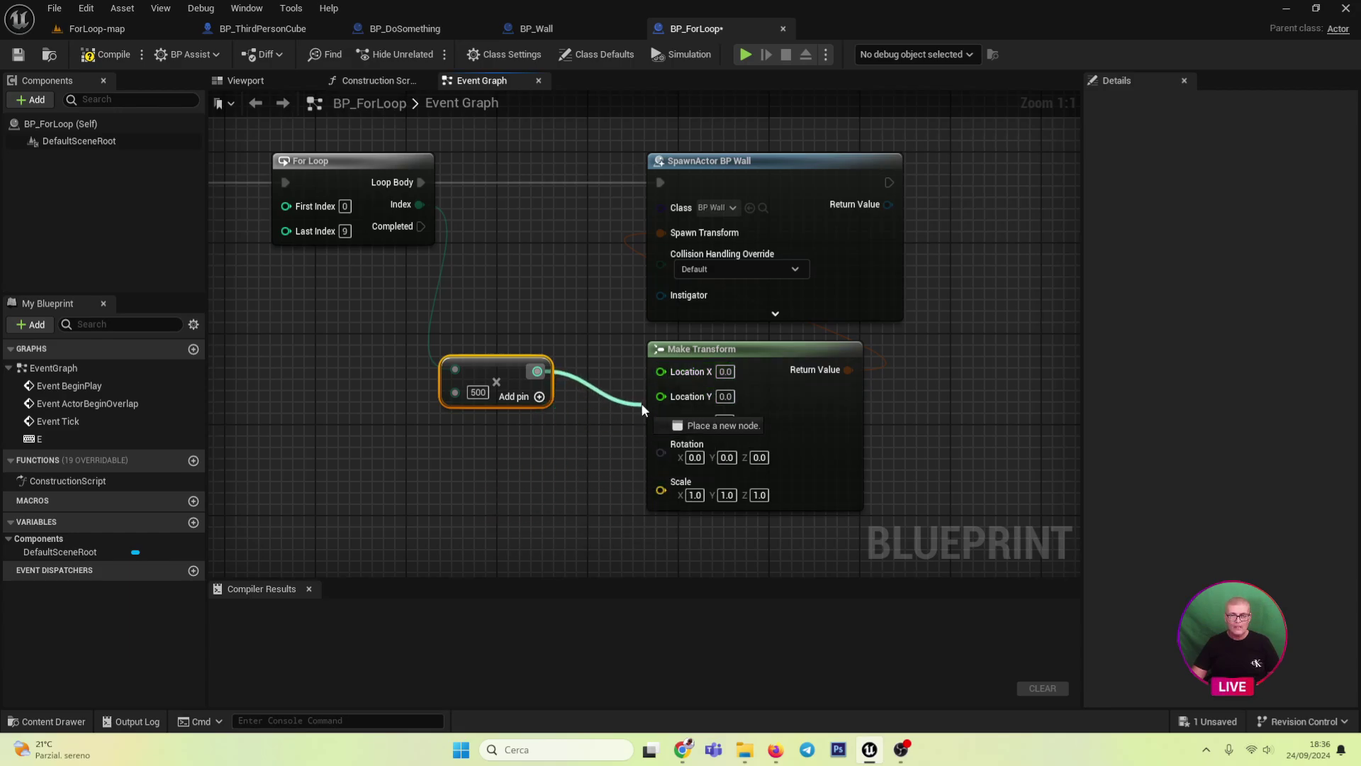
{"action": "mouse_move", "coordinate": [641, 403]}
{"action": "left_mouse_down"}
{"action": "mouse_move", "coordinate": [653, 410]}
{"action": "mouse_move", "coordinate": [661, 394]}
{"action": "left_mouse_up"}
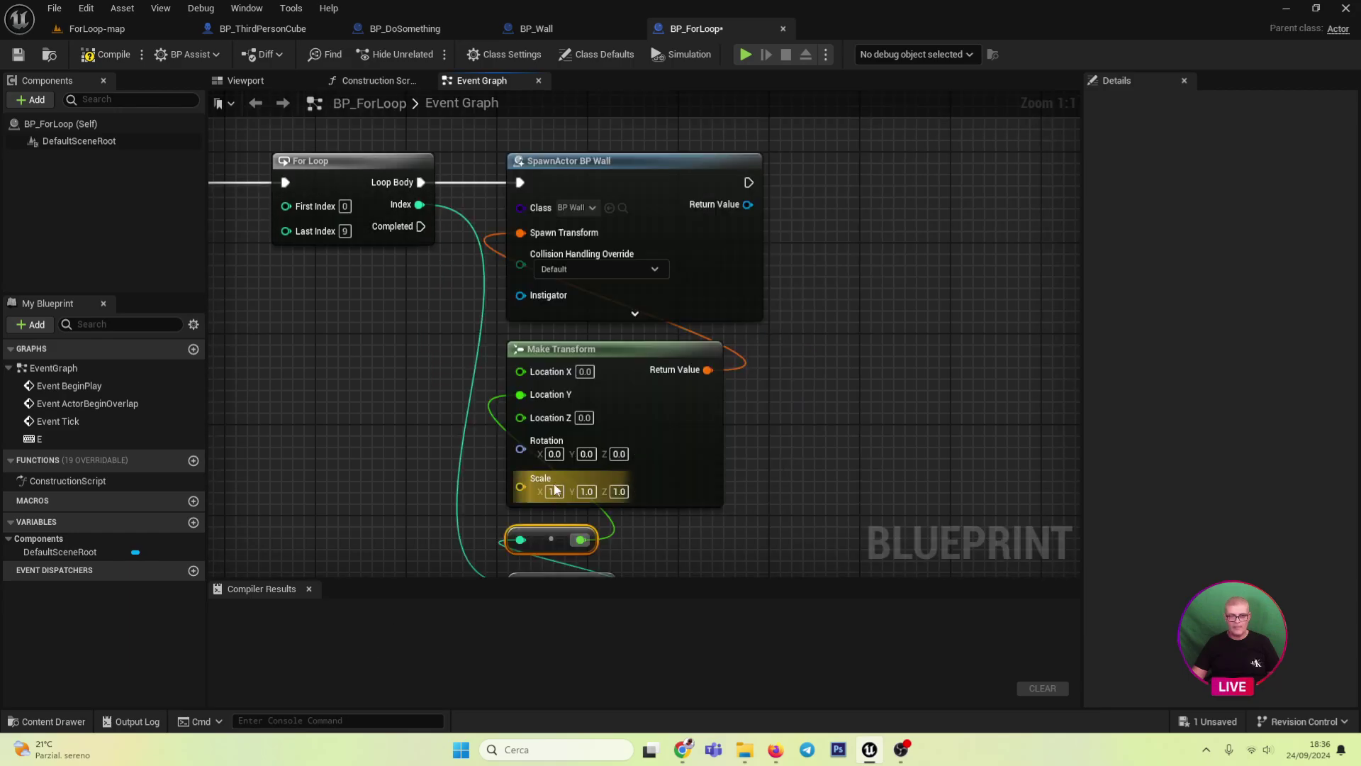
{"action": "right_click_drag", "start_coordinate": [557, 489], "coordinate": [623, 370]}
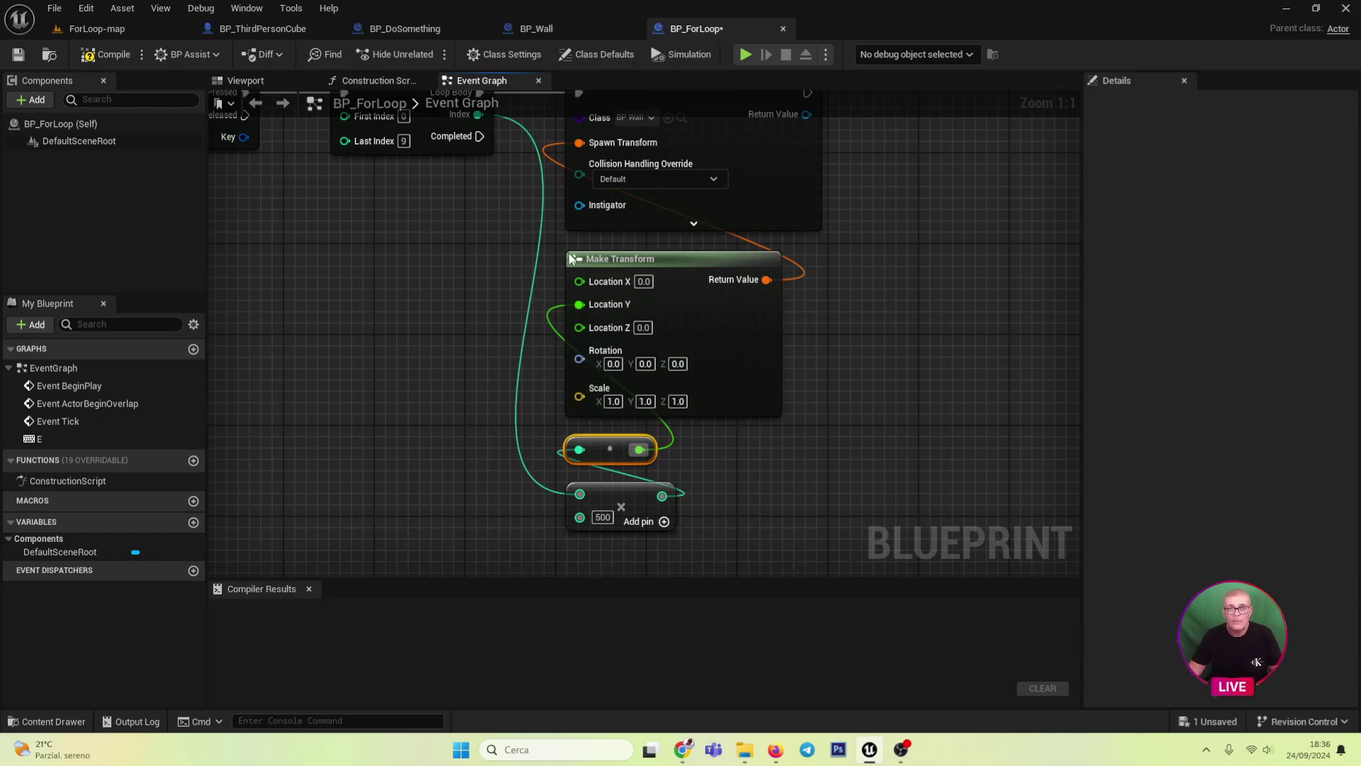
{"action": "right_click_drag", "start_coordinate": [569, 259], "coordinate": [623, 328]}
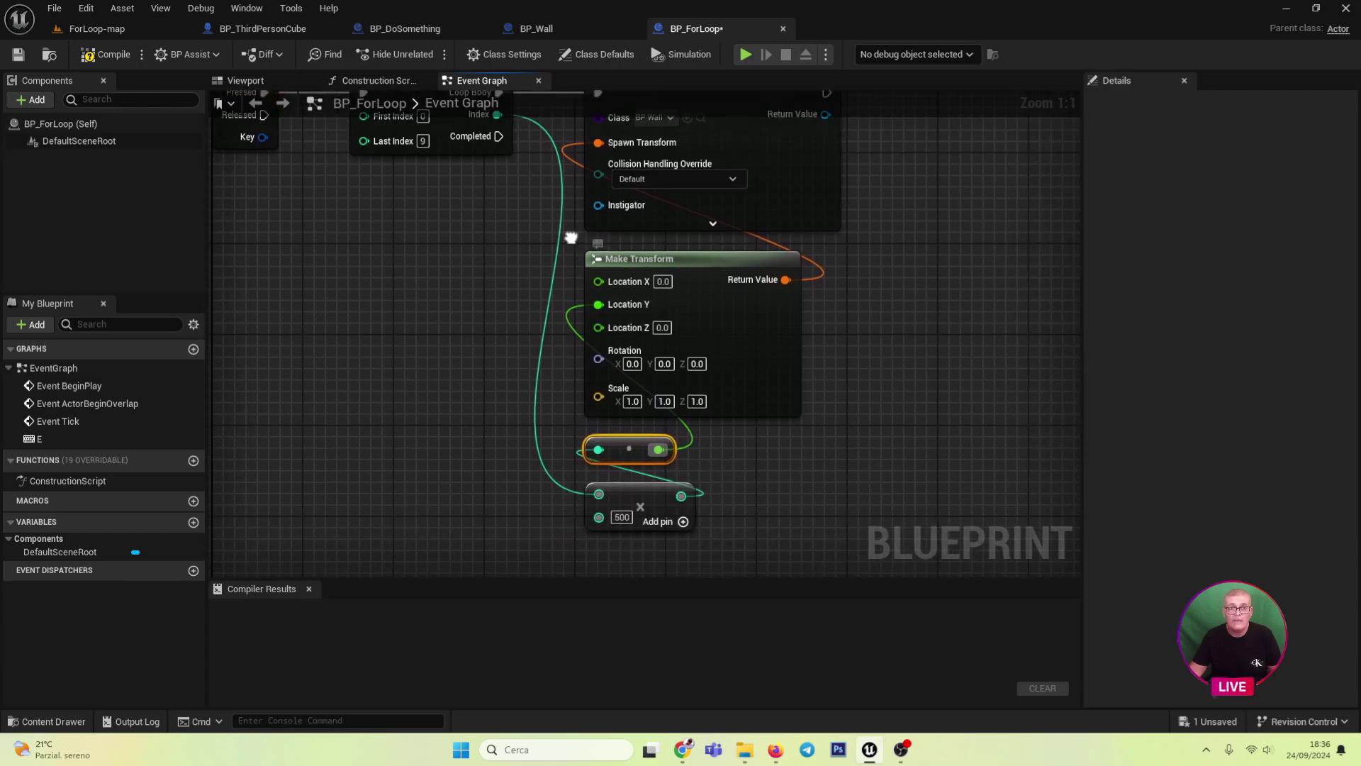
{"action": "right_click_drag", "start_coordinate": [550, 233], "coordinate": [466, 204]}
{"action": "mouse_move", "coordinate": [449, 181]}
{"action": "left_mouse_down"}
{"action": "mouse_move", "coordinate": [477, 459]}
{"action": "mouse_move", "coordinate": [540, 529]}
{"action": "left_mouse_up"}
- Add a Delay of 3 seconds after the loop's Completed output
{"action": "type", "text": "delay"}
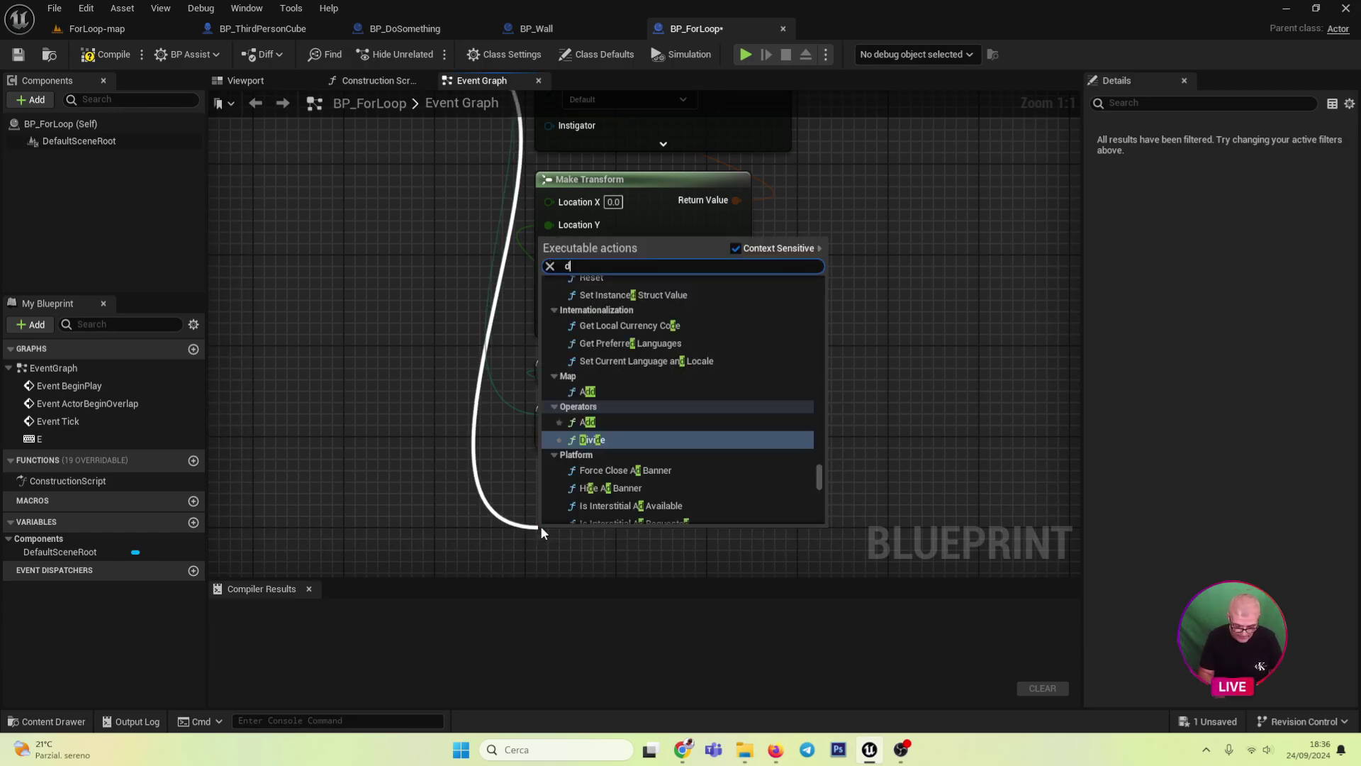
{"action": "key", "text": "Return"}
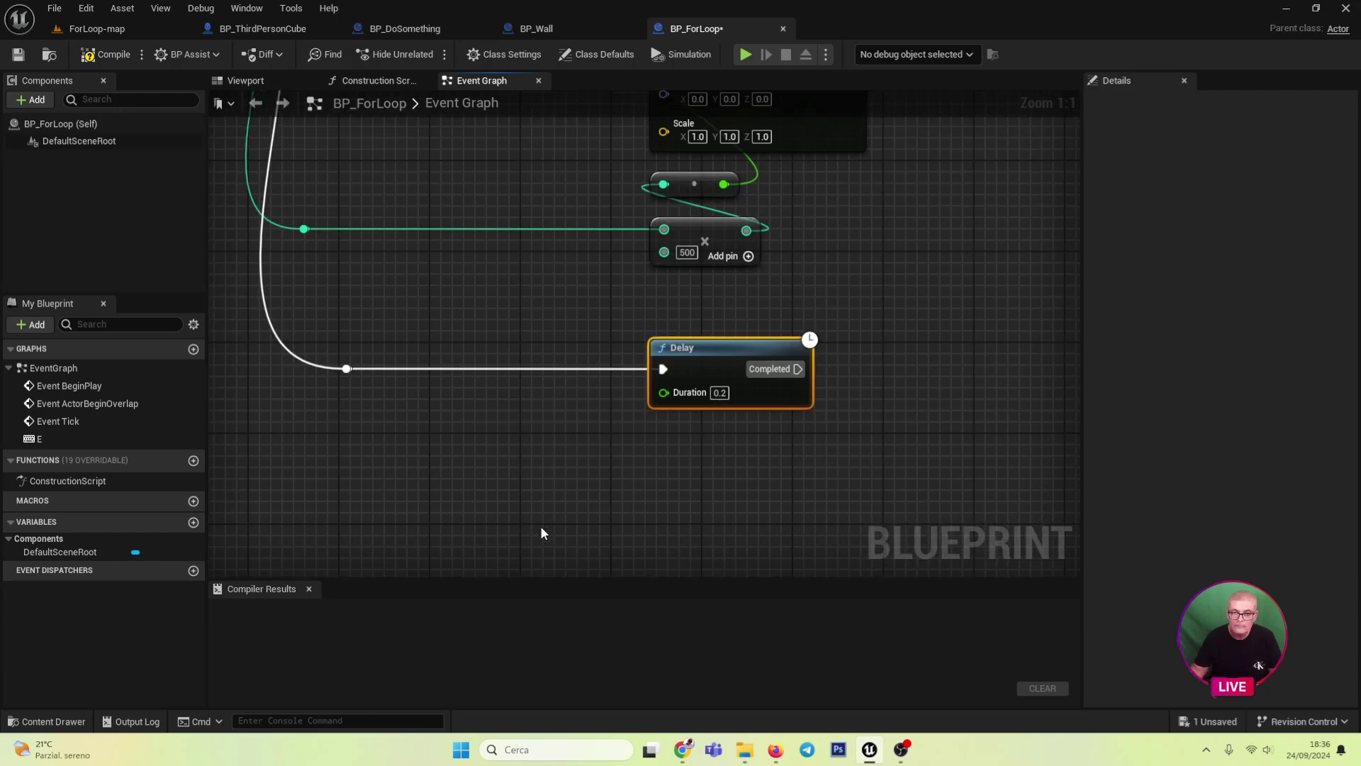
{"action": "right_click_drag", "start_coordinate": [647, 427], "coordinate": [454, 468]}
{"action": "left_click", "coordinate": [523, 434]}
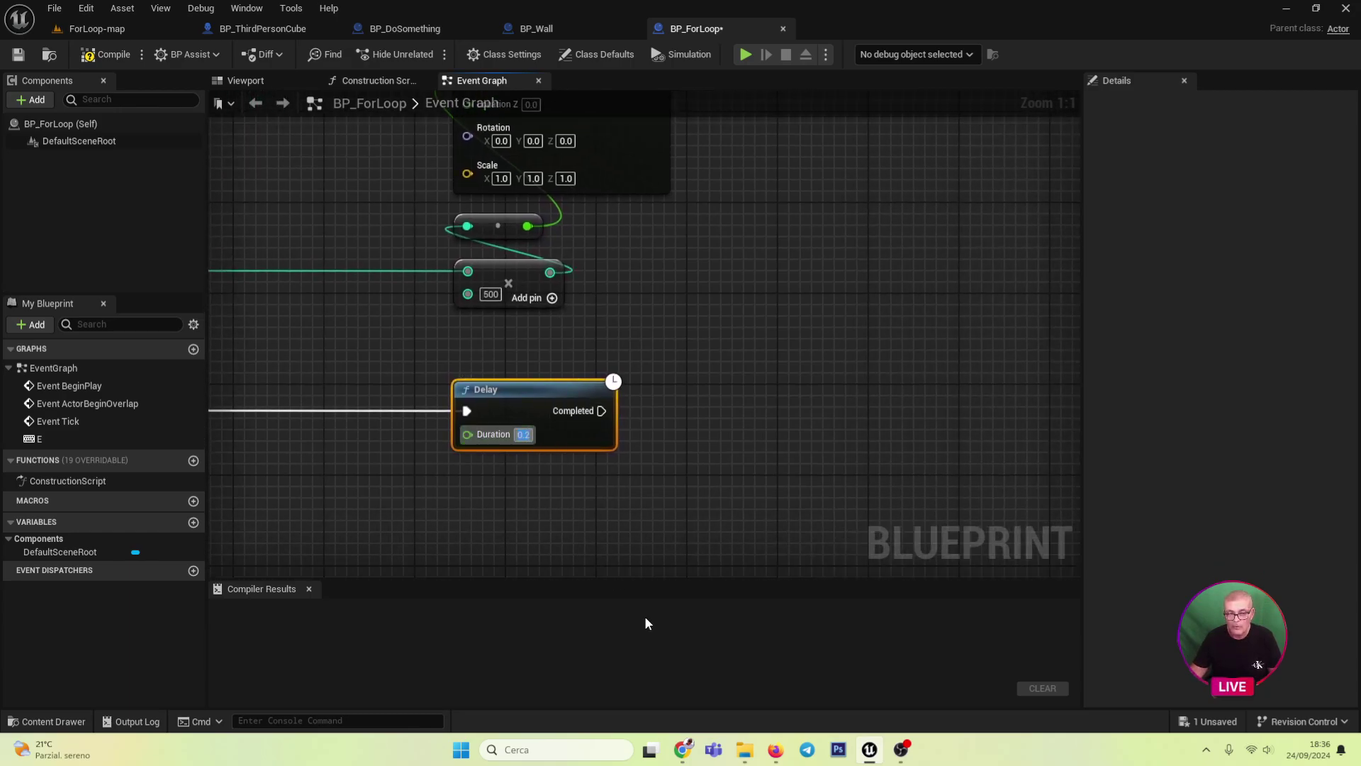
{"action": "type", "text": "3"}
{"action": "key", "text": "Return"}
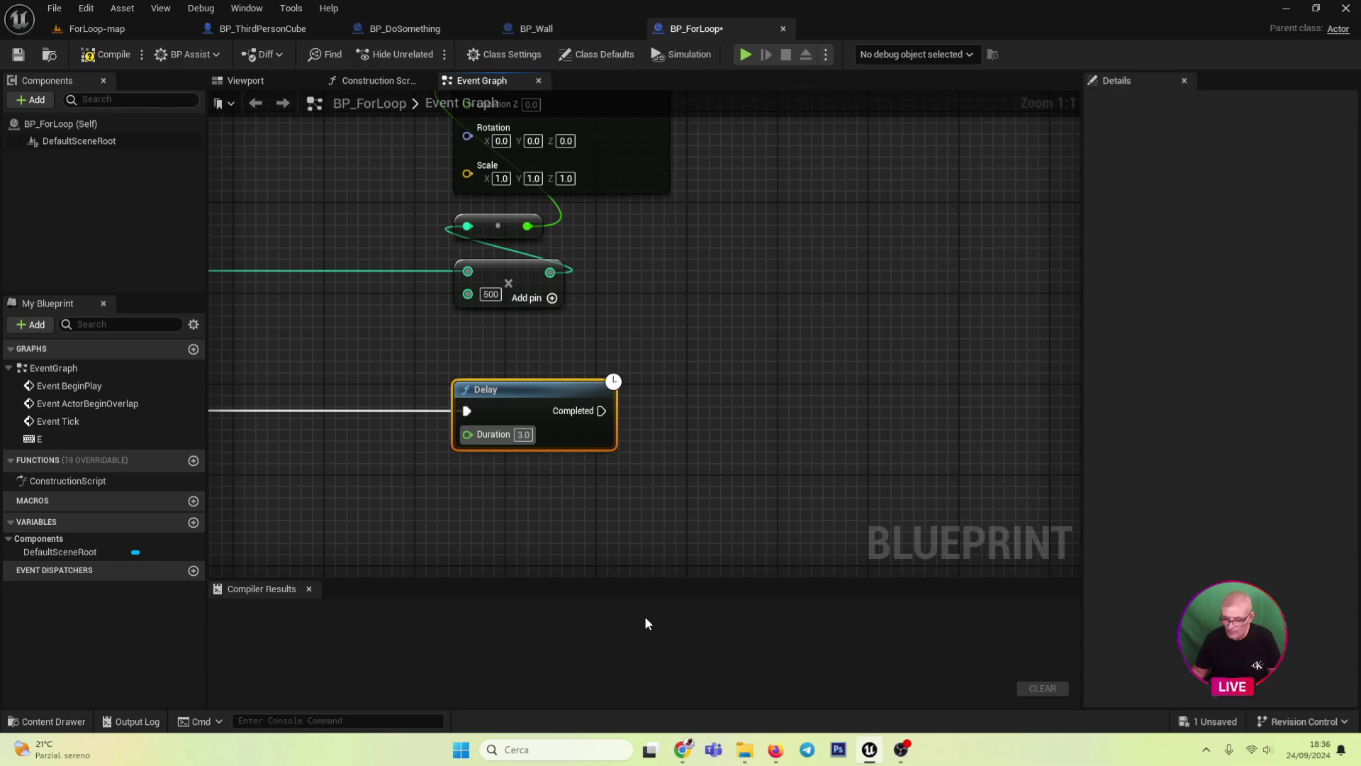
- Follow the Delay with a Print String node and enter its on-screen message text
{"action": "left_click_drag", "start_coordinate": [604, 413], "coordinate": [726, 412]}
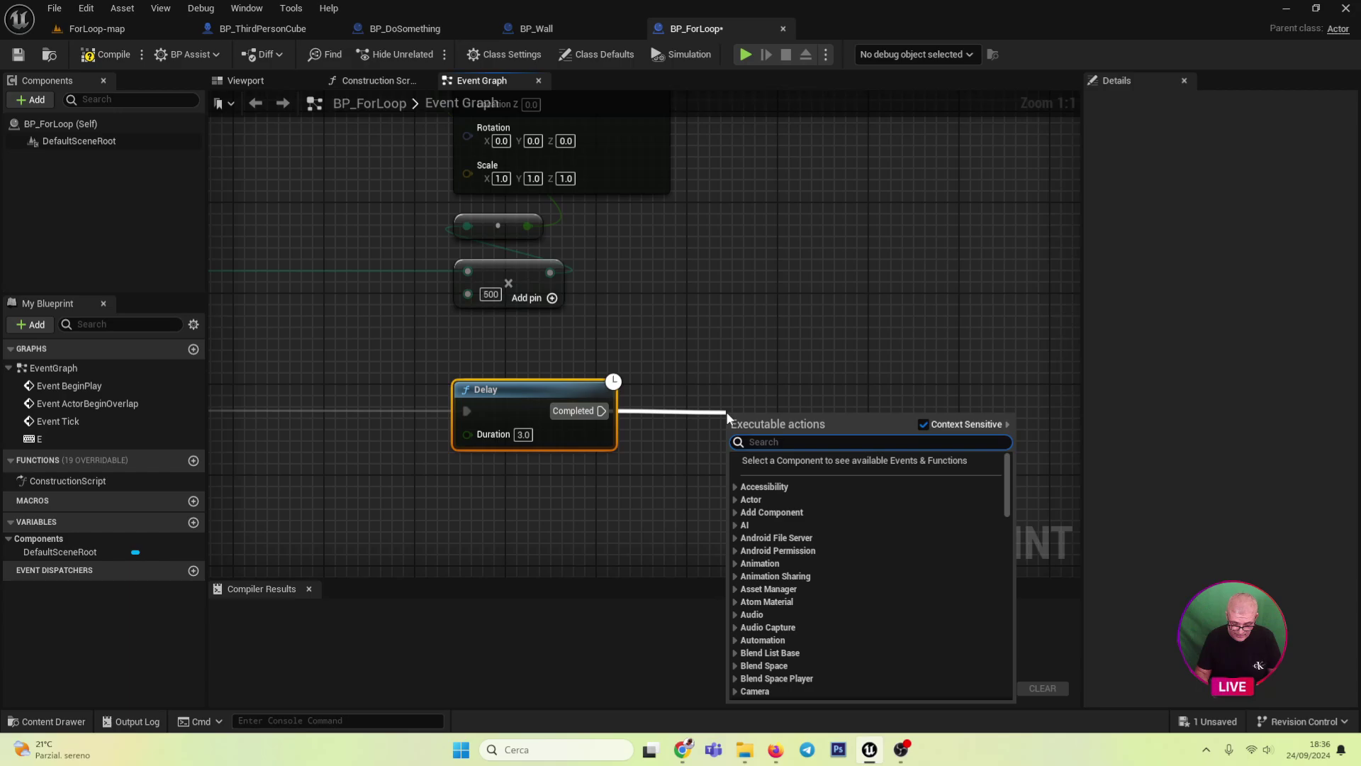
{"action": "type", "text": "pri"}
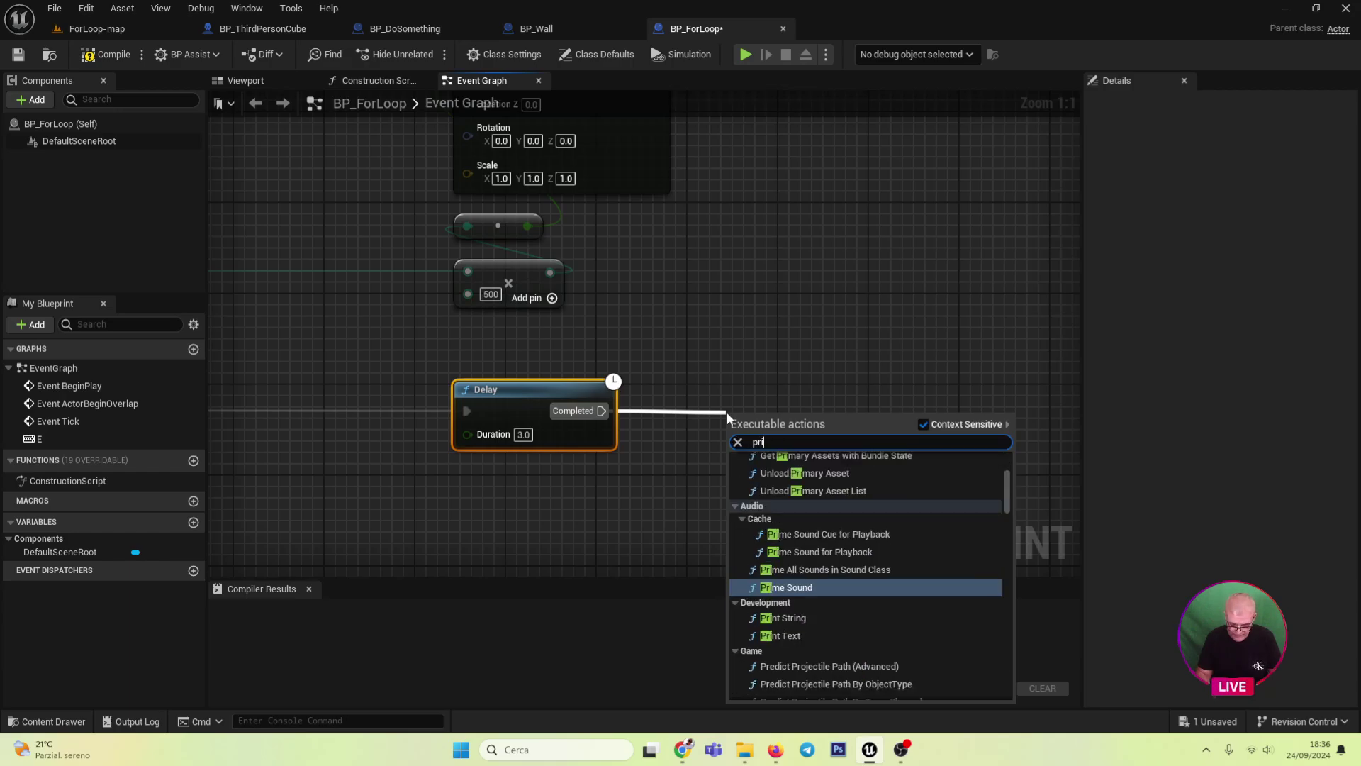
{"action": "type", "text": "ntst"}
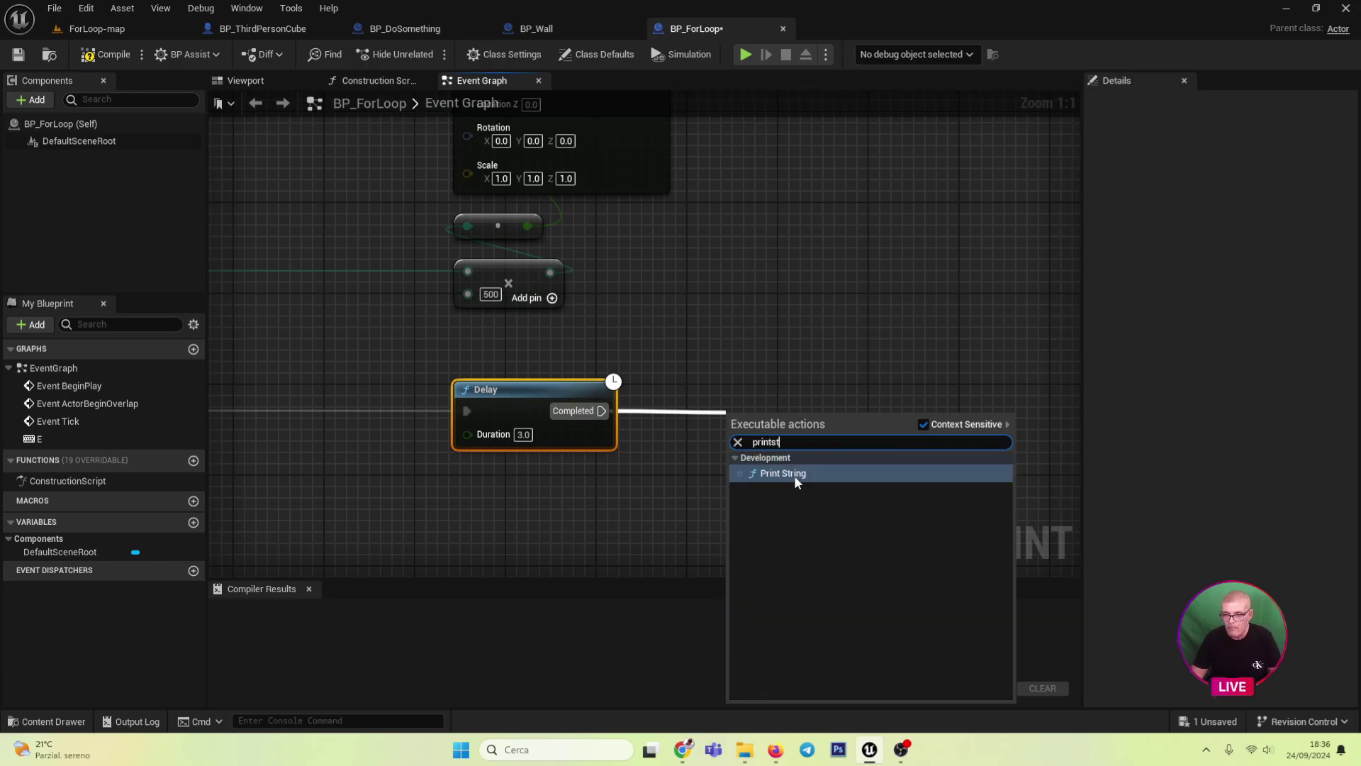
{"action": "left_click", "coordinate": [794, 474]}
{"action": "double_click", "coordinate": [759, 434]}
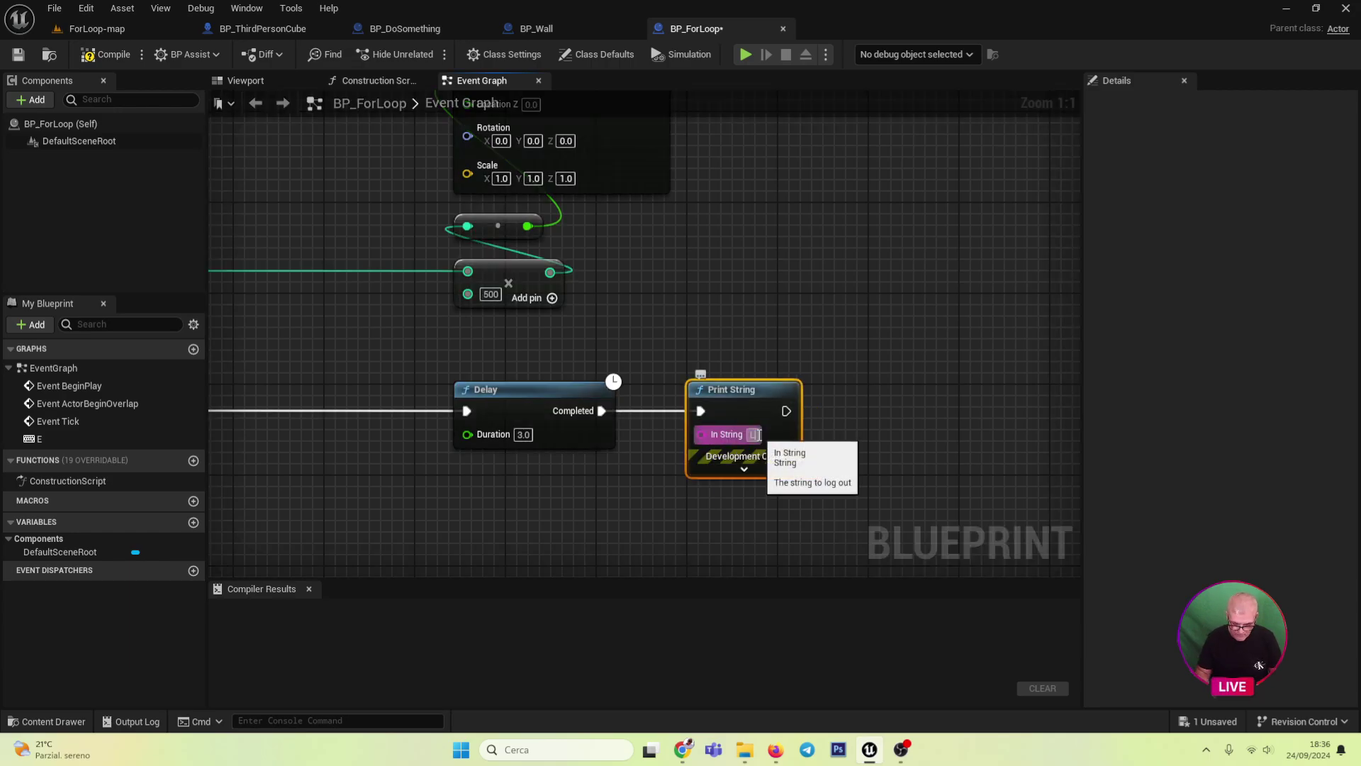
{"action": "type", "text": "Loop"}
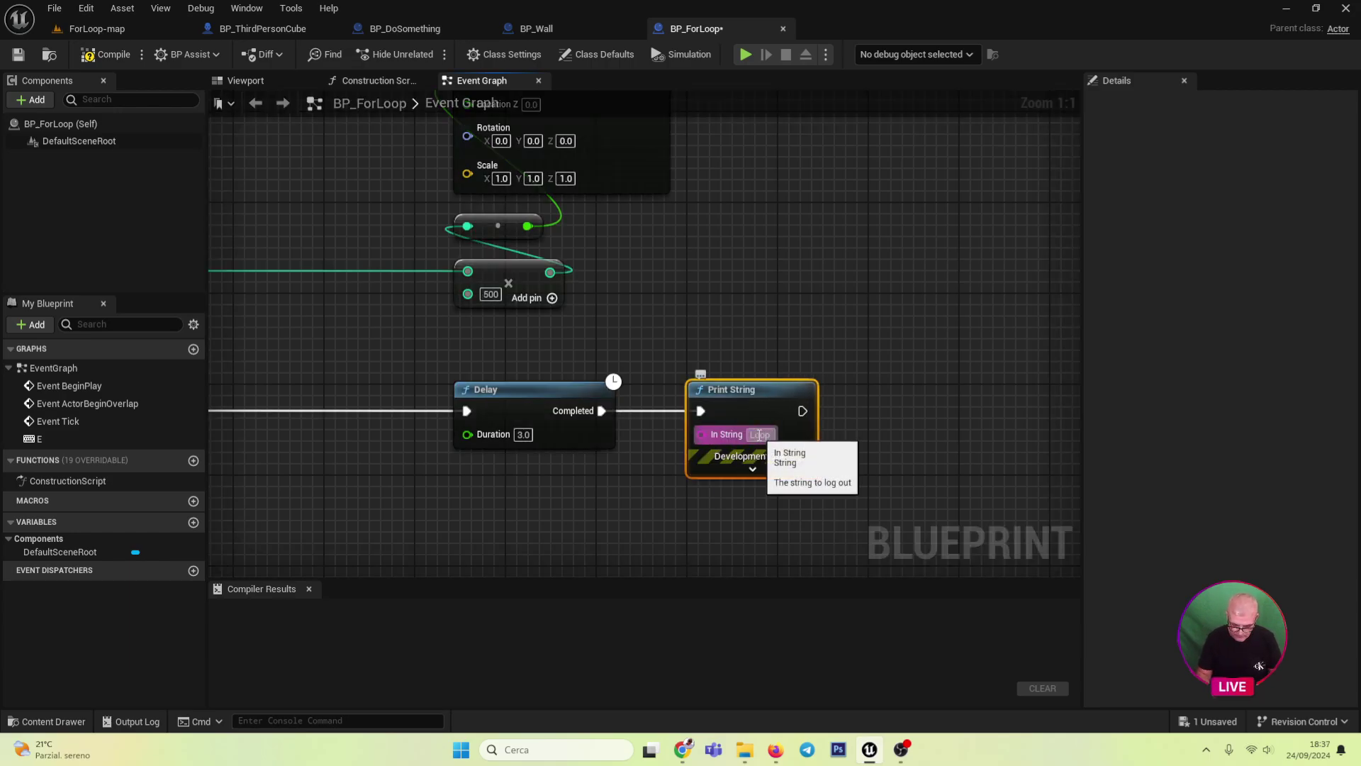
{"action": "key", "text": "BackSpace"}
{"action": "key", "text": "BackSpace"}
{"action": "key", "text": "BackSpace"}
{"action": "key", "text": "BackSpace"}
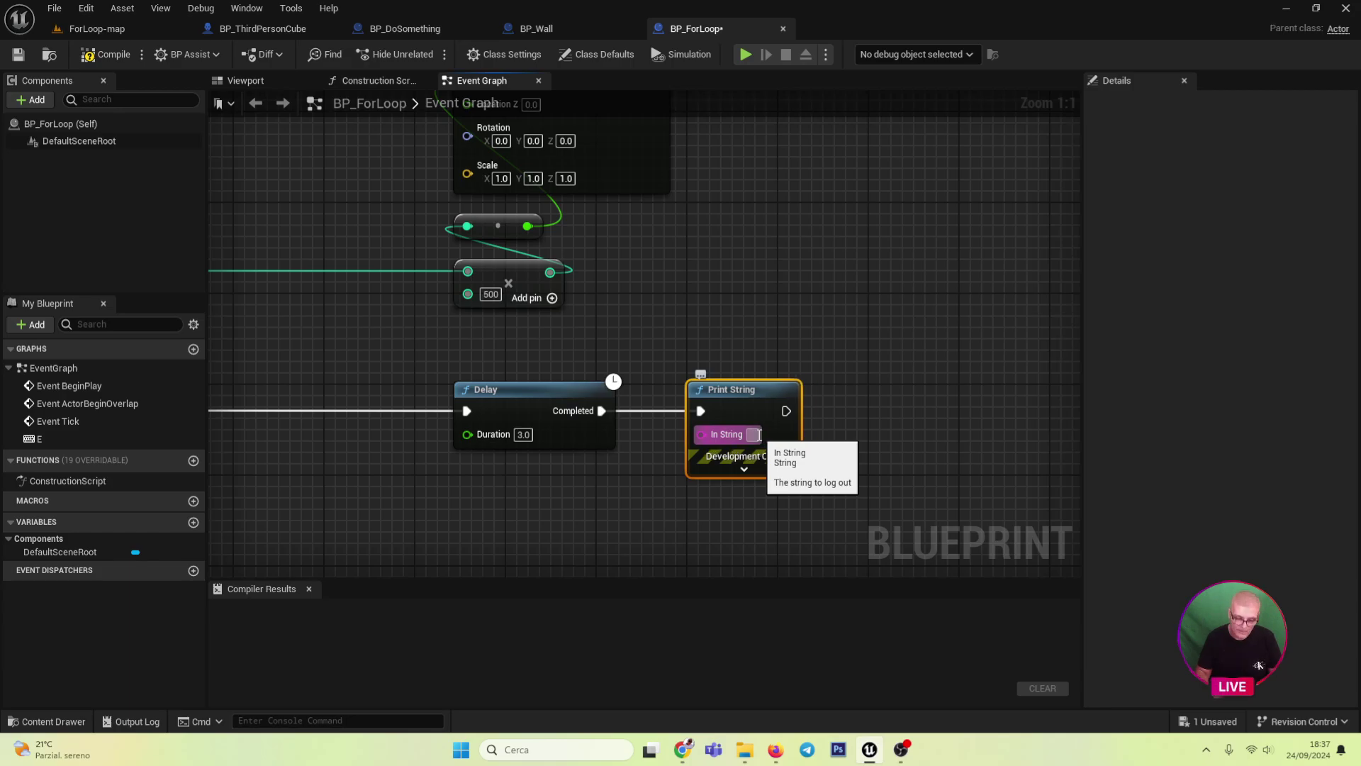
{"action": "type", "text": "Elemen"}
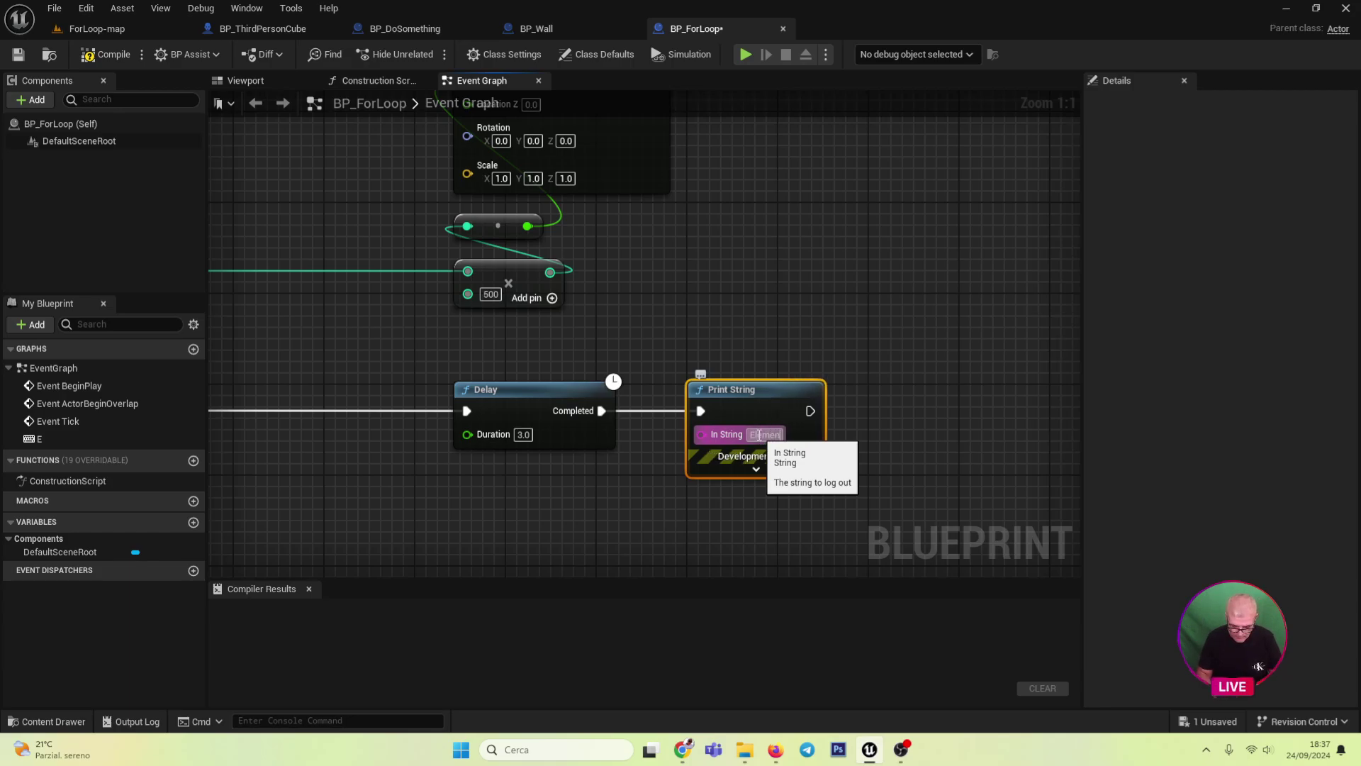
{"action": "type", "text": "t inst"}
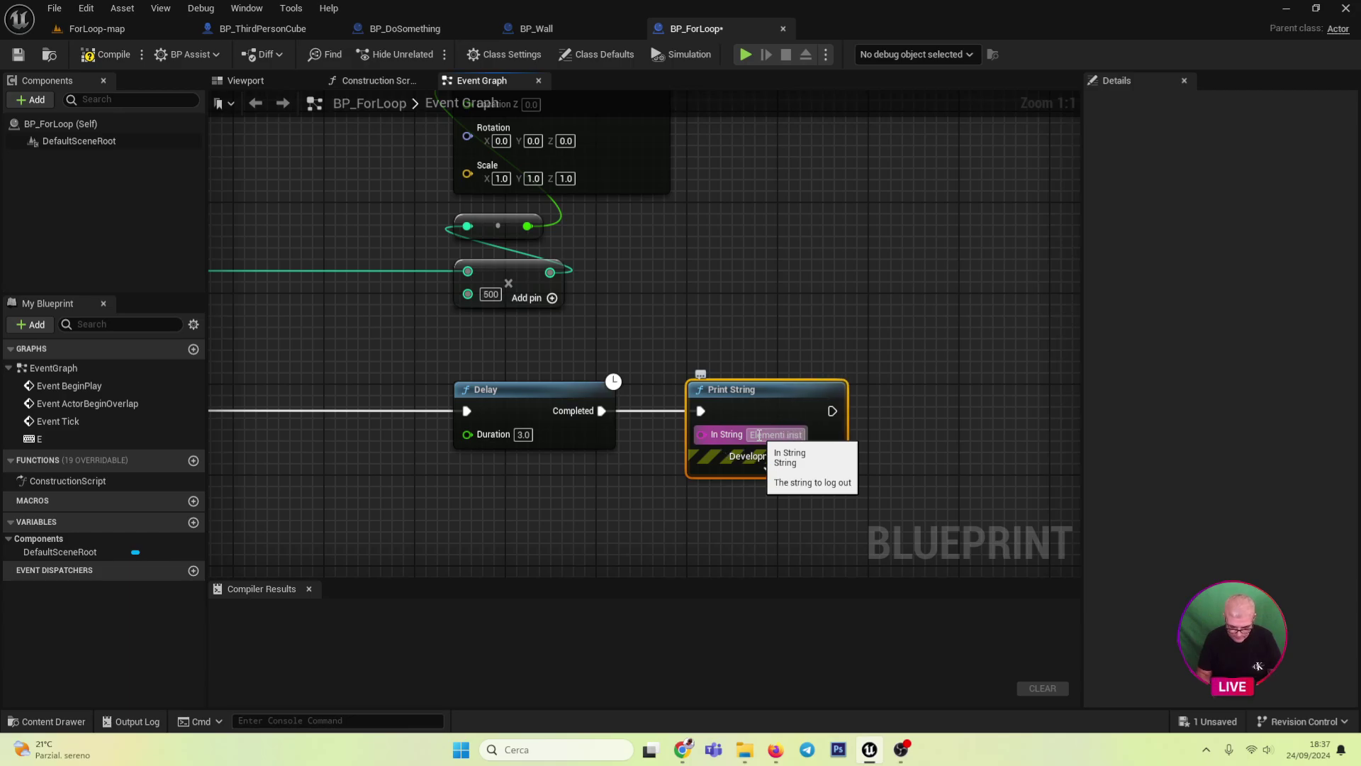
{"action": "type", "text": "anziati"}
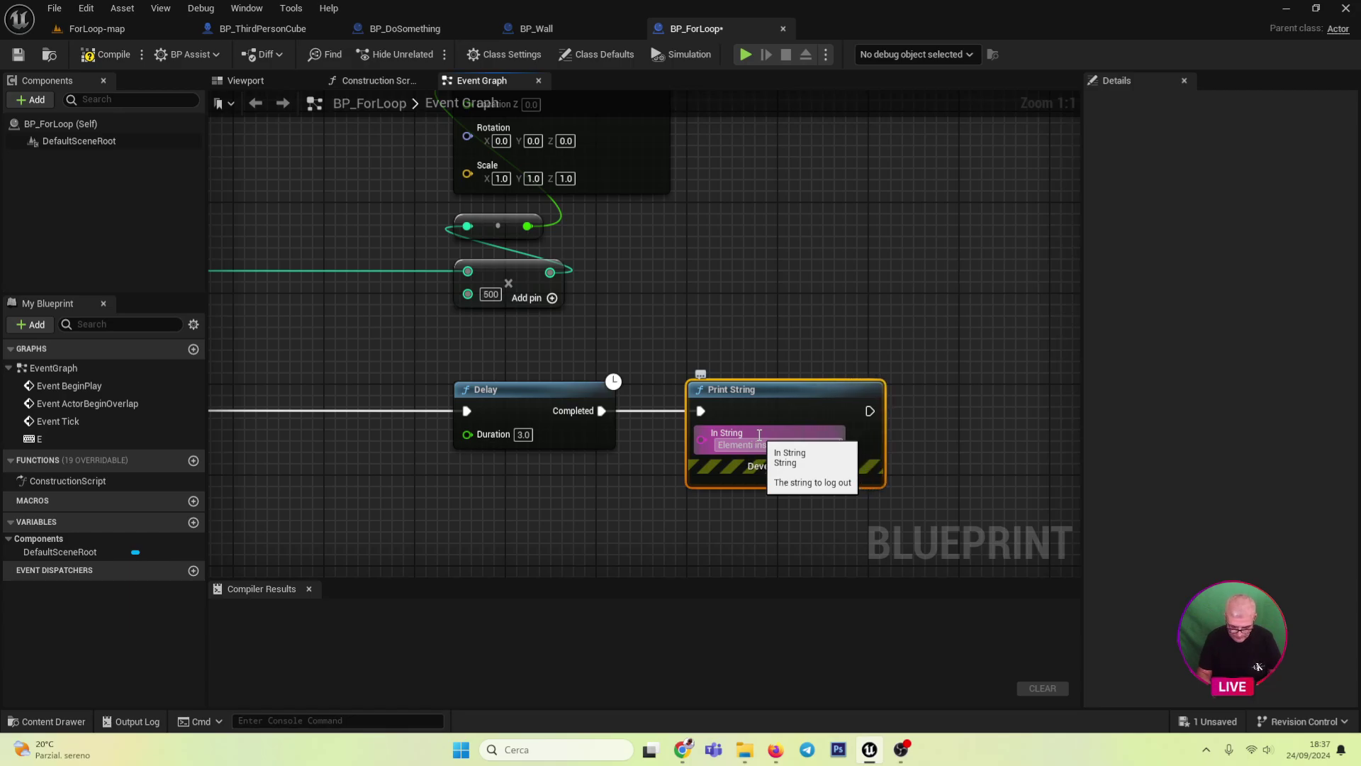
{"action": "type", "text": " nel mondo:"}
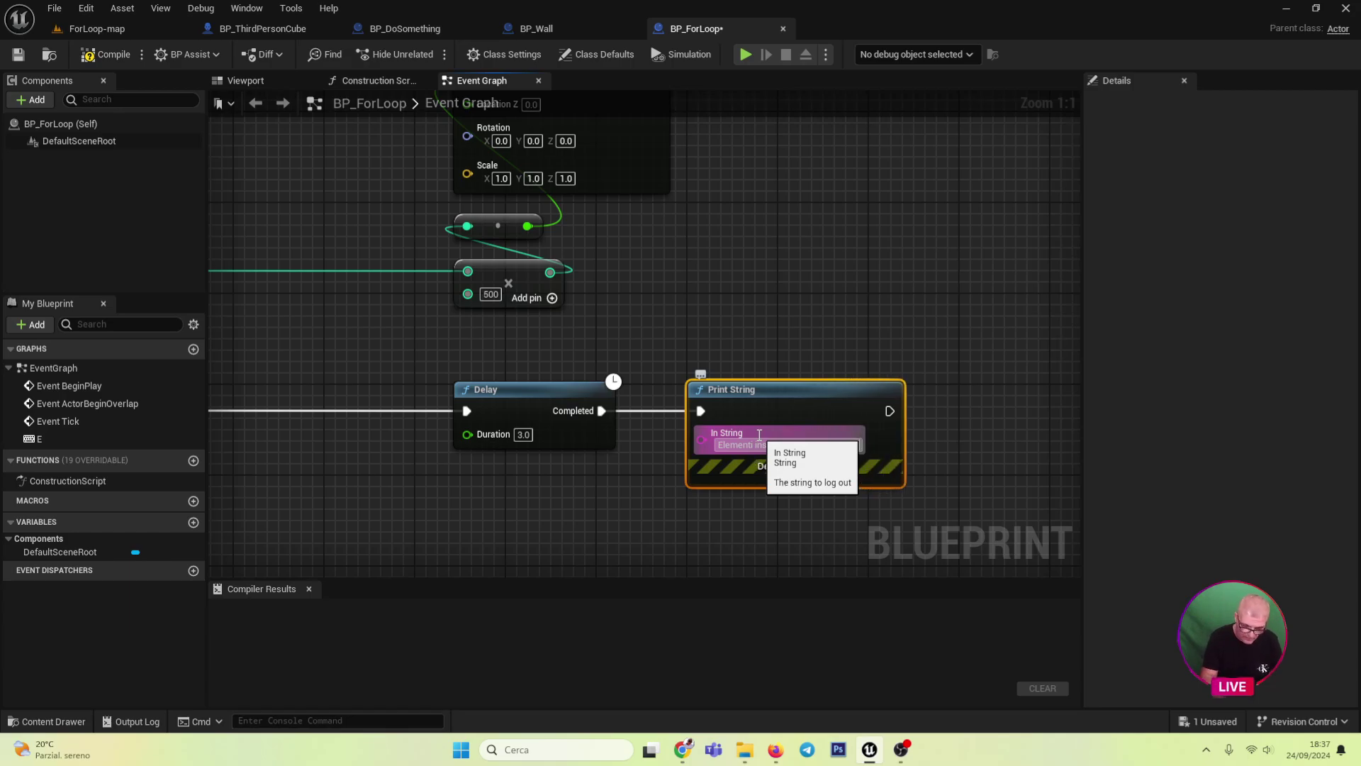
{"action": "key", "text": "Return"}
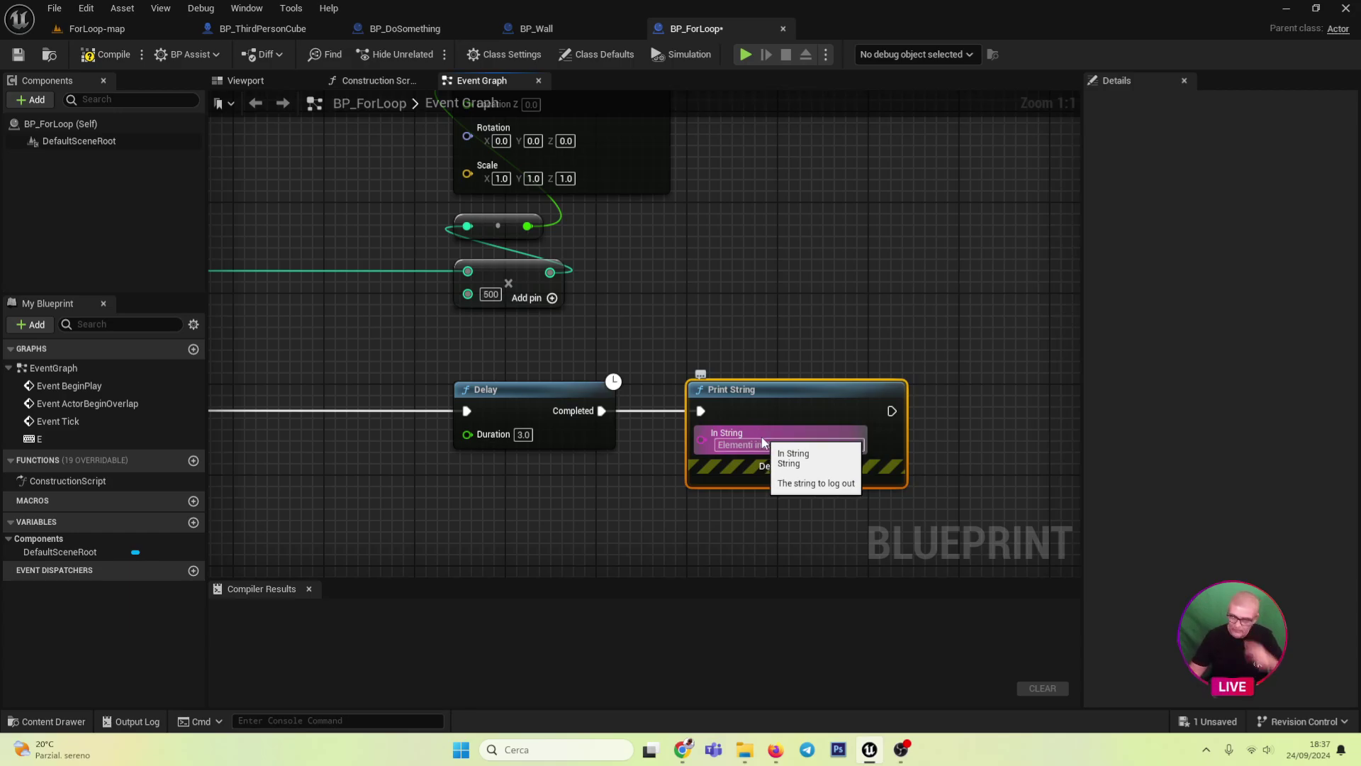
- Expand the Print String's advanced options and set its Duration to 5 seconds
{"action": "left_click", "coordinate": [800, 483]}
{"action": "left_click", "coordinate": [757, 541]}
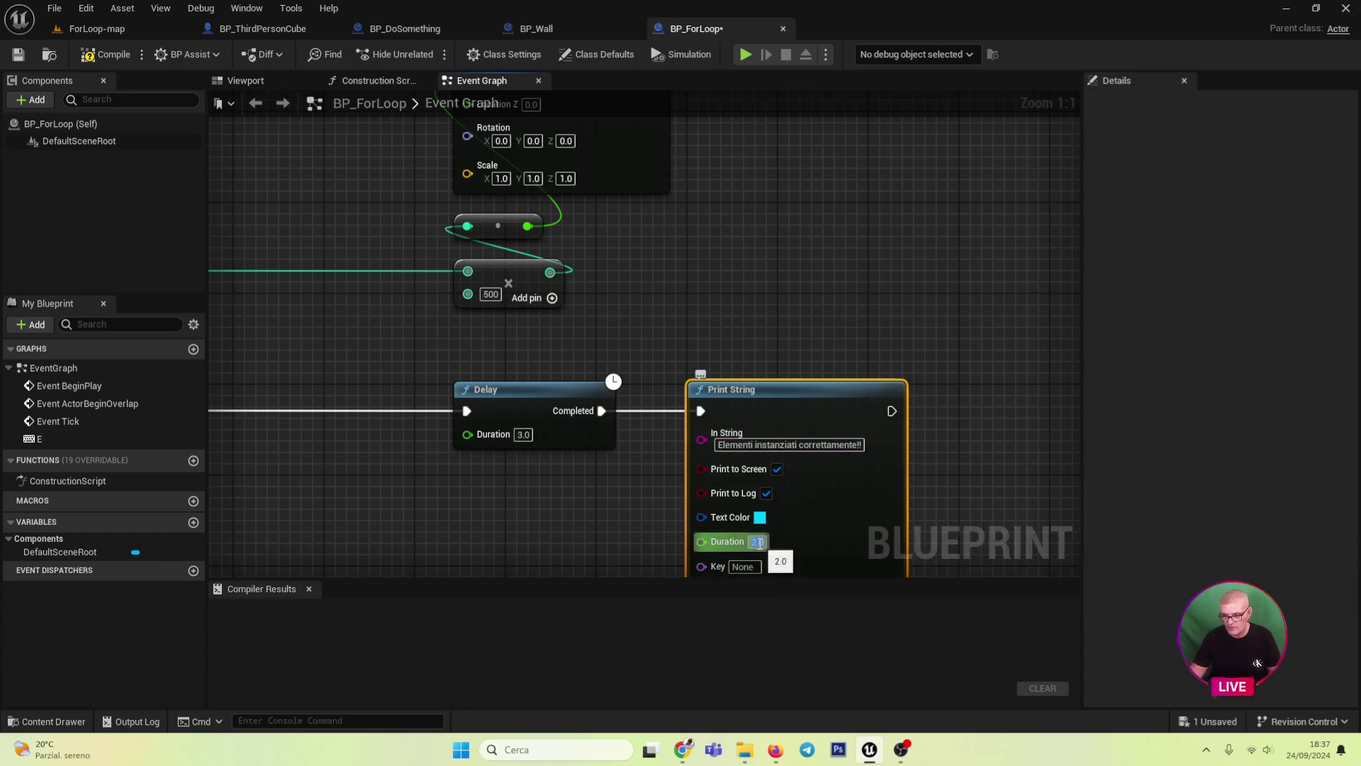
{"action": "type", "text": "5"}
{"action": "key", "text": "Return"}
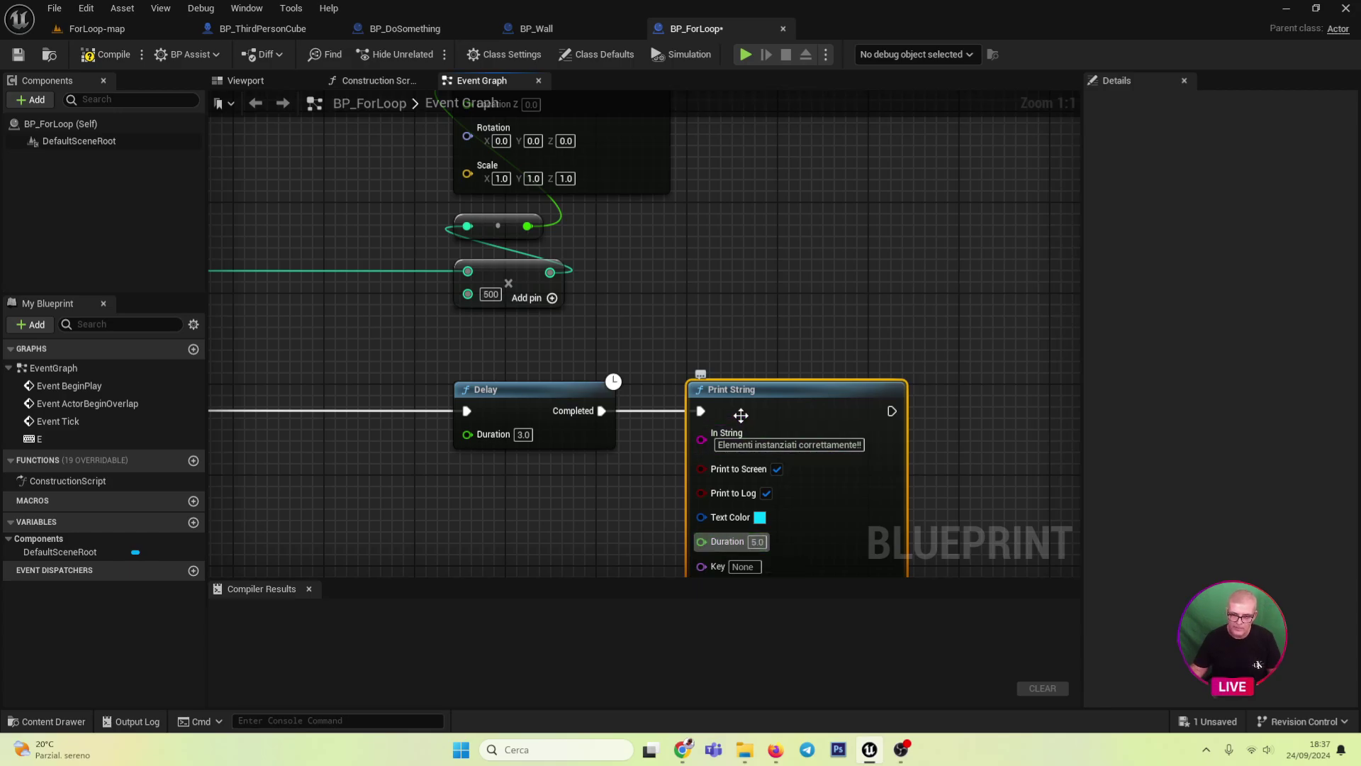
{"action": "scroll", "coordinate": [784, 416], "scroll_direction": "down", "scroll_amount": 3}
- Collapse Print String's advanced pins, compile BP_ForLoop, and return to the ForLoop-map level view
{"action": "left_click", "coordinate": [796, 540]}
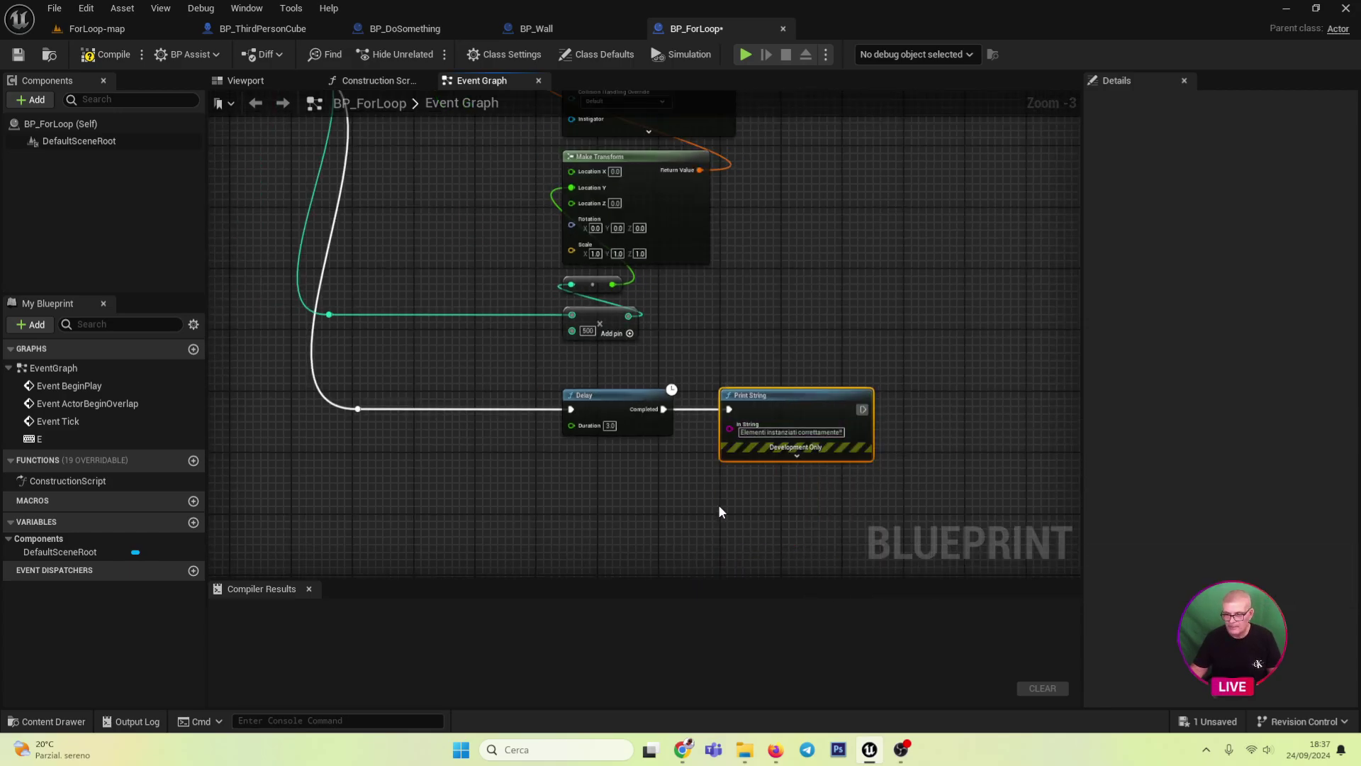
{"action": "mouse_move", "coordinate": [584, 445]}
{"action": "right_mouse_down"}
{"action": "mouse_move", "coordinate": [601, 514]}
{"action": "mouse_move", "coordinate": [455, 321]}
{"action": "mouse_move", "coordinate": [653, 295]}
{"action": "mouse_move", "coordinate": [505, 228]}
{"action": "right_mouse_up"}
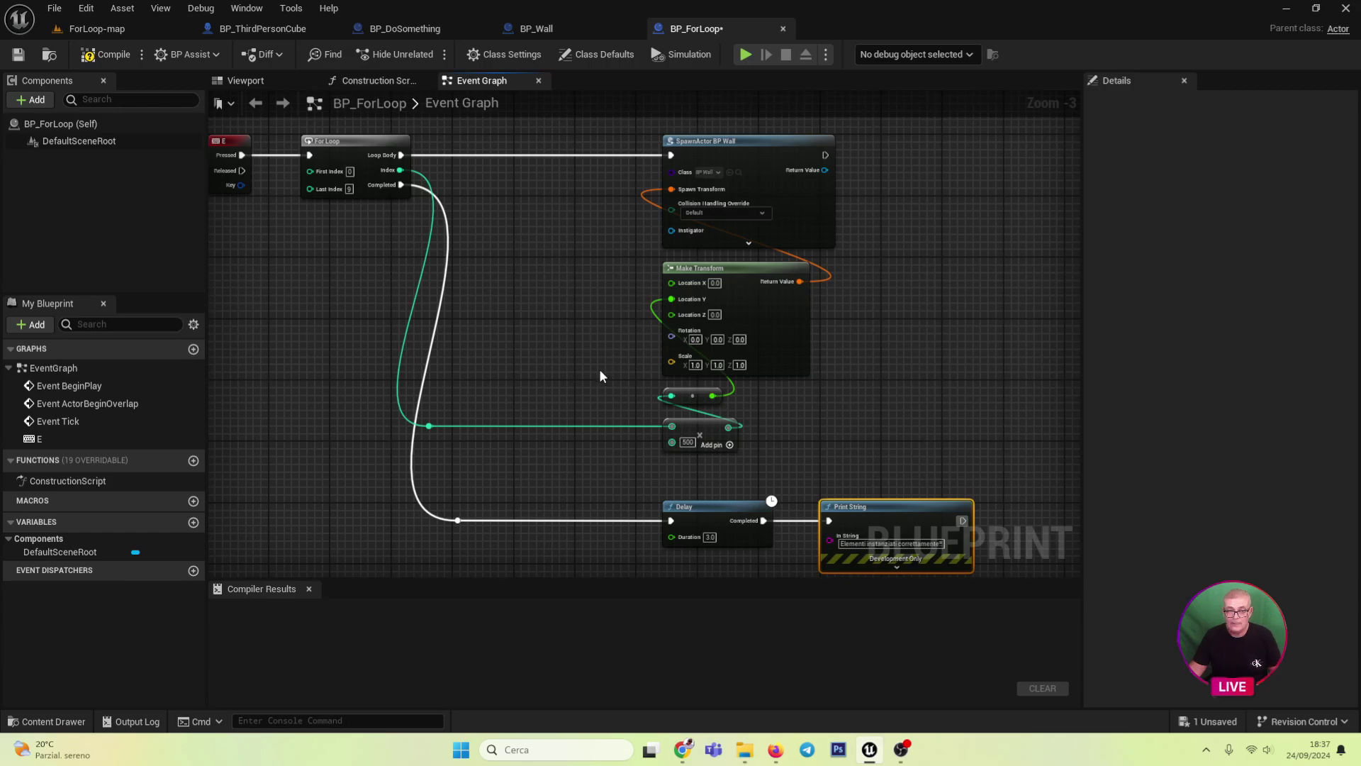
{"action": "left_click_drag", "start_coordinate": [640, 278], "coordinate": [745, 443]}
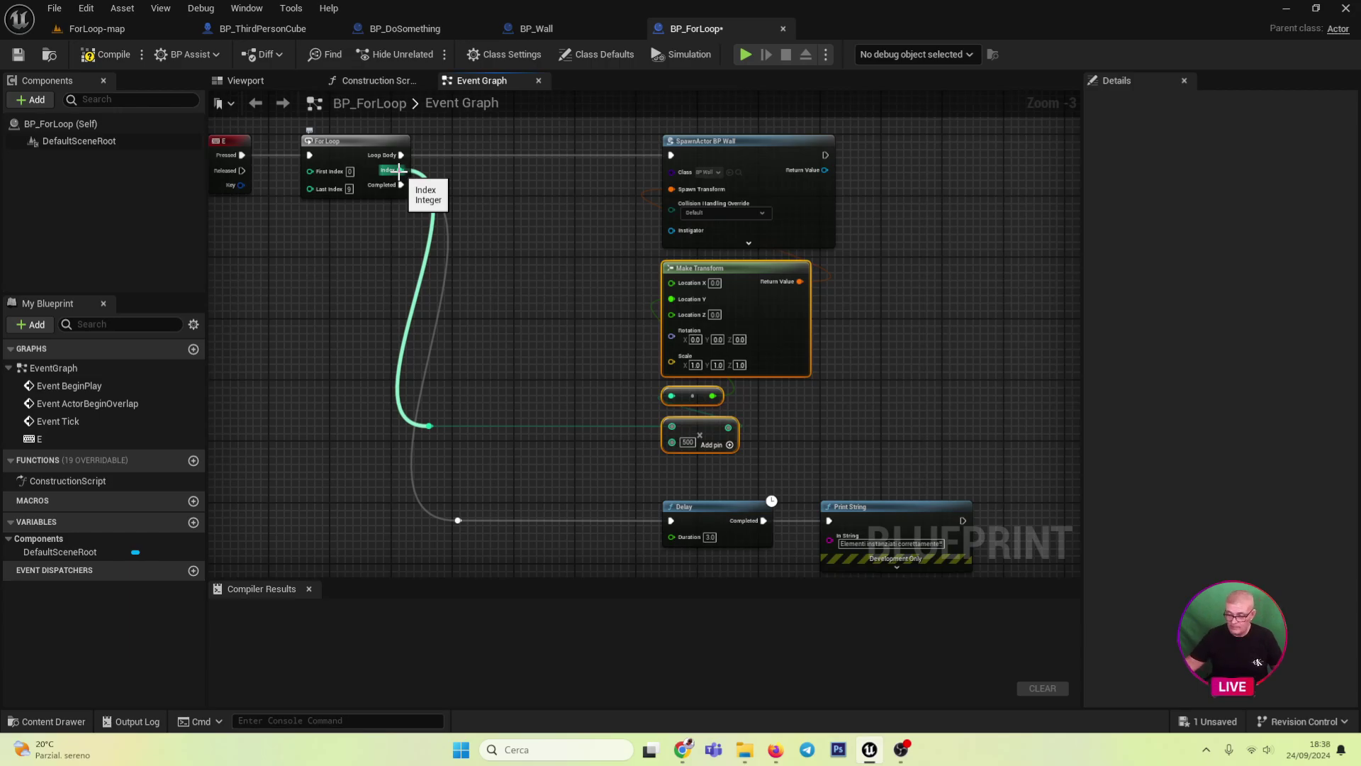
{"action": "left_click", "coordinate": [105, 54]}
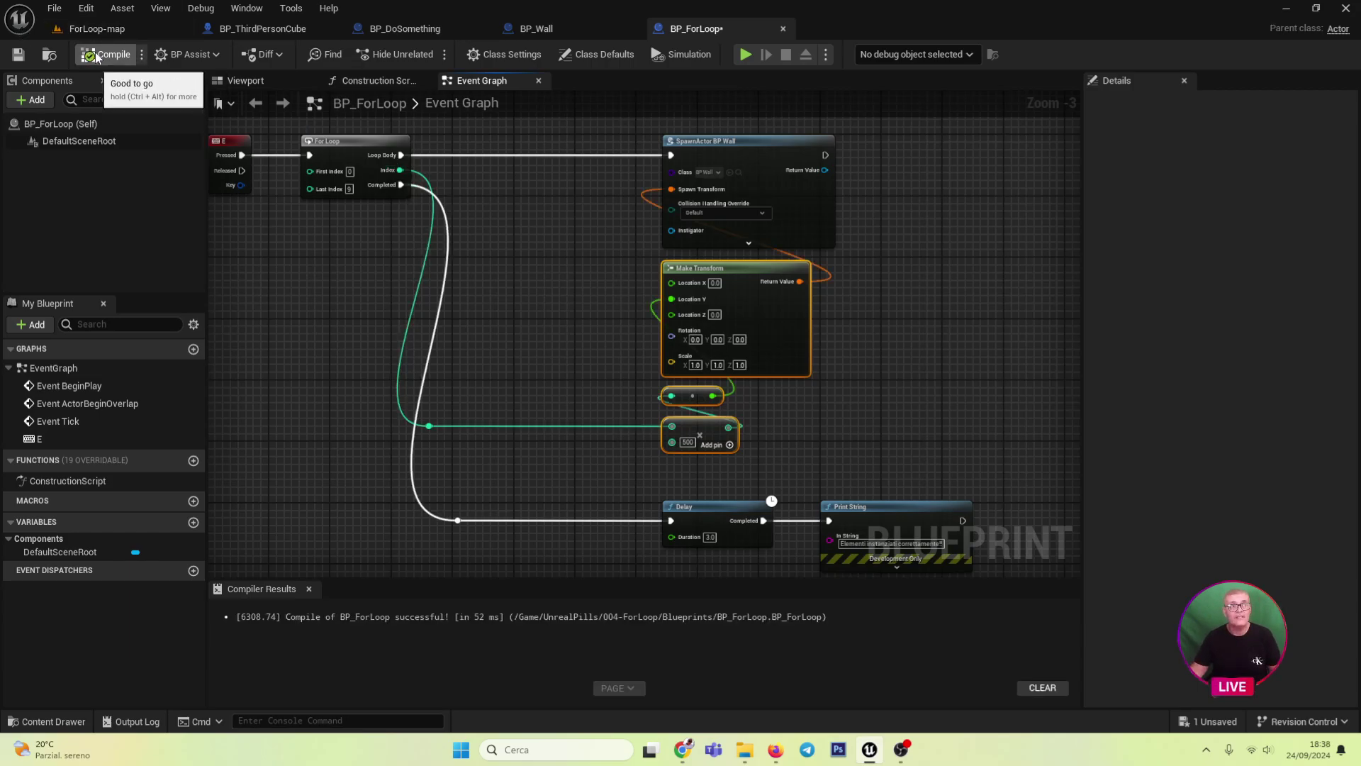
{"action": "left_click", "coordinate": [92, 29]}
{"action": "right_click_drag", "start_coordinate": [325, 398], "coordinate": [333, 82]}
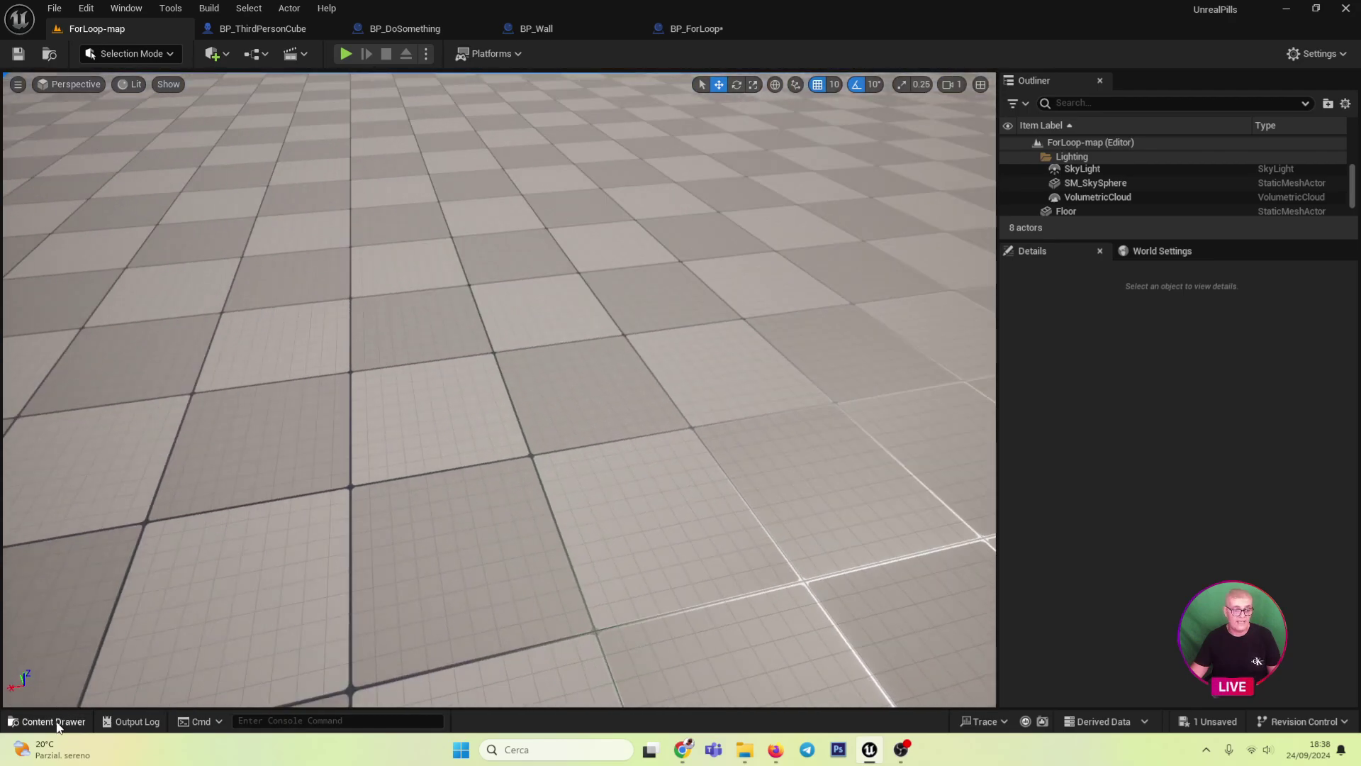
- Save BP_ForLoop from the Content Drawer and drag it into the level
{"action": "left_click", "coordinate": [46, 721]}
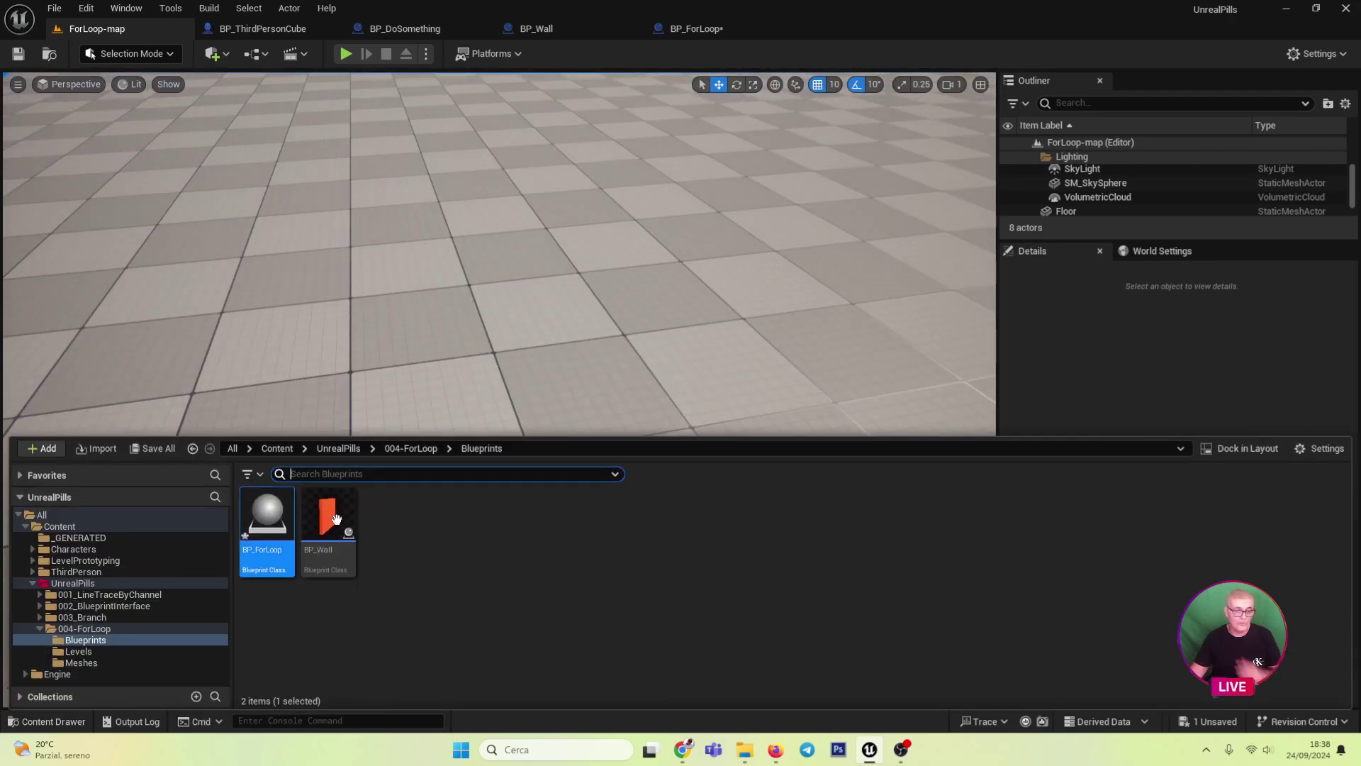
{"action": "right_click", "coordinate": [268, 522]}
{"action": "left_click", "coordinate": [312, 262]}
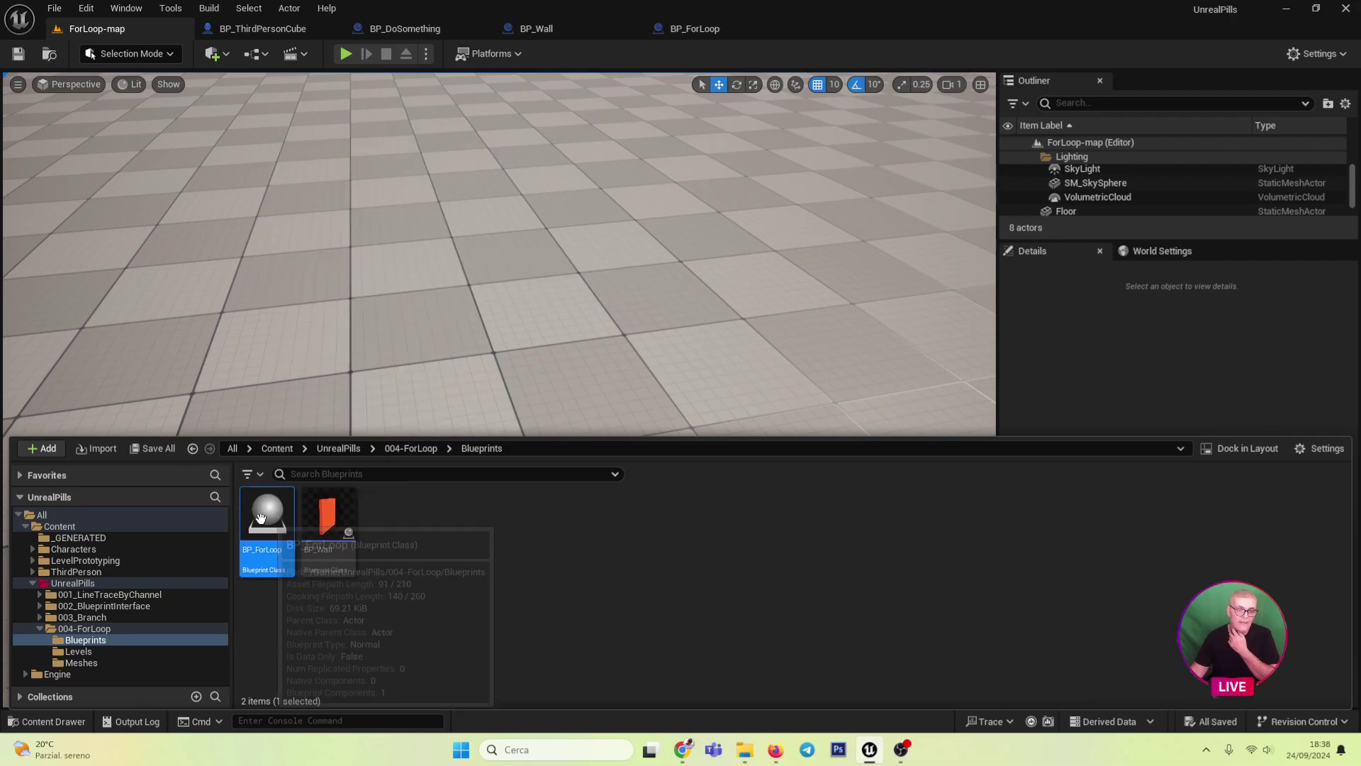
{"action": "left_click_drag", "start_coordinate": [695, 147], "coordinate": [695, 147]}
- Play the level and walk the player cube around the spawned orange walls
{"action": "right_click_drag", "start_coordinate": [628, 440], "coordinate": [628, 326]}
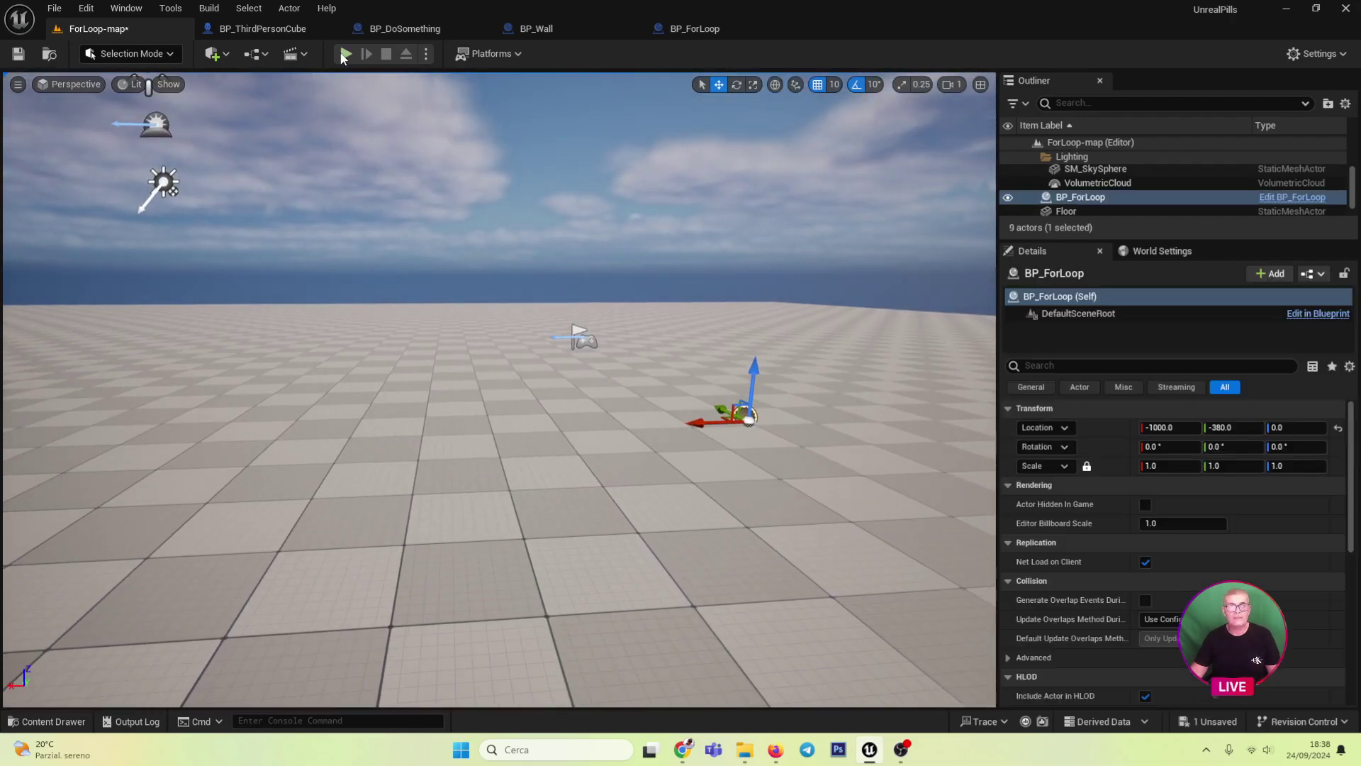
{"action": "key", "text": "alt+p"}
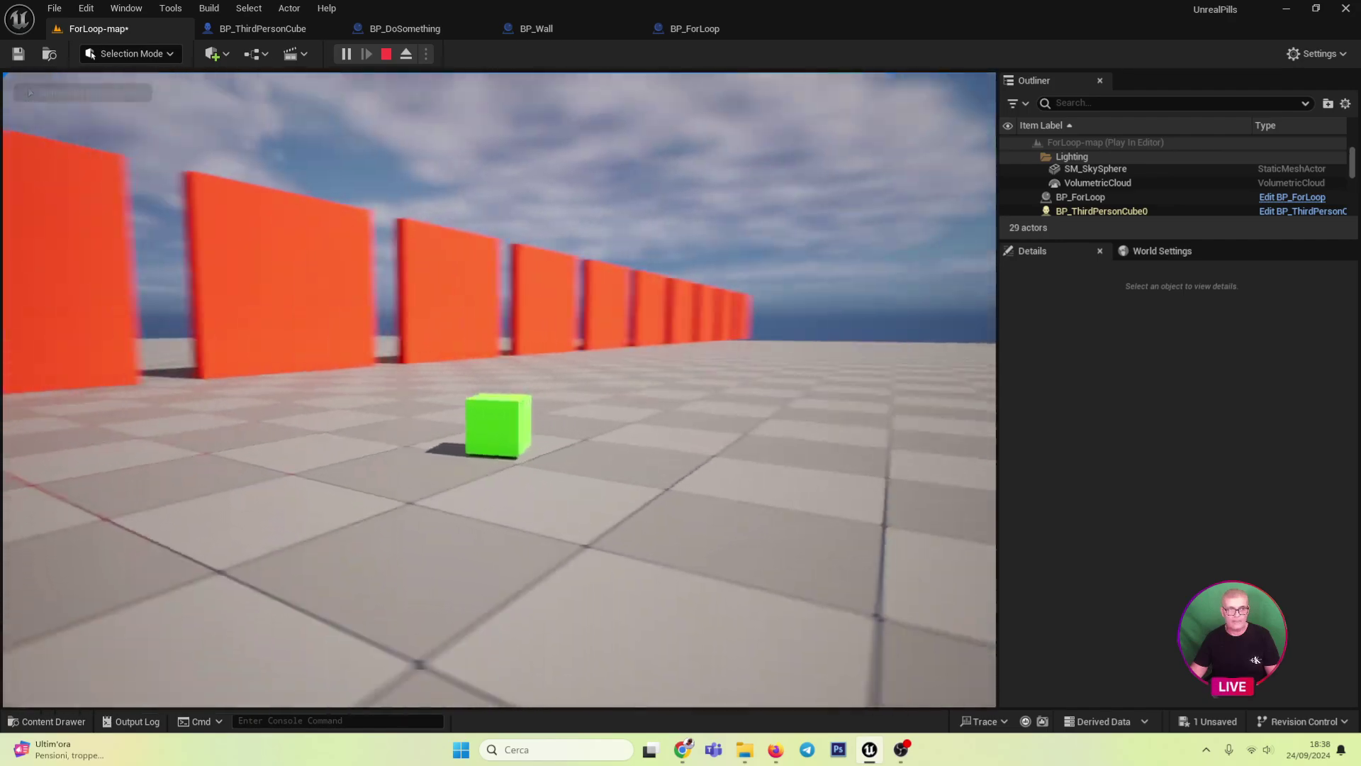
{"action": "key", "text": "w"}
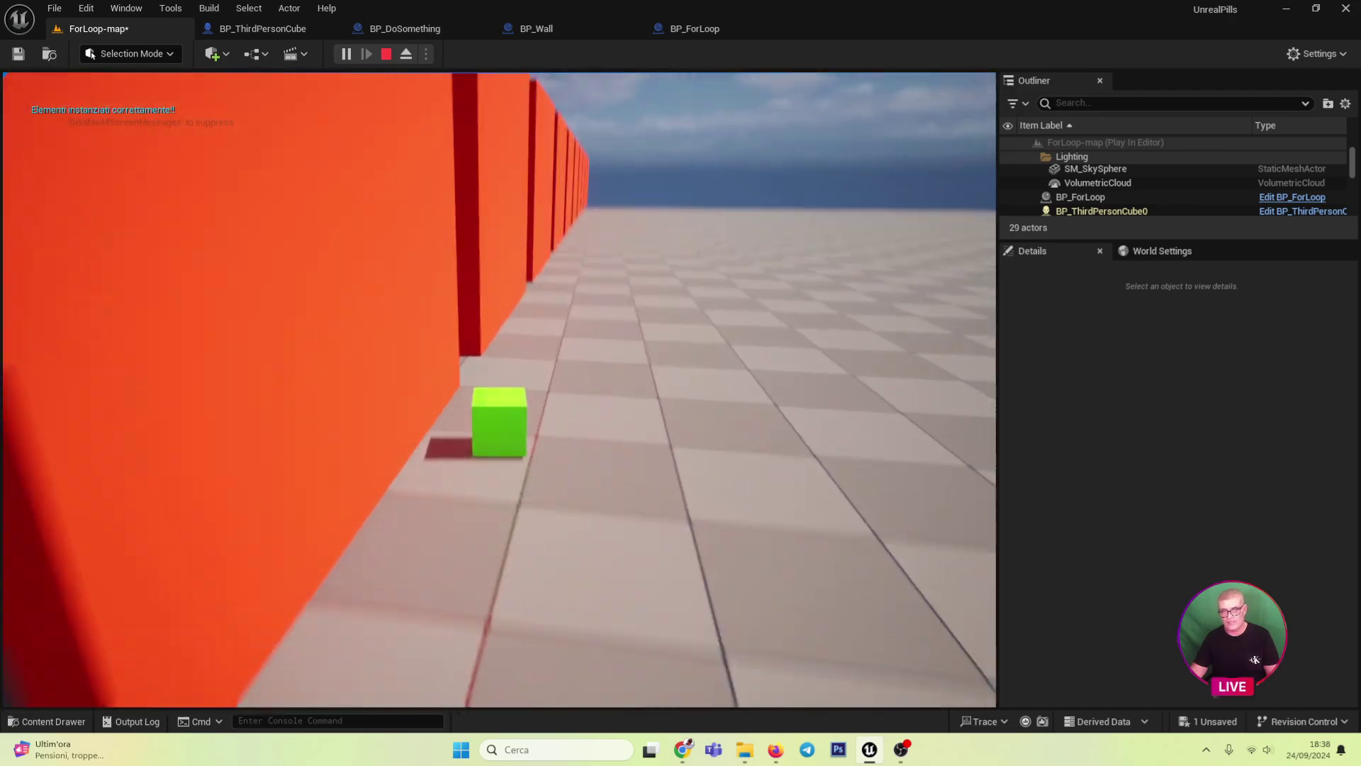
{"action": "key", "text": "w"}
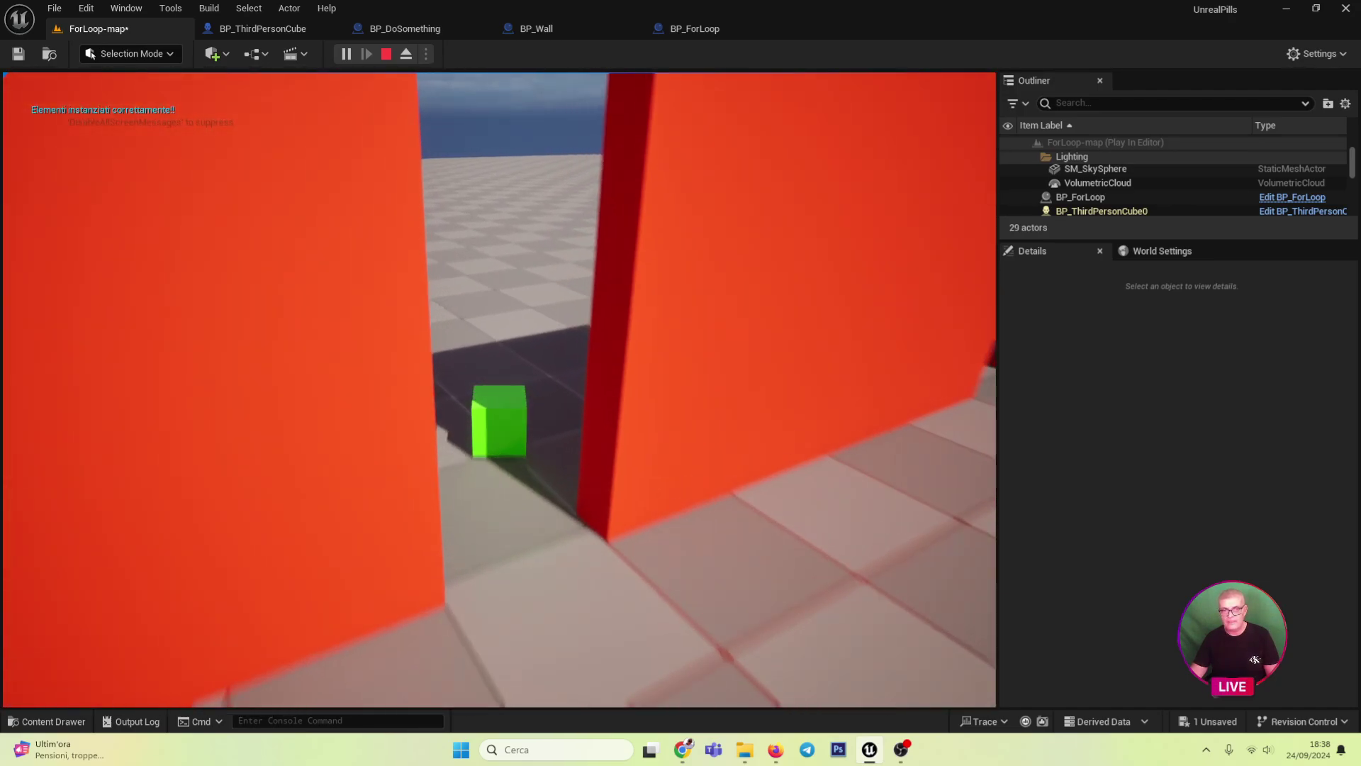
{"action": "key", "text": "a"}
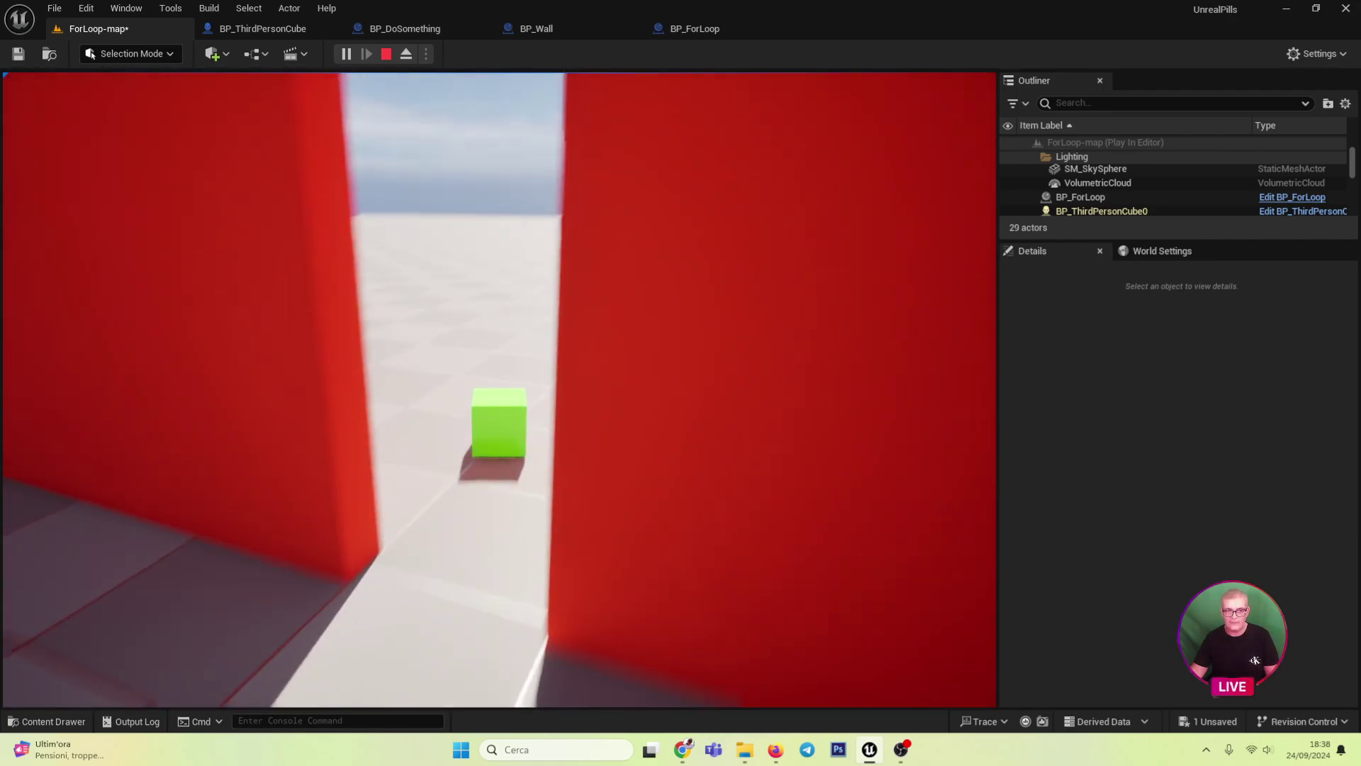
- Walk the cube around the row of walls, then stop the play session
{"action": "key", "text": "a"}
{"action": "key", "text": "w"}
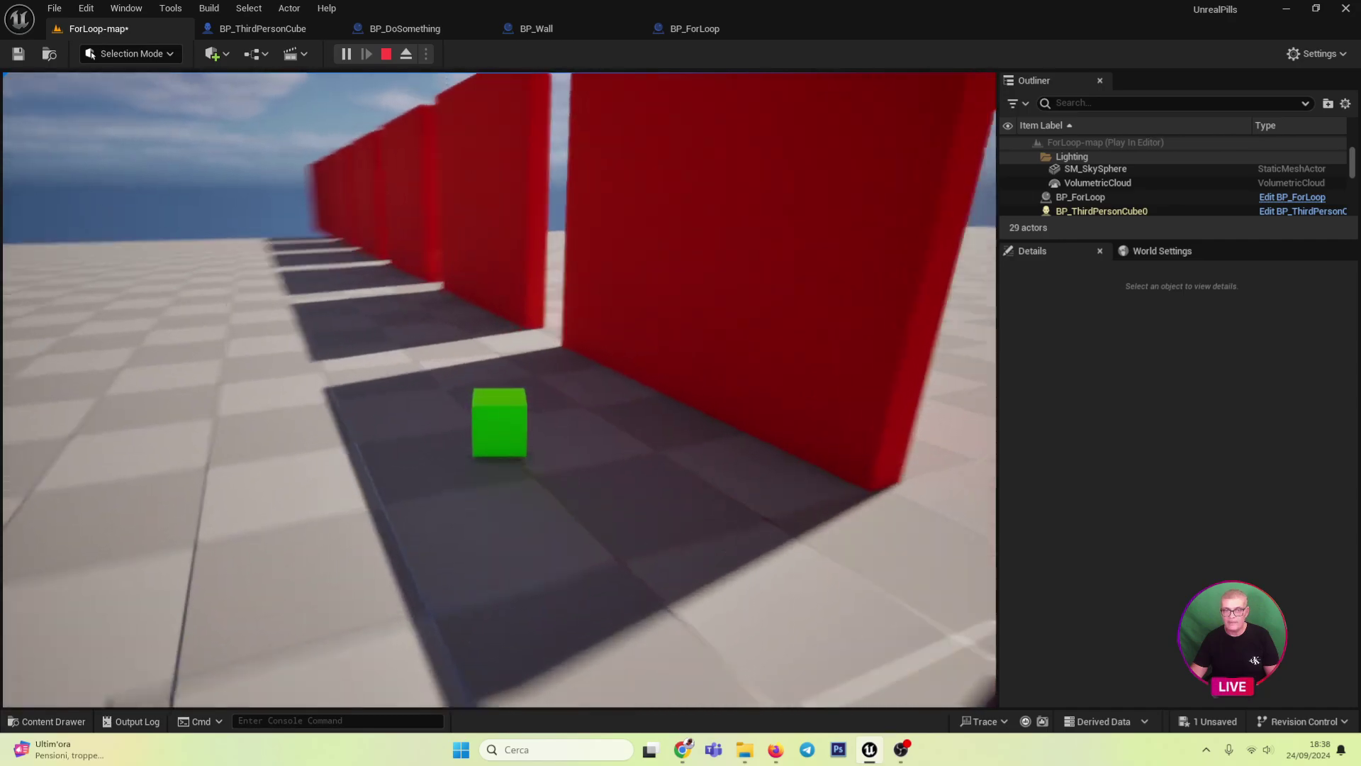
{"action": "key", "text": "s"}
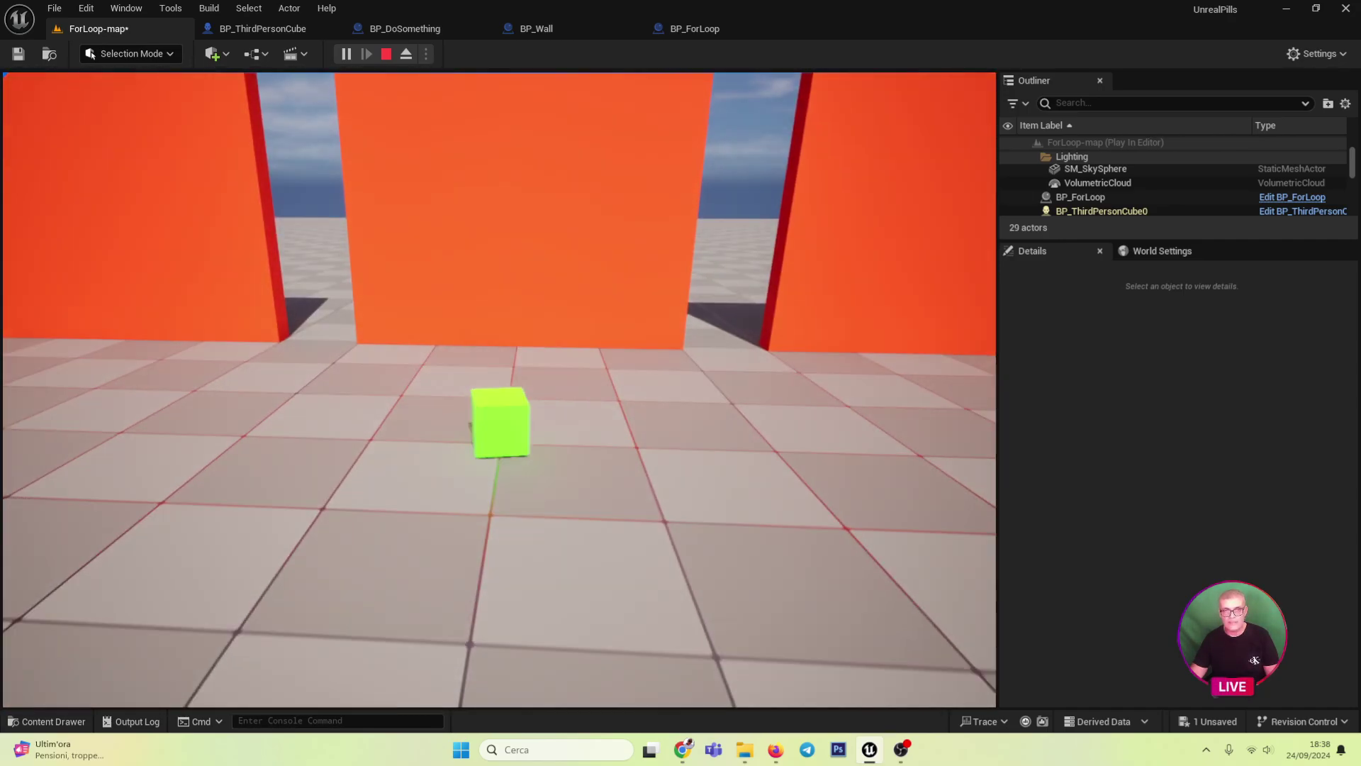
{"action": "key", "text": "w"}
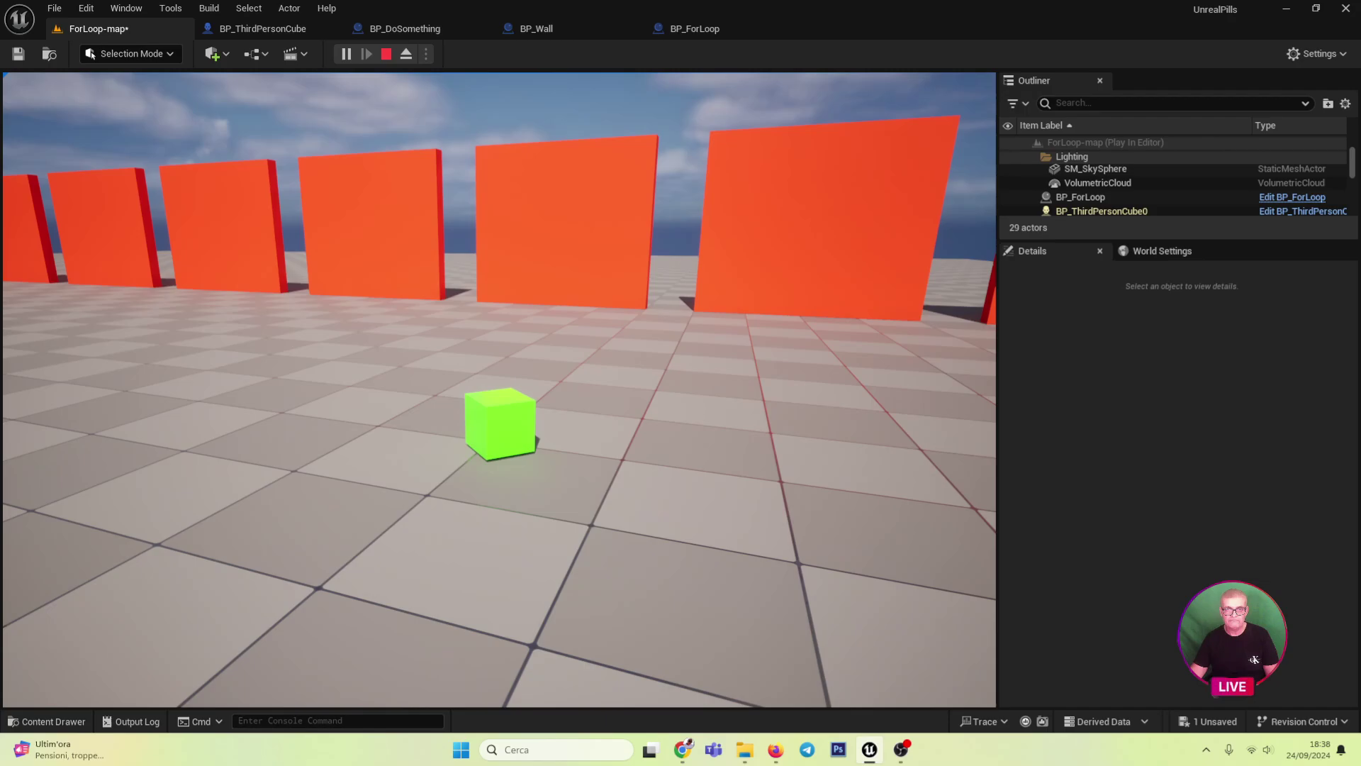
{"action": "key", "text": "Escape"}
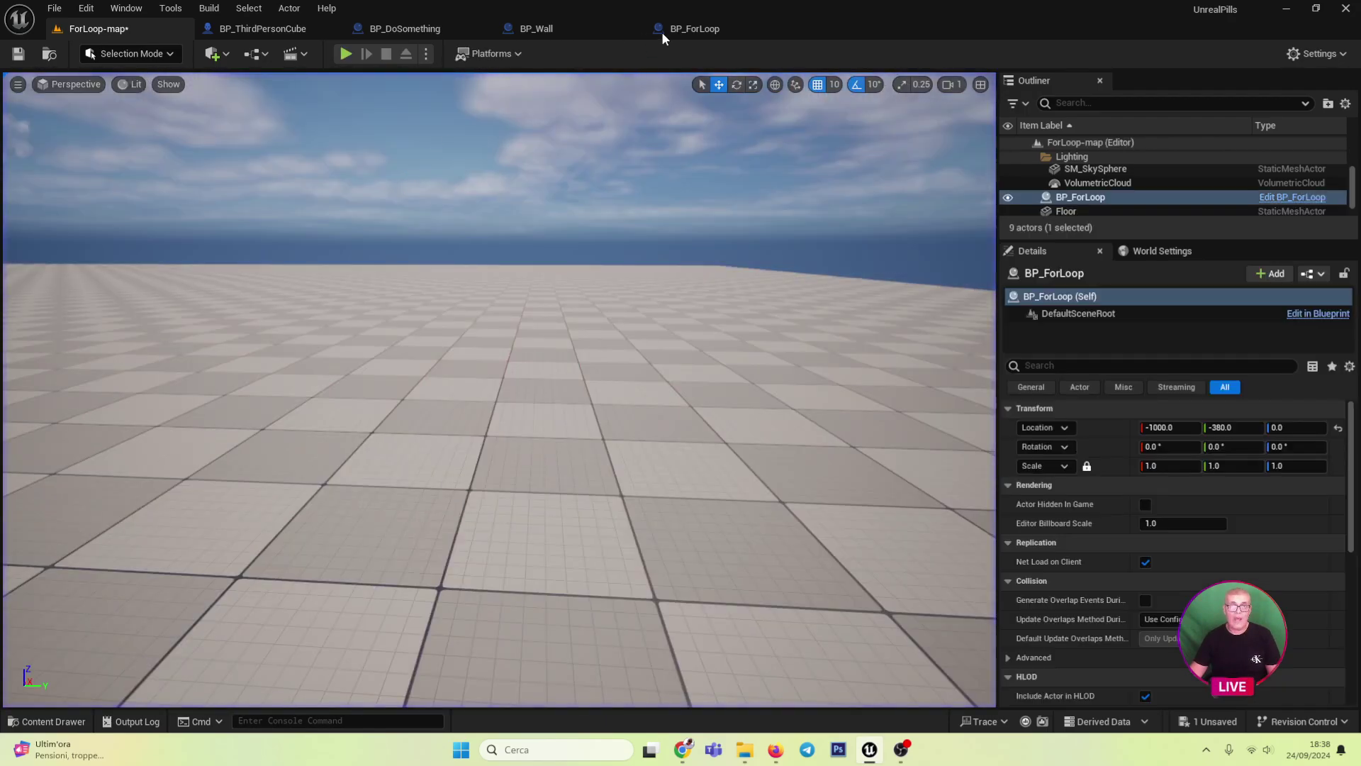
- In BP_ForLoop, add a Random Float in Range node feeding Make Transform's Location X
{"action": "left_click", "coordinate": [695, 31]}
{"action": "right_click_drag", "start_coordinate": [775, 429], "coordinate": [818, 401]}
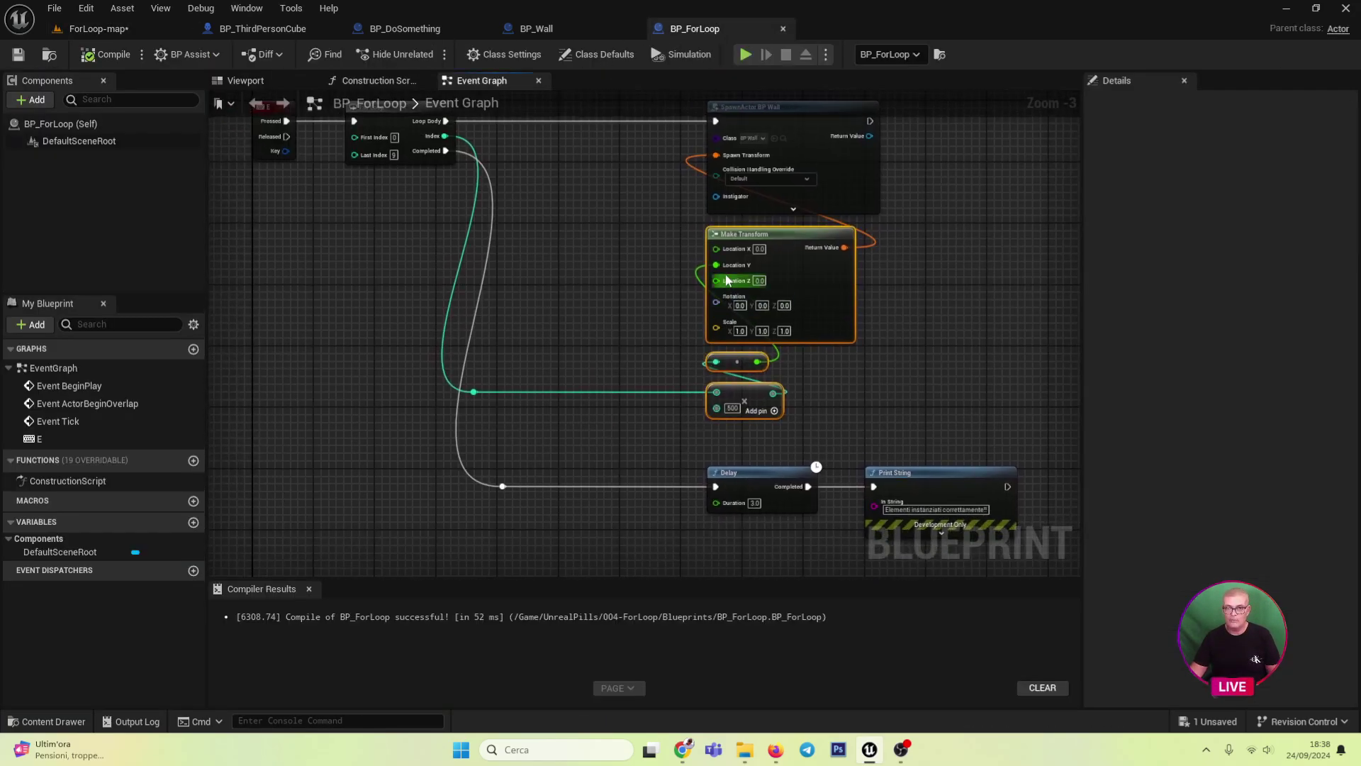
{"action": "mouse_move", "coordinate": [714, 247]}
{"action": "left_mouse_down"}
{"action": "mouse_move", "coordinate": [625, 287]}
{"action": "mouse_move", "coordinate": [573, 290]}
{"action": "left_mouse_up"}
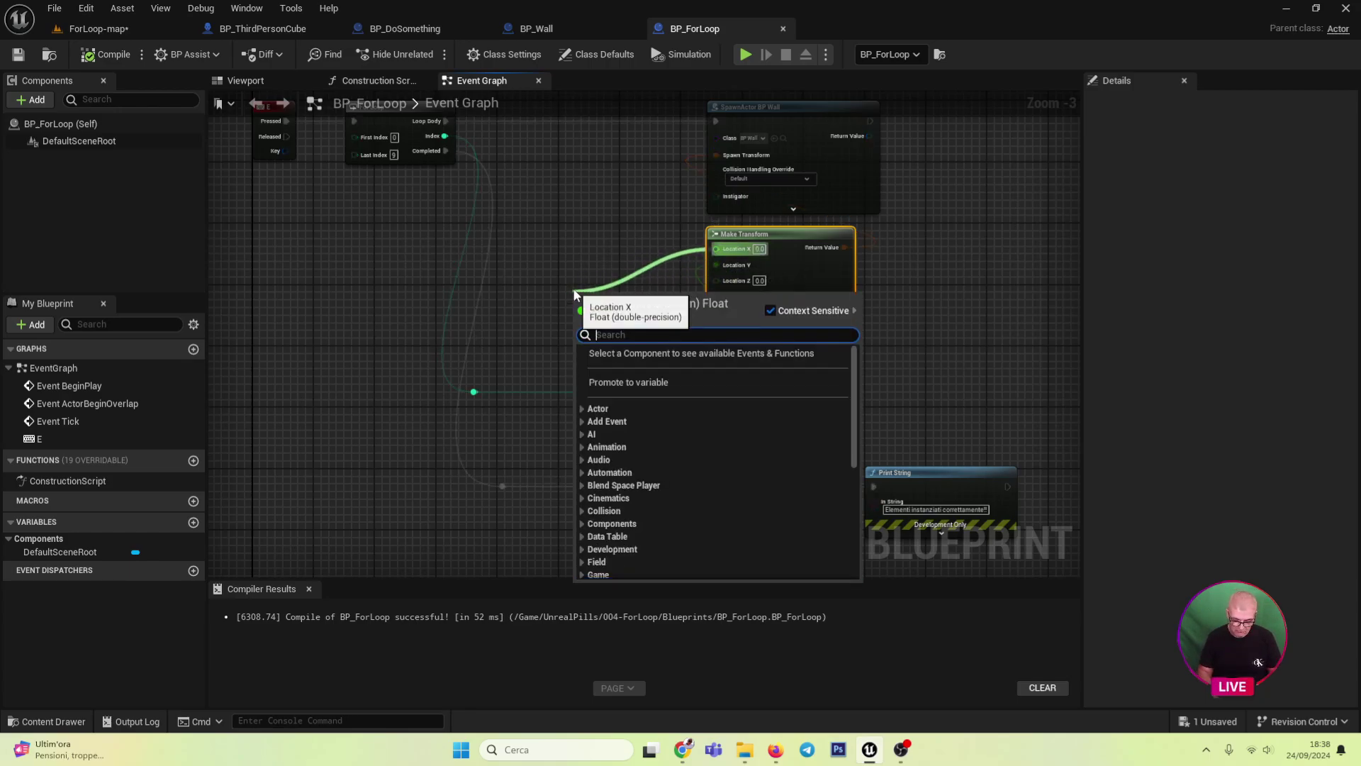
{"action": "type", "text": "ra"}
{"action": "key", "text": "BackSpace"}
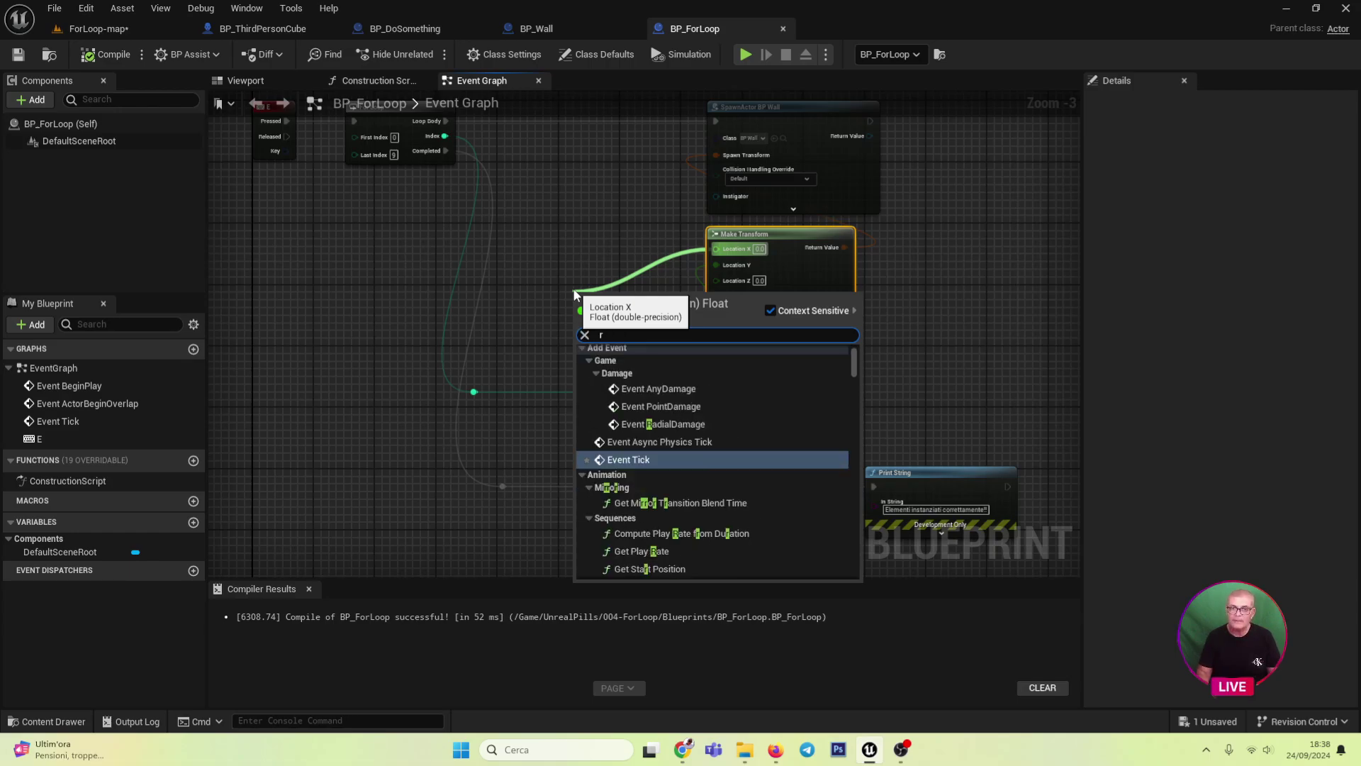
{"action": "key", "text": "BackSpace"}
{"action": "type", "text": "fl"}
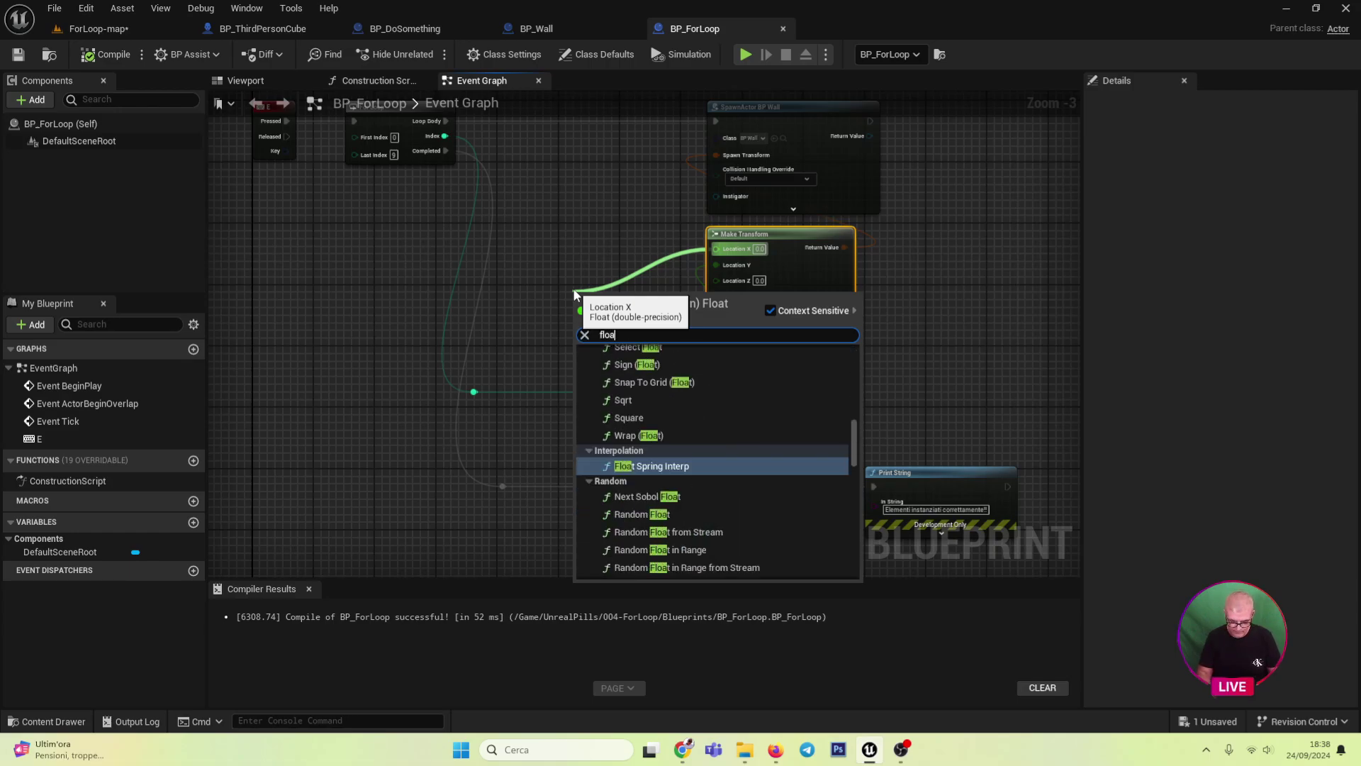
{"action": "key", "text": "BackSpace"}
{"action": "key", "text": "BackSpace"}
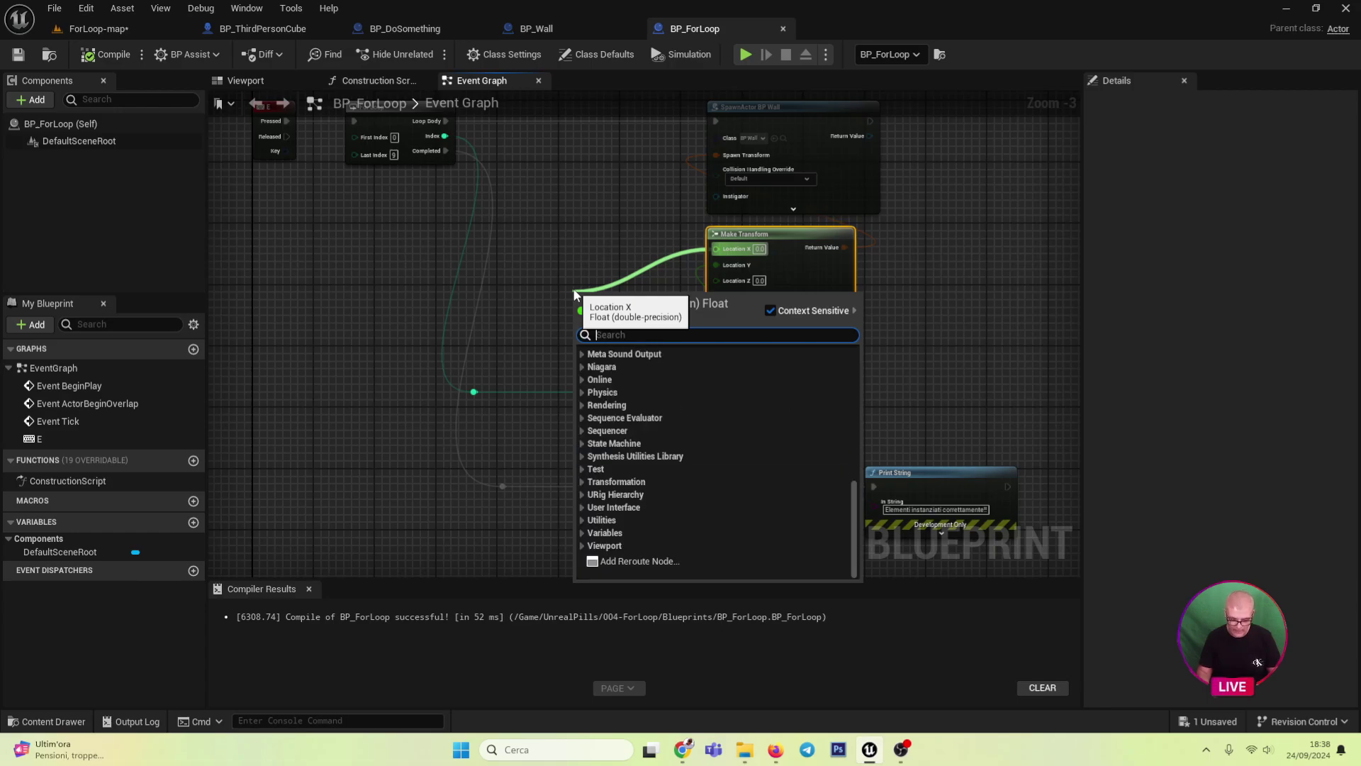
{"action": "type", "text": "random fl"}
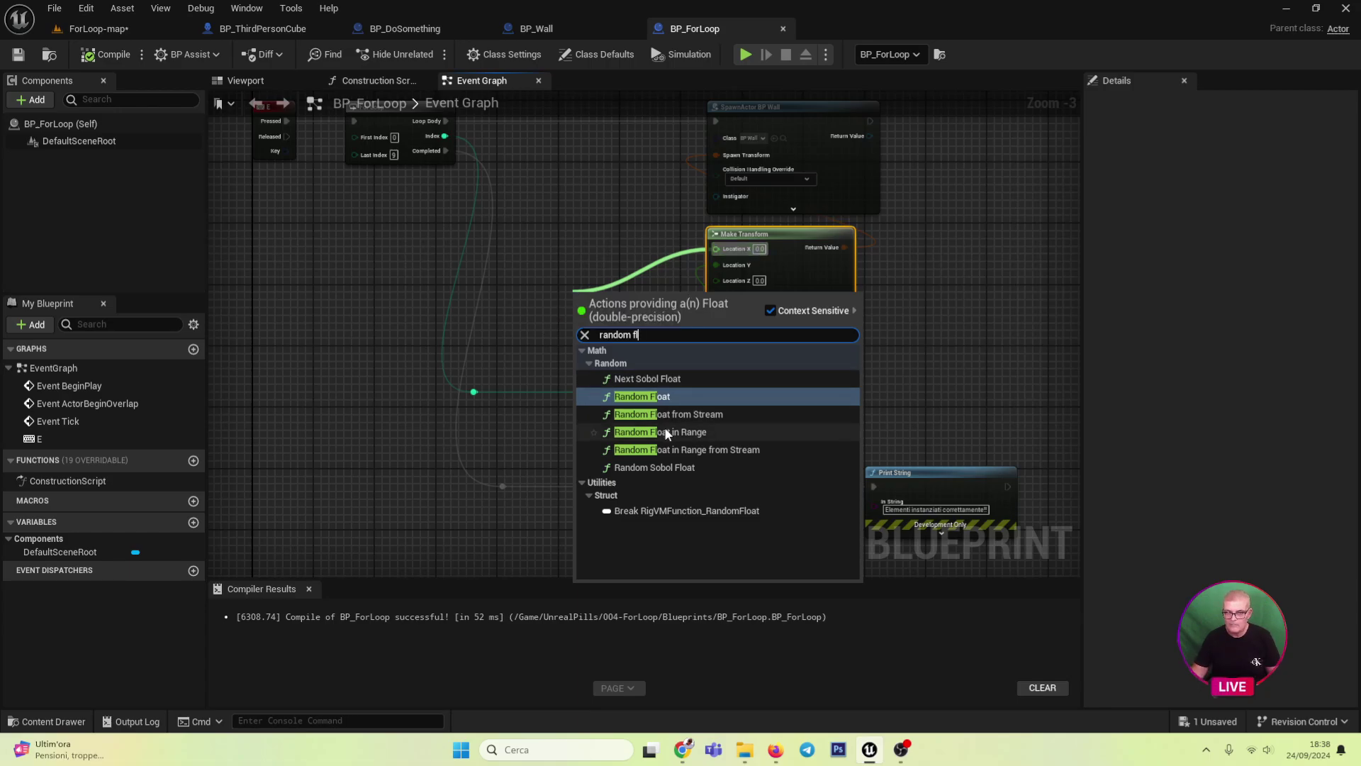
{"action": "left_click", "coordinate": [662, 434]}
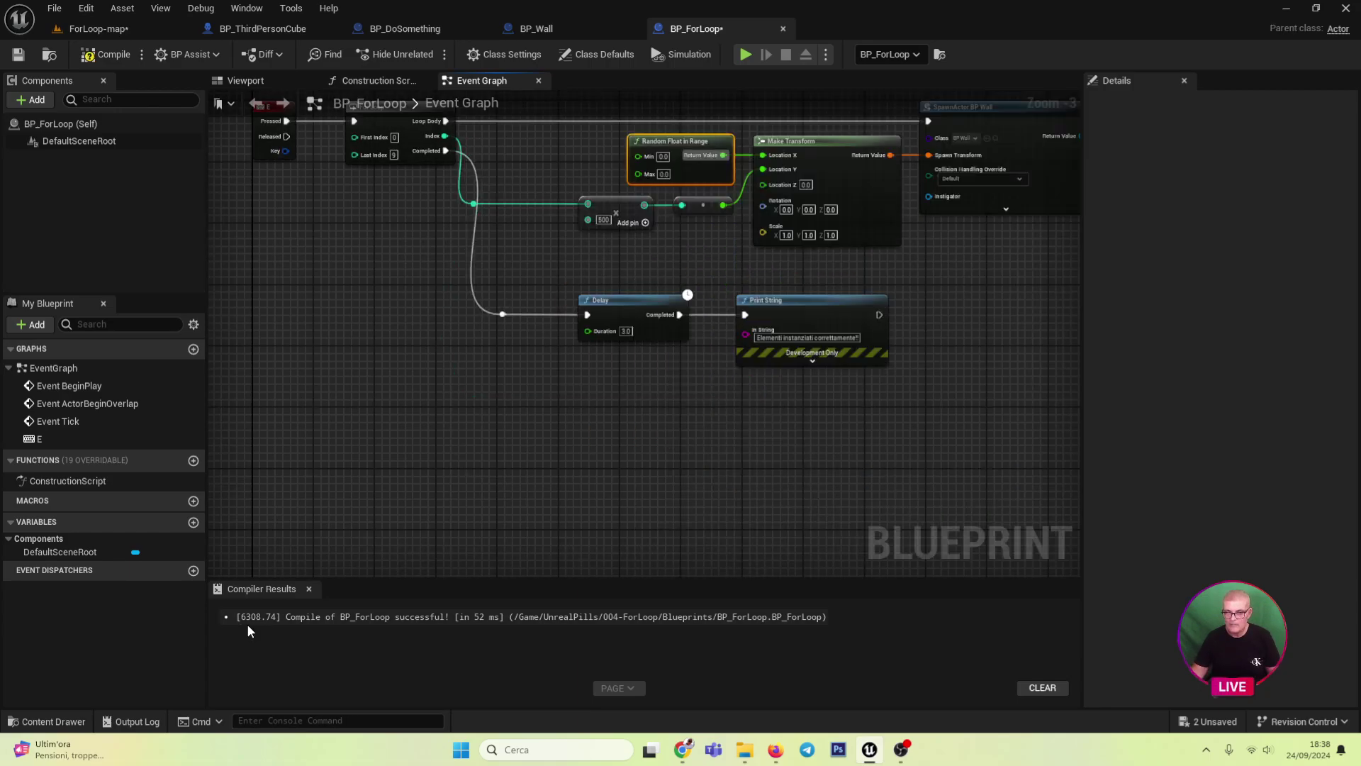
- Set the random range to Min 800 and Max 2500
{"action": "scroll", "coordinate": [641, 284], "scroll_direction": "up", "scroll_amount": 1}
{"action": "scroll", "coordinate": [609, 319], "scroll_direction": "up", "scroll_amount": 1}
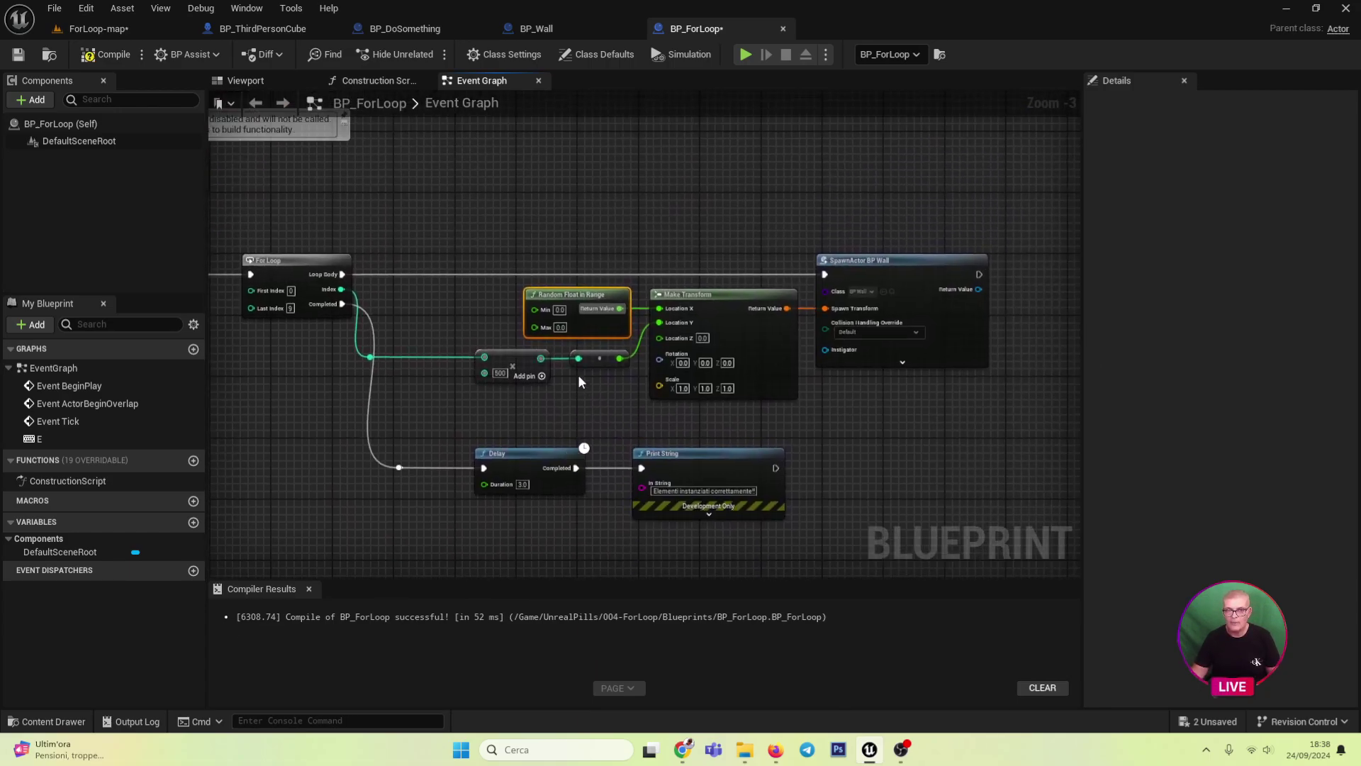
{"action": "scroll", "coordinate": [567, 312], "scroll_direction": "up", "scroll_amount": 1}
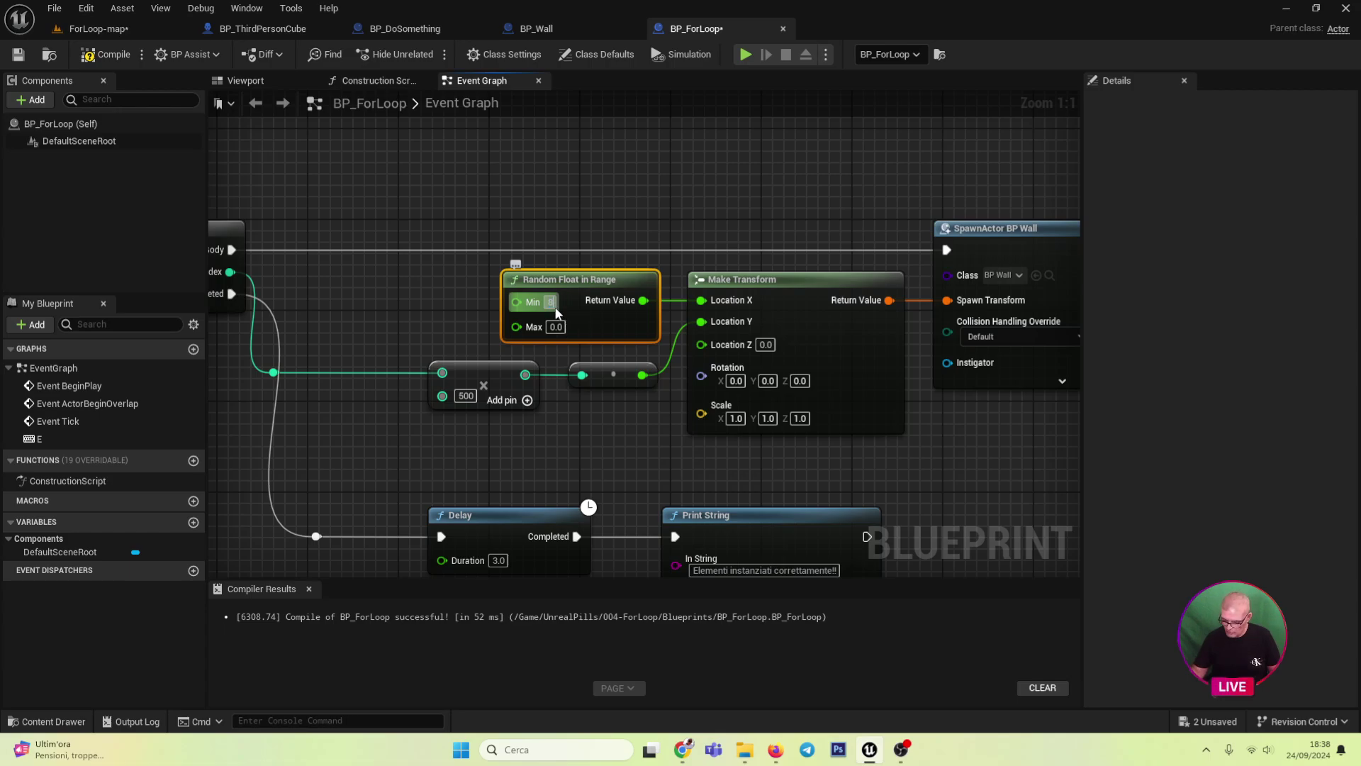
{"action": "type", "text": "-500"}
{"action": "left_click", "coordinate": [556, 327]}
{"action": "type", "text": "2500"}
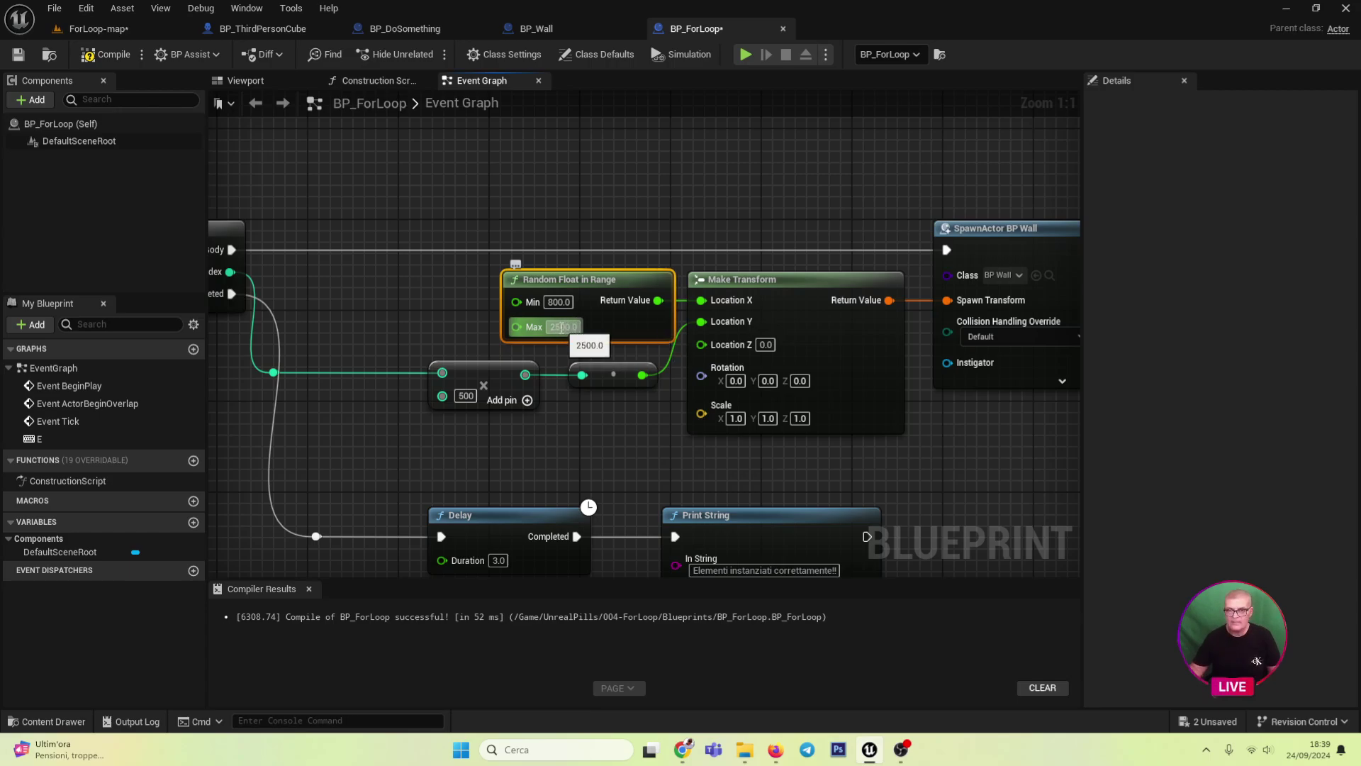
{"action": "key", "text": "Return"}
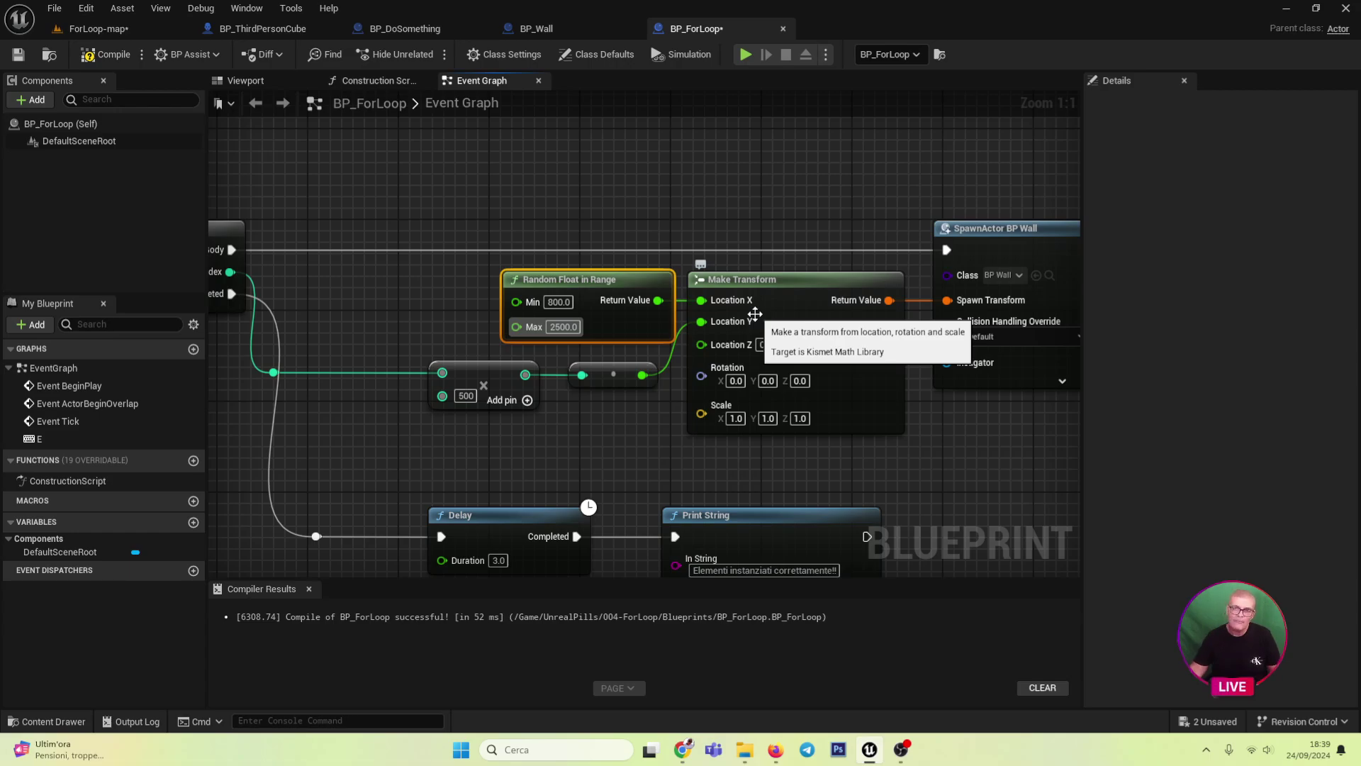
{"action": "scroll", "coordinate": [567, 277], "scroll_direction": "down", "scroll_amount": 3}
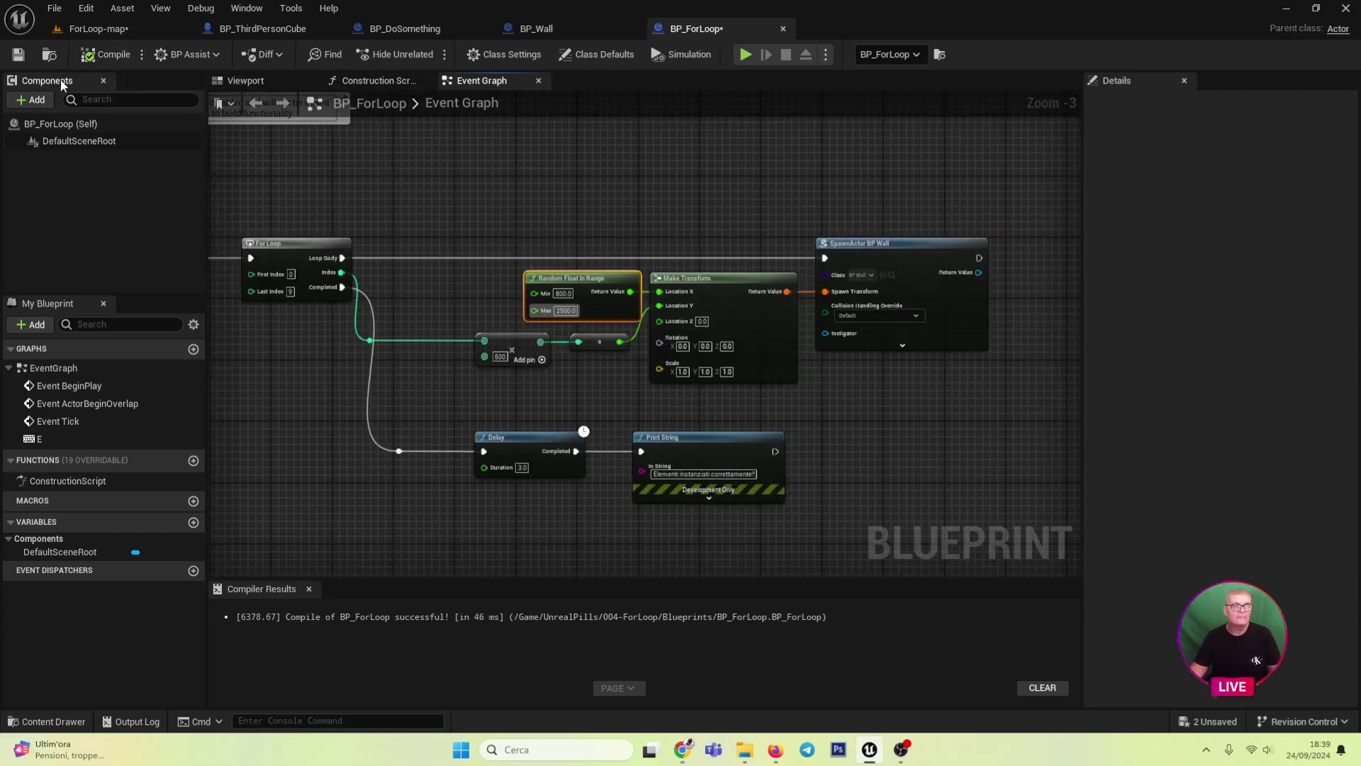
- Play-test ForLoop-map to see walls at random distances, then return to BP_ForLoop's graph
{"action": "left_click", "coordinate": [98, 32]}
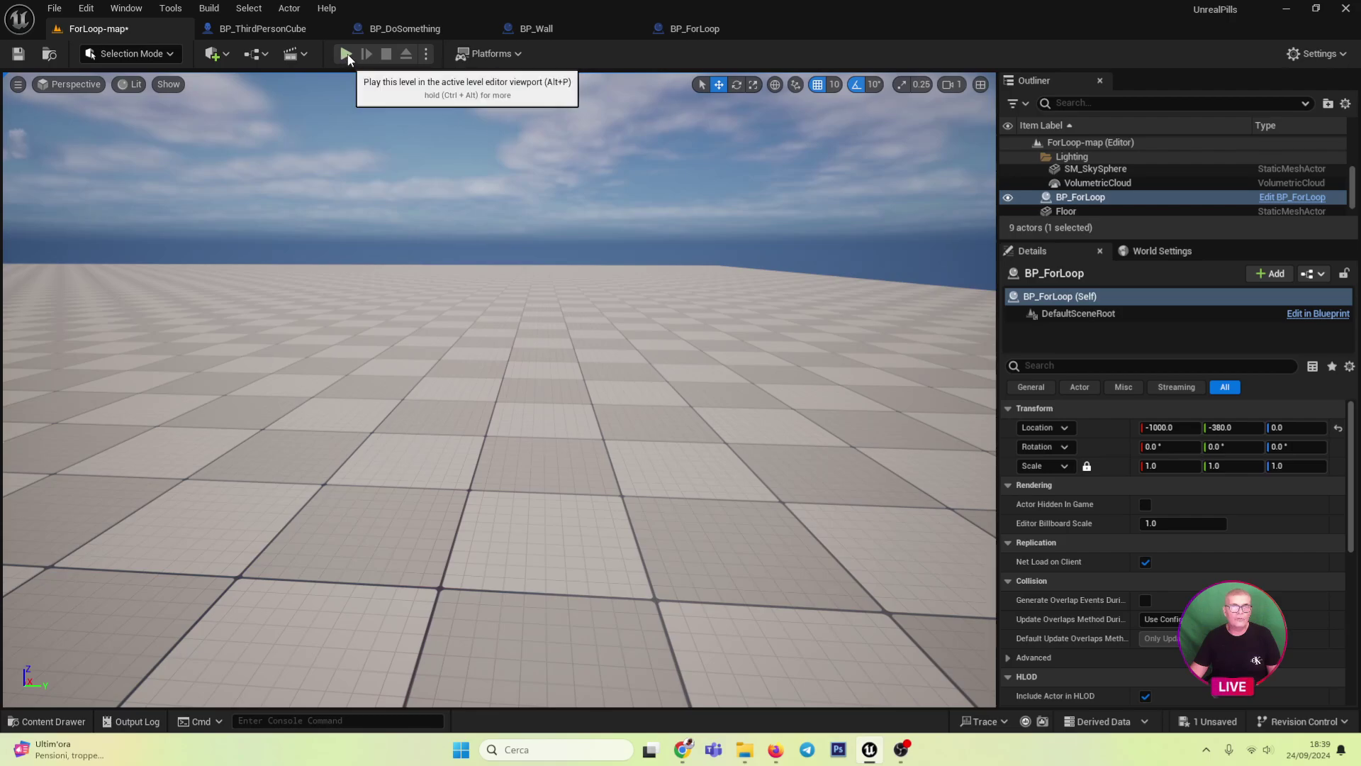
{"action": "key", "text": "alt+p"}
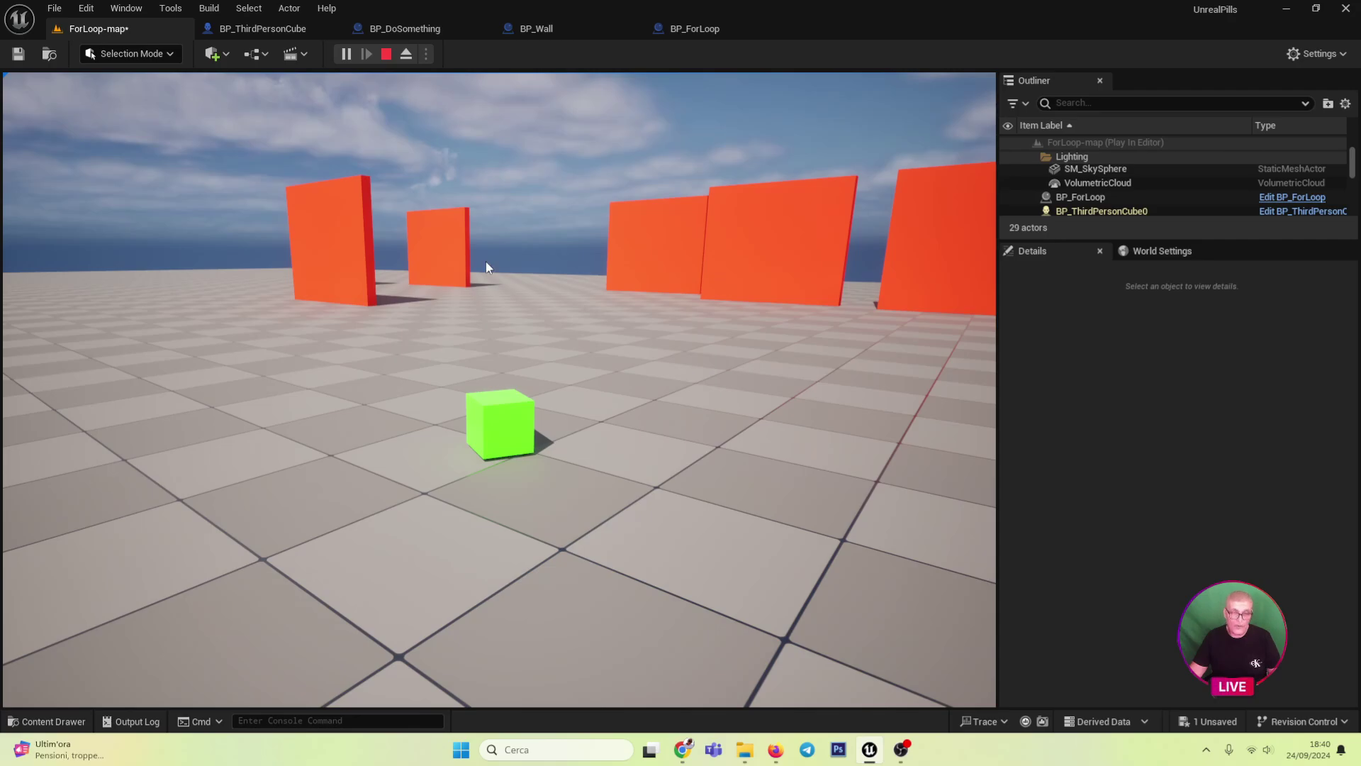
{"action": "key", "text": "Escape"}
{"action": "left_click", "coordinate": [695, 28]}
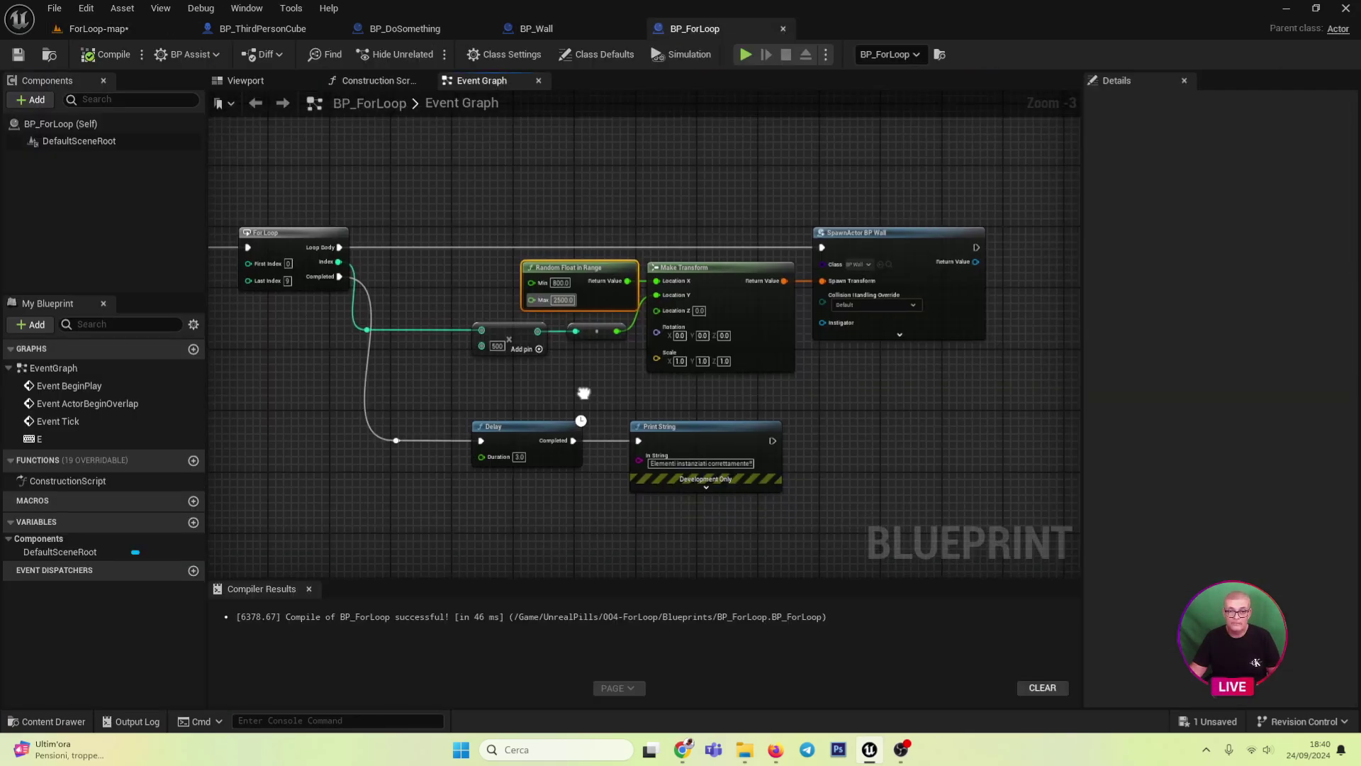
- Delete the Random Float in Range node and change the Add node's value from 500 to 400
{"action": "scroll", "coordinate": [702, 328], "scroll_direction": "up", "scroll_amount": 3}
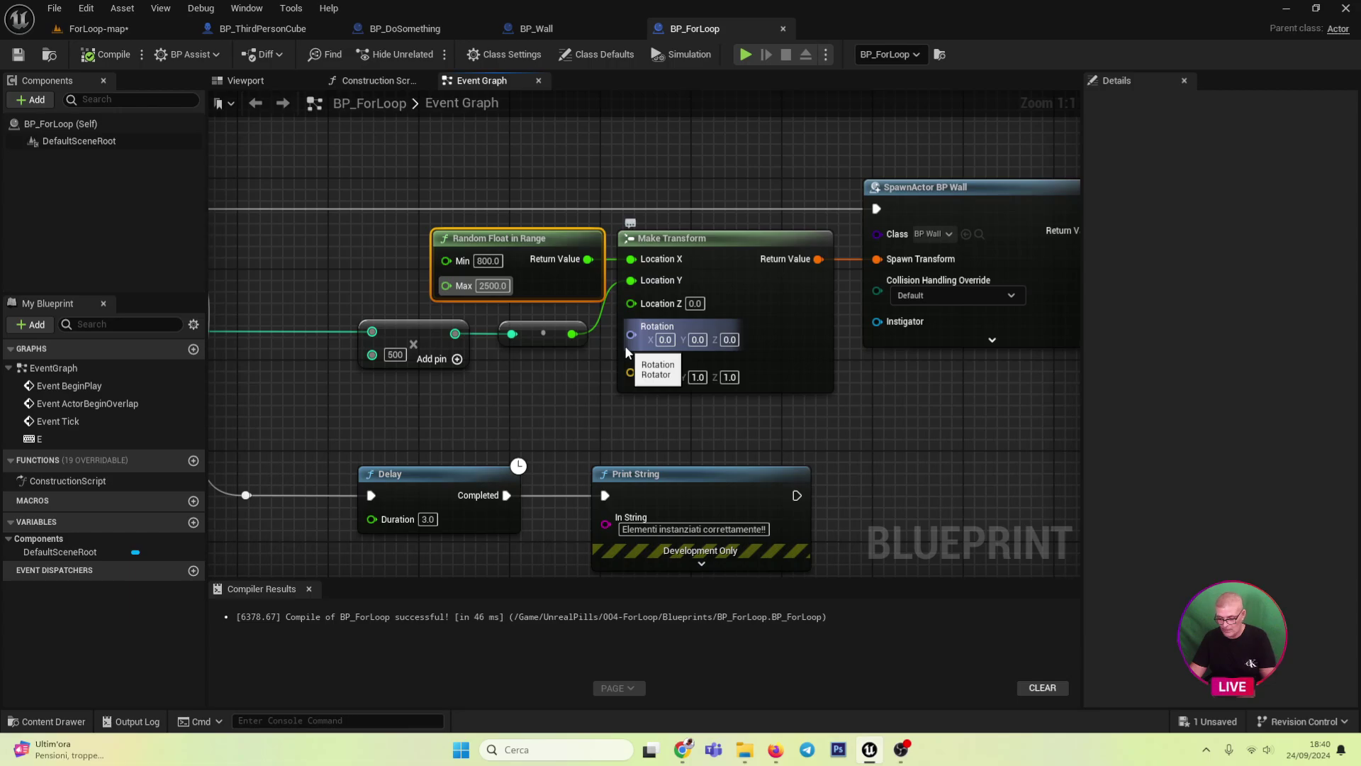
{"action": "key", "text": "Delete"}
{"action": "right_click_drag", "start_coordinate": [404, 362], "coordinate": [482, 343]}
{"action": "left_click", "coordinate": [472, 337]}
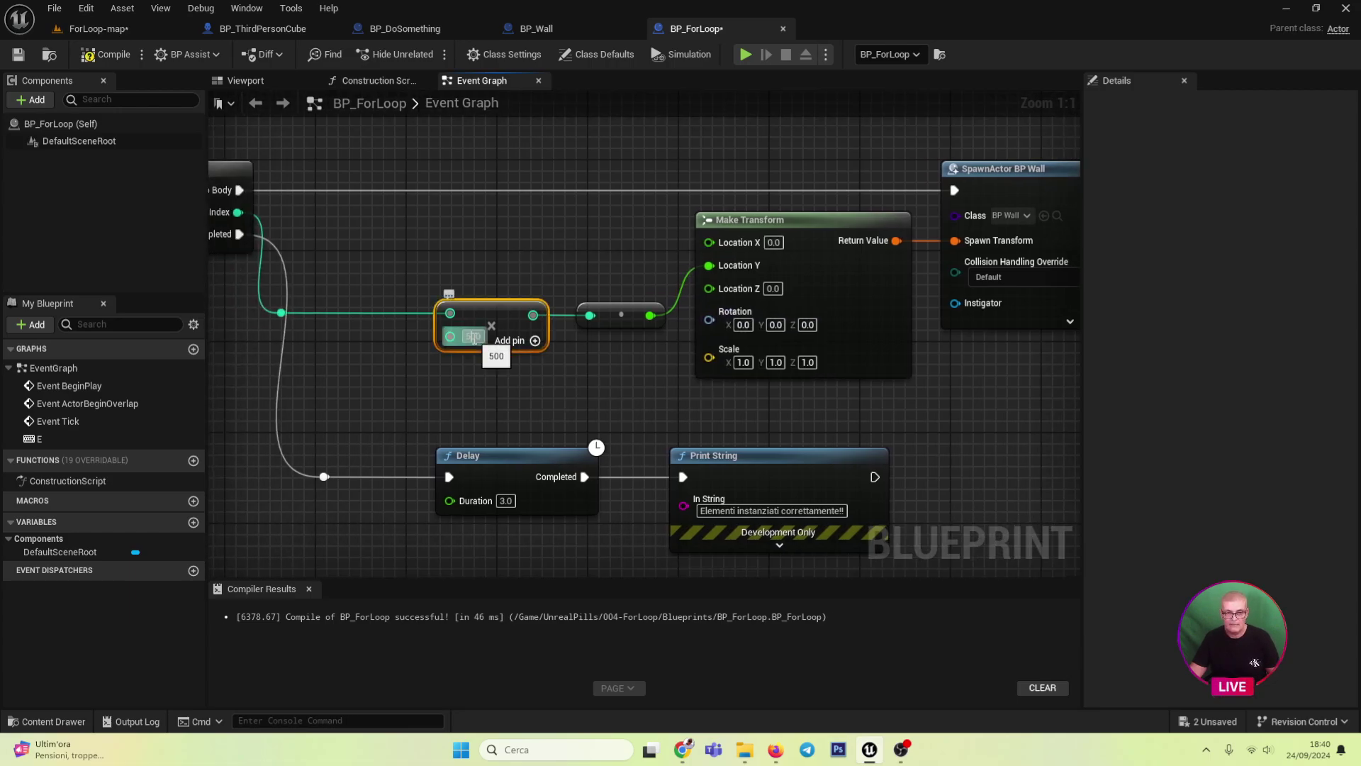
{"action": "type", "text": "400"}
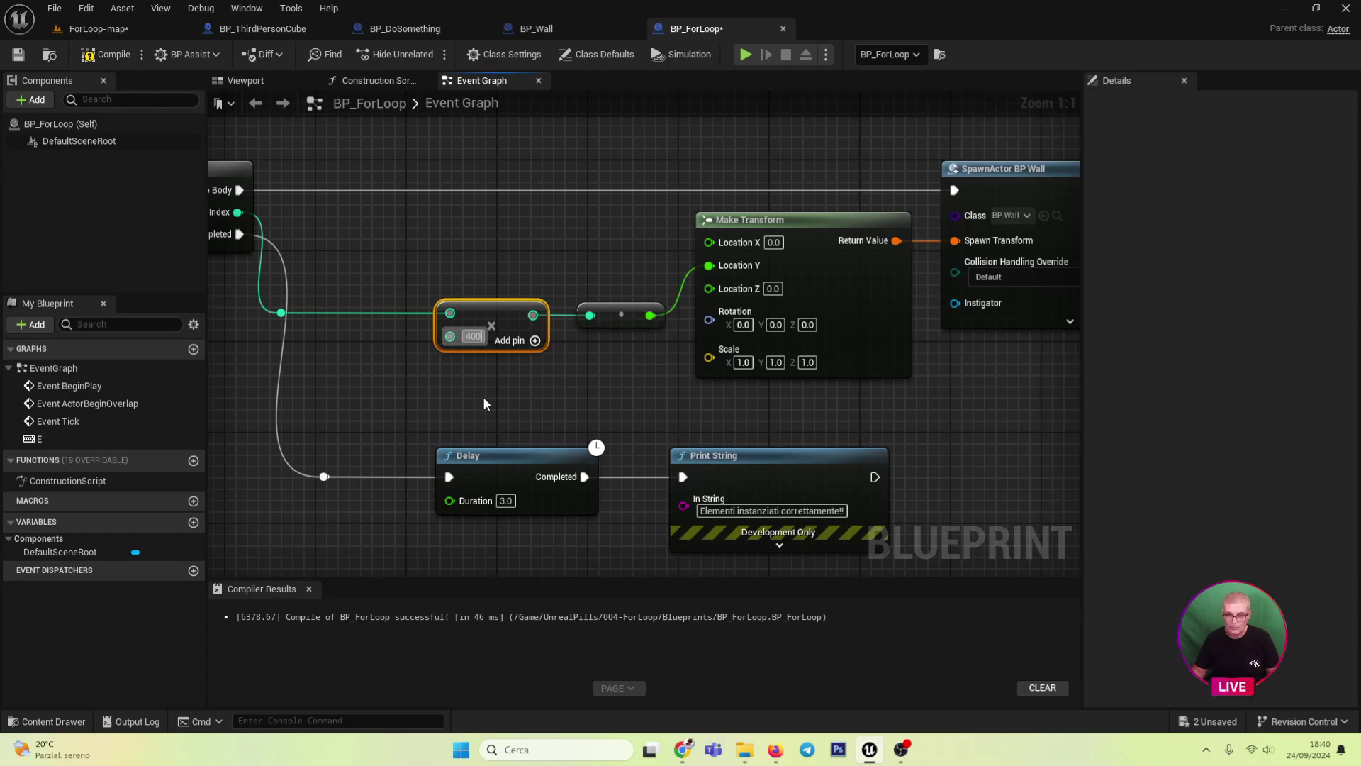
{"action": "key", "text": "Return"}
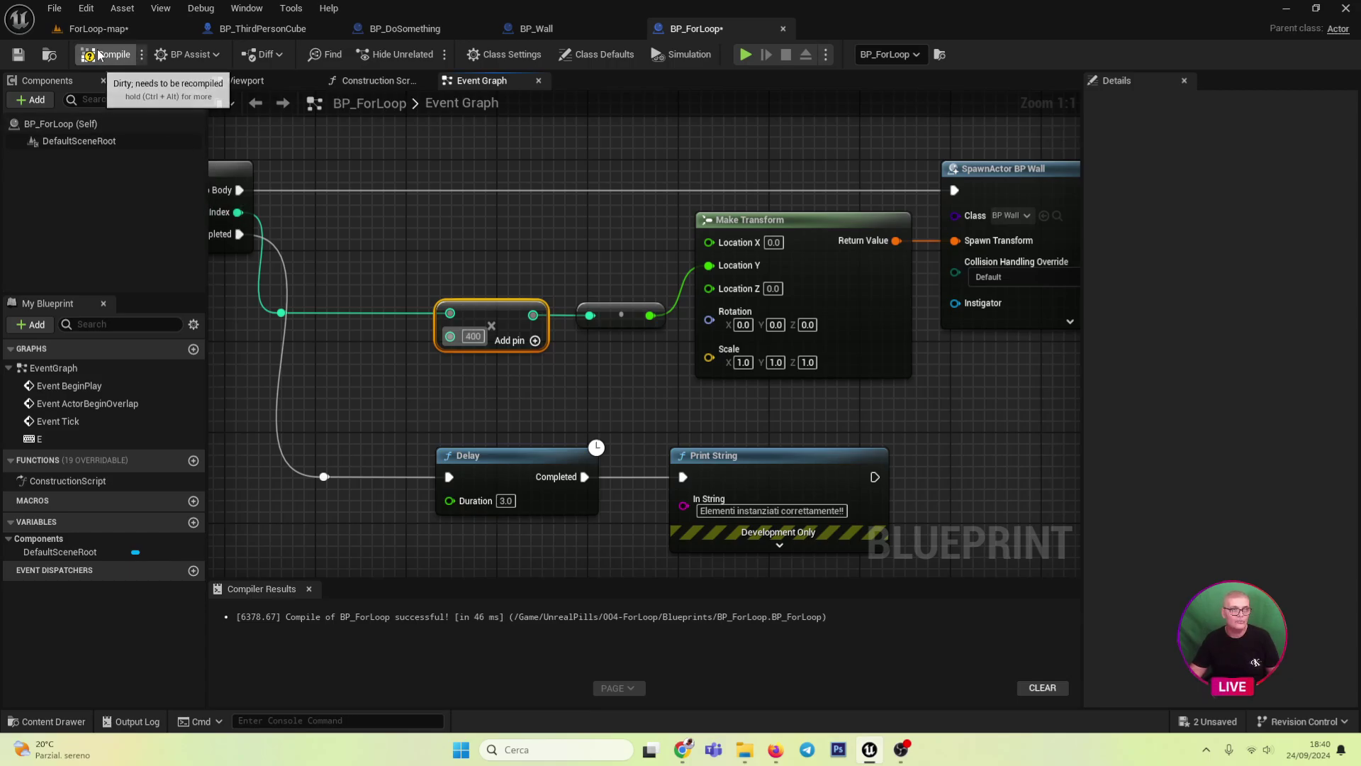
- Compile and save BP_ForLoop, then return to the ForLoop-map level
{"action": "left_click", "coordinate": [99, 54]}
{"action": "left_click", "coordinate": [19, 61]}
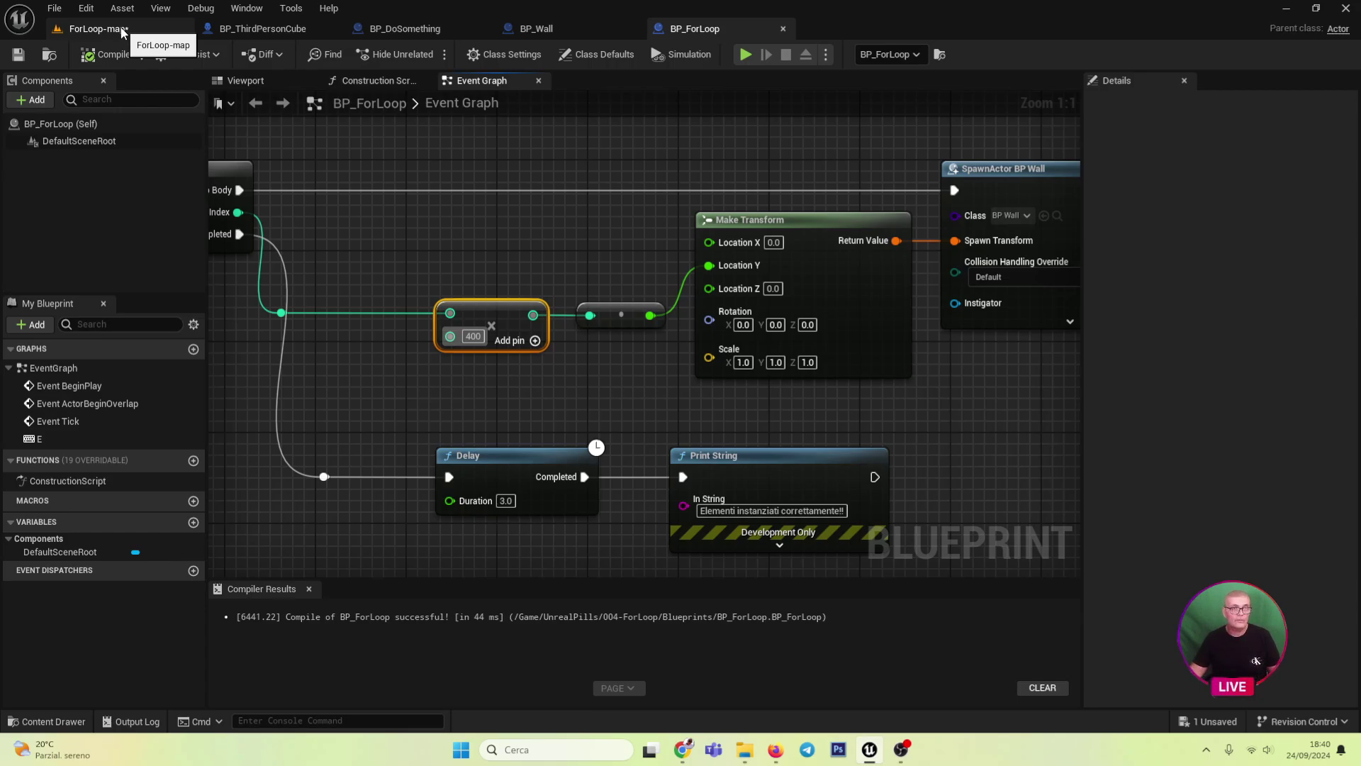
{"action": "left_click", "coordinate": [122, 32]}
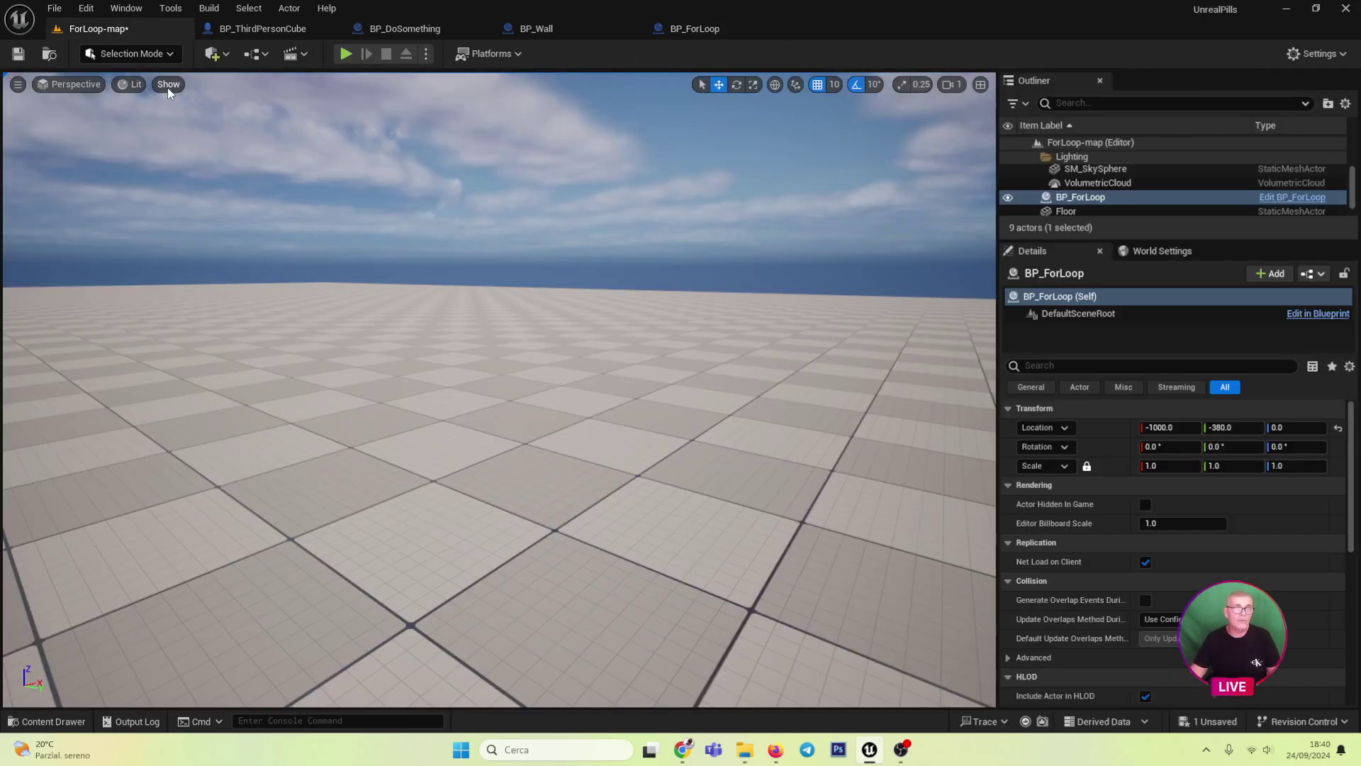
{"action": "key", "text": "alt+p"}
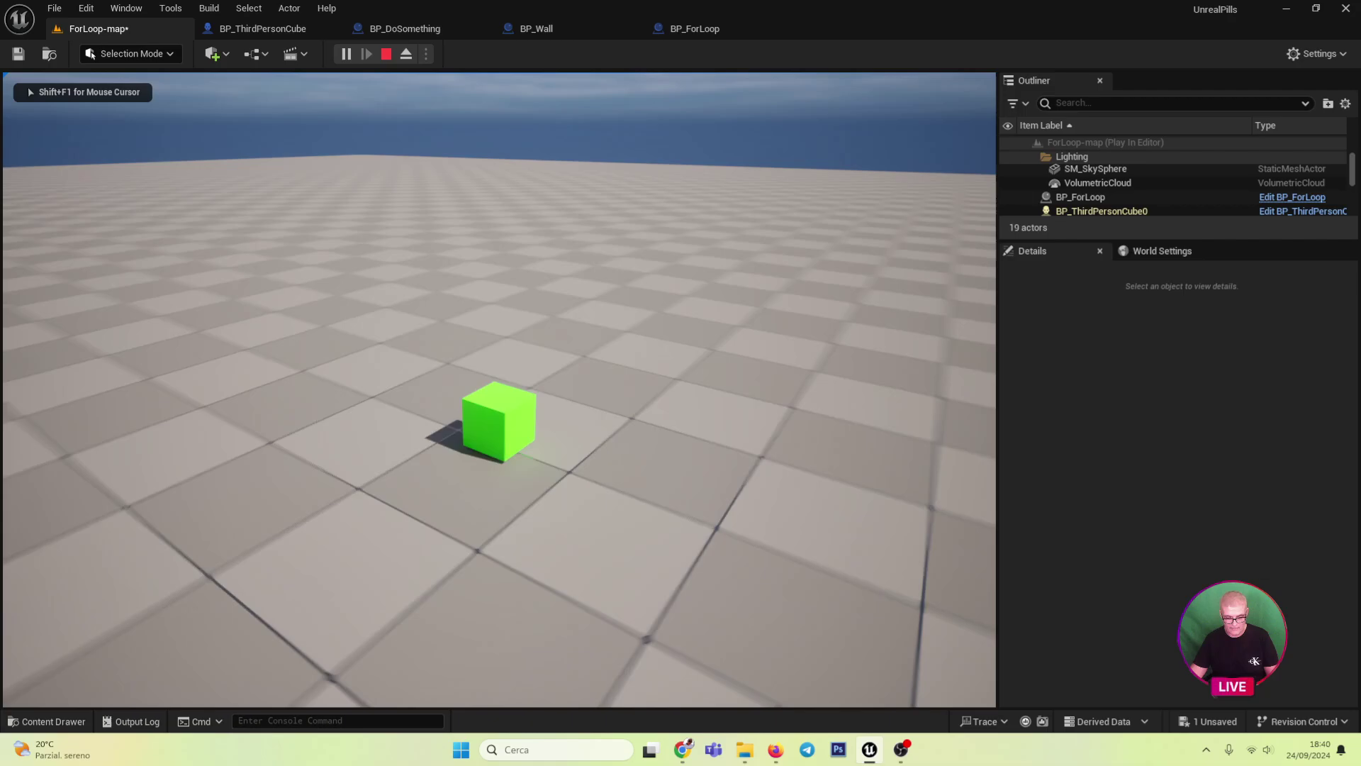
{"action": "left_click", "coordinate": [500, 390]}
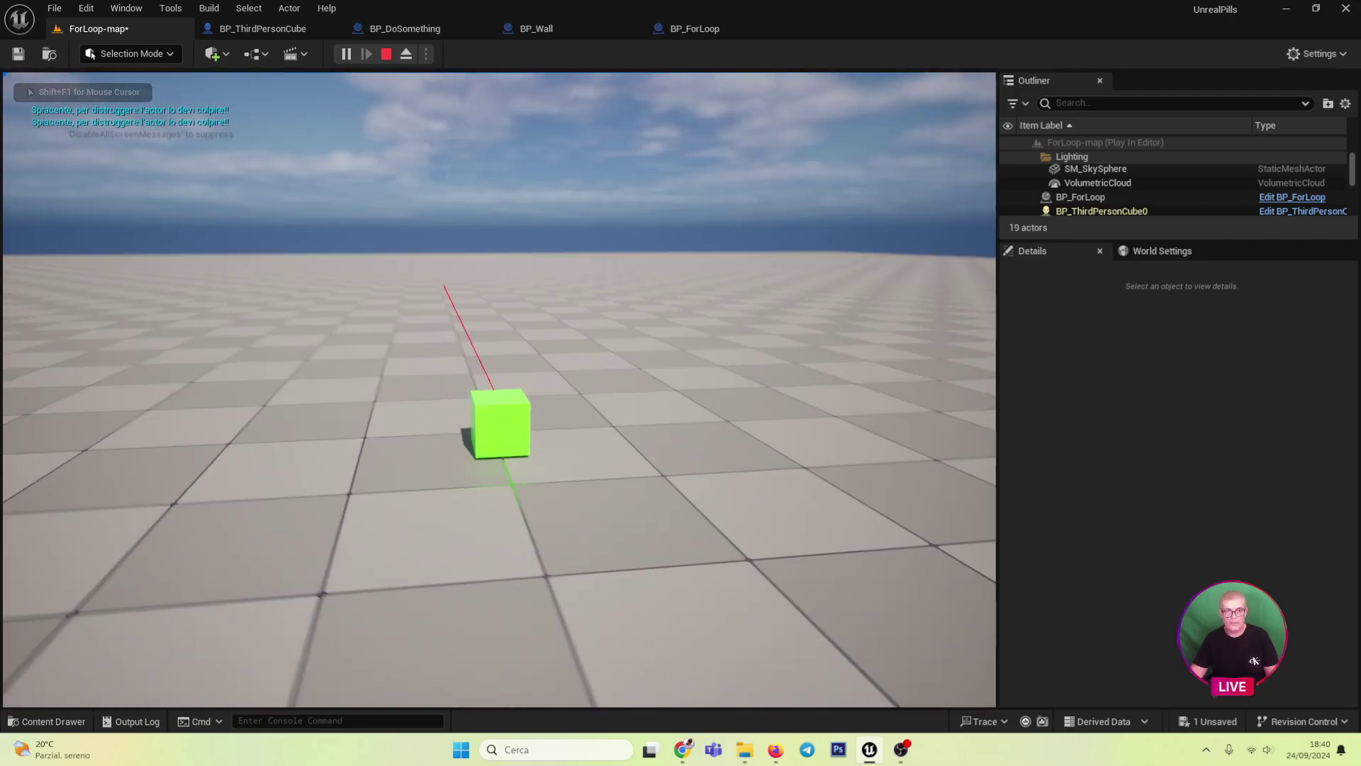
{"action": "left_click", "coordinate": [499, 390]}
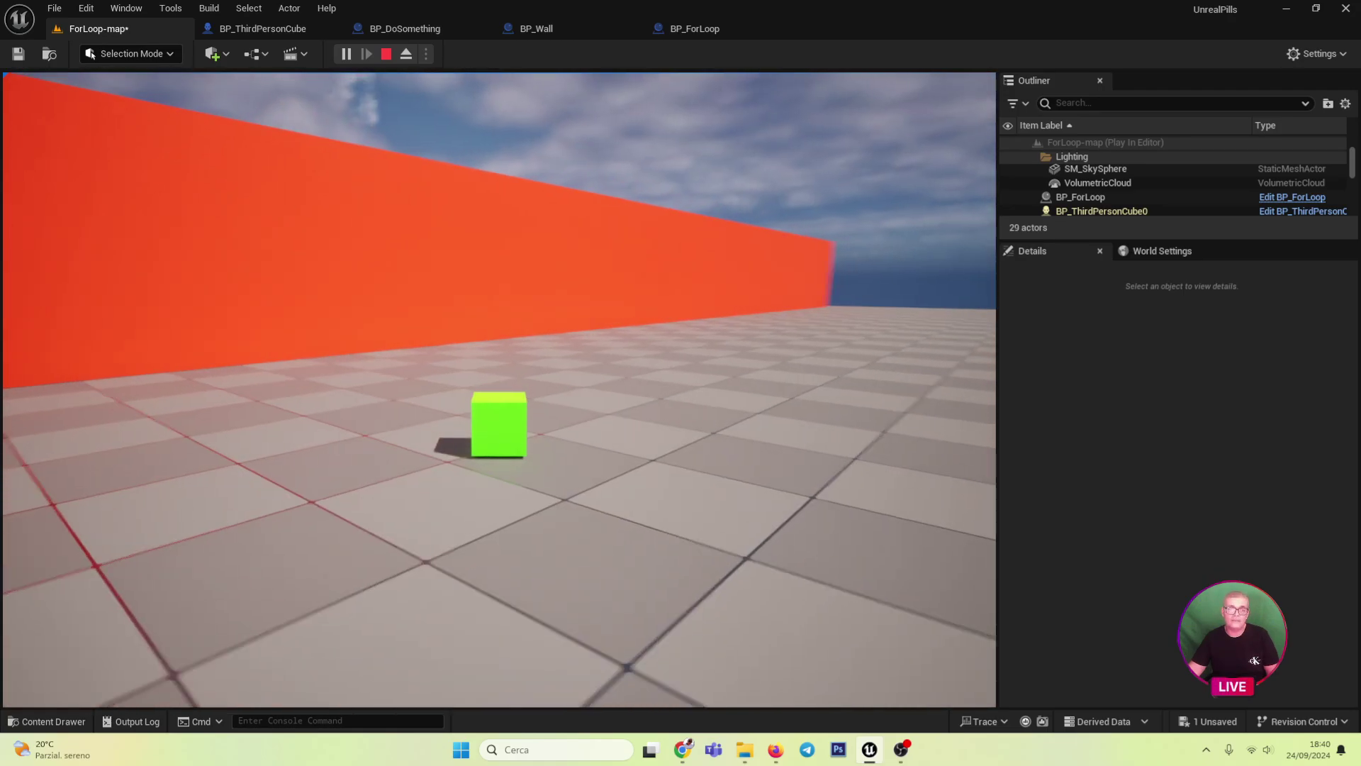
{"action": "key", "text": "Escape"}
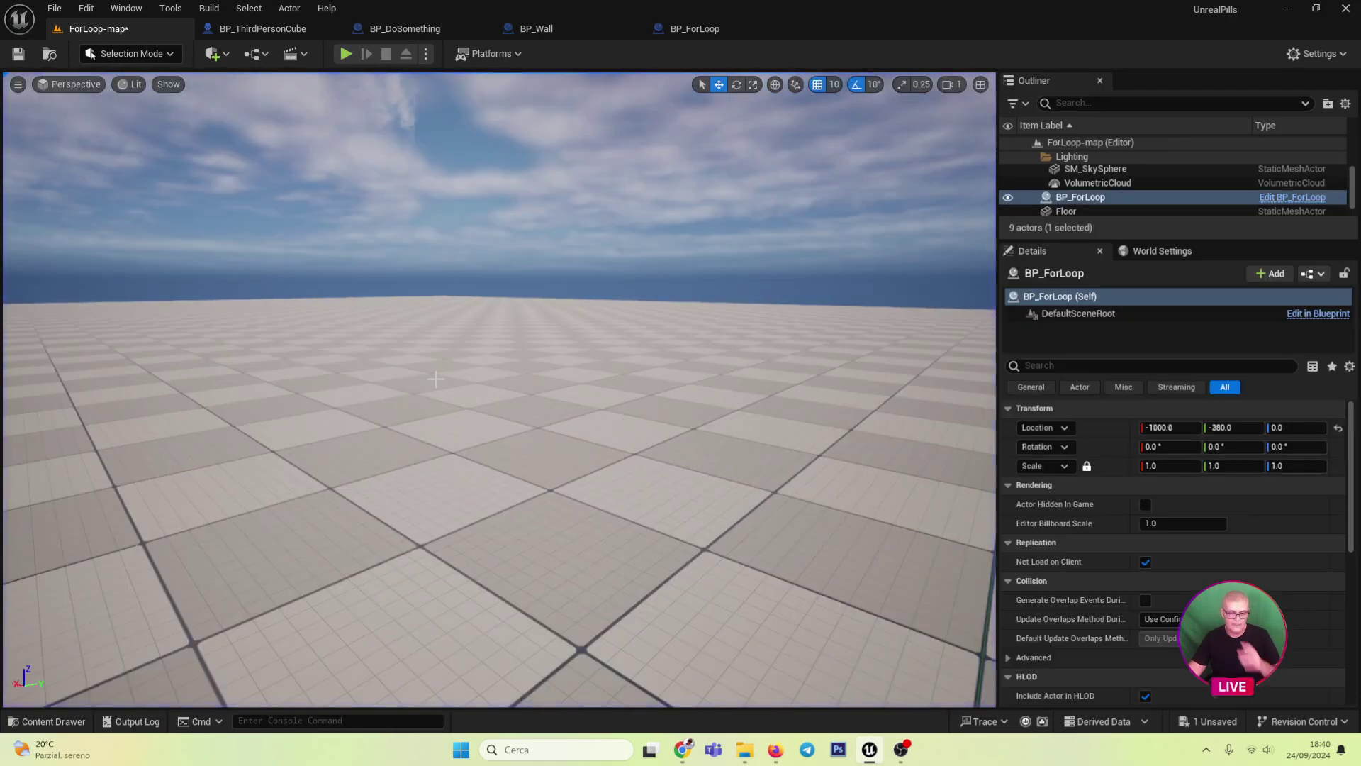
- Undo BP_ForLoop's edits to restore Random Float in Range (800–2500) and the 500 multiplier, then recompile
{"action": "left_click", "coordinate": [693, 28]}
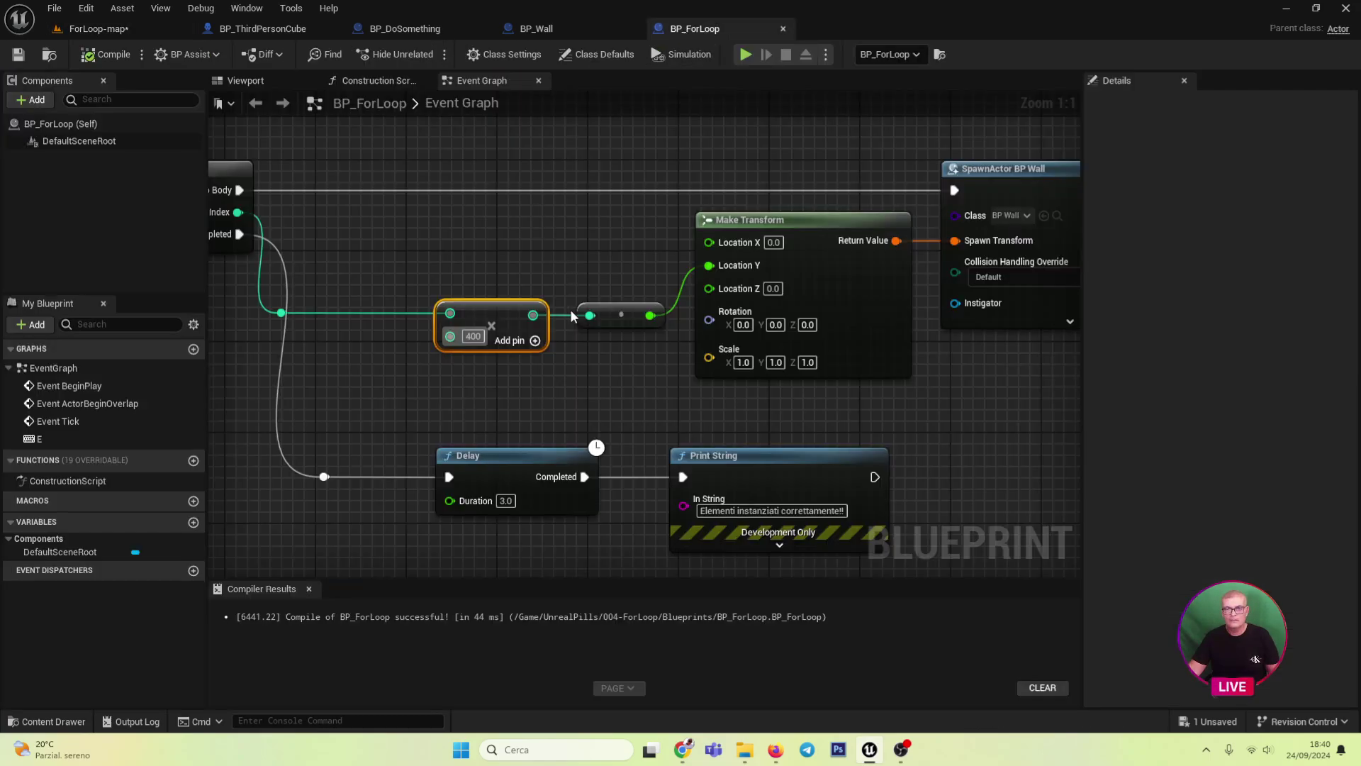
{"action": "scroll", "coordinate": [610, 373], "scroll_direction": "up", "scroll_amount": 1}
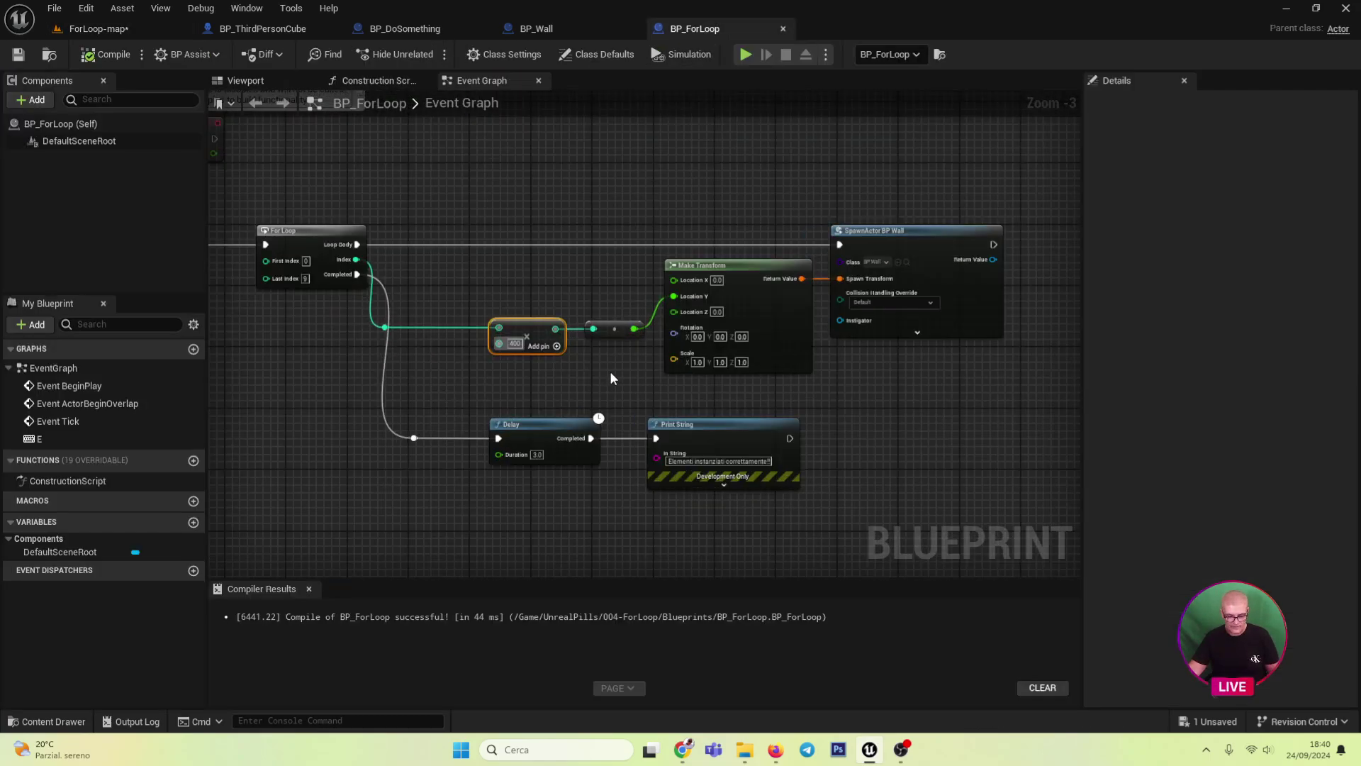
{"action": "key", "text": "ctrl+z"}
{"action": "key", "text": "ctrl+z"}
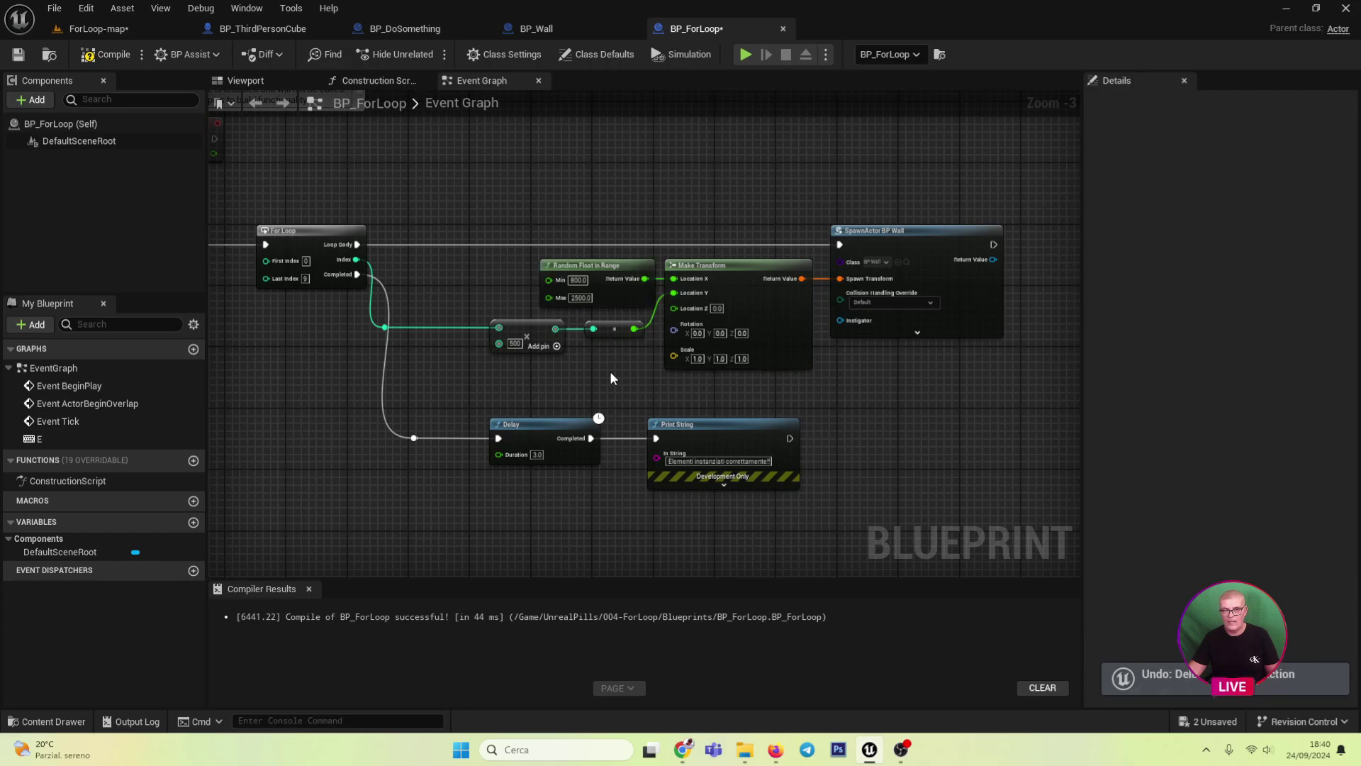
{"action": "left_click", "coordinate": [106, 54]}
{"action": "right_click_drag", "start_coordinate": [426, 268], "coordinate": [523, 343]}
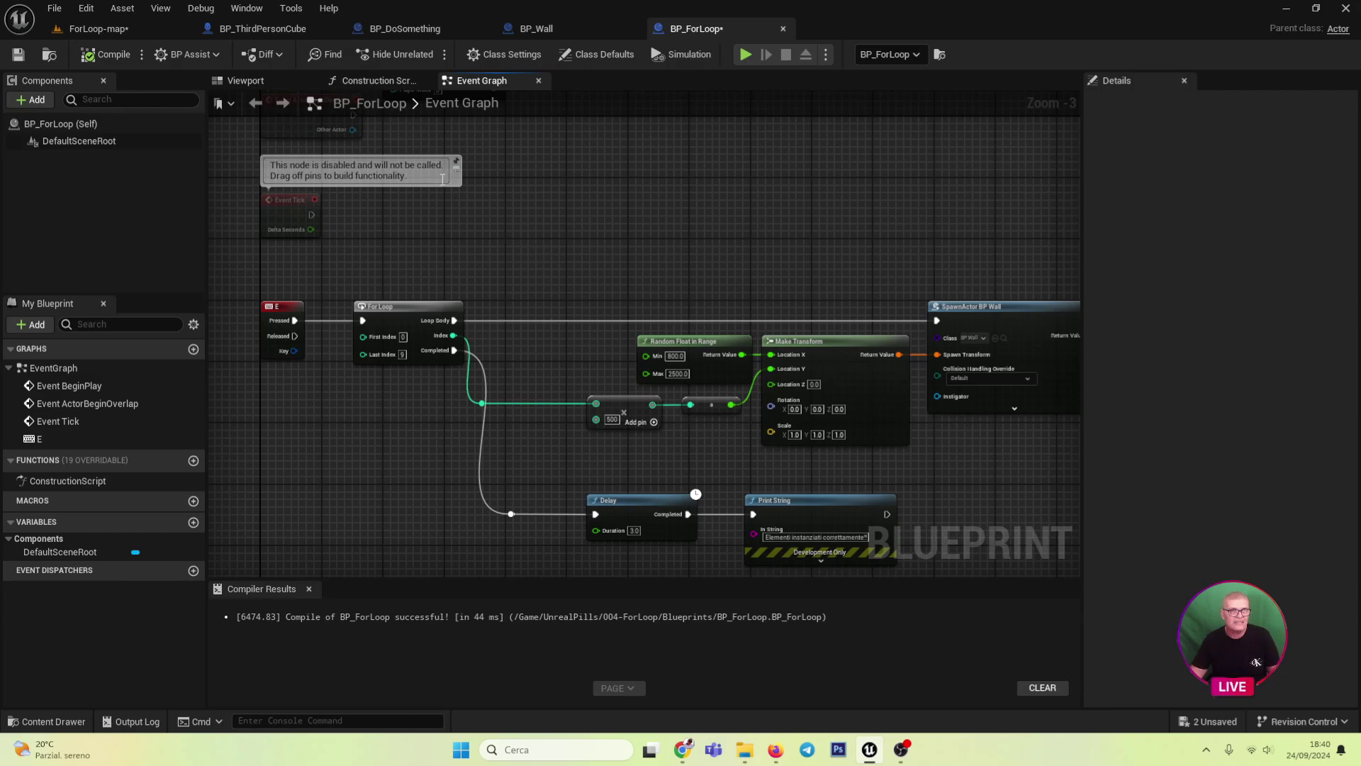
- Inspect BP_ThirdPersonCube's Line Trace By Channel, Break Hit Result, Destroy Actor and Print String nodes, then return to ForLoop-map
{"action": "left_click", "coordinate": [263, 29]}
{"action": "scroll", "coordinate": [542, 362], "scroll_direction": "up", "scroll_amount": 1}
{"action": "scroll", "coordinate": [595, 355], "scroll_direction": "up", "scroll_amount": 2}
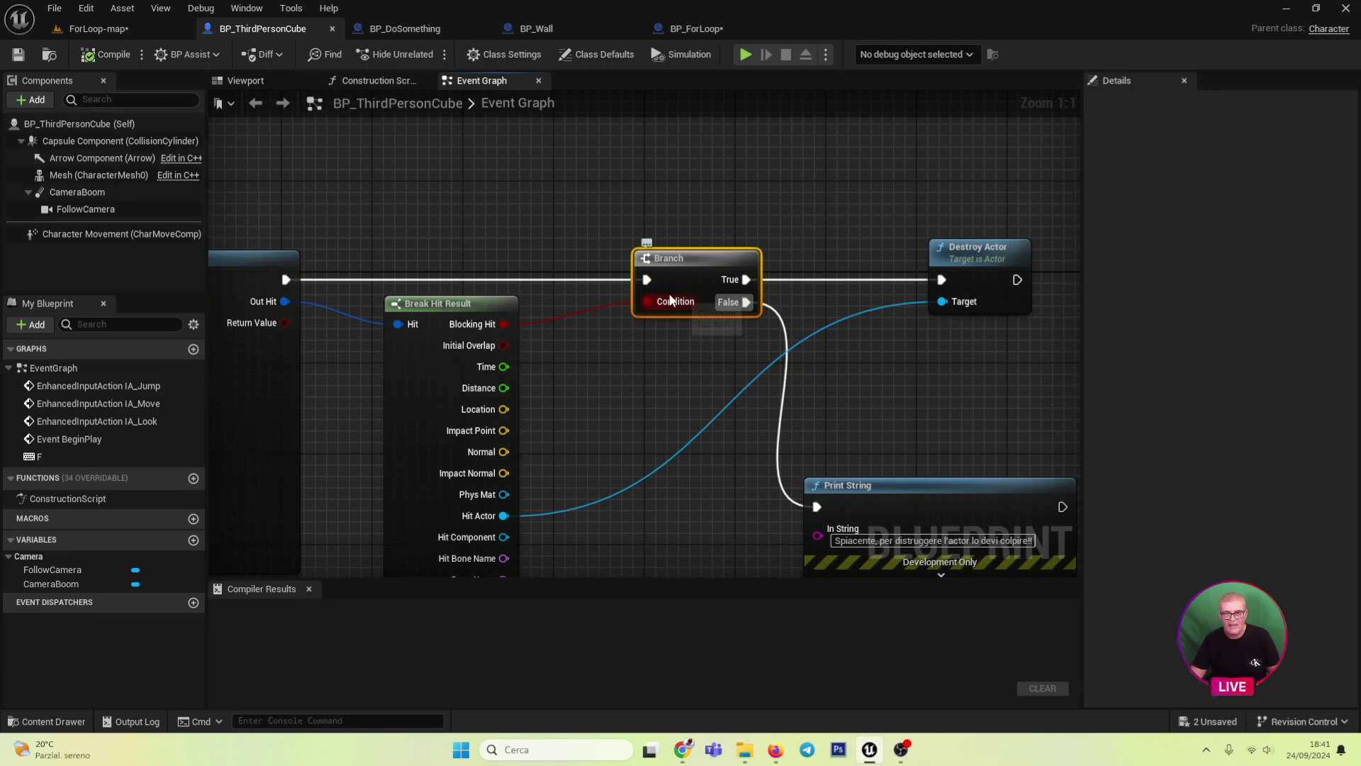
{"action": "right_click_drag", "start_coordinate": [670, 300], "coordinate": [280, 465]}
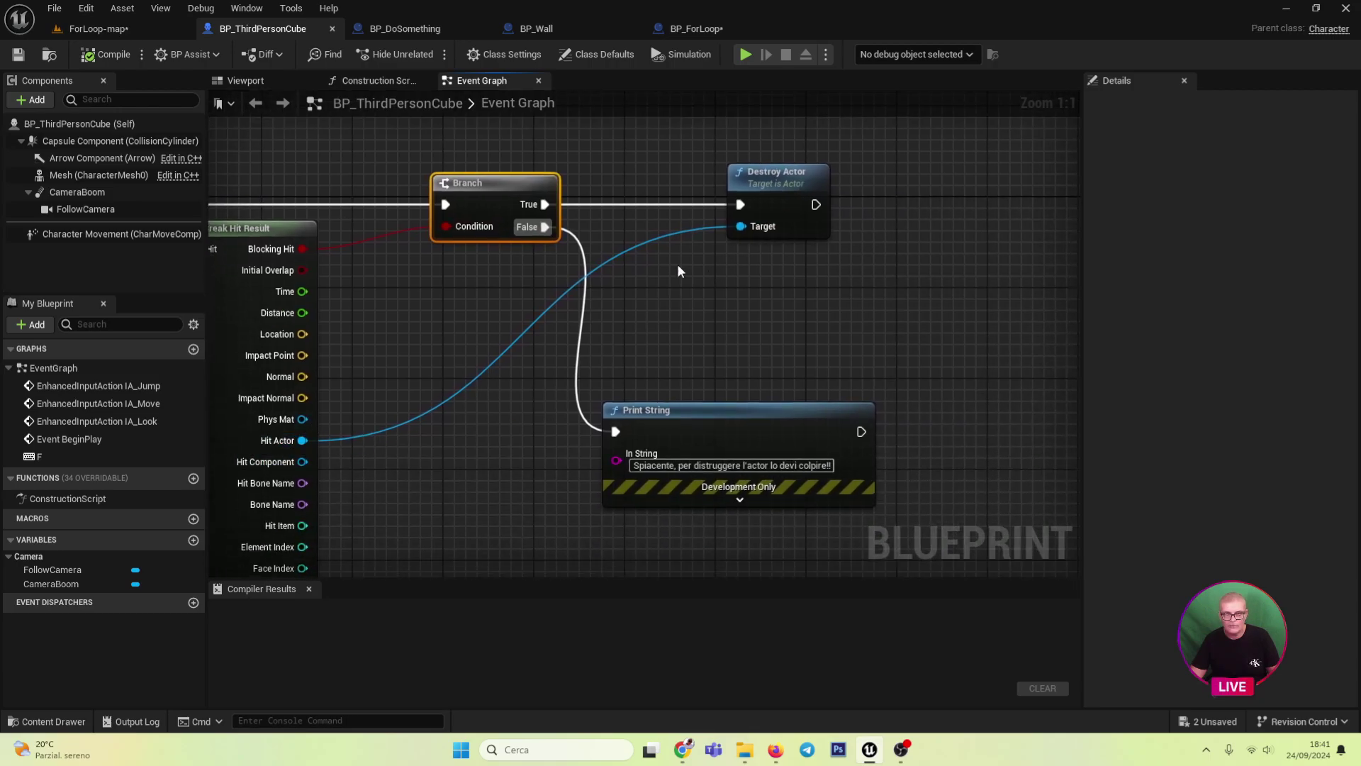
{"action": "right_click_drag", "start_coordinate": [597, 260], "coordinate": [866, 324]}
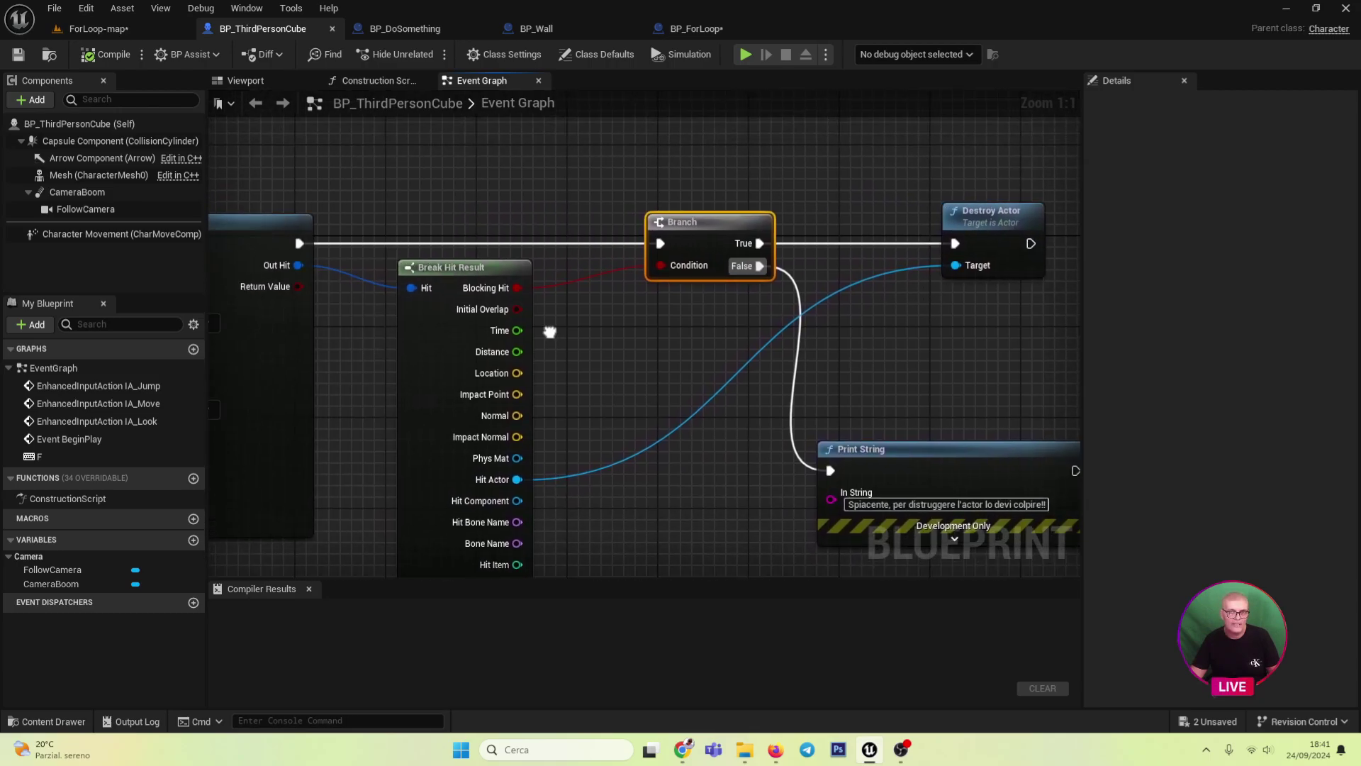
{"action": "right_click_drag", "start_coordinate": [751, 383], "coordinate": [899, 345]}
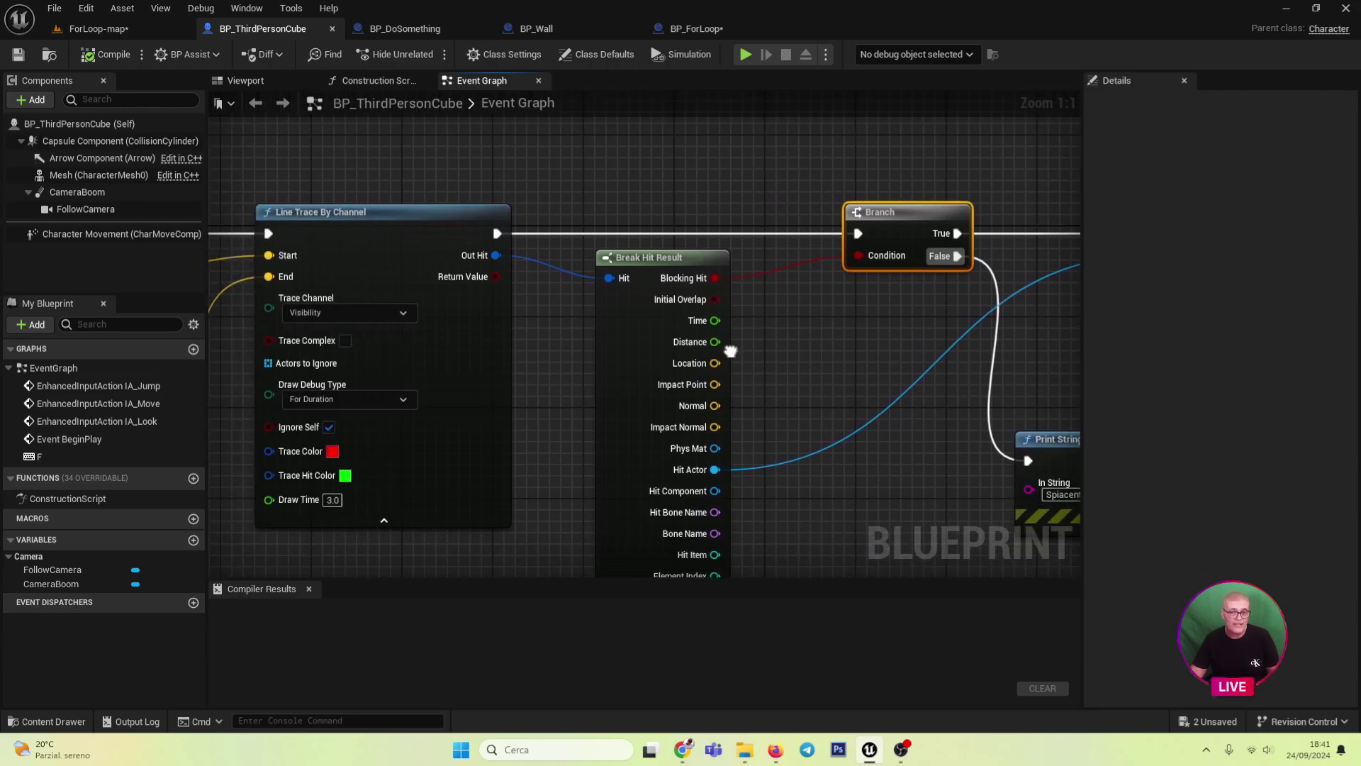
{"action": "left_click", "coordinate": [102, 30]}
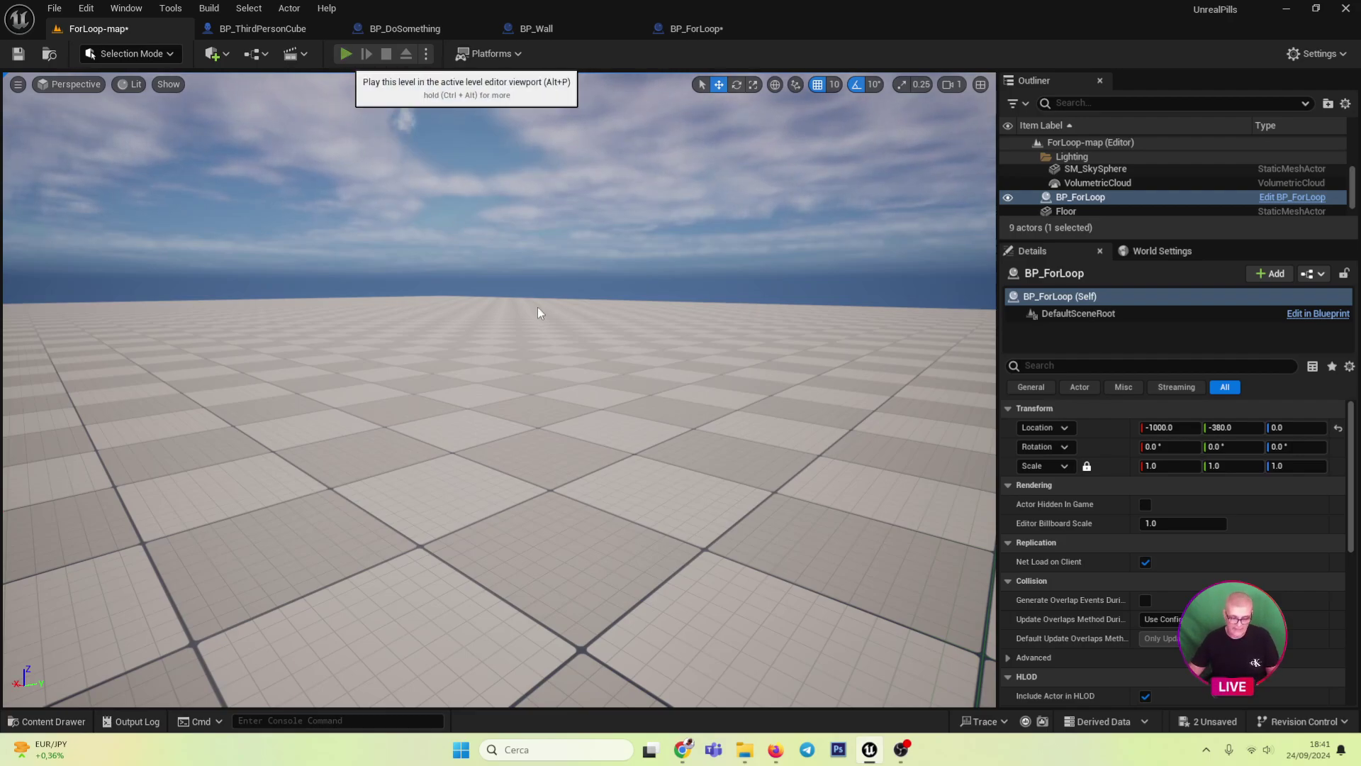
{"action": "key", "text": "alt+p"}
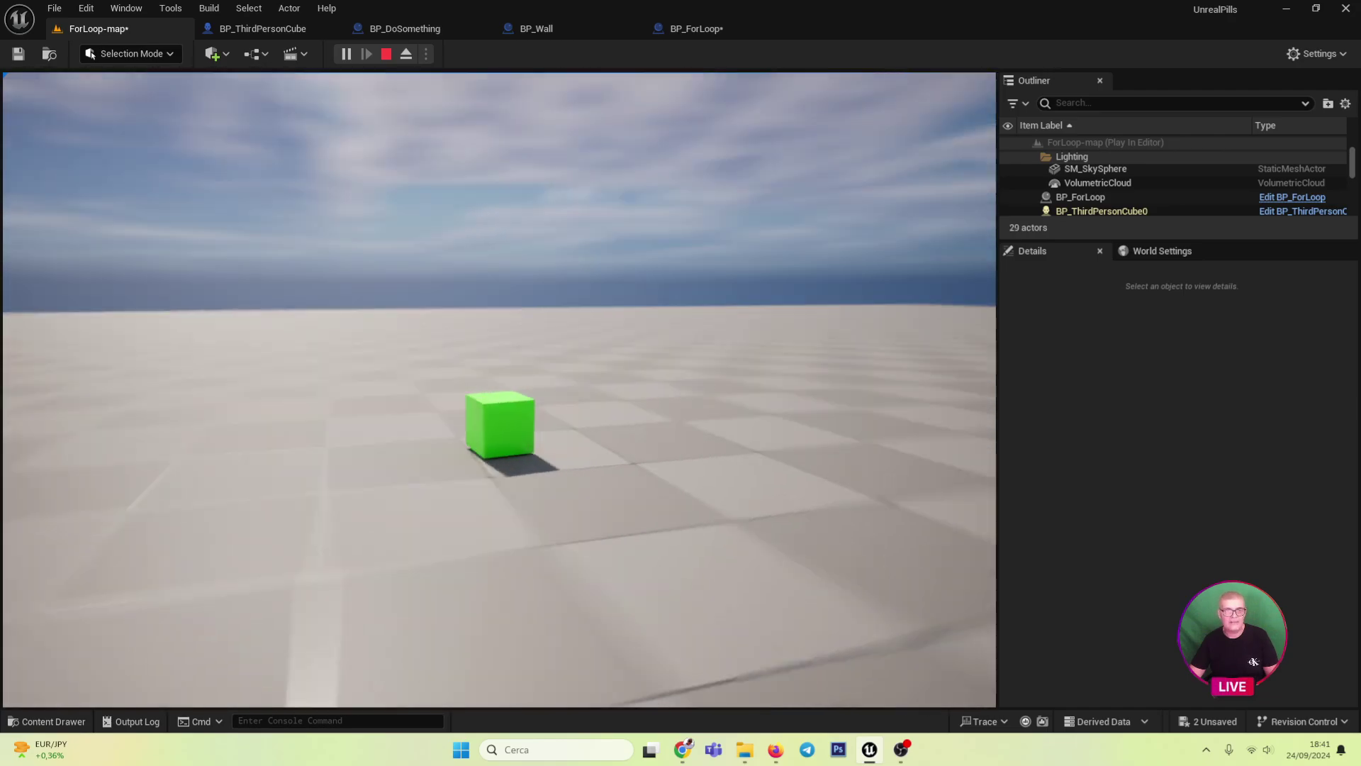
{"action": "key", "text": "1"}
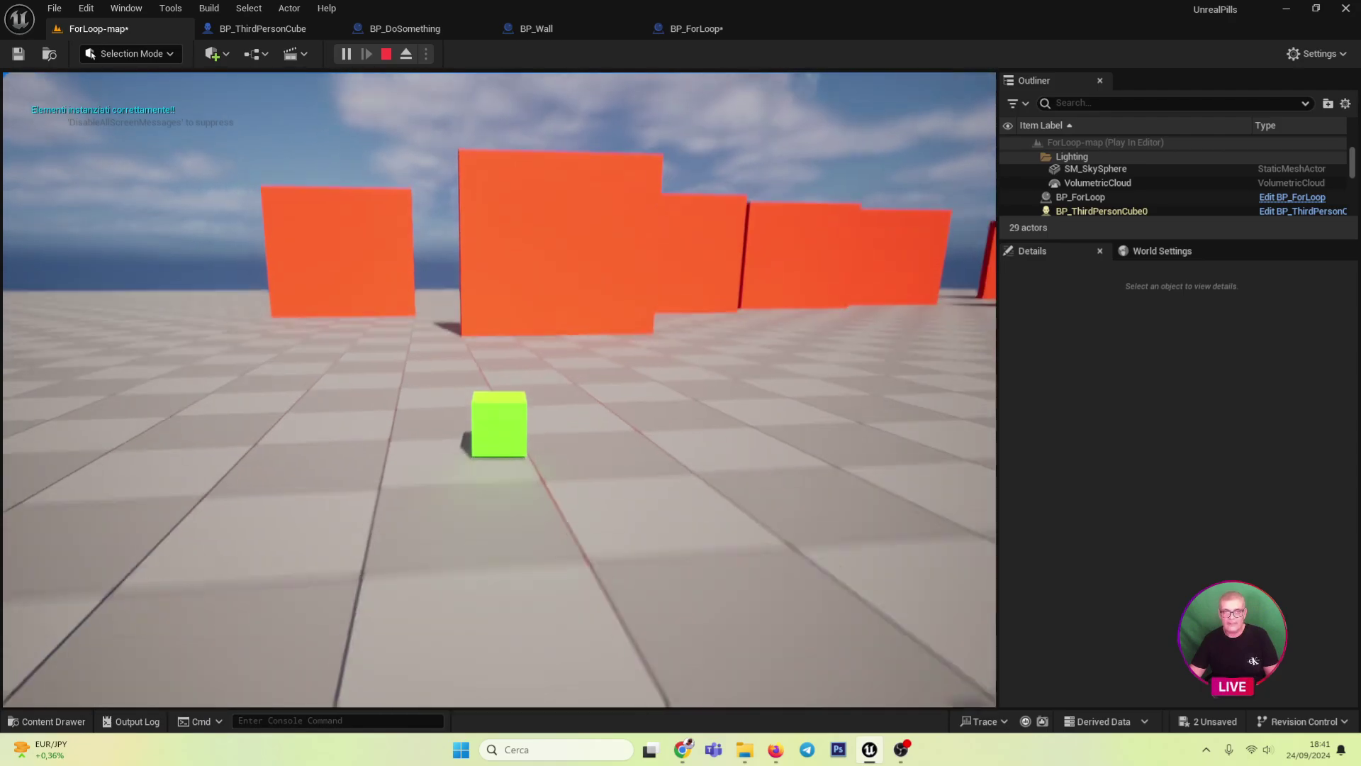
{"action": "key", "text": "2"}
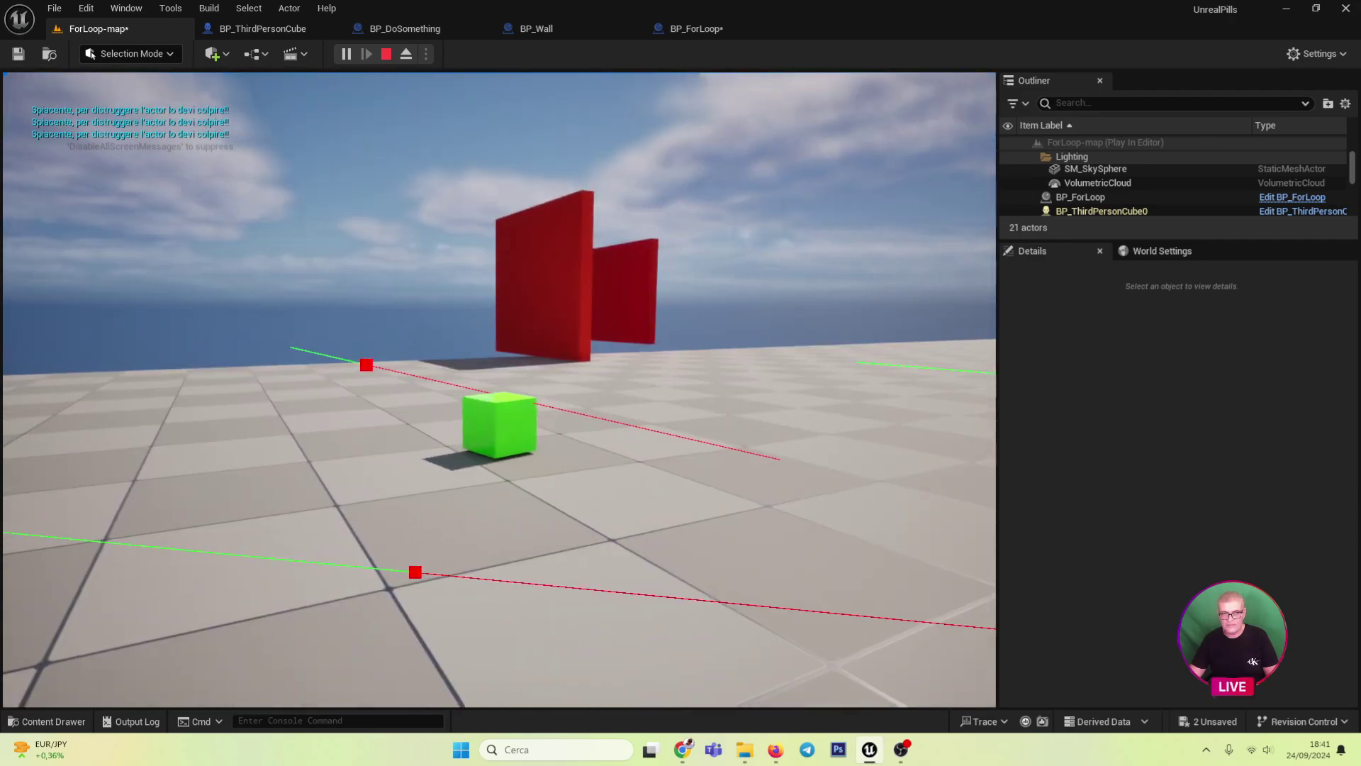
{"action": "key", "text": "e"}
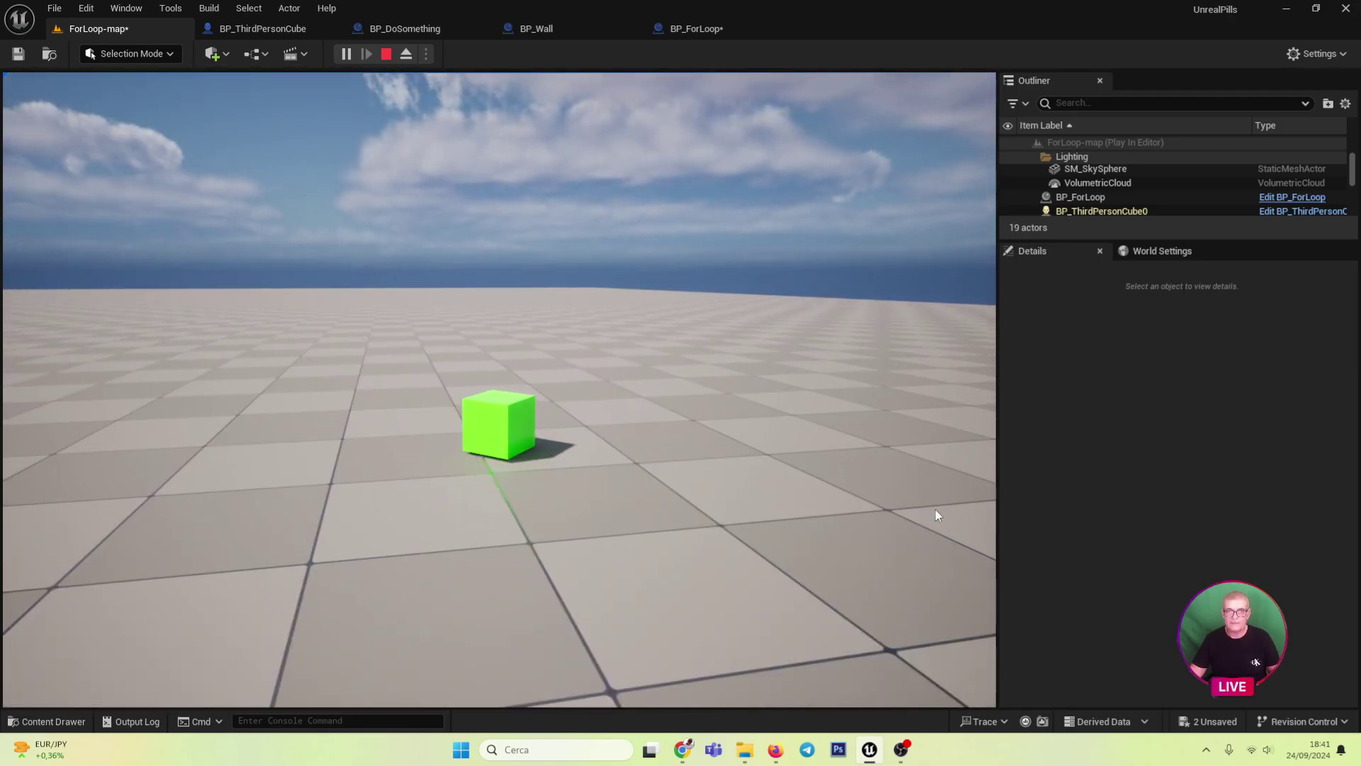
{"action": "key", "text": "Escape"}
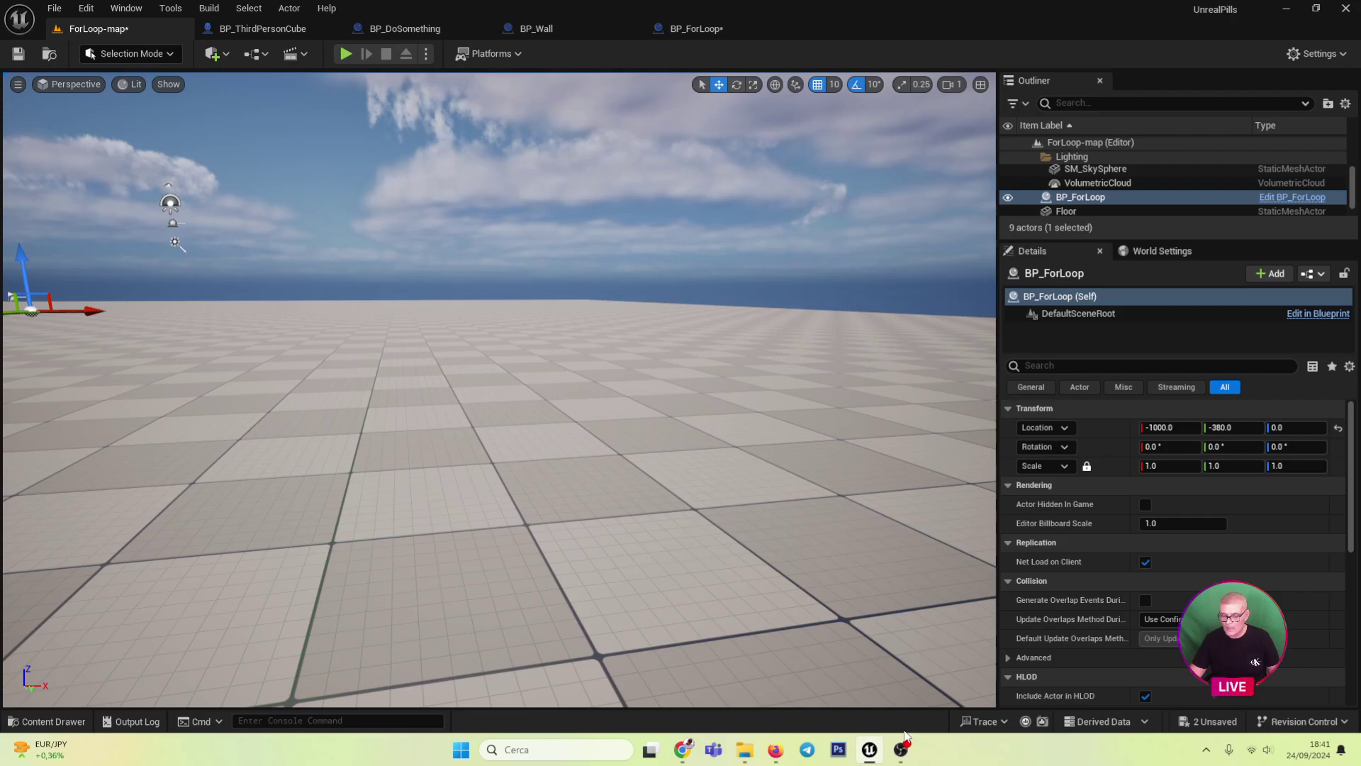
{"action": "left_click", "coordinate": [901, 750]}
{"action": "left_click", "coordinate": [3, 537]}
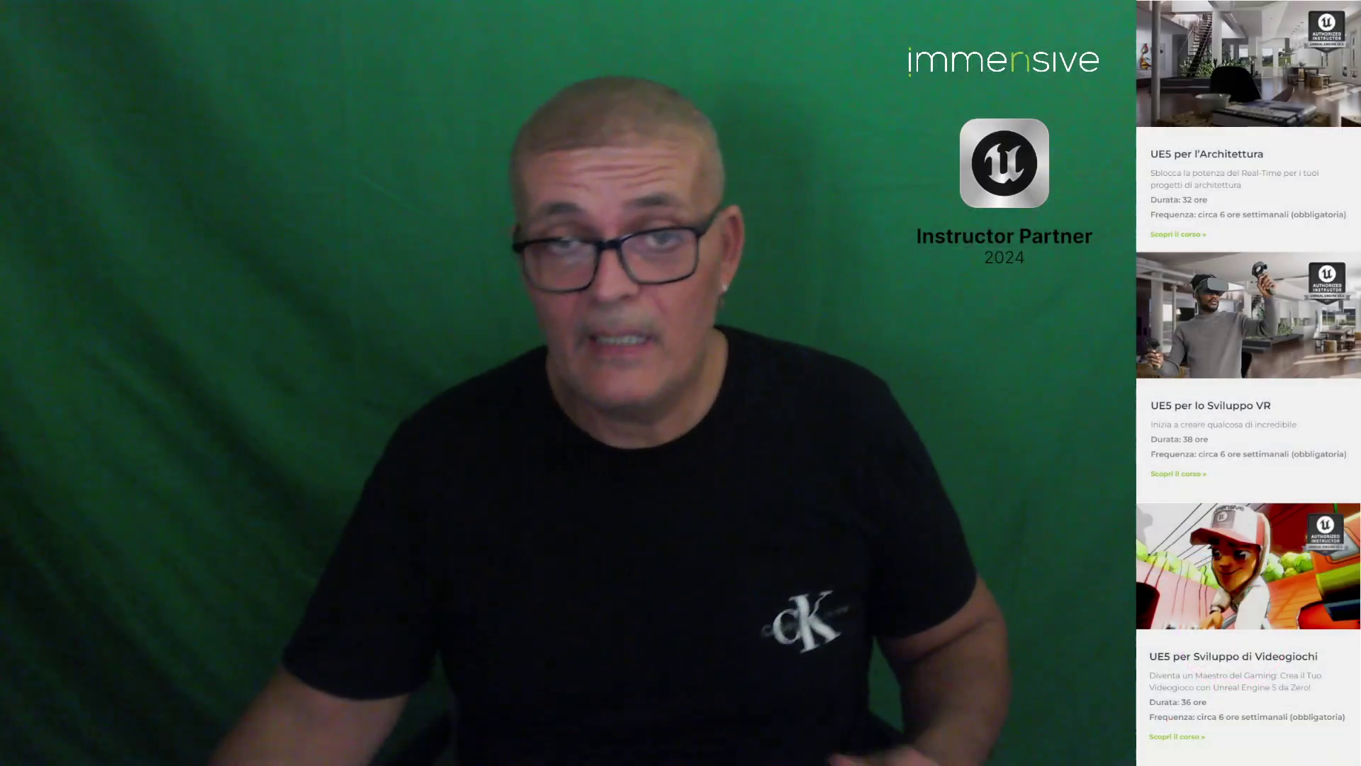